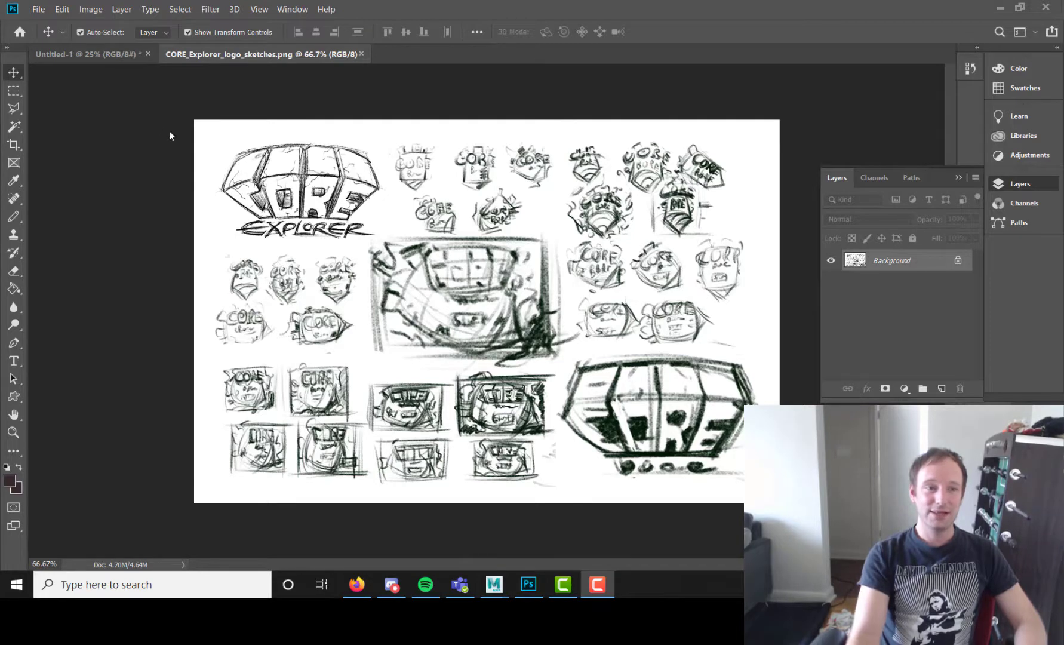
Step: Show the chosen CORE Explorer sketch in the Untitled-1 document and switch to the Logo01.ma scene in Maya
click(89, 54)
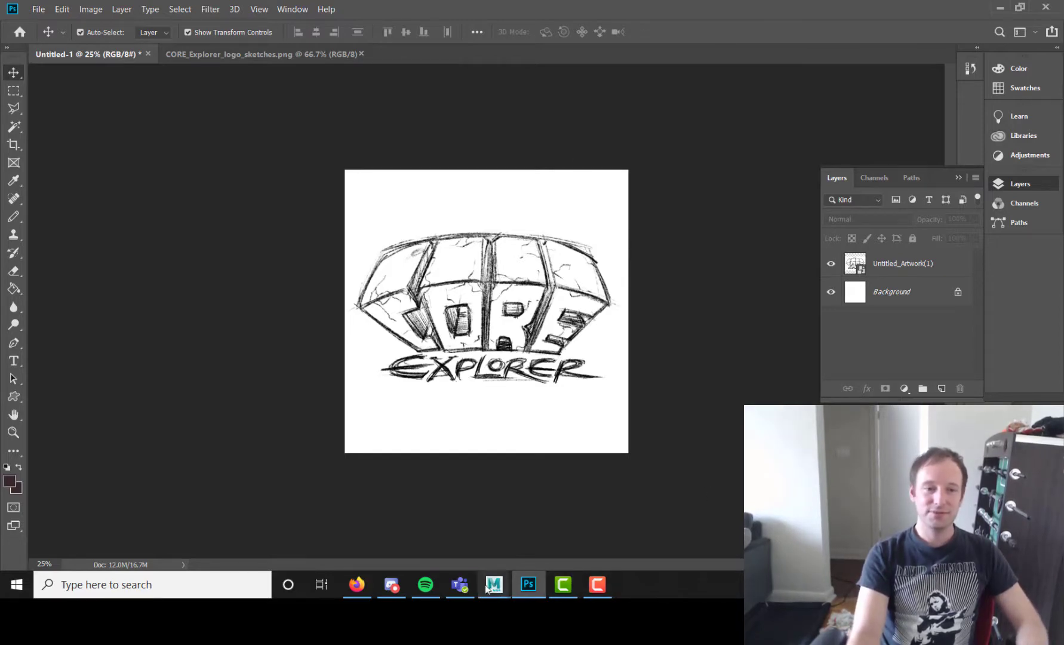
mouse_move(495, 585)
click(526, 540)
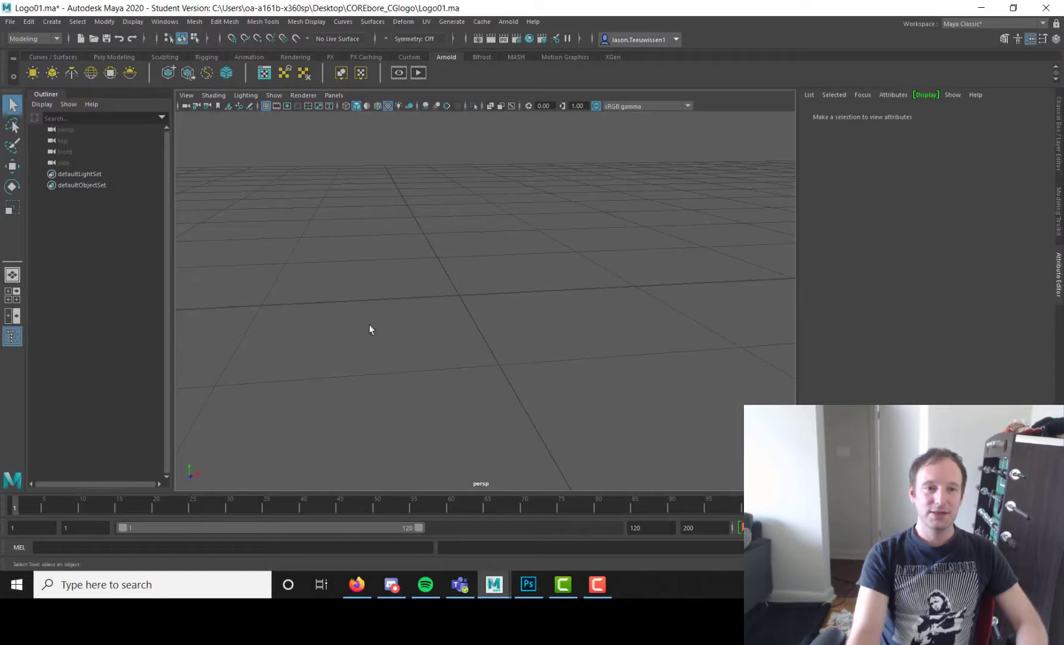
Step: Create a polygon plane at the centre of the grid
alt+drag(370, 325, 357, 300)
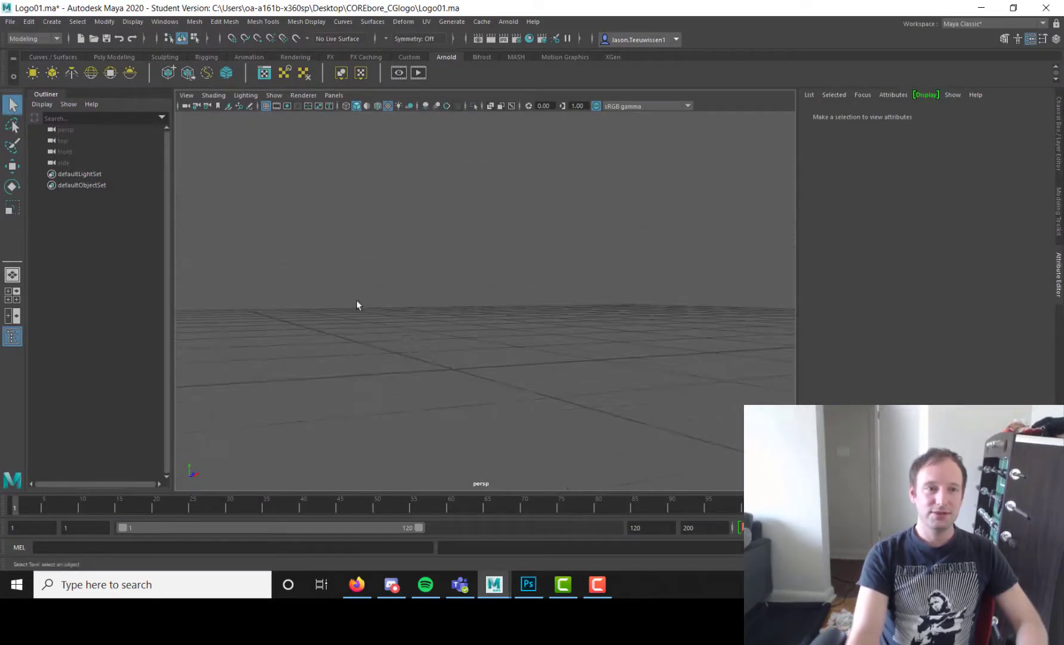
click(52, 22)
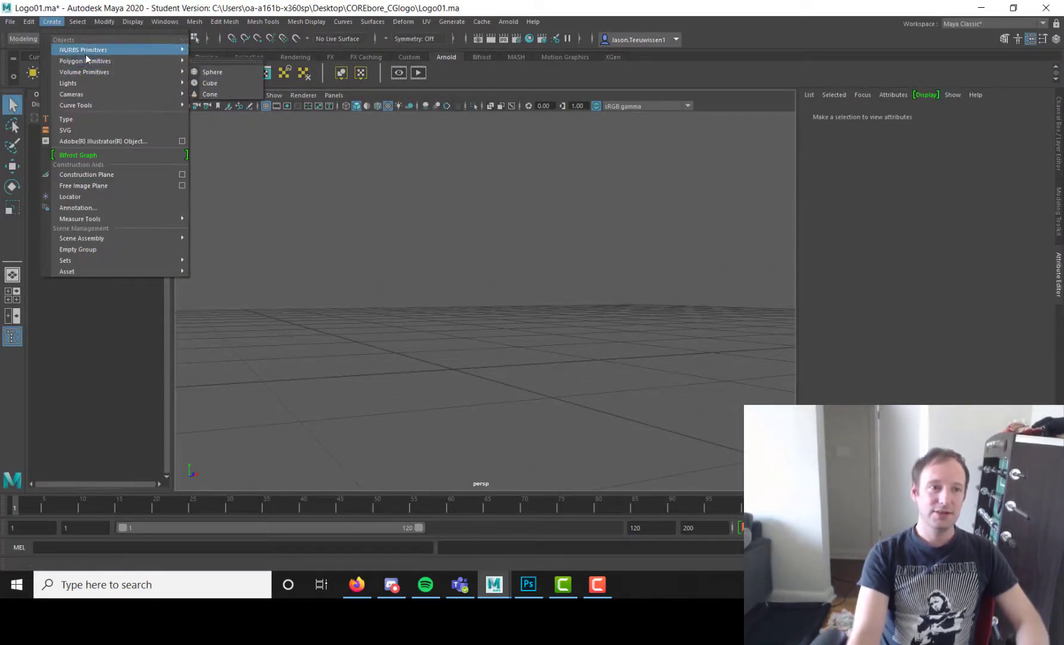
mouse_move(88, 62)
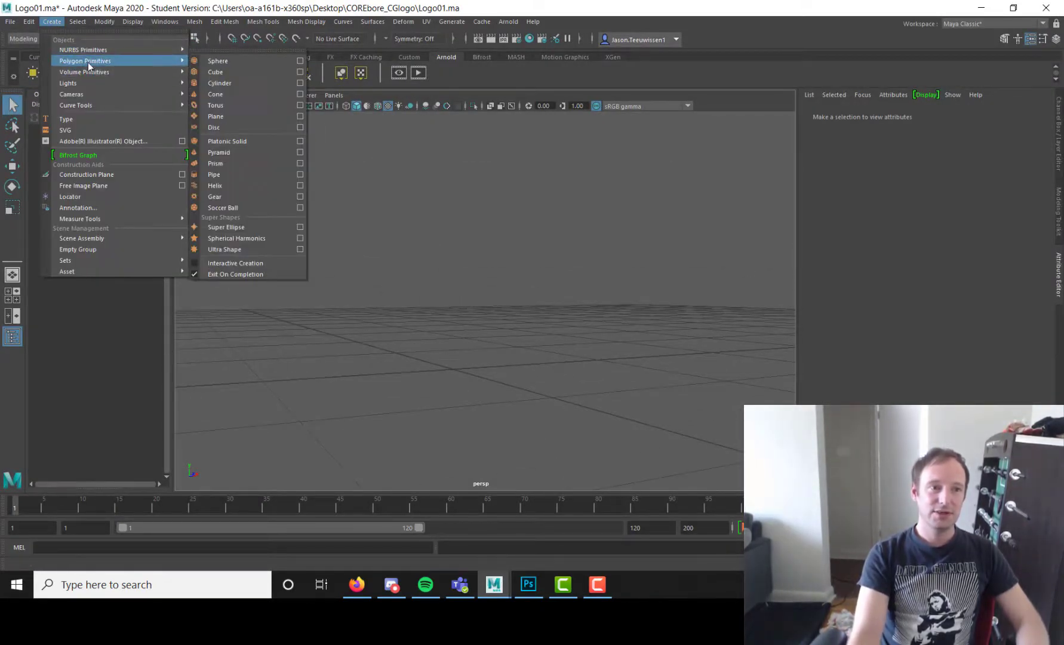
click(257, 116)
alt+drag(630, 302, 461, 280)
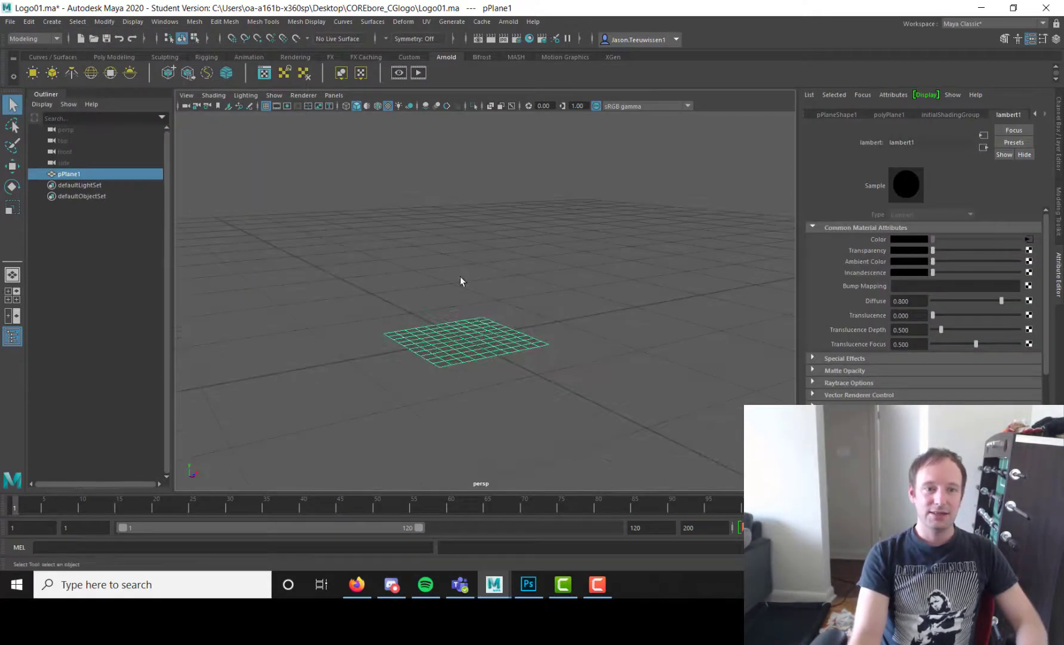
mouse_move(539, 344)
alt+mouse_down()
mouse_move(534, 404)
mouse_move(522, 338)
alt+mouse_up()
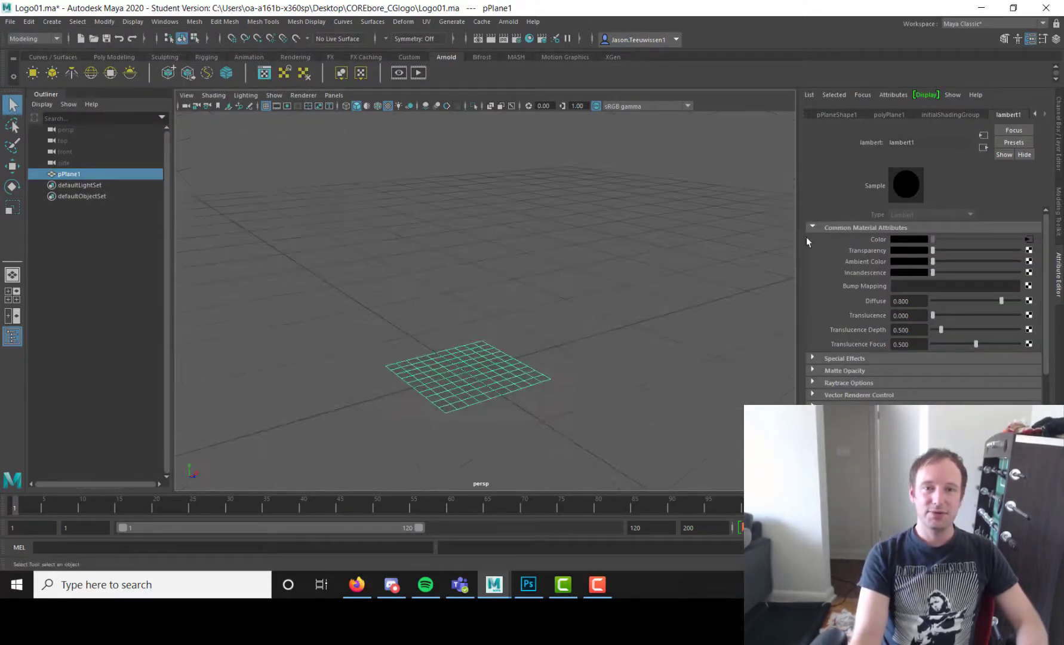
Step: Stand the plane upright by setting its Rotate X to 90
click(1059, 134)
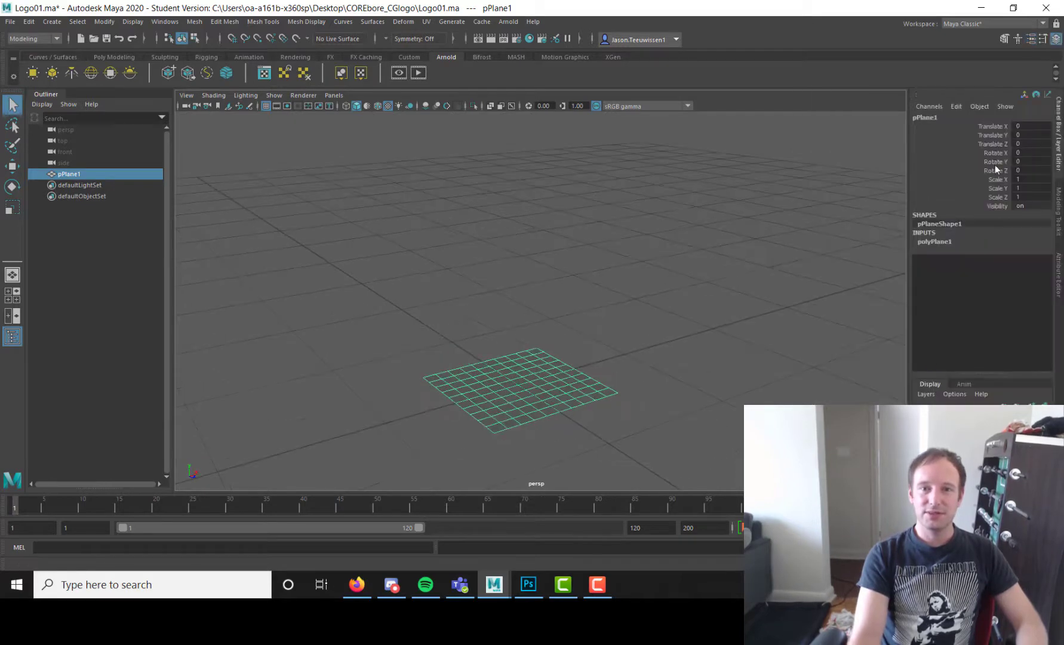
click(1030, 153)
text(90)
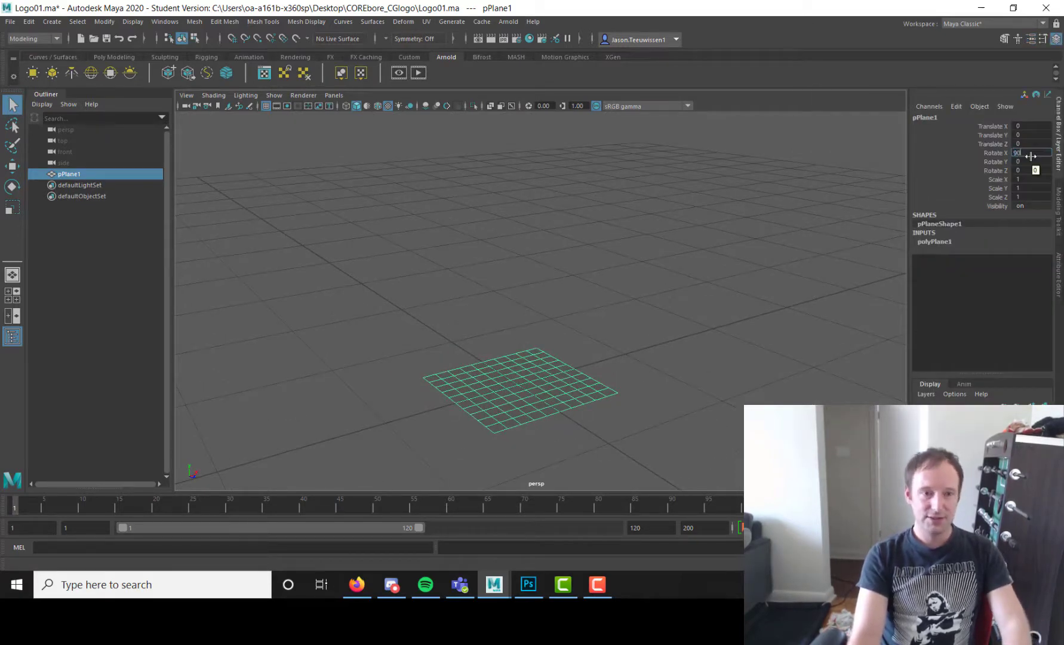
key(Return)
alt+drag(690, 333, 697, 241)
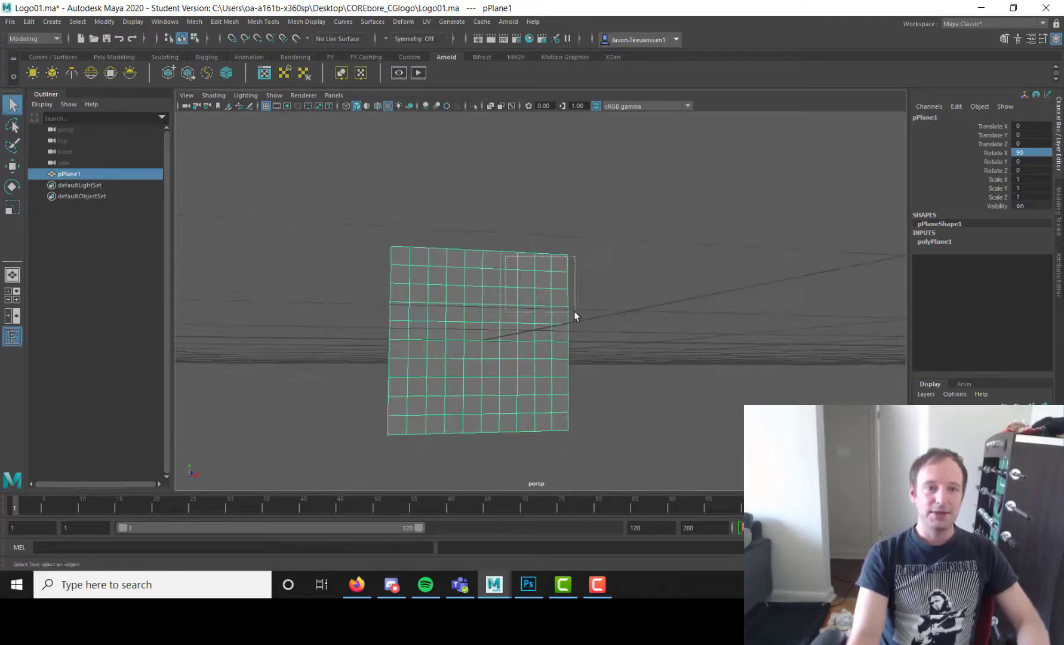
Step: Assign a new Lambert material to the plane and connect a File texture to its Color
right_drag(520, 283, 540, 565)
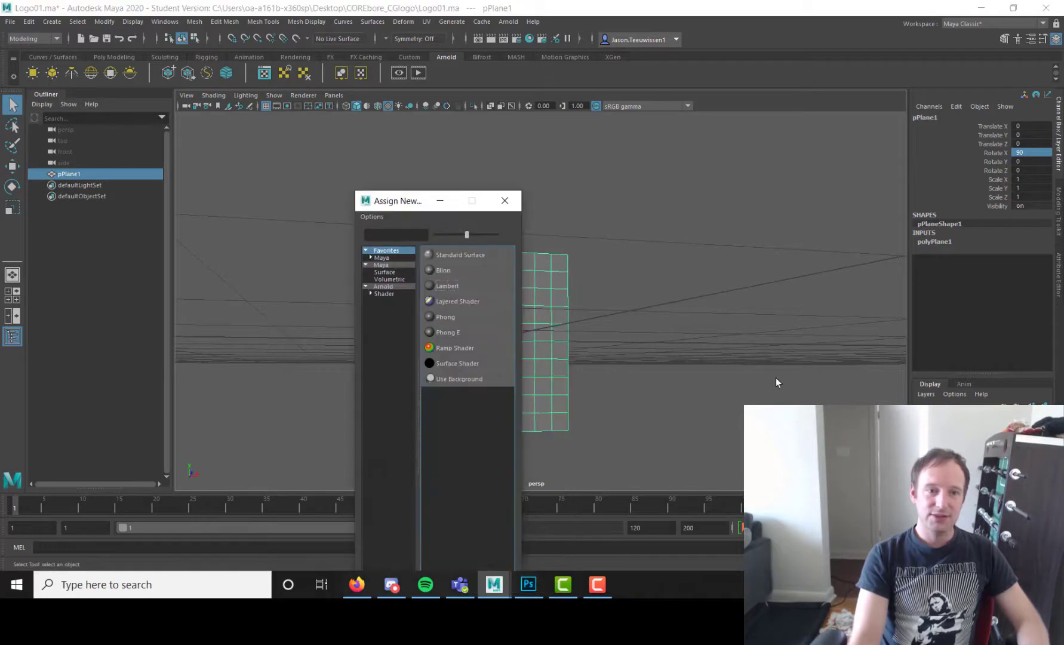
click(451, 285)
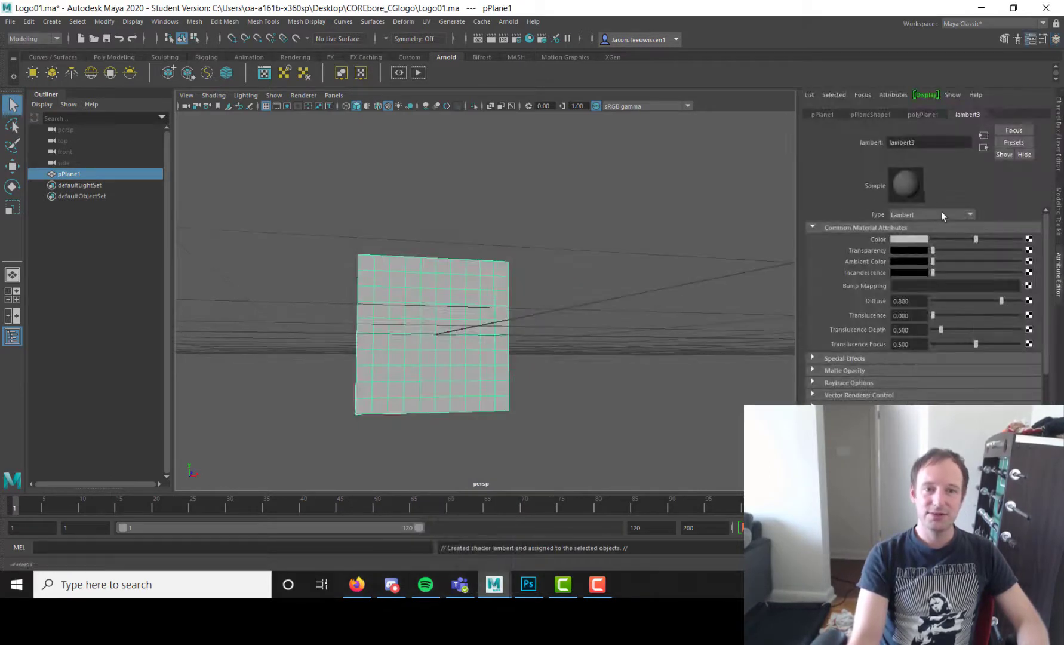
click(1029, 240)
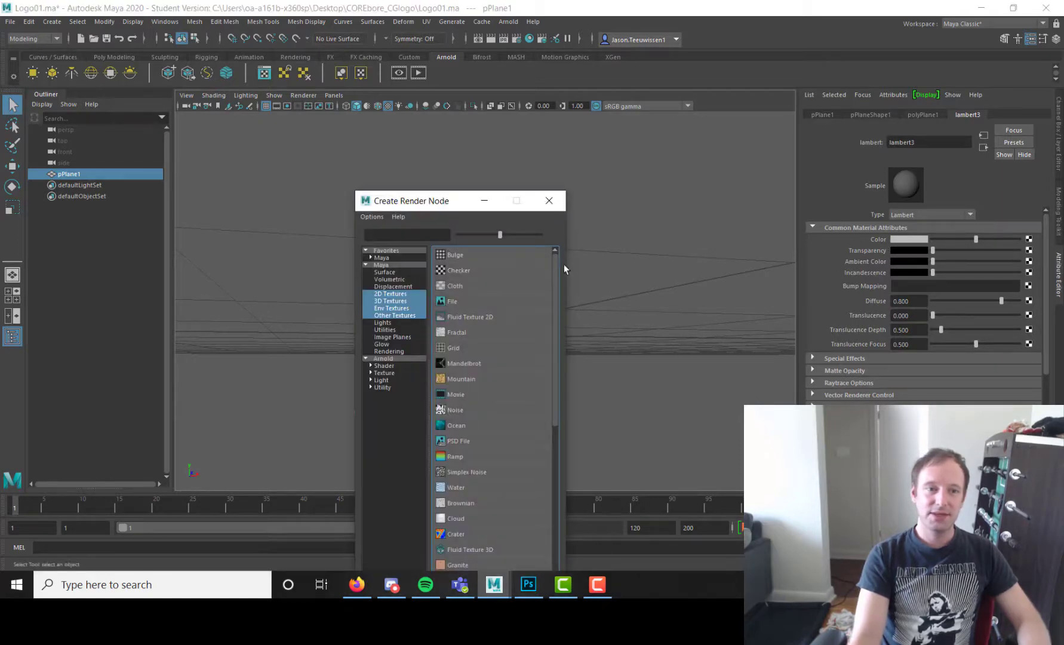
click(452, 300)
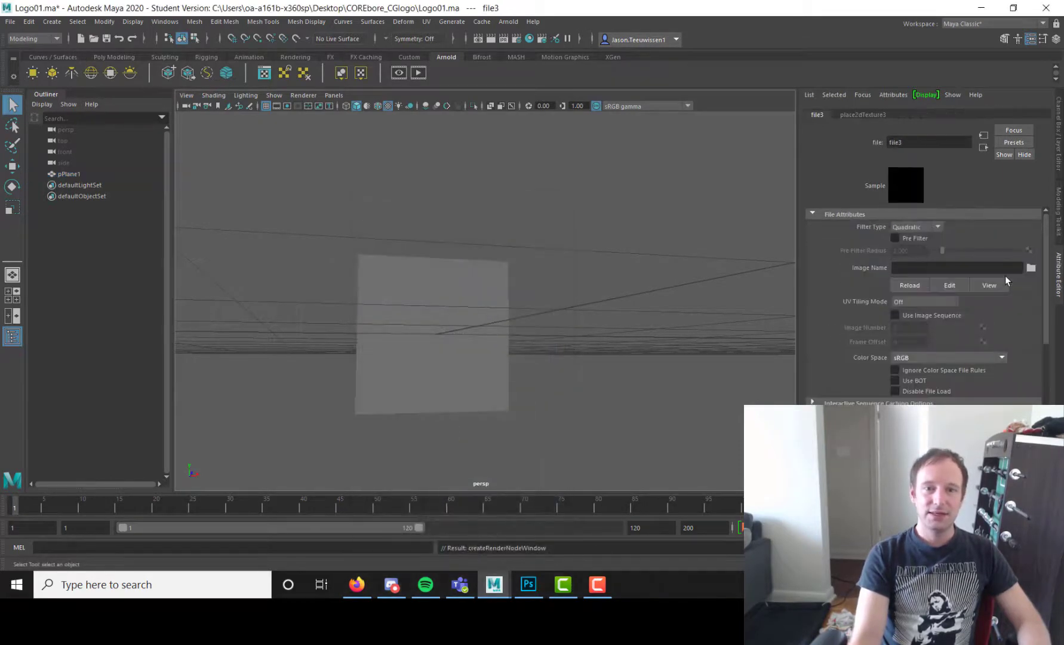
Step: Load COREexplorer_logo.png as the file texture's image so the sketch shows on the plane
click(1031, 268)
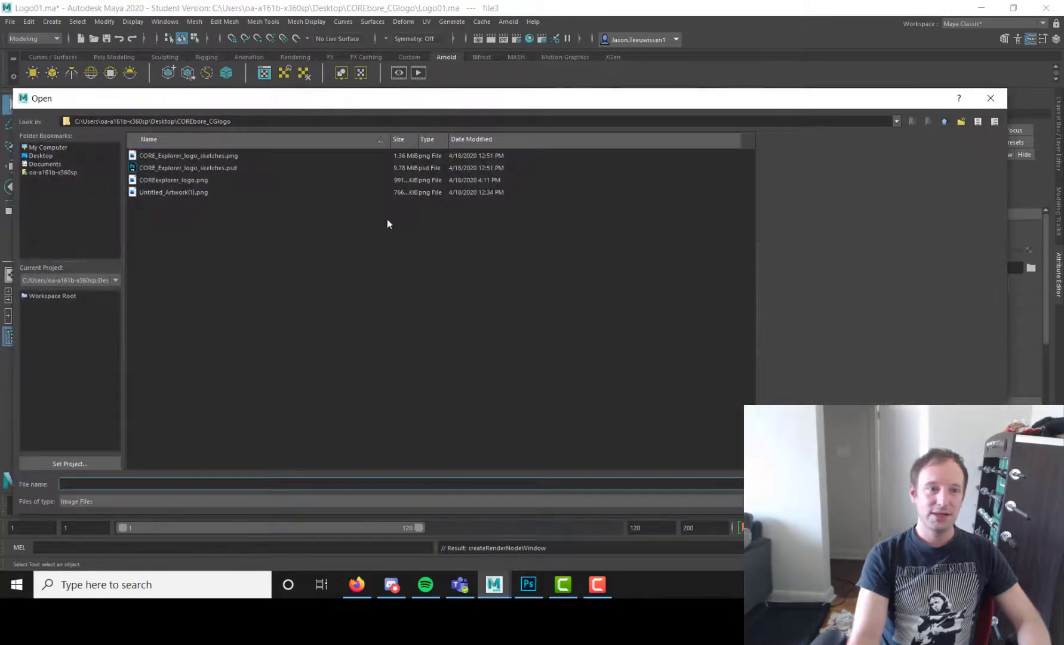
click(194, 180)
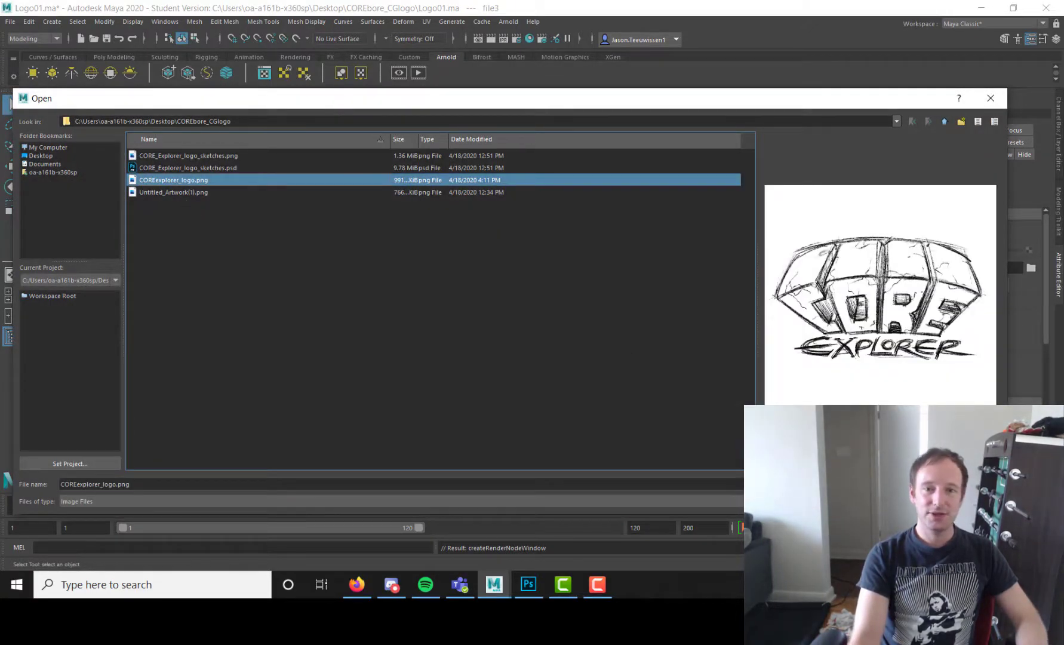
click(973, 484)
alt+drag(585, 299, 550, 311)
alt+right_drag(538, 298, 564, 286)
mouse_move(564, 286)
alt+mouse_down()
mouse_move(635, 307)
mouse_move(553, 294)
alt+mouse_up()
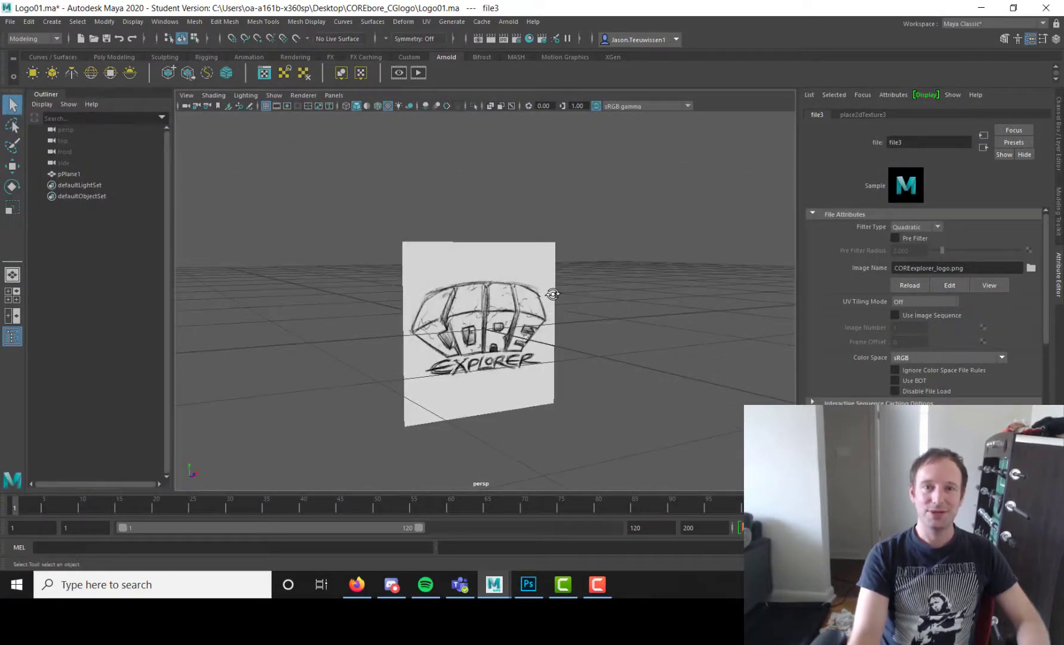
Step: Look over the CORE lettering in the Logo02.ma scene and switch back to the Logo01.ma scene
click(605, 588)
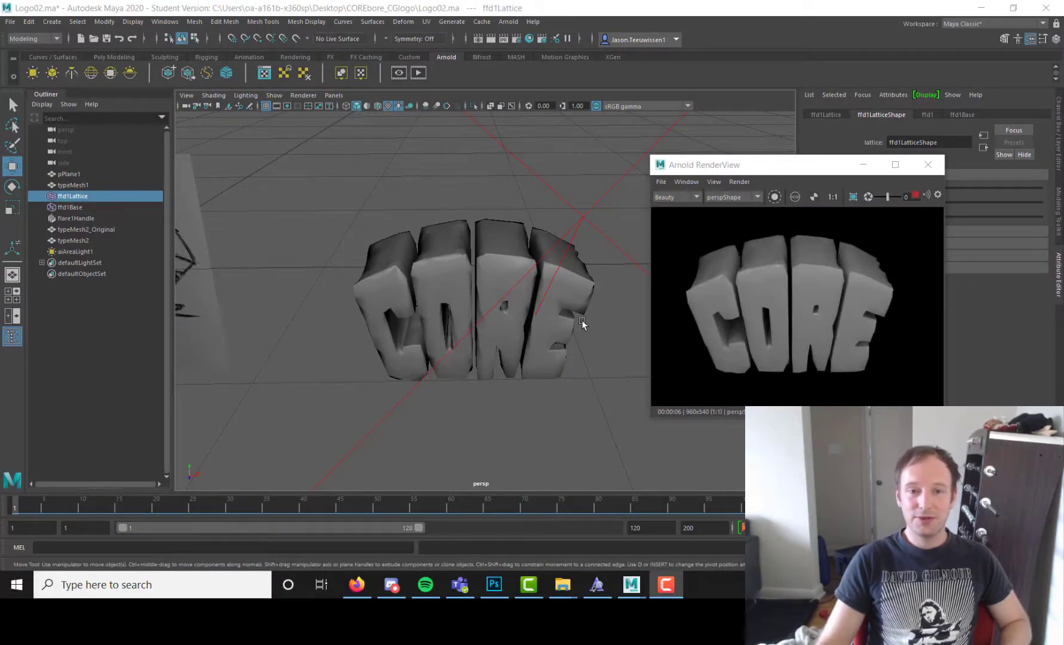
alt+drag(453, 309, 409, 287)
mouse_move(631, 584)
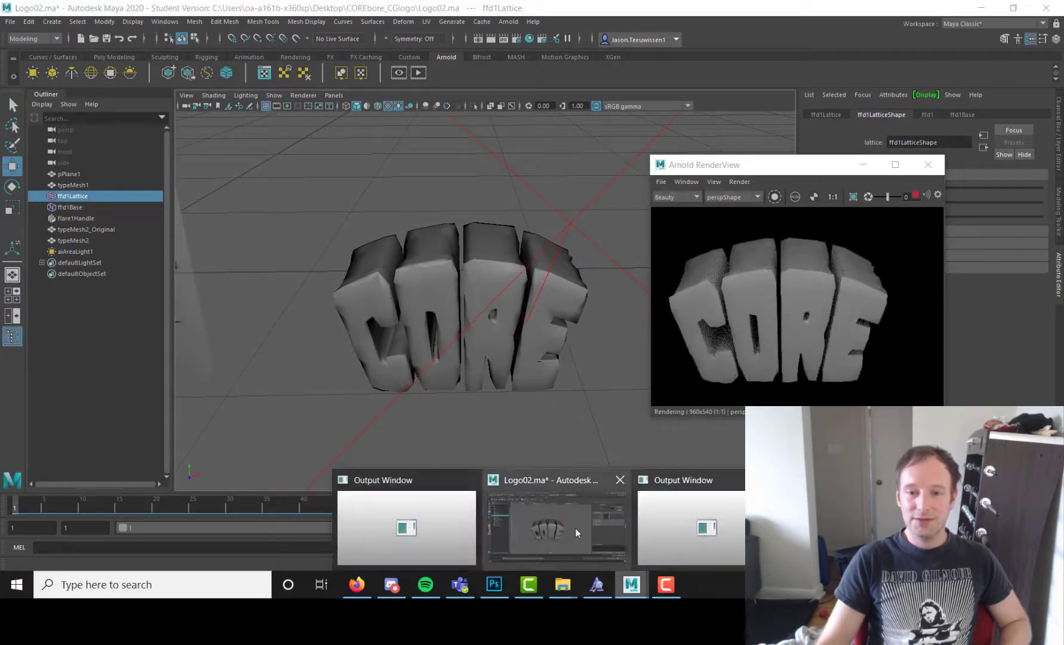
click(687, 520)
Step: Create a 3D Type object in the scene with the sketch plane
scroll(601, 345, down, 1)
alt+middle_drag(601, 345, 647, 336)
scroll(622, 305, down, 5)
alt+middle_drag(594, 273, 494, 270)
scroll(530, 267, down, 2)
click(59, 22)
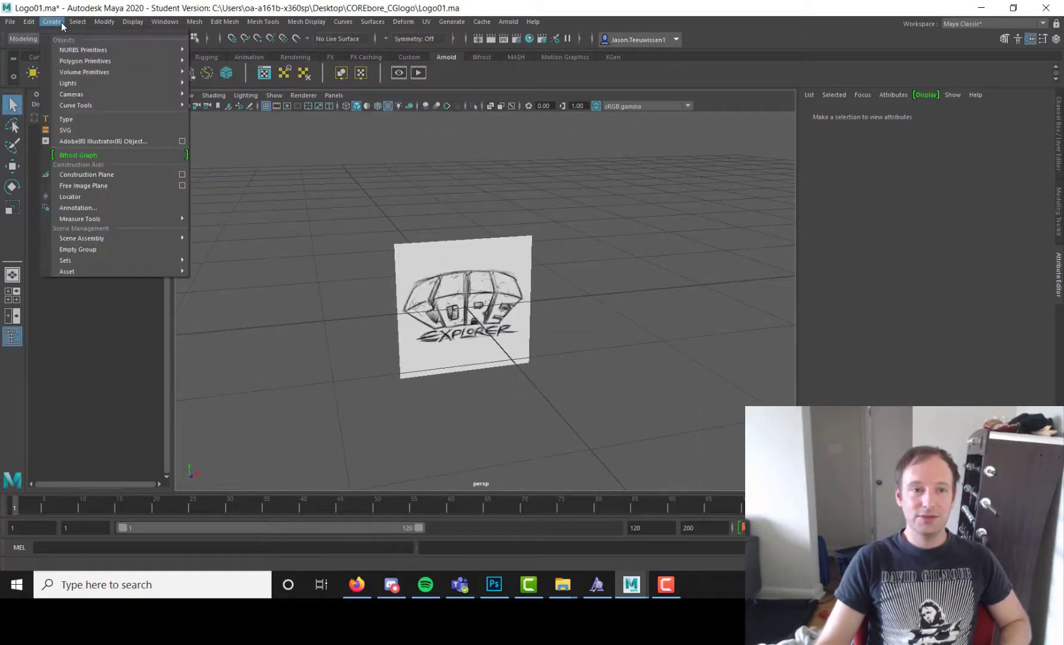
click(85, 116)
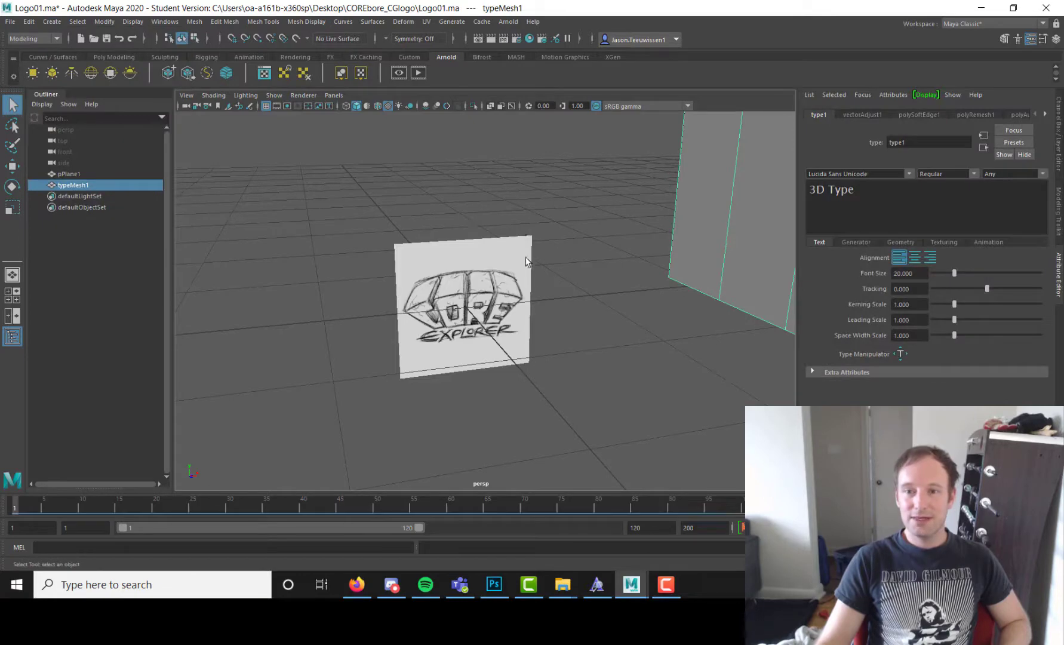
Step: Replace the default text of the 3D type with CORE
alt+middle_drag(600, 294, 548, 314)
alt+right_drag(598, 306, 373, 288)
alt+right_drag(508, 290, 364, 293)
alt+middle_drag(580, 228, 442, 302)
alt+right_drag(454, 287, 416, 275)
alt+middle_drag(416, 275, 511, 282)
alt+right_drag(511, 282, 357, 259)
click(862, 193)
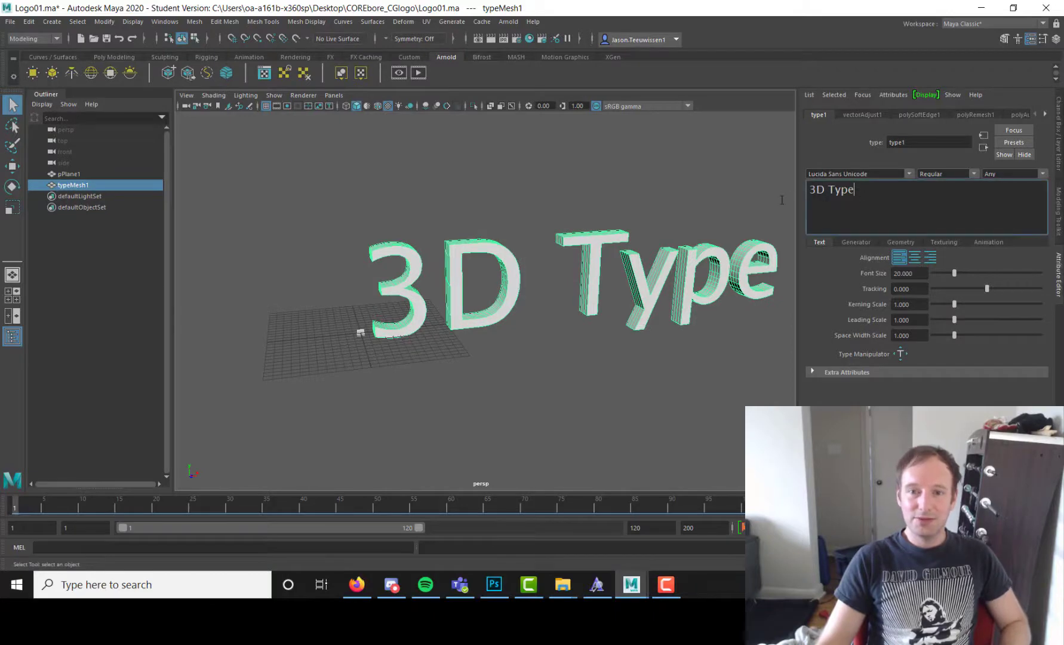
drag(862, 193, 776, 189)
text(CORE)
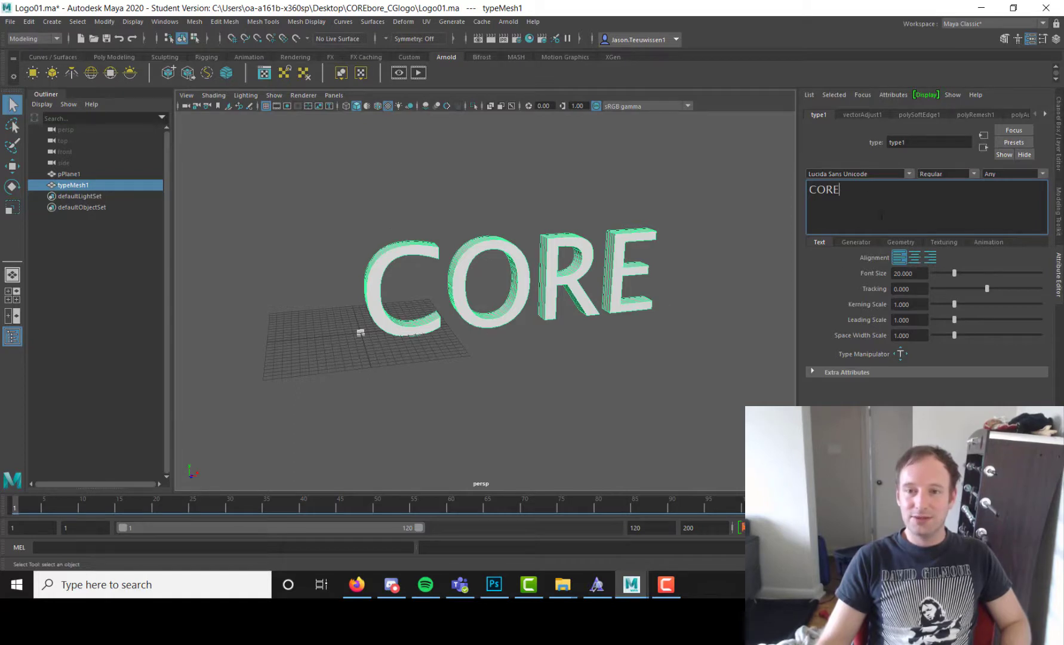
Step: Set the font of the CORE text to Blockbrokers
click(910, 174)
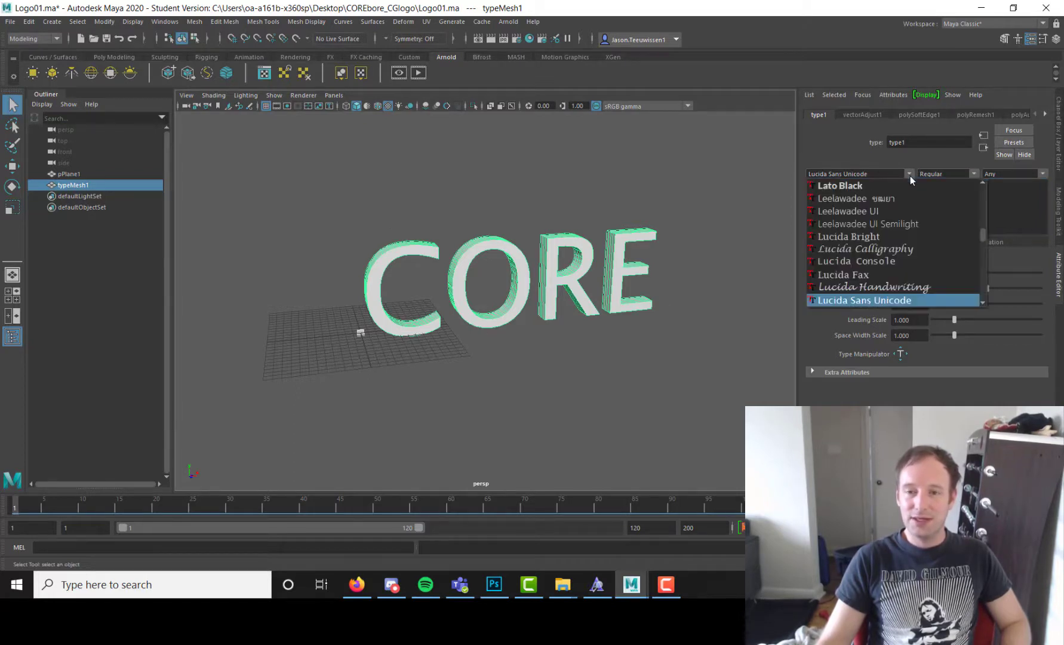
scroll(898, 254, up, 8)
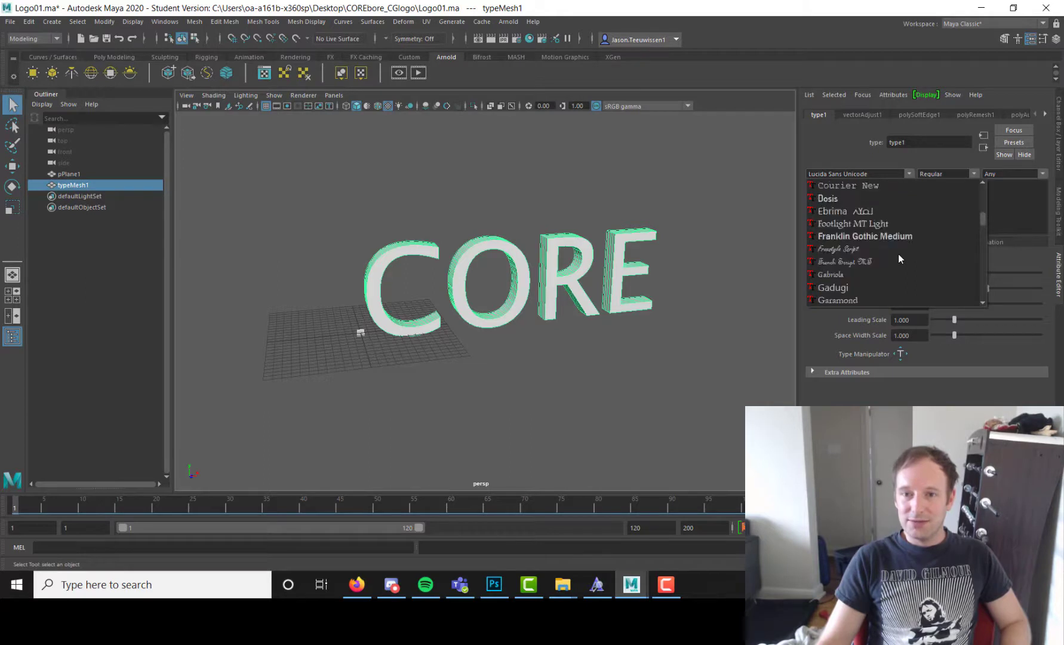
scroll(898, 254, up, 15)
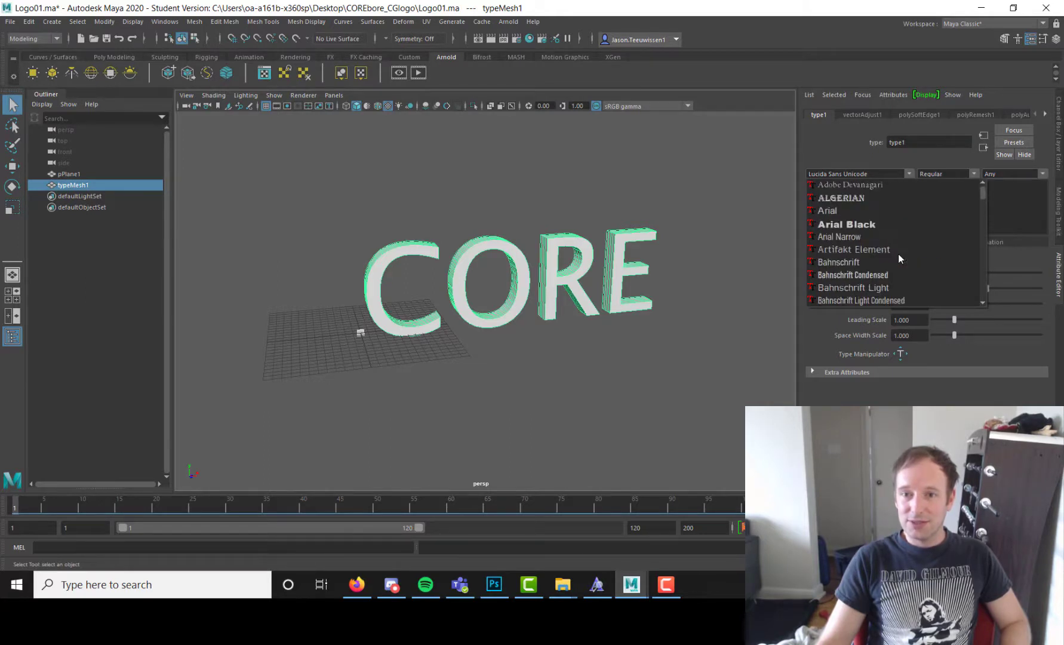
scroll(898, 254, down, 7)
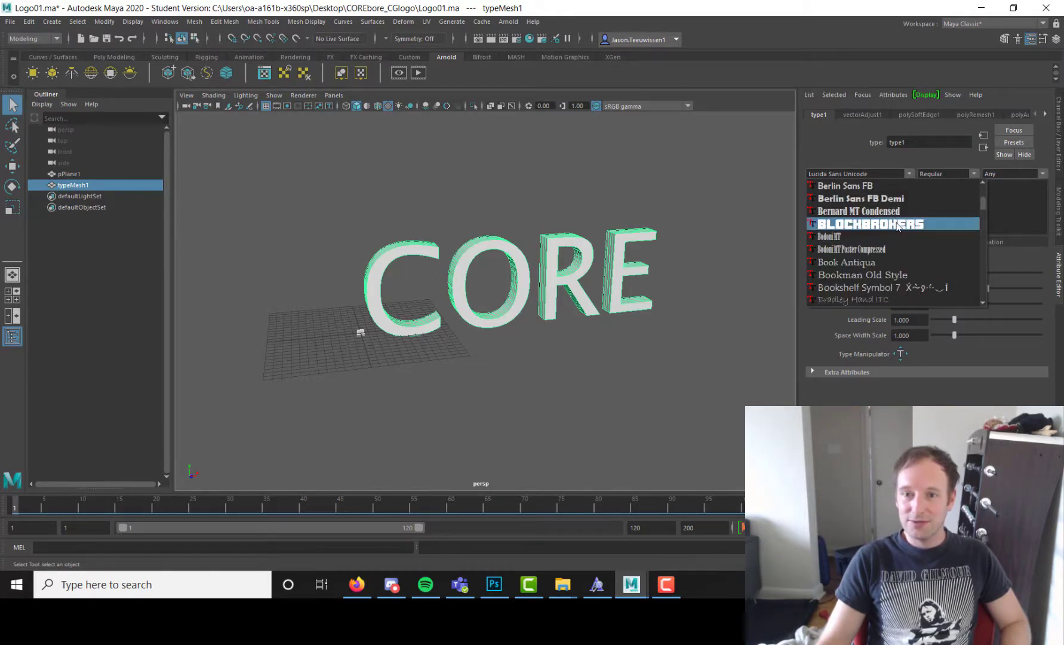
click(899, 224)
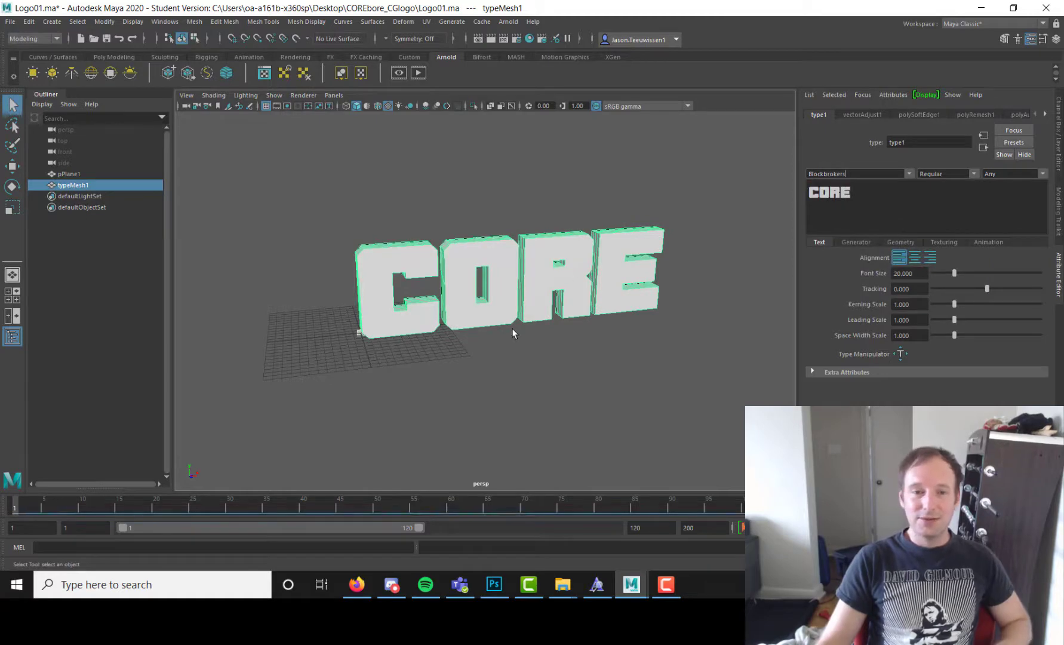
Step: Reduce the CORE text's font size to 0.620, centre-align it and frame it in the viewport
drag(956, 273, 935, 280)
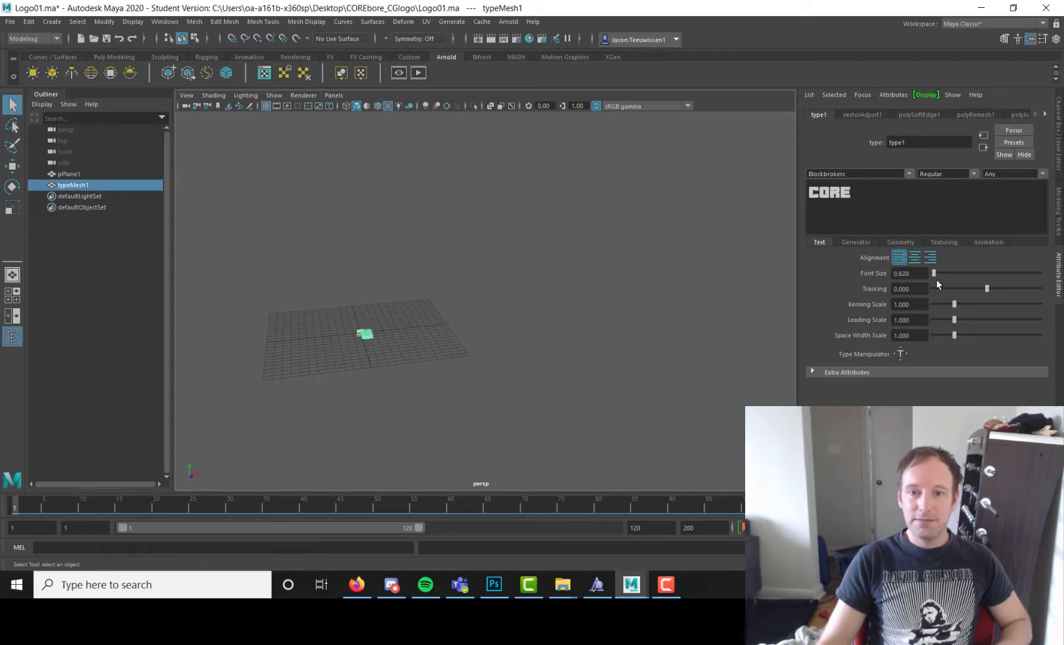
click(915, 257)
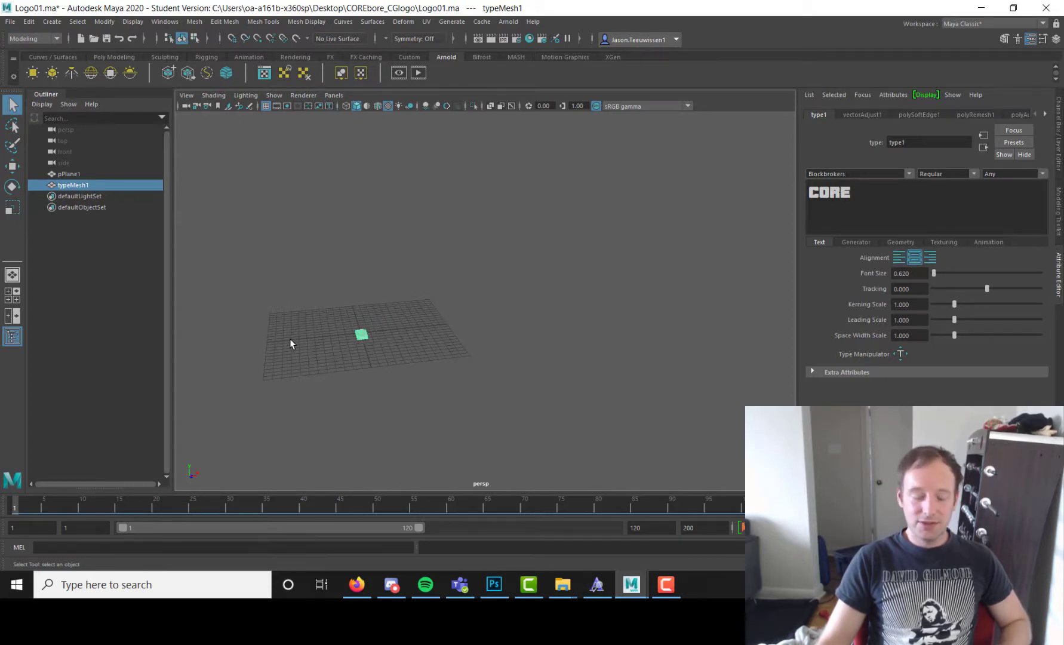
click(362, 338)
key(f)
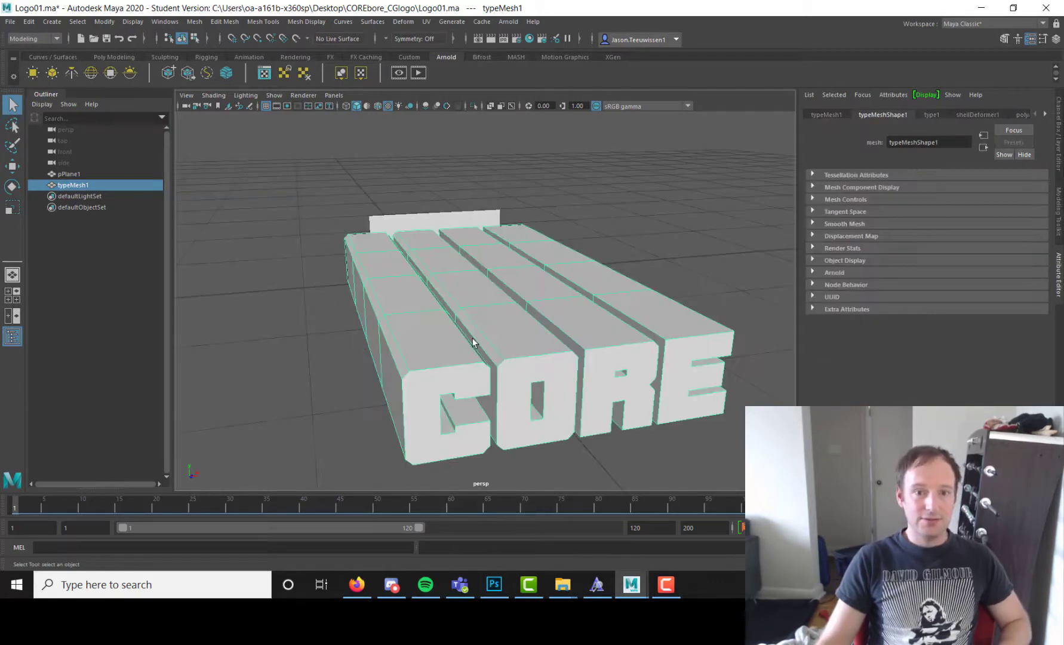
Step: Scale the CORE type down along its Z axis to make the letters less deep
alt+right_drag(540, 311, 479, 305)
alt+drag(478, 305, 595, 311)
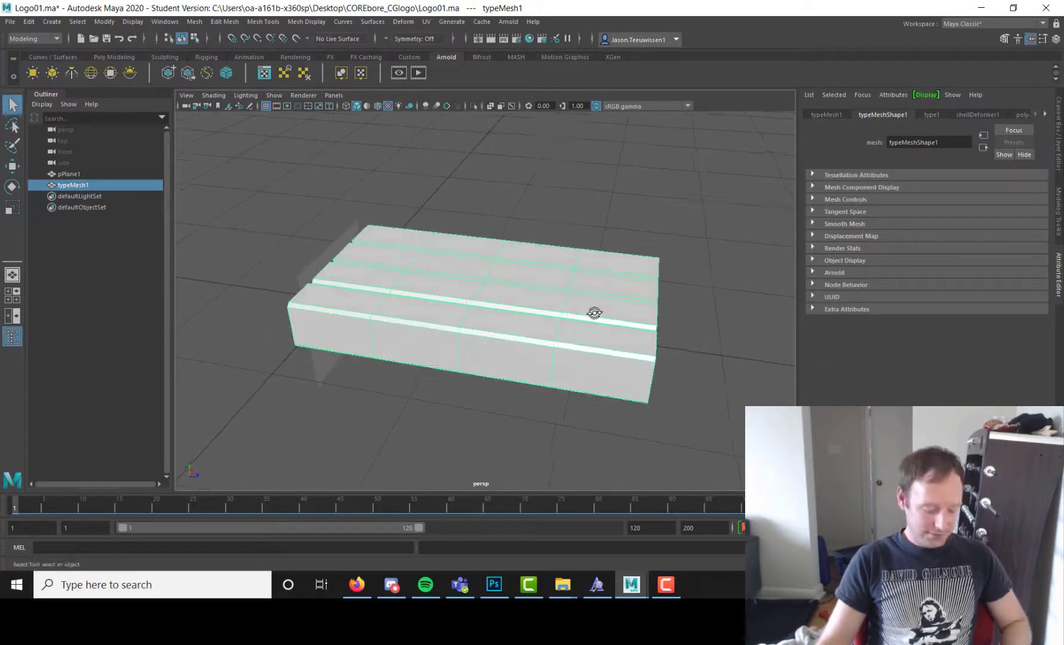
key(e)
key(r)
alt+drag(385, 306, 349, 273)
alt+right_drag(435, 266, 522, 271)
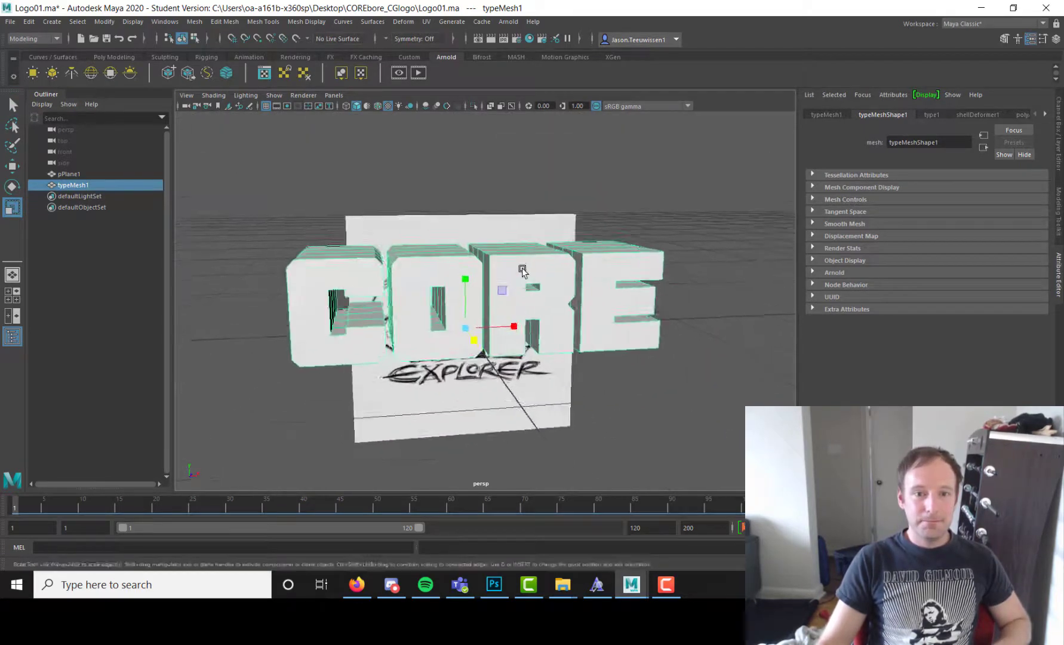
alt+drag(523, 271, 642, 311)
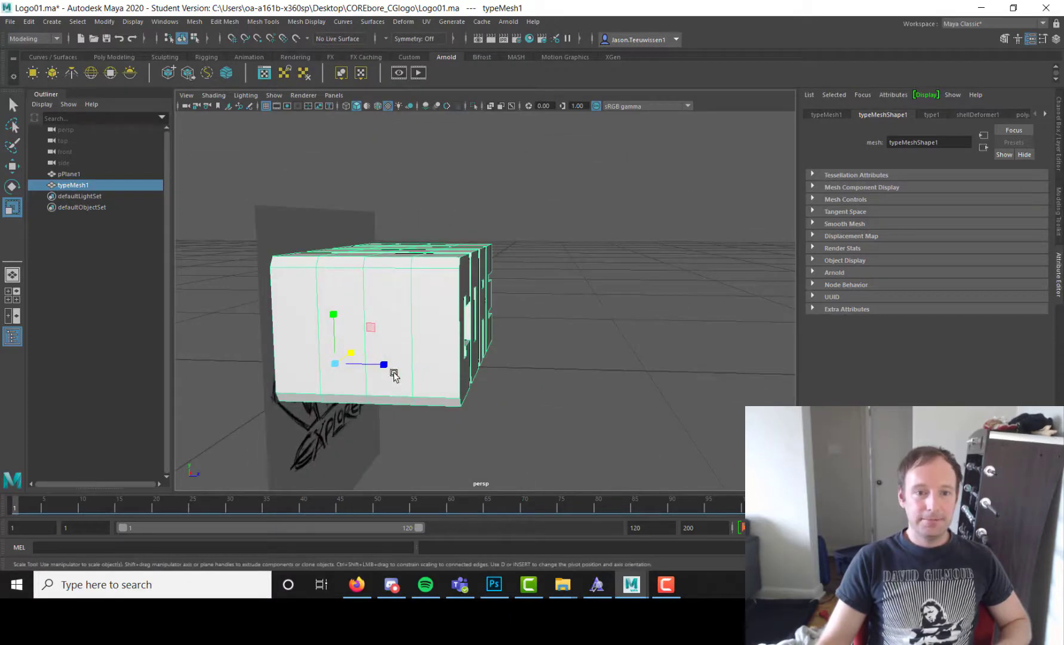
drag(387, 368, 367, 364)
alt+drag(443, 372, 366, 362)
key(w)
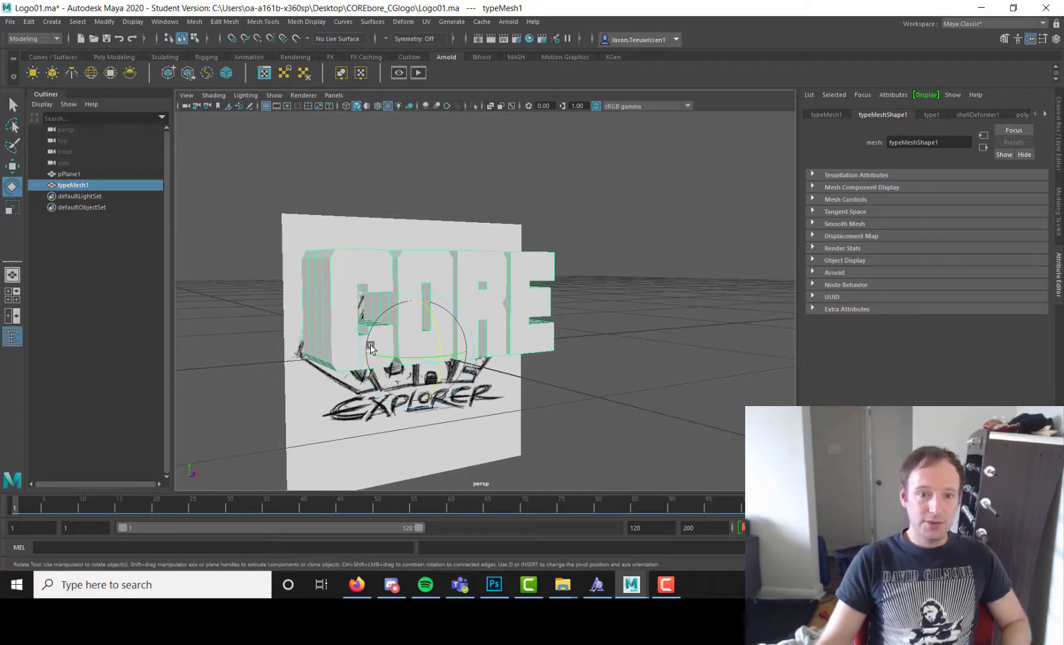
Step: Move the CORE text forward along Z so it stands clear of the sketch plane
mouse_move(440, 360)
alt+mouse_down()
mouse_move(553, 386)
mouse_move(520, 300)
mouse_move(524, 335)
mouse_move(500, 350)
mouse_move(508, 342)
mouse_move(430, 344)
mouse_move(585, 361)
mouse_move(559, 325)
mouse_move(468, 291)
alt+mouse_up()
alt+drag(311, 327, 320, 330)
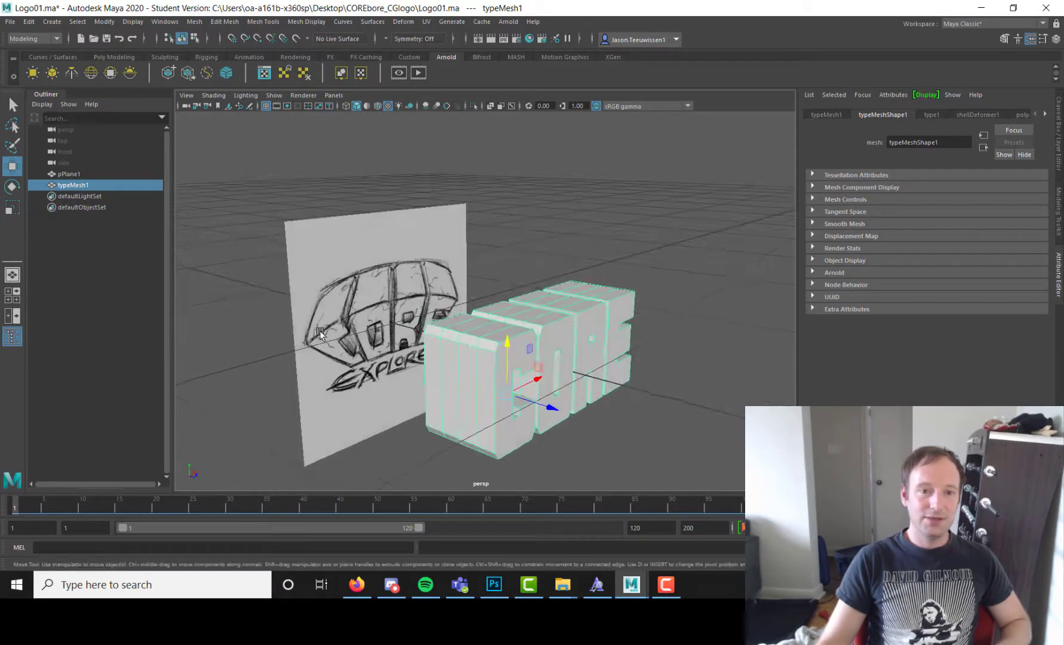
alt+drag(503, 316, 418, 352)
mouse_move(559, 359)
alt+mouse_down()
mouse_move(532, 318)
mouse_move(497, 312)
mouse_move(541, 306)
mouse_move(526, 299)
alt+mouse_up()
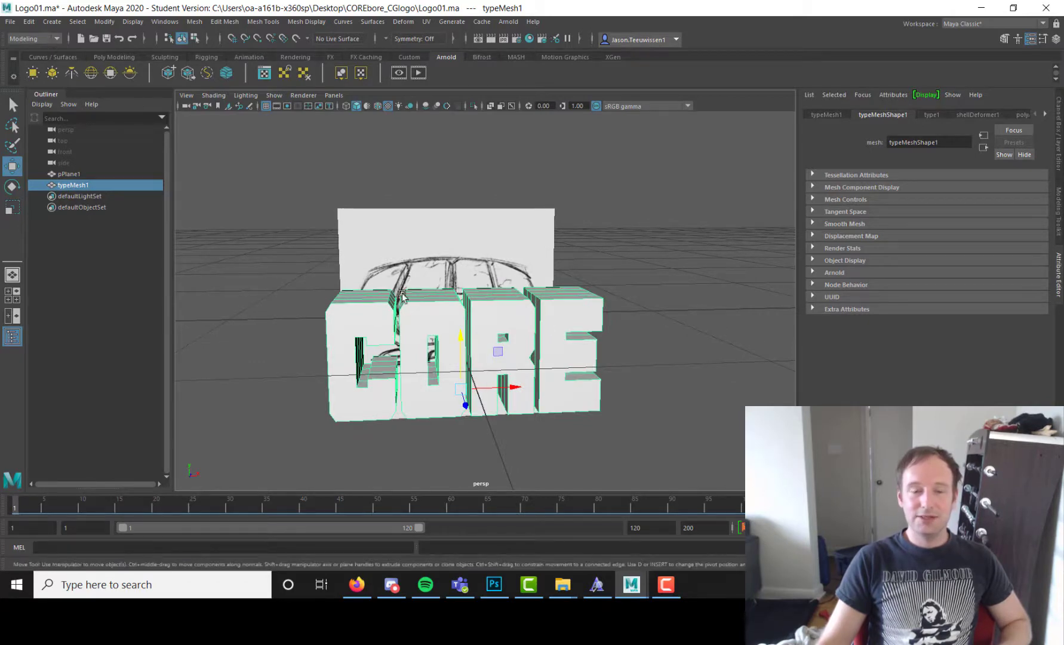
Step: Apply a Lattice deformer from the Rigging tools to the CORE text
click(55, 39)
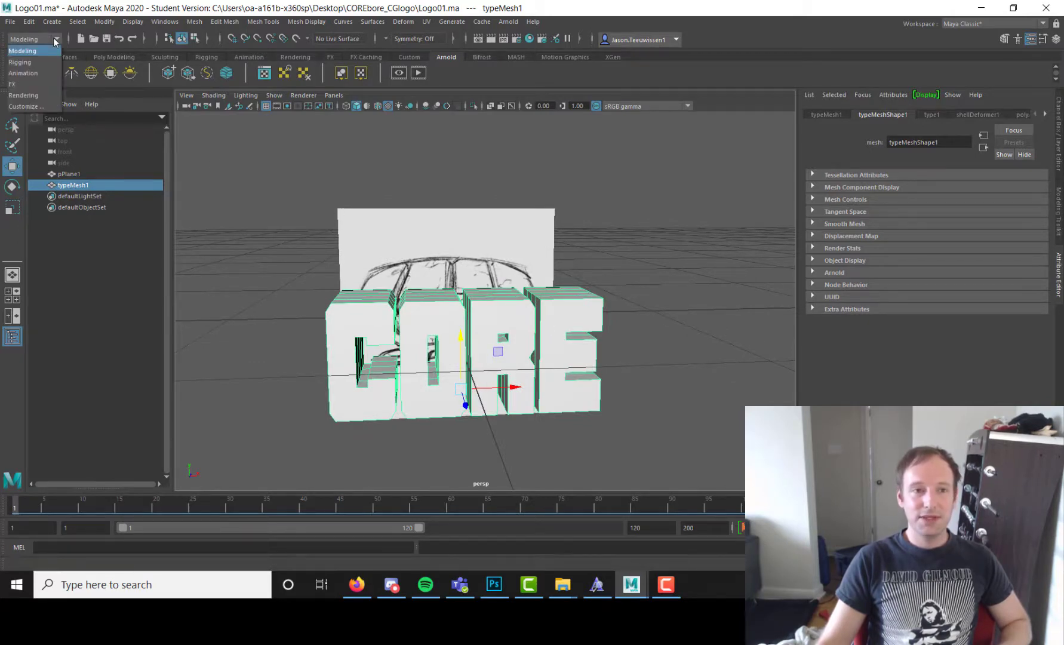
click(27, 63)
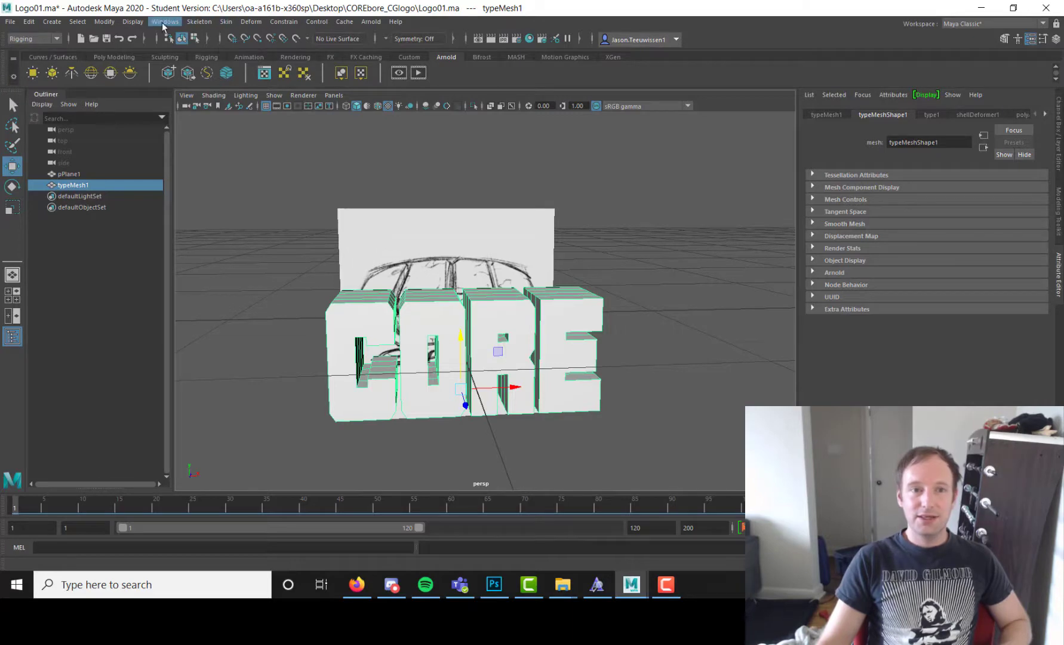
click(251, 22)
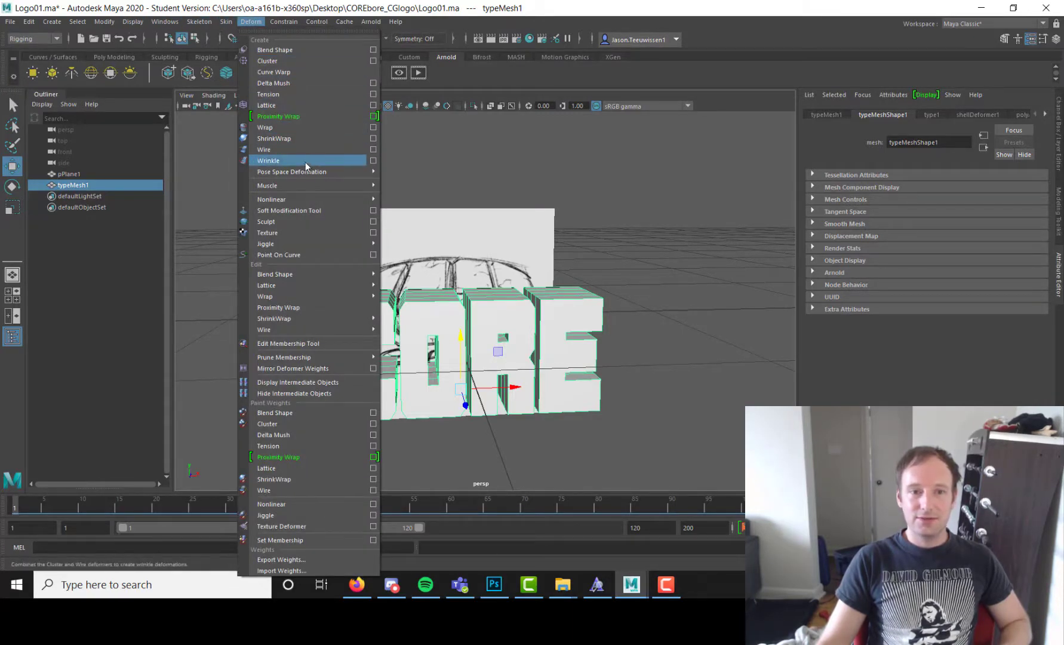
click(295, 105)
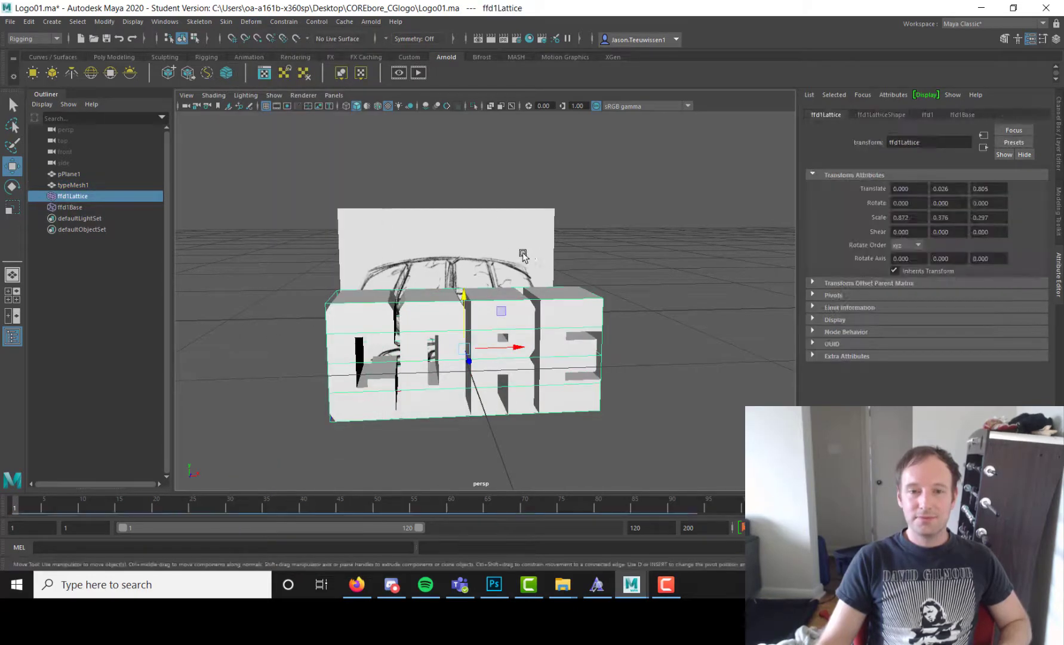
Step: Set the lattice's S Divisions to 10
alt+middle_drag(523, 245, 477, 211)
alt+drag(477, 211, 497, 222)
alt+right_drag(497, 222, 540, 236)
alt+drag(539, 236, 566, 231)
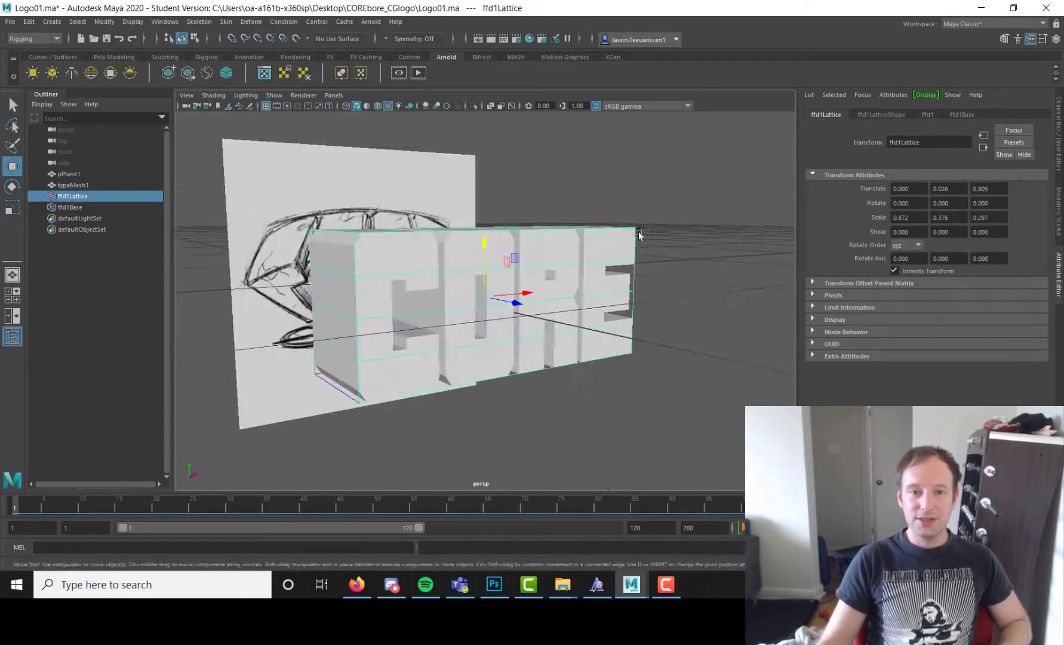
alt+drag(634, 258, 546, 260)
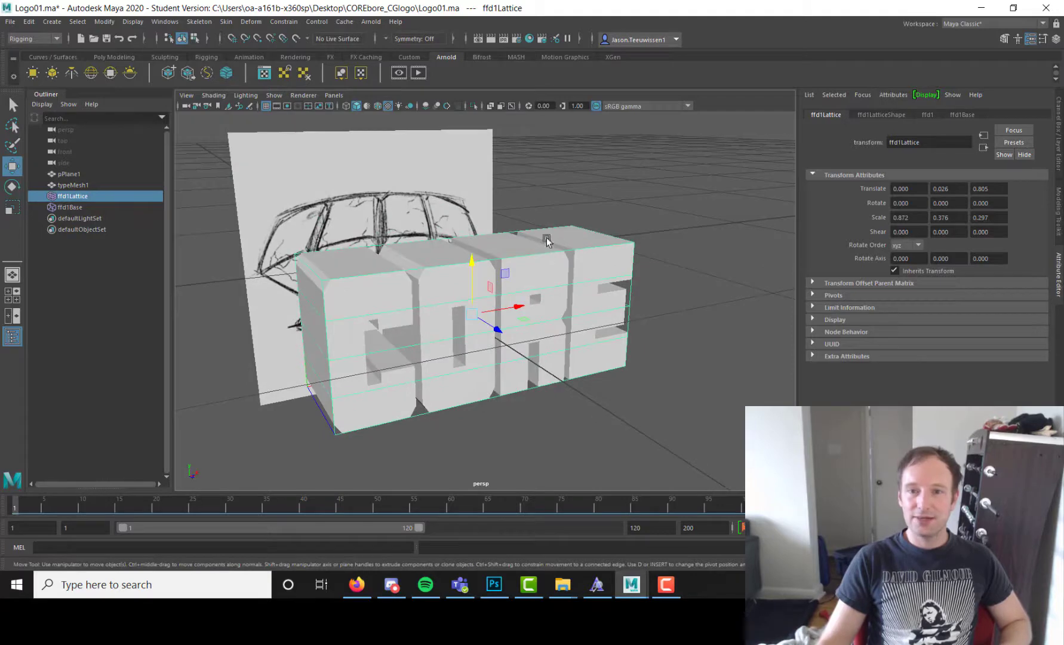
alt+drag(610, 279, 514, 284)
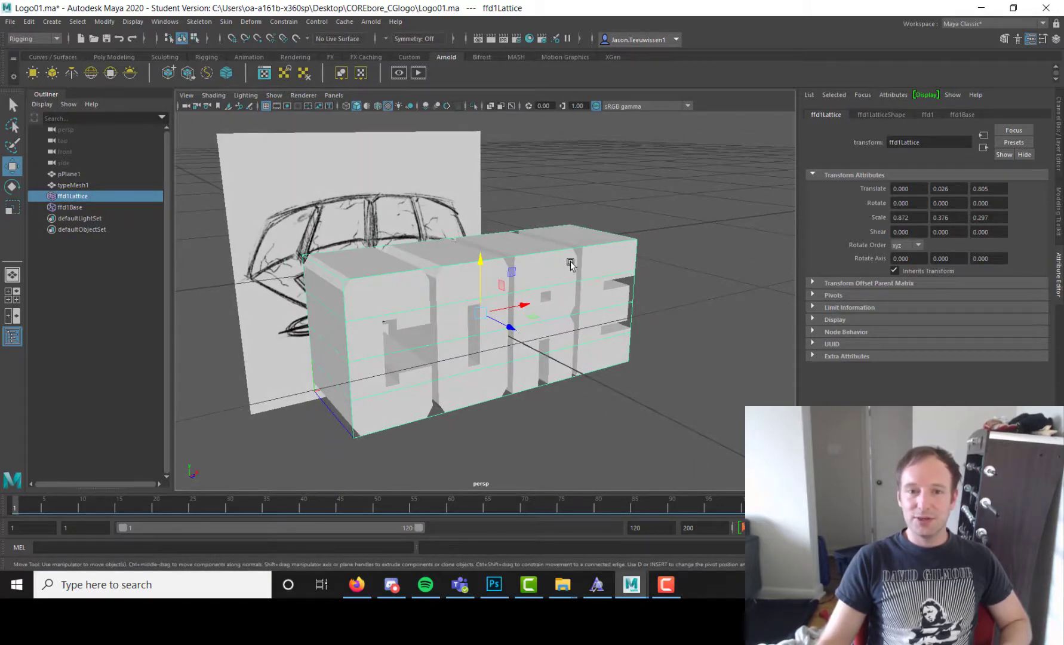
click(884, 115)
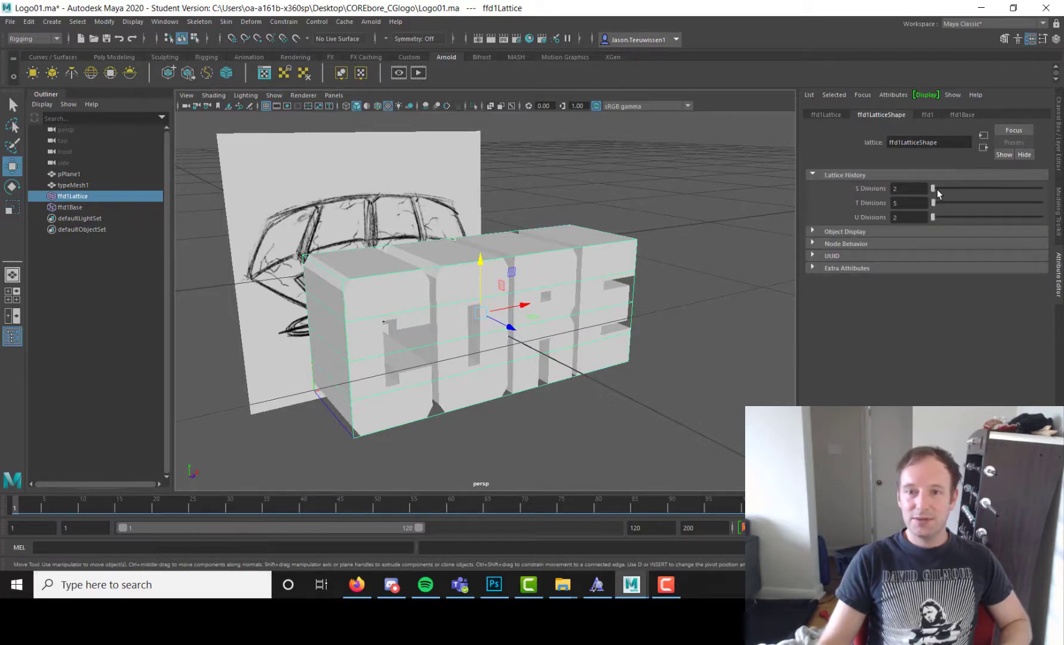
drag(938, 190, 891, 189)
text(10)
key(Return)
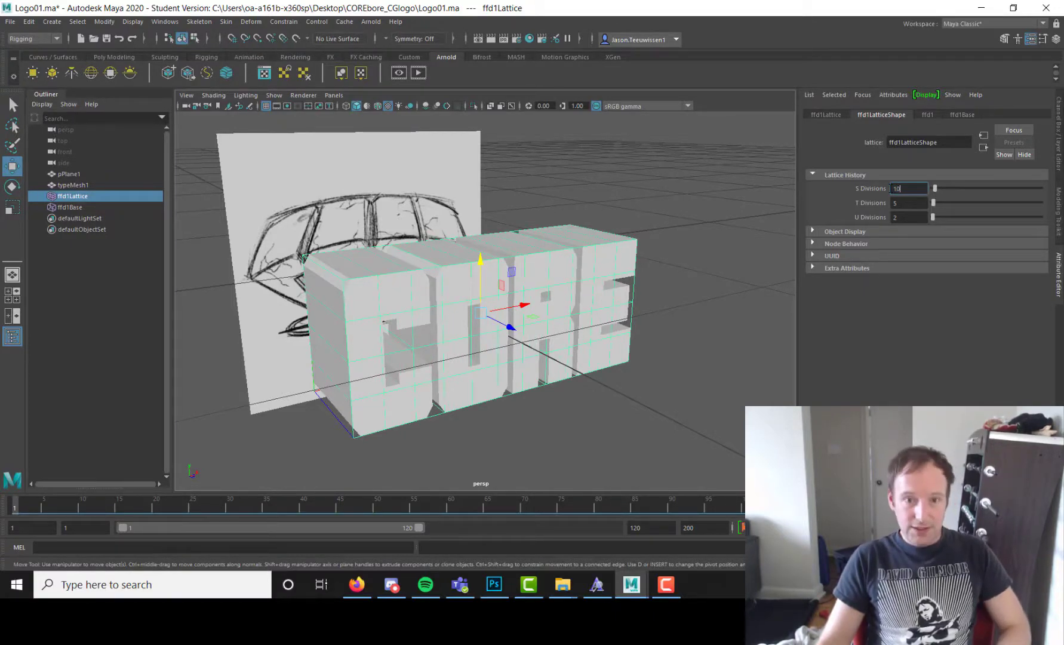
Step: Set the lattice's T Divisions to 4
alt+drag(605, 308, 591, 301)
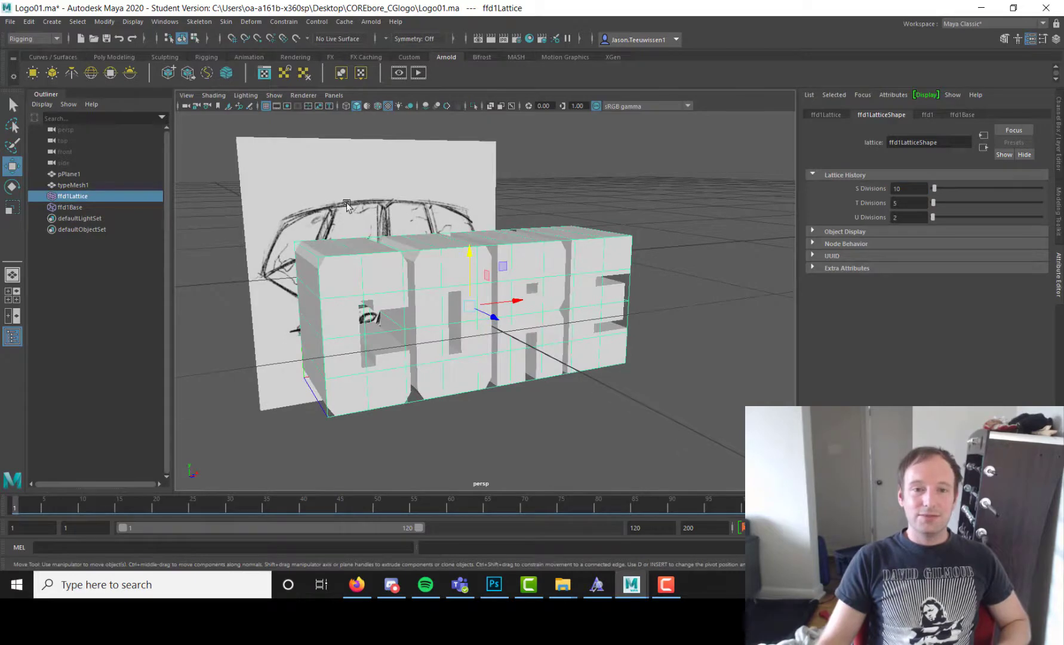
alt+drag(466, 269, 754, 224)
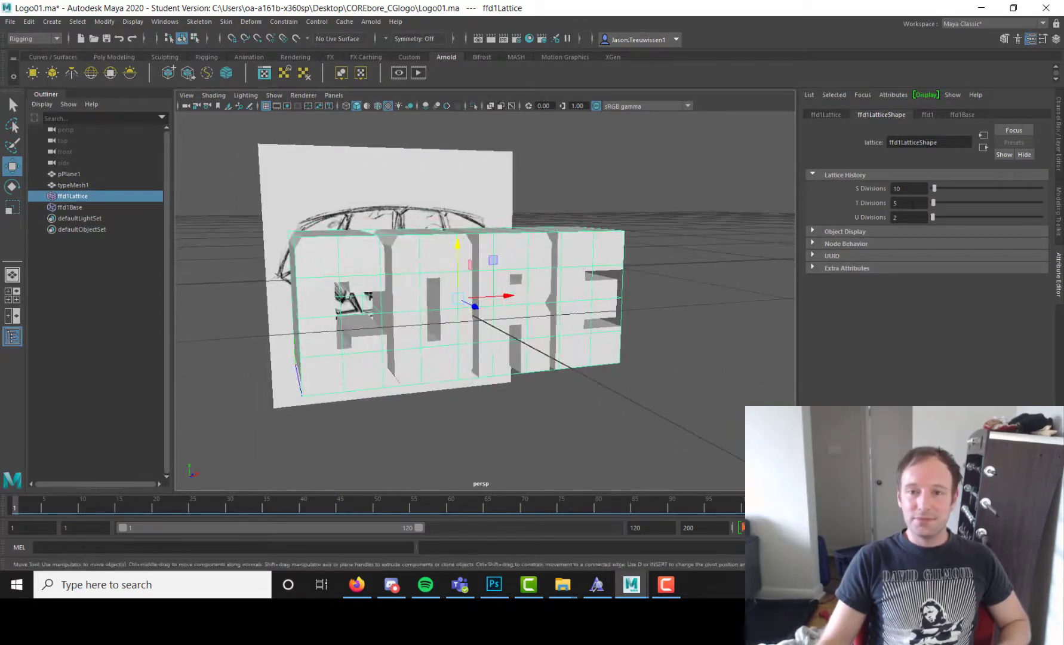
click(912, 204)
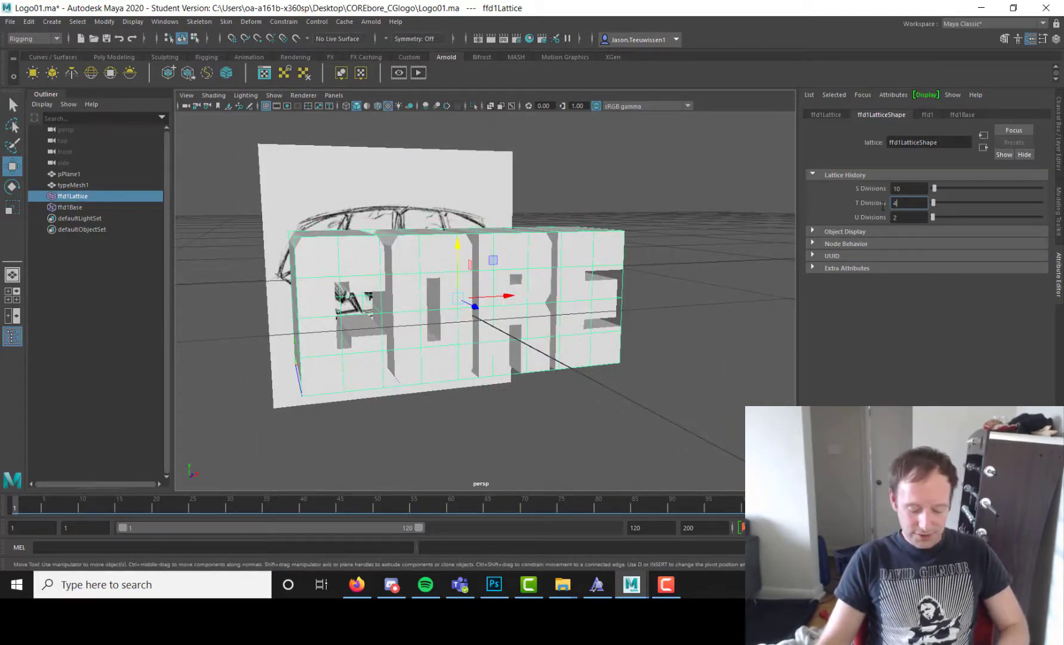
text(4)
key(Return)
Step: Switch the lattice to point editing and raise its top row of points, excluding the outermost column at each end
alt+drag(739, 273, 693, 253)
alt+middle_drag(567, 241, 572, 247)
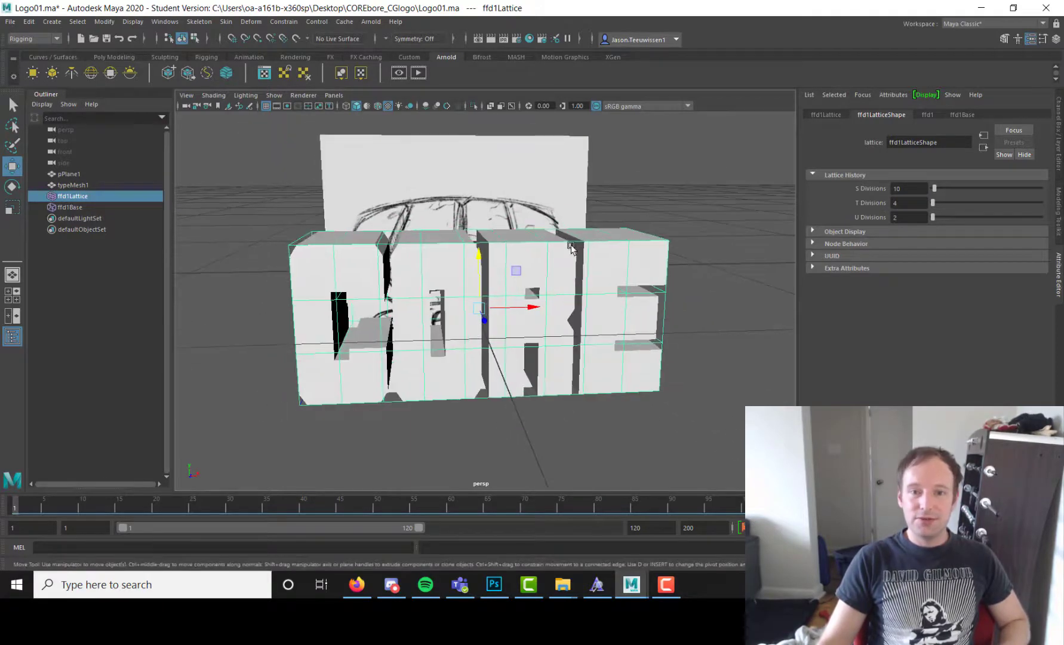
mouse_move(574, 238)
right_down()
mouse_move(589, 230)
mouse_move(562, 242)
mouse_move(583, 248)
mouse_move(574, 219)
right_up()
alt+drag(572, 233, 565, 226)
alt+middle_drag(564, 225, 570, 237)
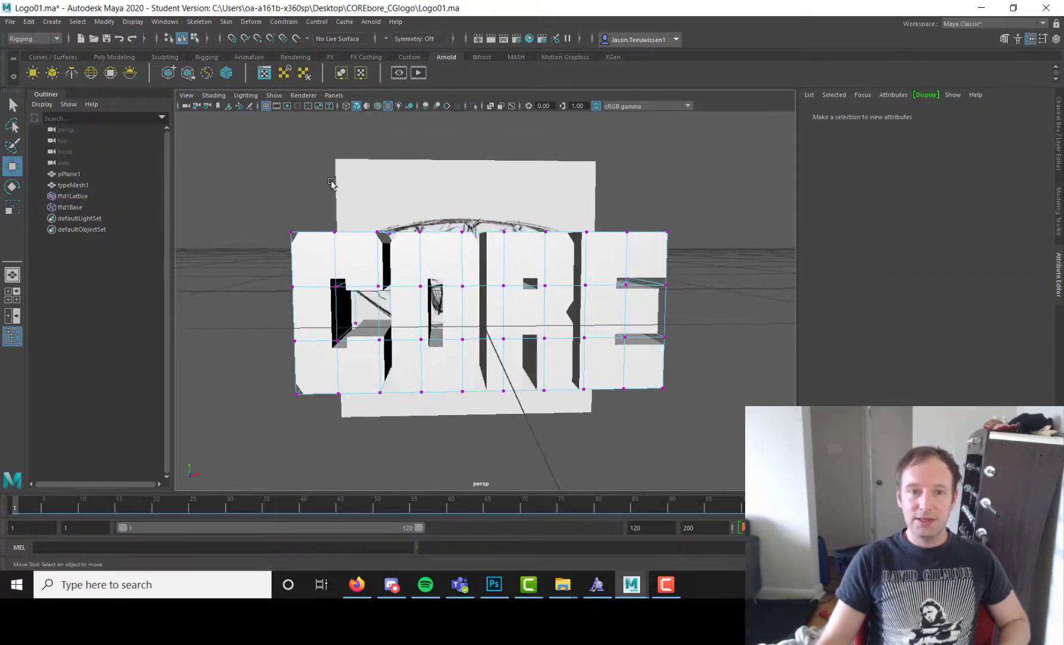
drag(632, 246, 633, 247)
alt+drag(634, 247, 619, 281)
shift+drag(666, 232, 621, 269)
alt+drag(621, 269, 459, 247)
shift+drag(311, 264, 356, 246)
drag(480, 185, 480, 175)
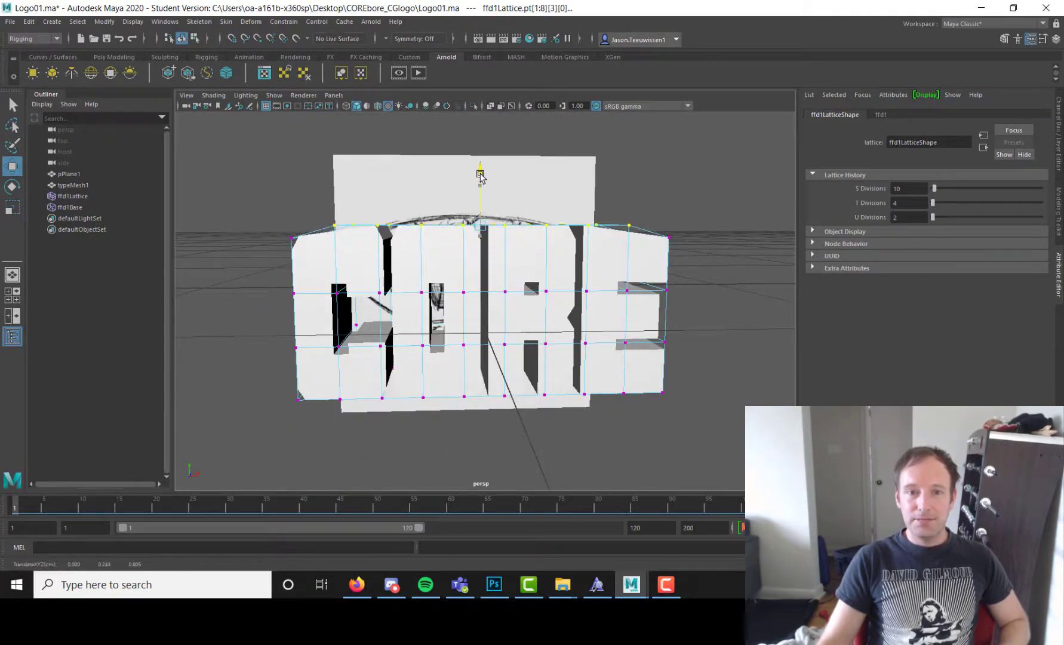
alt+middle_drag(552, 181, 546, 190)
click(656, 204)
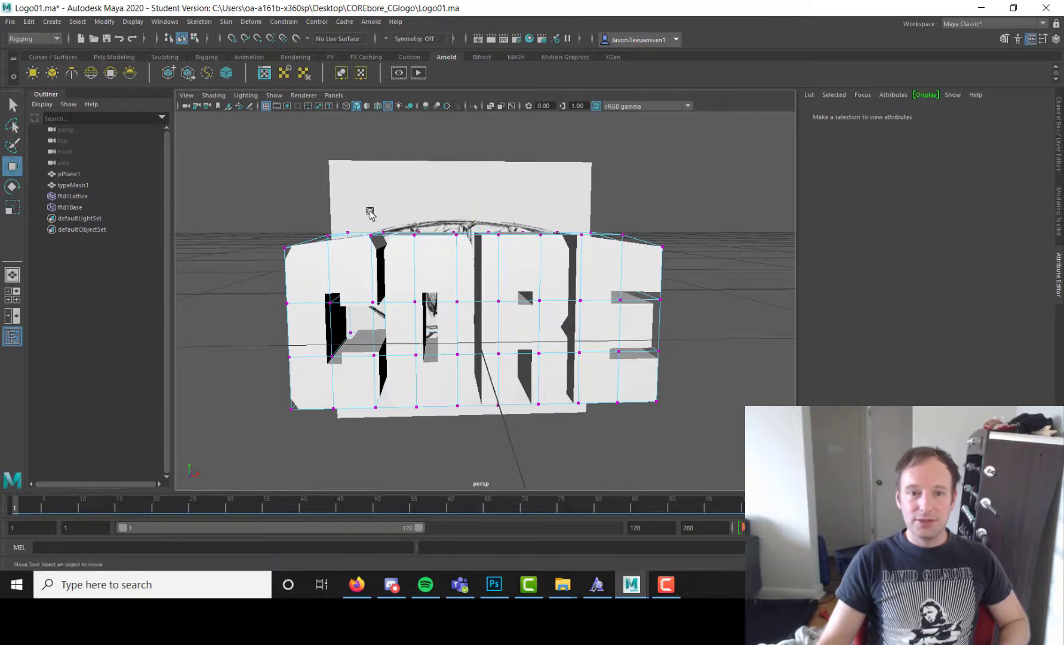
Step: Raise the top lattice points of the middle six columns further to arch the text's upper edge
alt+drag(370, 214, 371, 207)
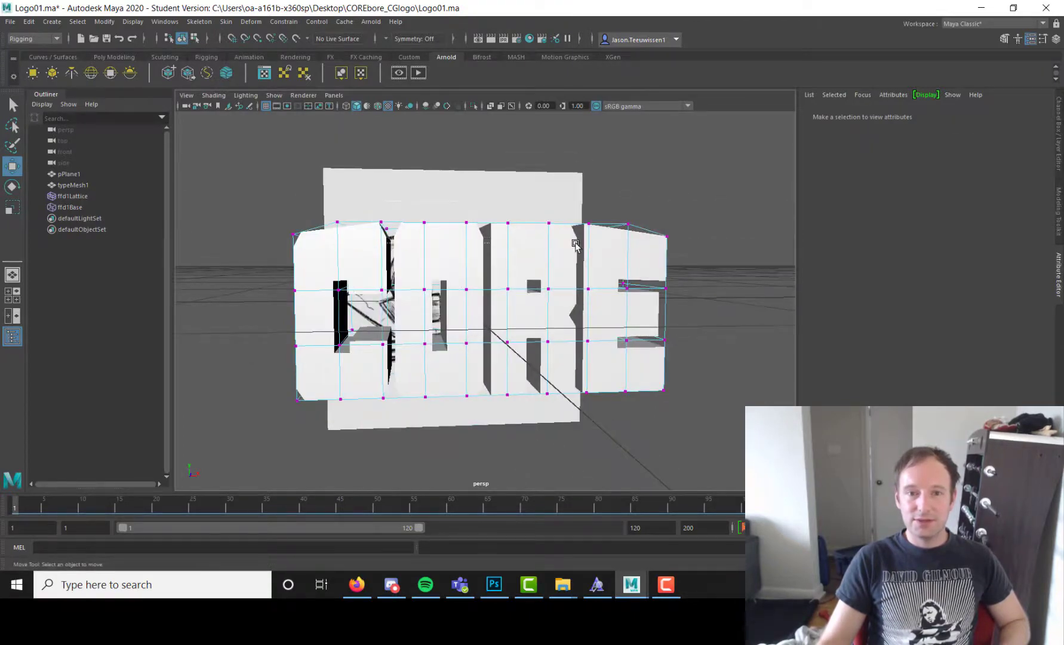
key(ctrl+z)
alt+drag(640, 205, 576, 249)
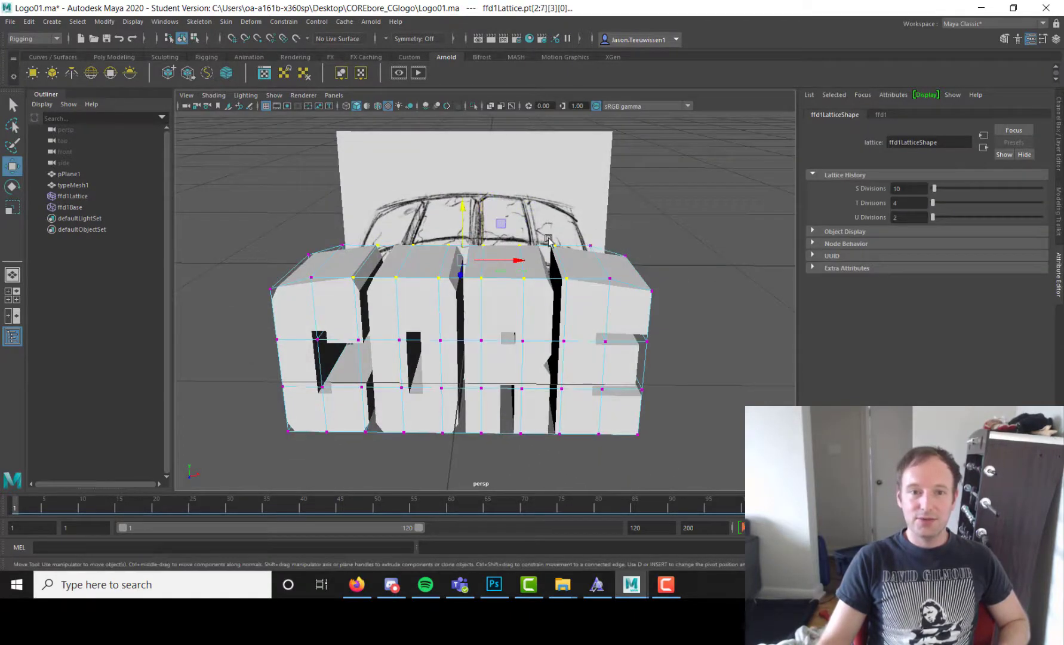
drag(469, 214, 468, 204)
alt+drag(582, 208, 416, 209)
click(653, 201)
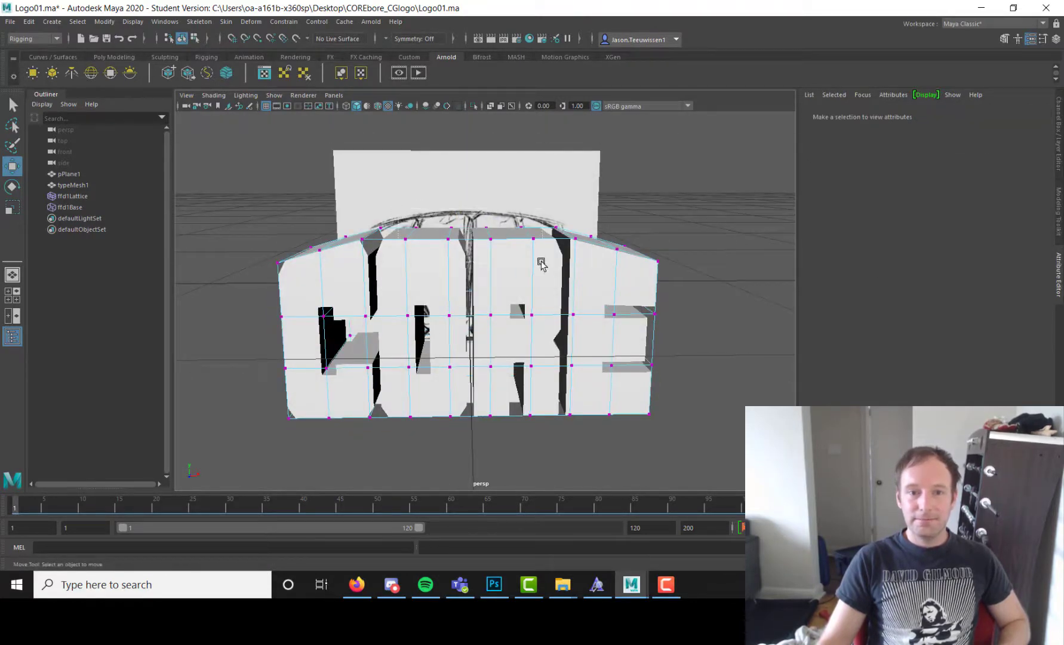
Step: Raise the top lattice points of the four central columns, and those of the middle two further, to round off the arch
drag(541, 263, 541, 264)
drag(471, 184, 471, 177)
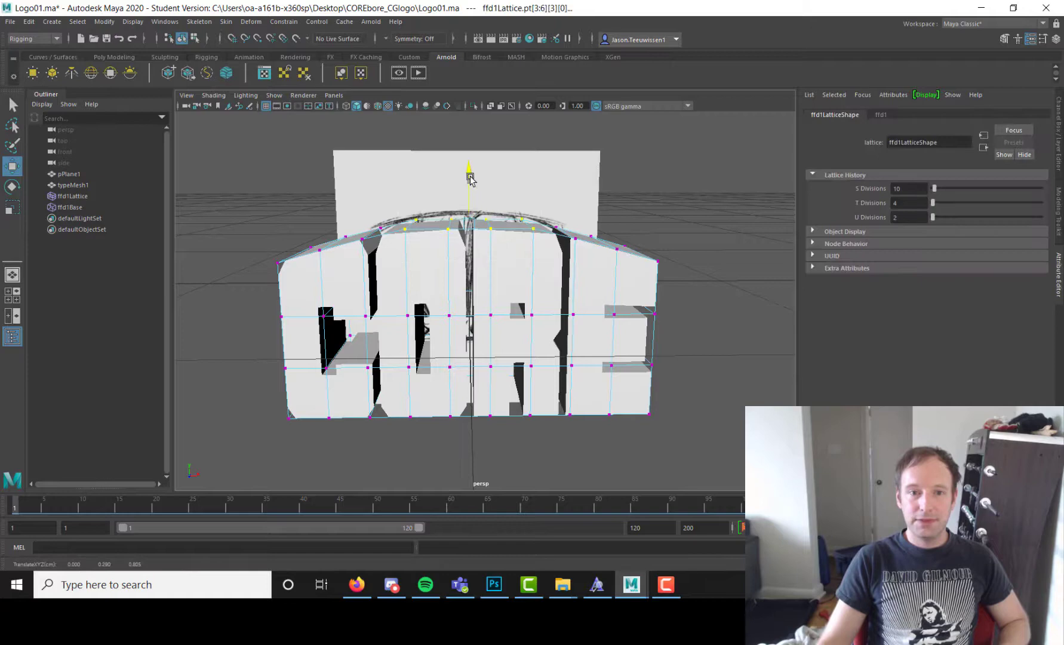
click(665, 181)
alt+drag(555, 210, 552, 202)
drag(491, 240, 493, 240)
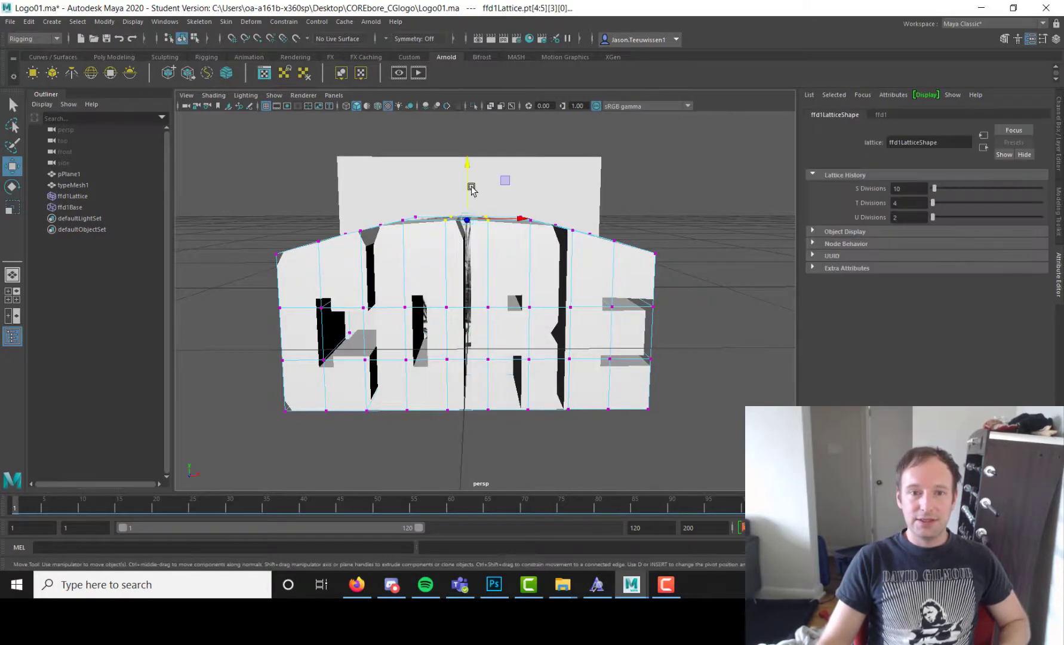
drag(469, 178, 468, 172)
alt+drag(497, 195, 537, 222)
click(695, 235)
Step: Raise the middle six columns of lattice points in the second row from the top to follow the arch
alt+drag(672, 279, 361, 276)
drag(498, 299, 475, 232)
alt+drag(456, 311, 447, 399)
Step: Lower the whole second-from-bottom row of lattice points and raise the two central columns of the row above it
drag(291, 321, 668, 358)
alt+drag(667, 358, 604, 372)
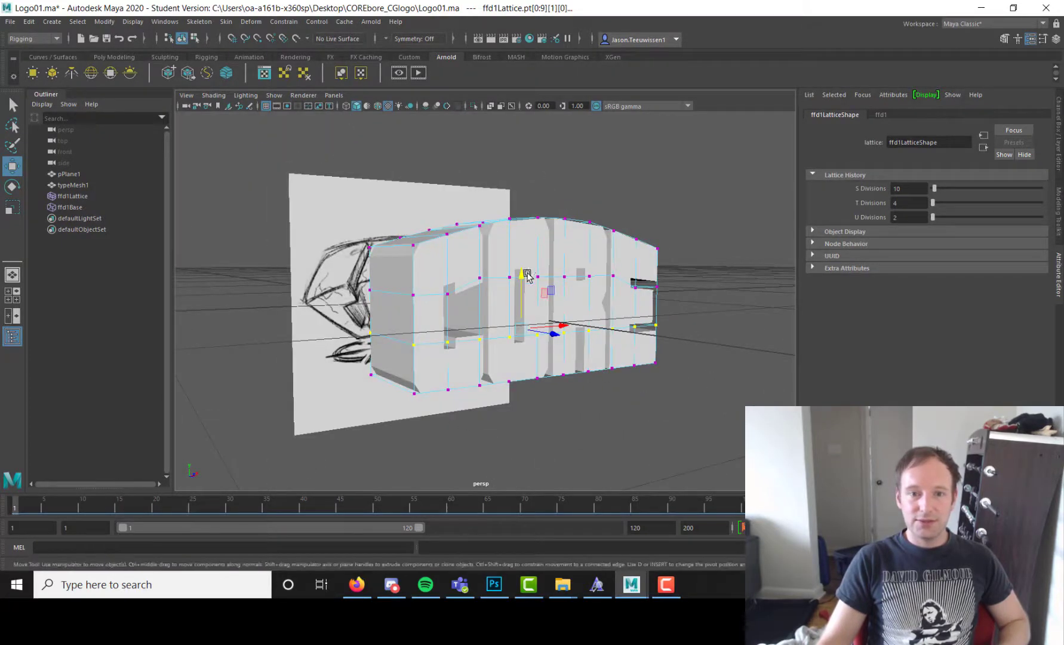
drag(526, 275, 503, 300)
drag(471, 228, 471, 223)
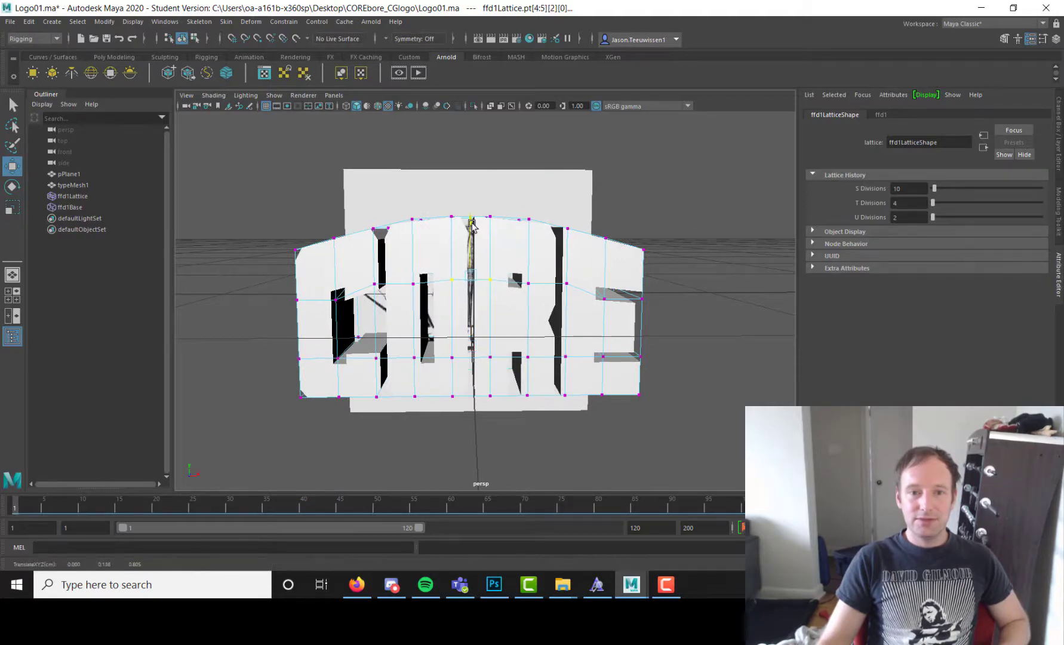
click(673, 257)
mouse_move(672, 257)
alt+mouse_down()
mouse_move(651, 275)
mouse_move(602, 258)
mouse_move(713, 253)
mouse_move(665, 268)
mouse_move(694, 261)
alt+mouse_up()
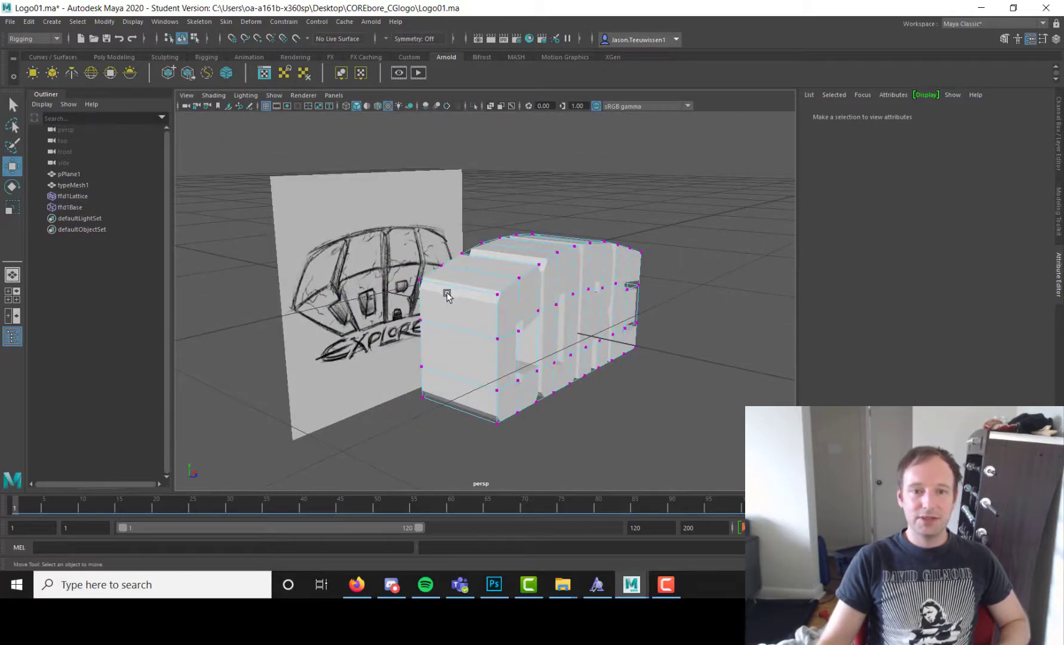
Step: Select the CORE text mesh and add a nonlinear Flare deformer to it
alt+drag(448, 296, 506, 296)
click(546, 267)
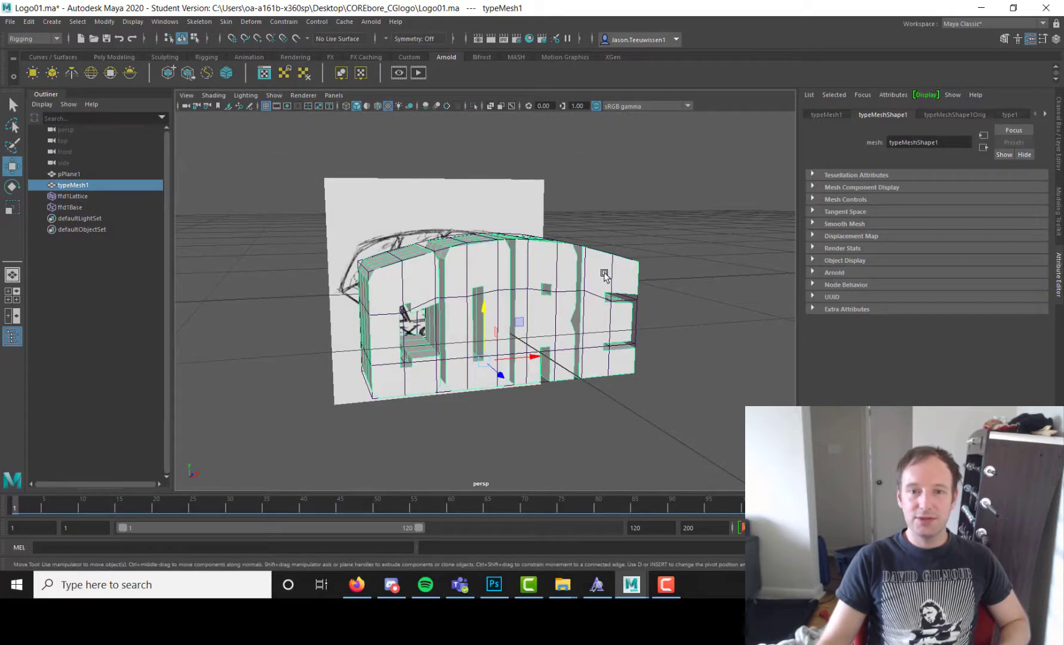
alt+drag(652, 300, 591, 288)
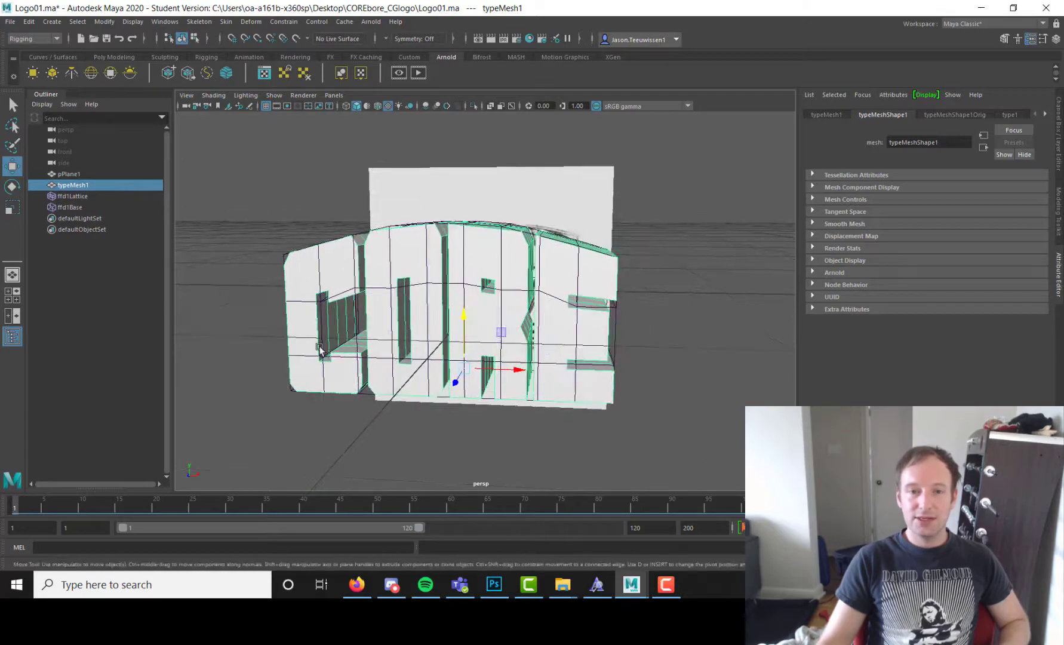
alt+drag(498, 274, 508, 280)
click(252, 23)
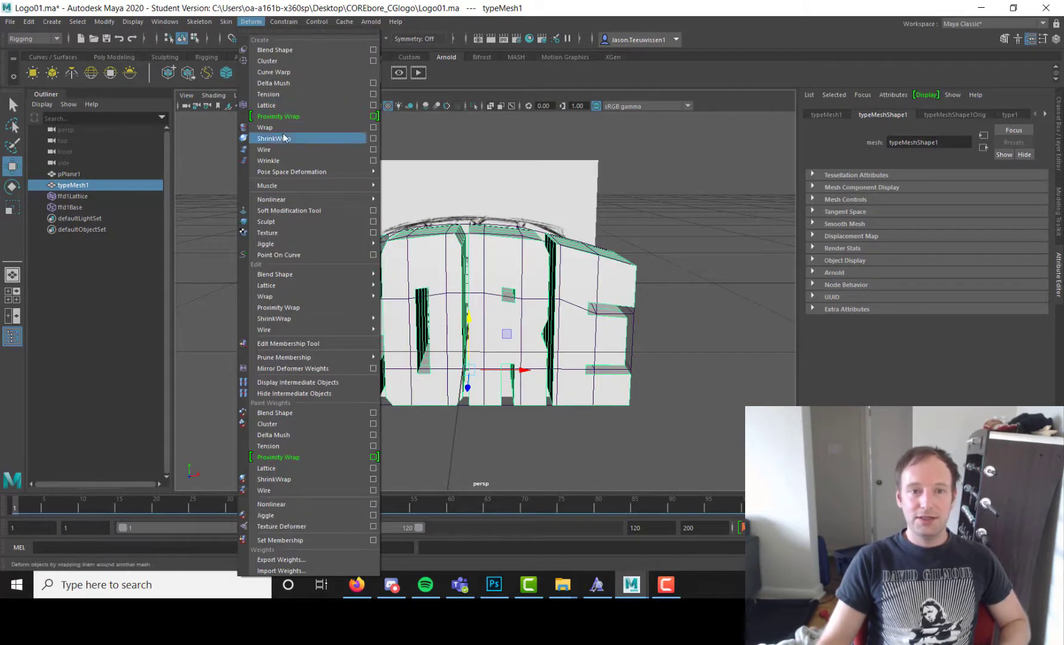
mouse_move(294, 201)
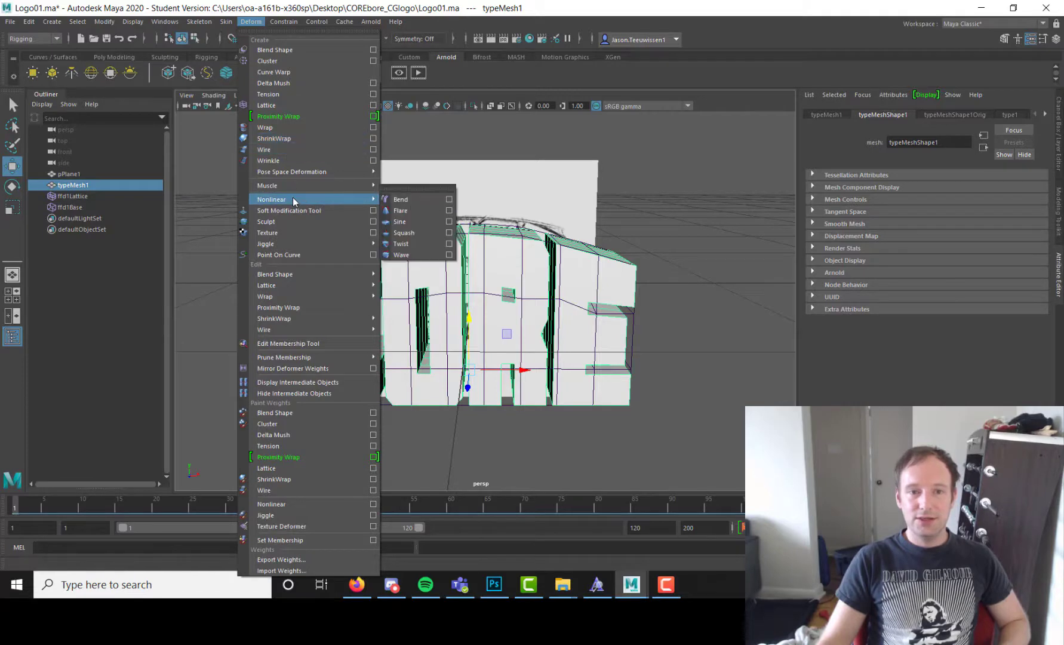
click(418, 210)
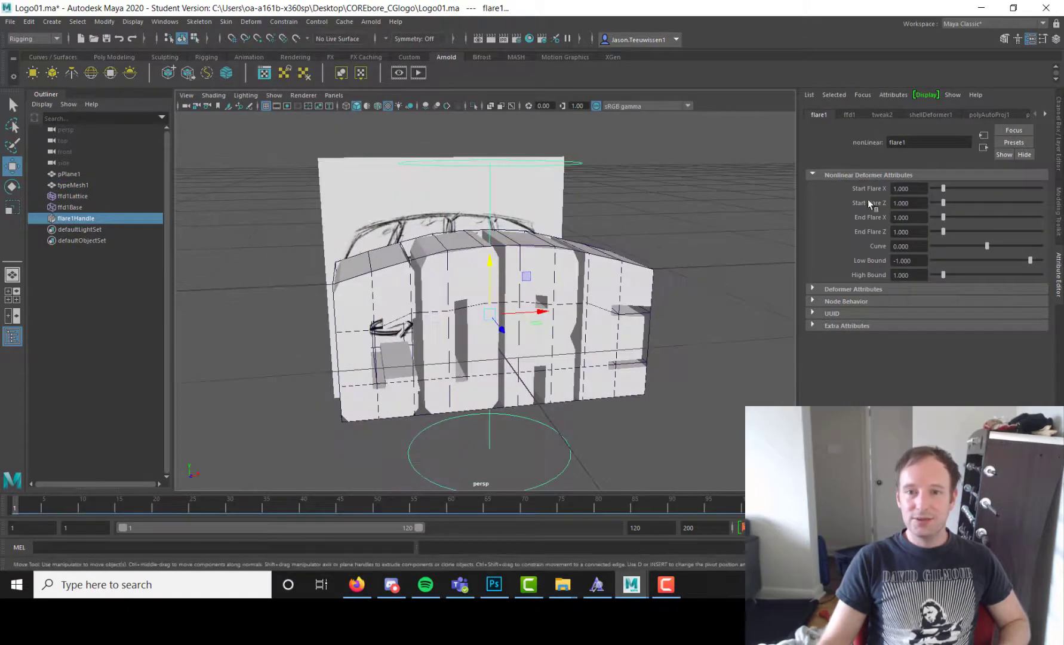
Step: Set the flare's Start Flare X to 0.567 and End Flare Z to 1.443
drag(945, 189, 940, 195)
alt+drag(588, 263, 622, 257)
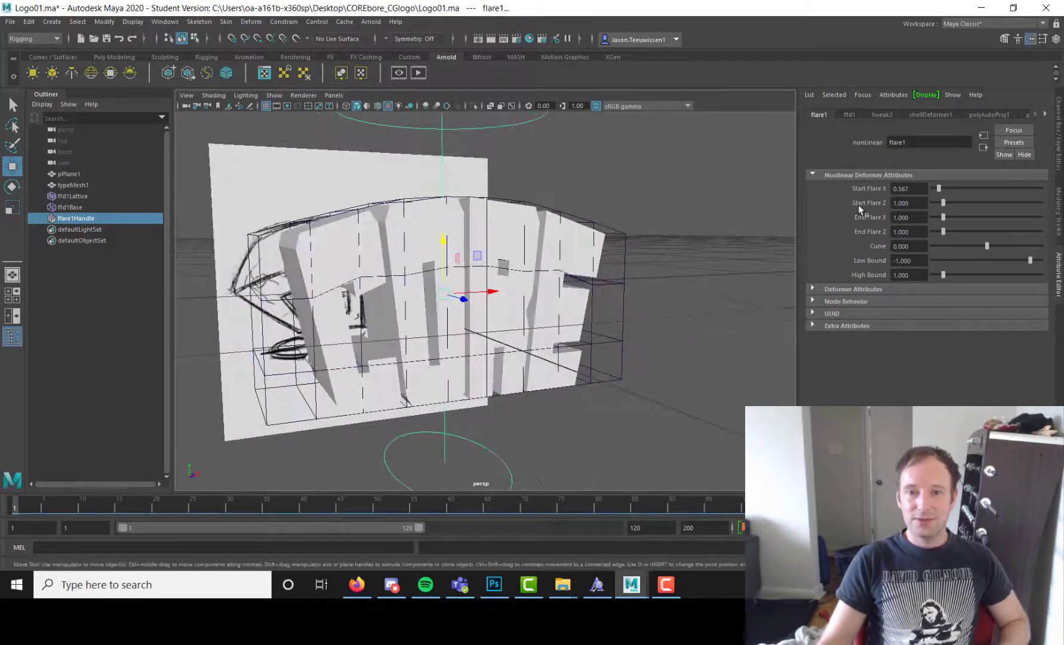
alt+drag(698, 264, 811, 251)
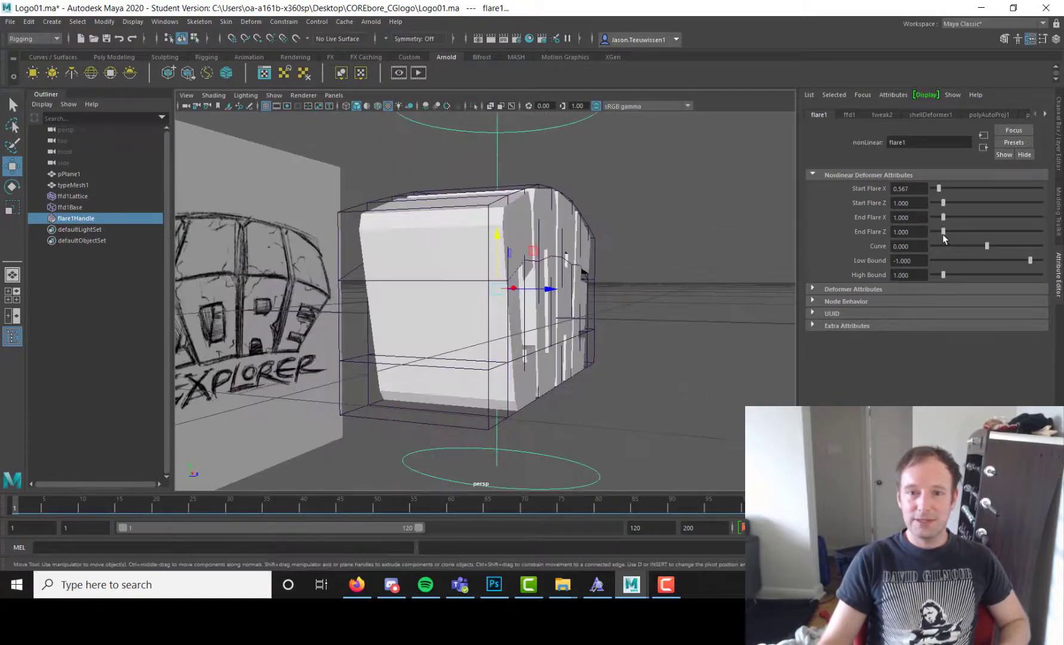
drag(944, 232, 949, 236)
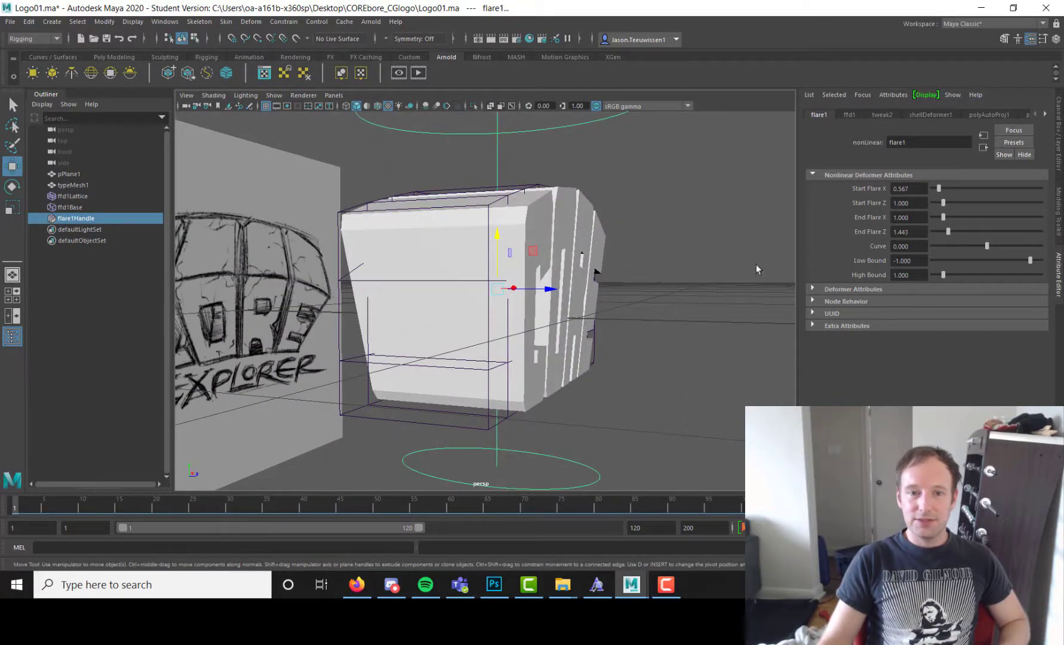
Step: Reduce the flare's Start Flare Z to about 0.87
alt+drag(756, 265, 498, 290)
drag(943, 206, 941, 206)
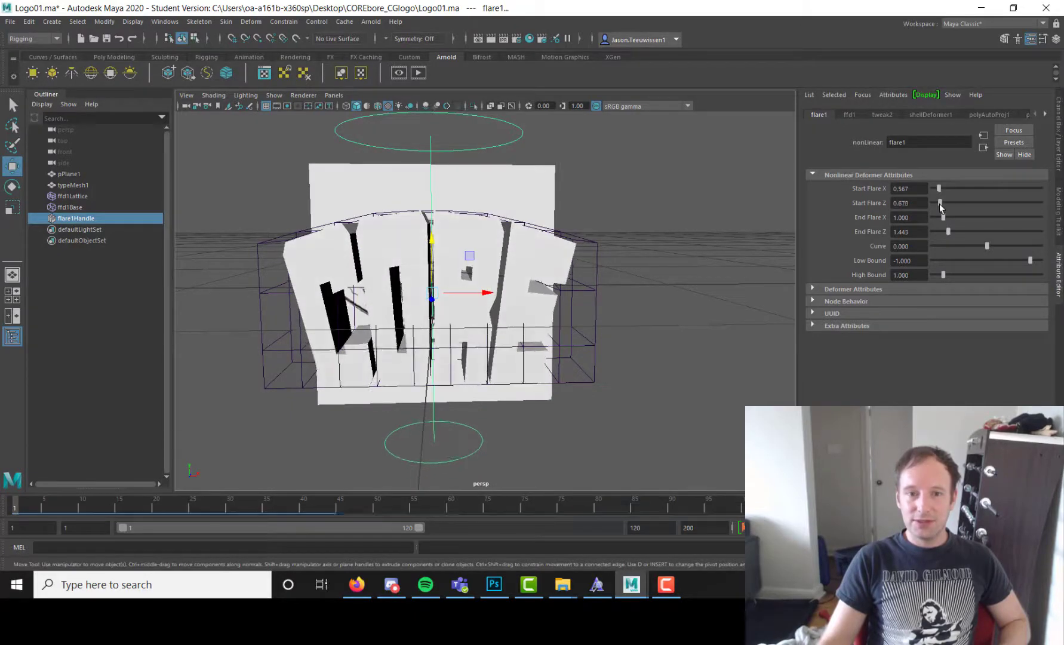
Step: Set the flare deformer's Start Flare X to 0.412, checking the CORE text's taper from the side and front
alt+drag(506, 308, 591, 300)
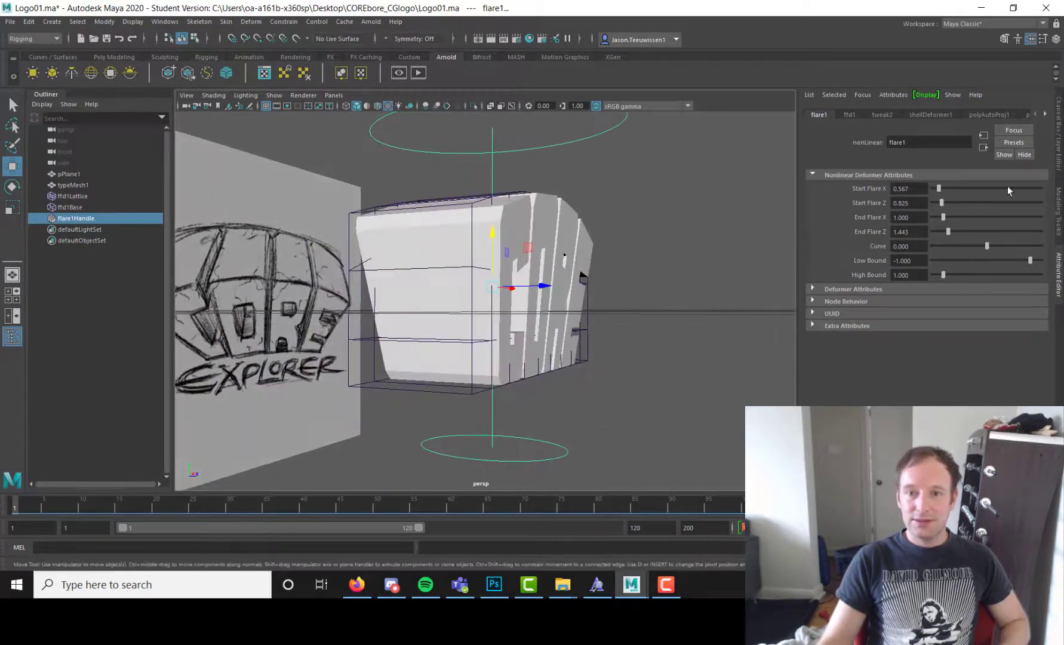
drag(937, 190, 935, 190)
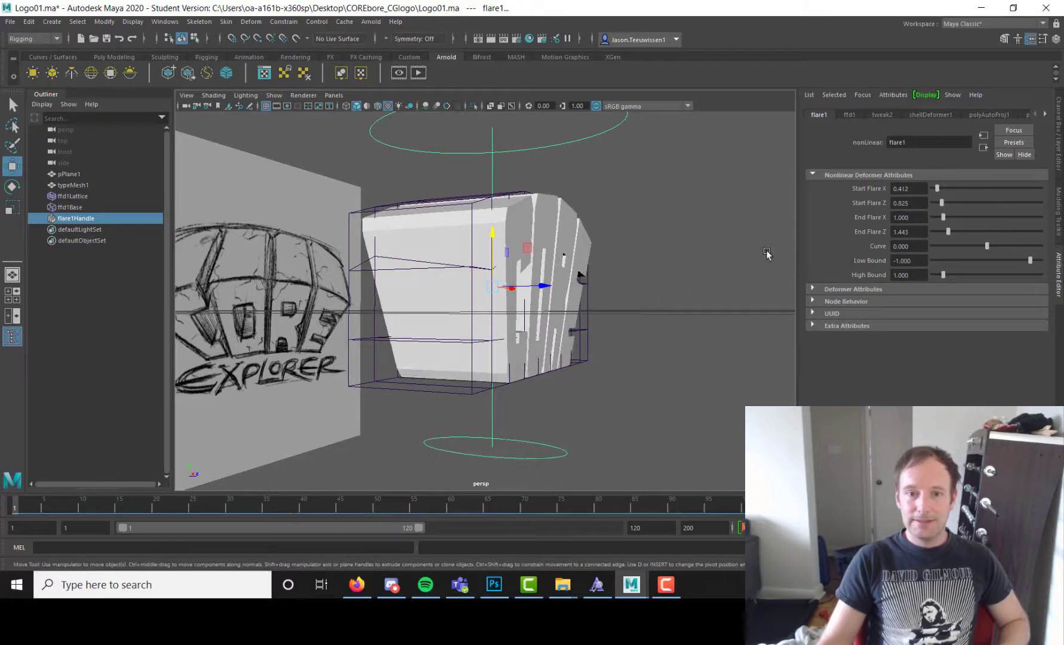
alt+drag(767, 255, 332, 254)
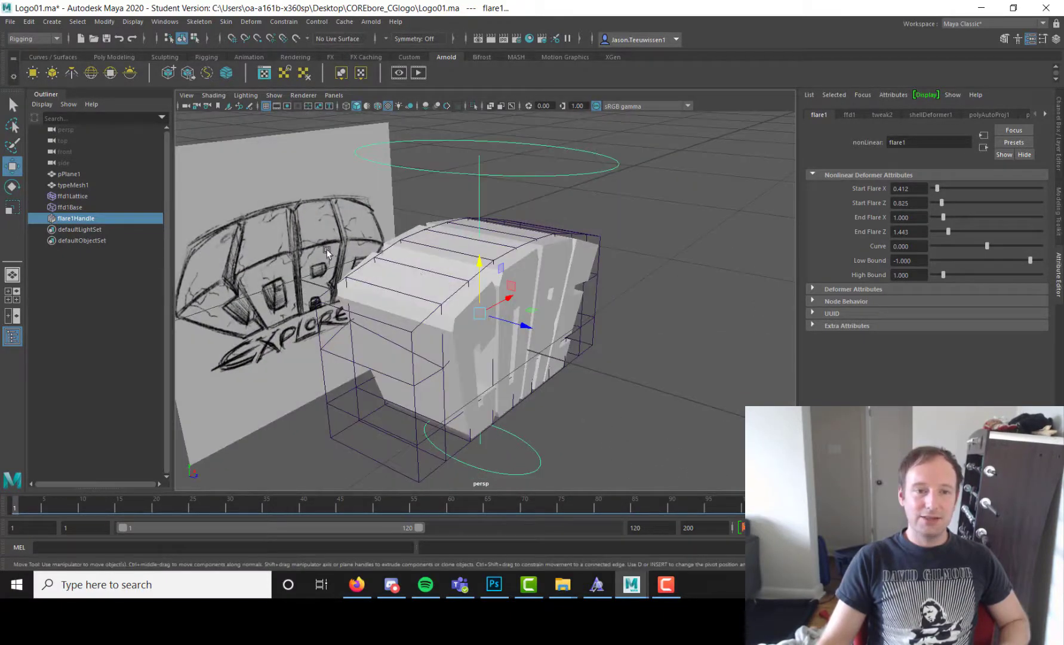
alt+drag(394, 273, 576, 270)
Step: Duplicate the deformed CORE text mesh and move the copy sideways along X, clear of the original and the sketch plane
click(529, 278)
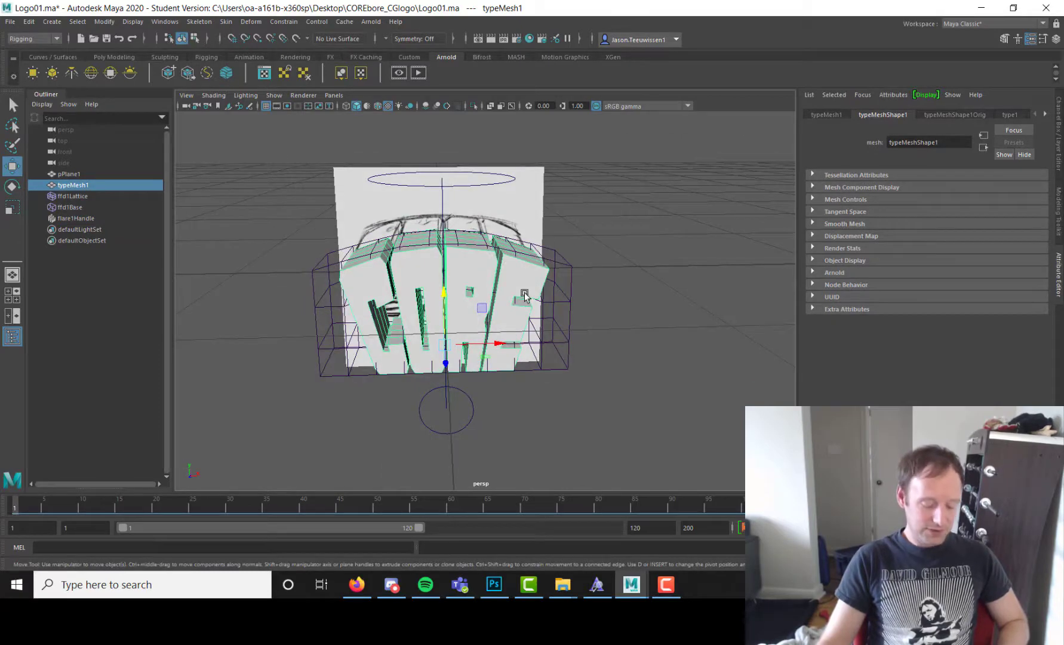
key(ctrl+d)
drag(501, 344, 757, 318)
alt+middle_drag(515, 244, 440, 261)
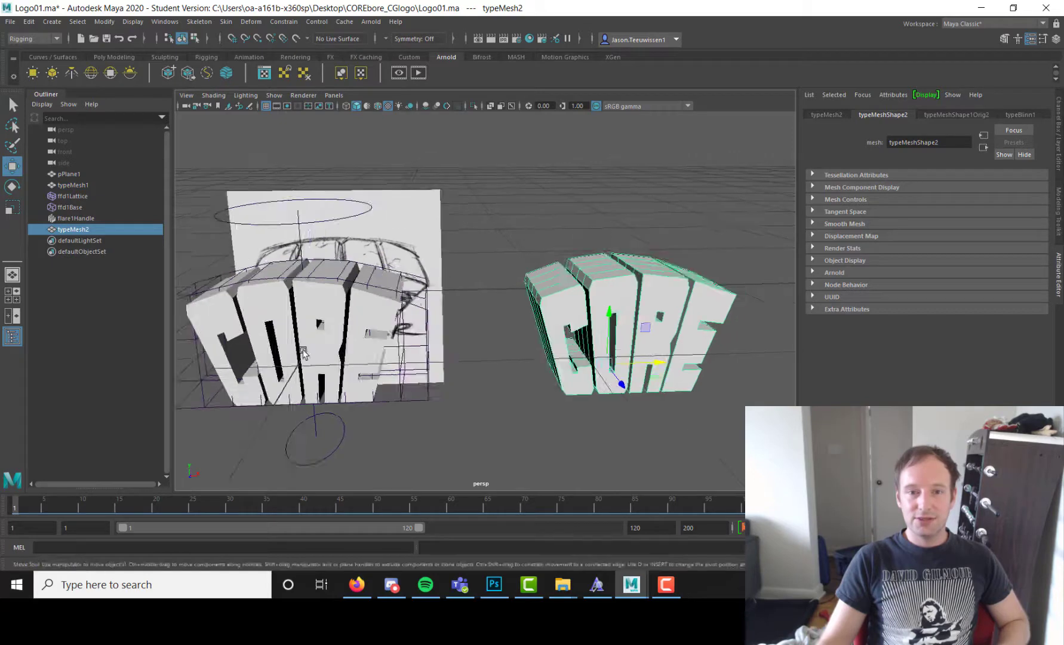
mouse_move(543, 321)
alt+mouse_down()
mouse_move(489, 304)
mouse_move(542, 301)
mouse_move(485, 308)
mouse_move(522, 307)
alt+mouse_up()
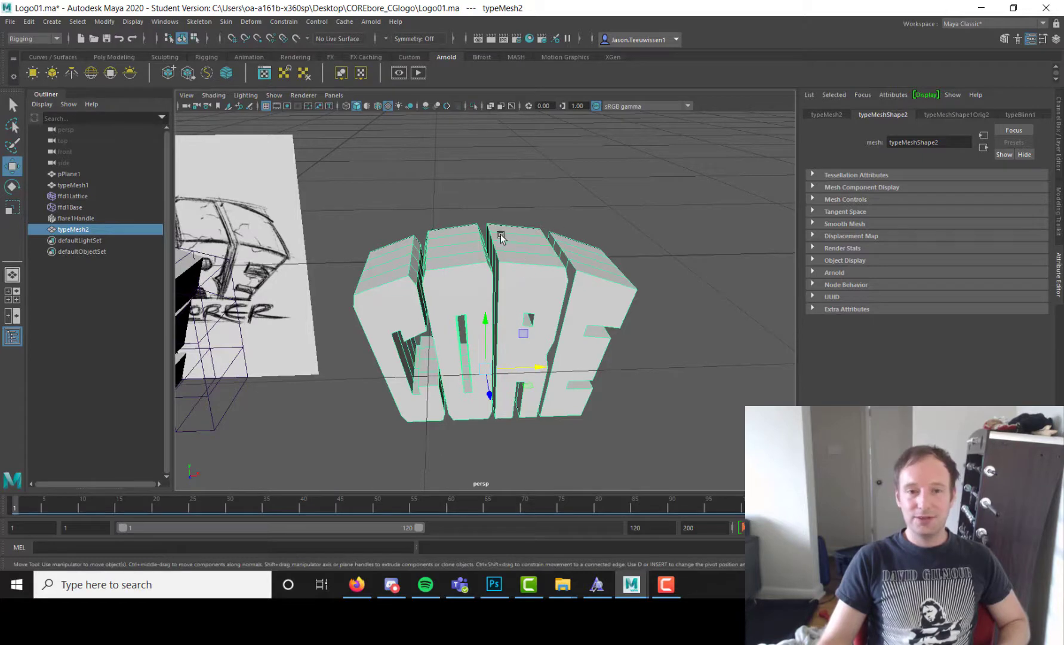
Step: Switch to the Modeling menu set and open the Retopologize options for the duplicated CORE mesh
click(35, 38)
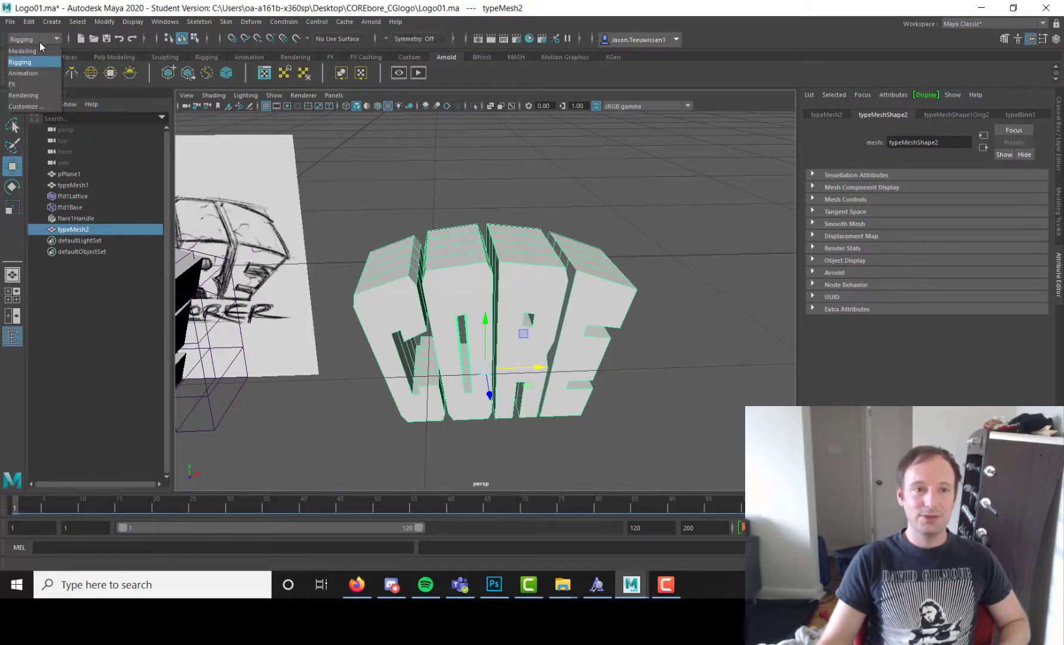
click(42, 54)
click(194, 22)
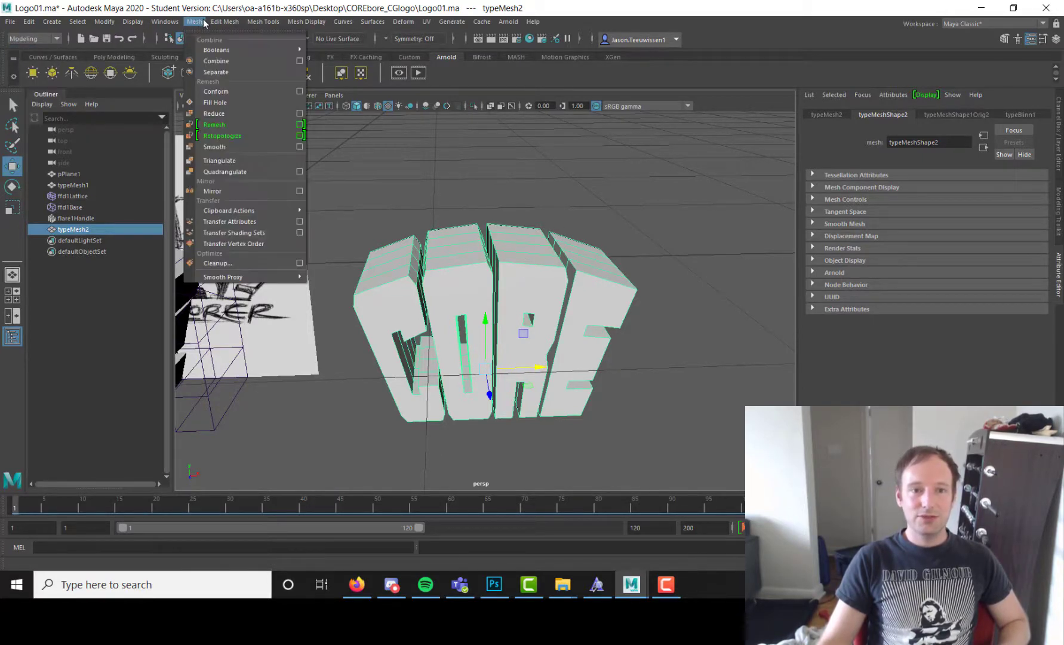
click(302, 137)
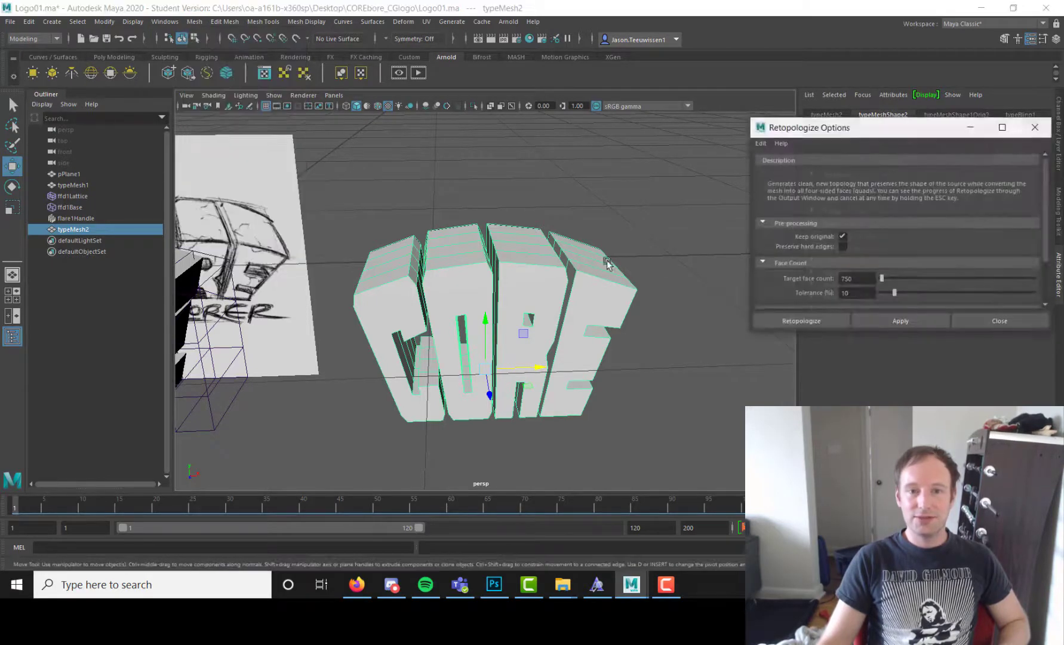
Step: Examine the duplicate's polygon layout in wireframe and shaded display and from several angles, leaving the mesh selected
key(4)
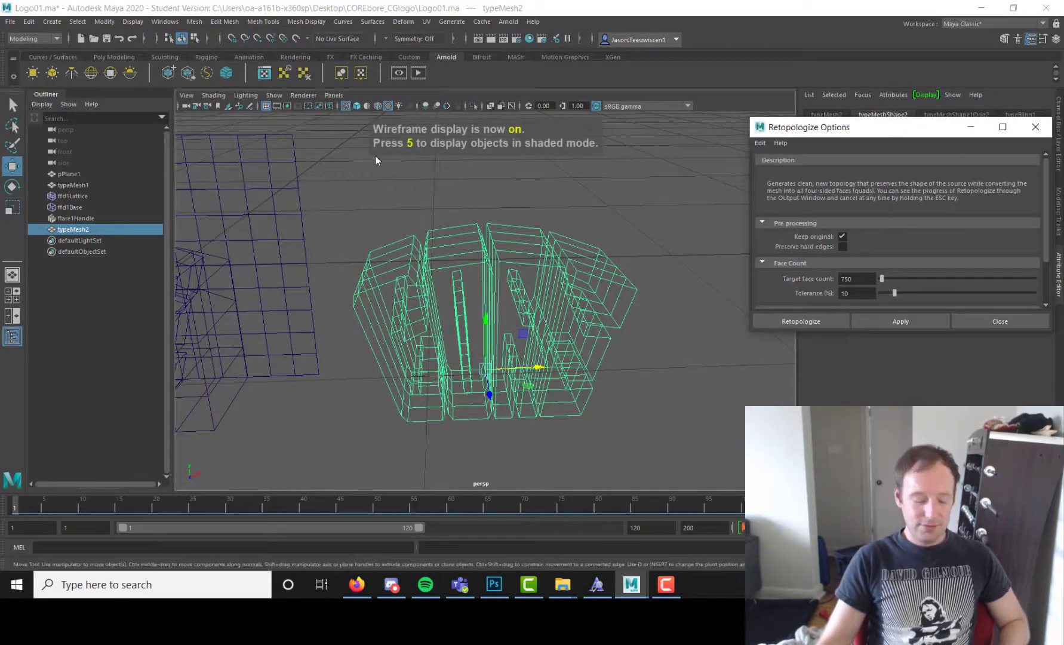
click(493, 216)
key(5)
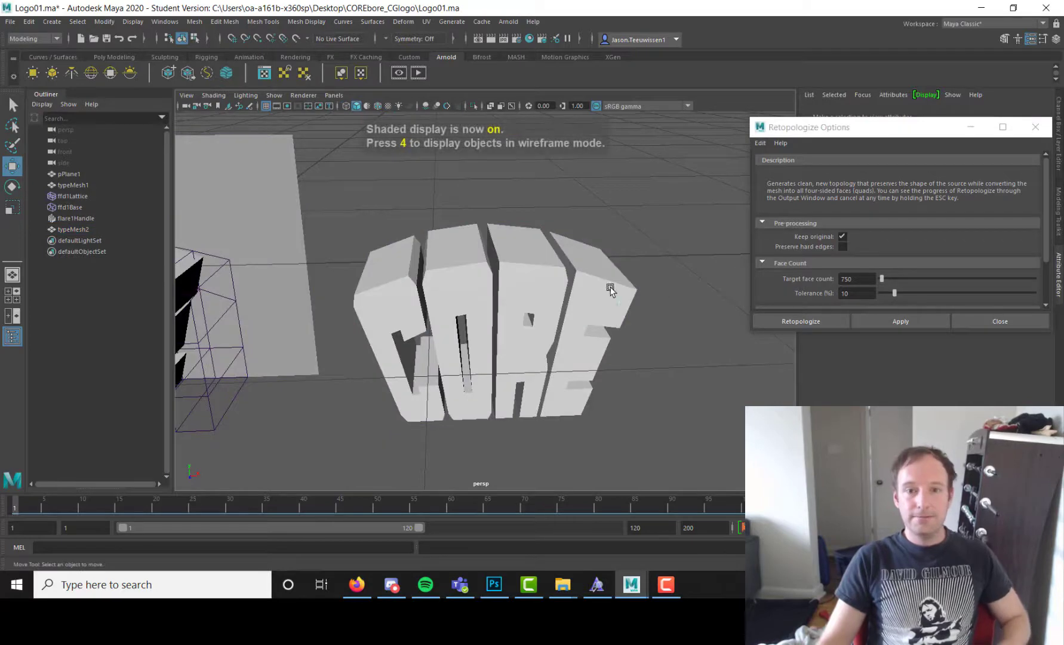
click(613, 290)
scroll(614, 288, down, 3)
drag(897, 131, 896, 121)
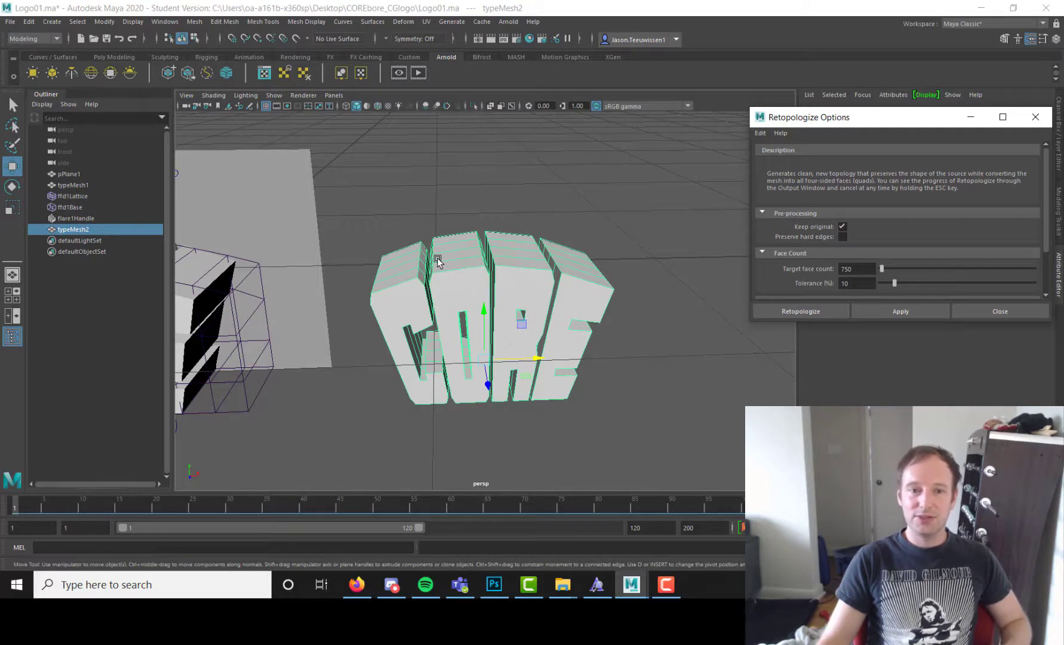
alt+drag(442, 261, 426, 242)
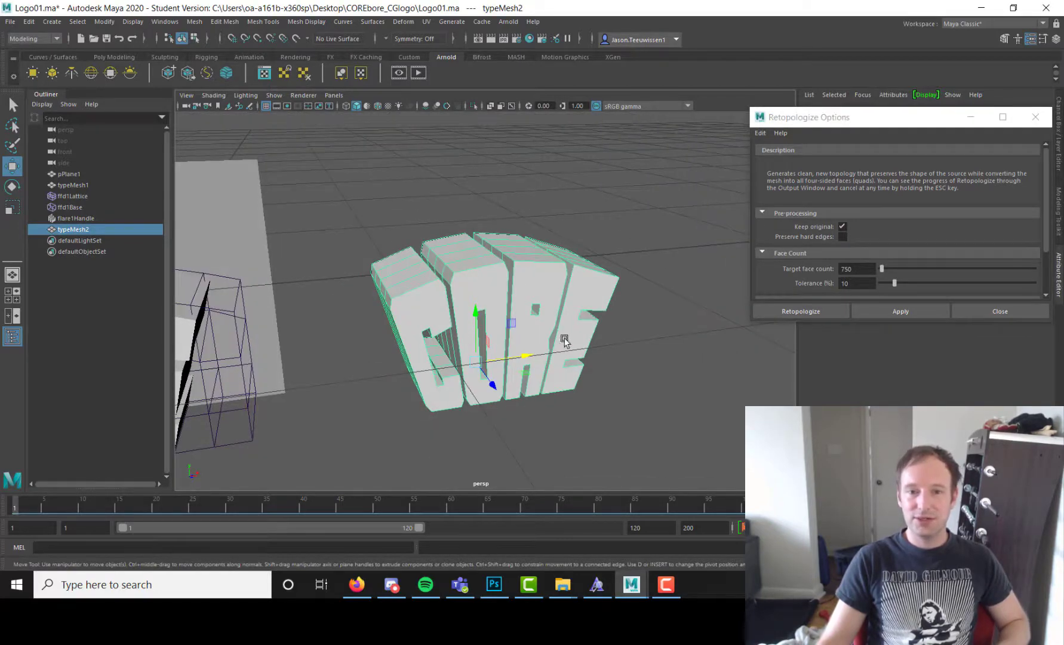
alt+drag(439, 320, 562, 304)
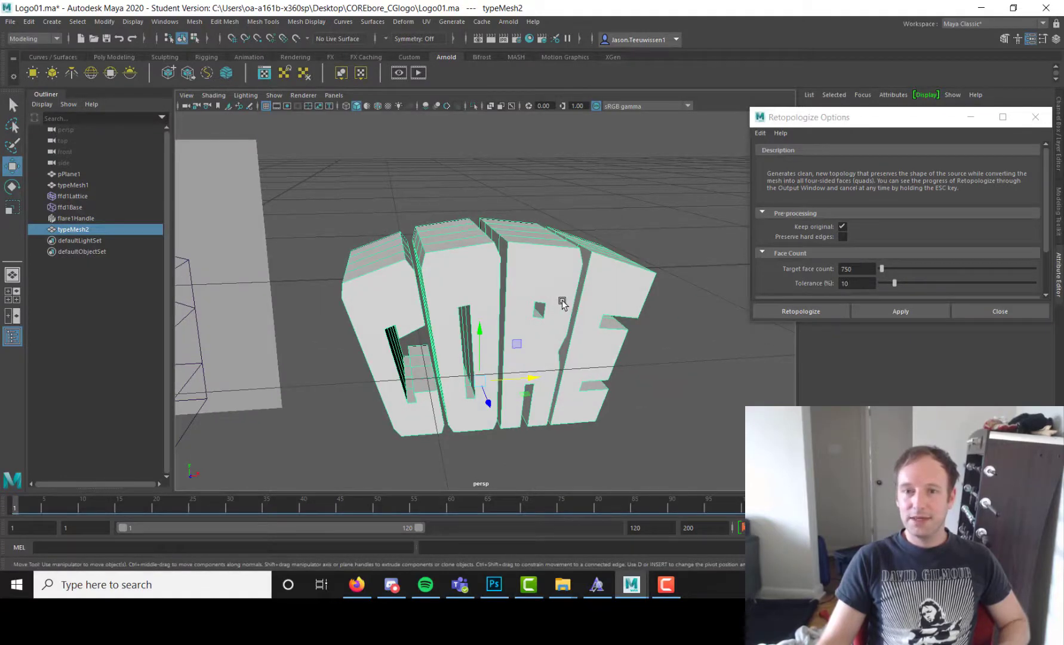
Step: Retopologize the duplicated CORE mesh with Keep original on, target face count 750 and 10% tolerance, and inspect the rounded letters
click(844, 223)
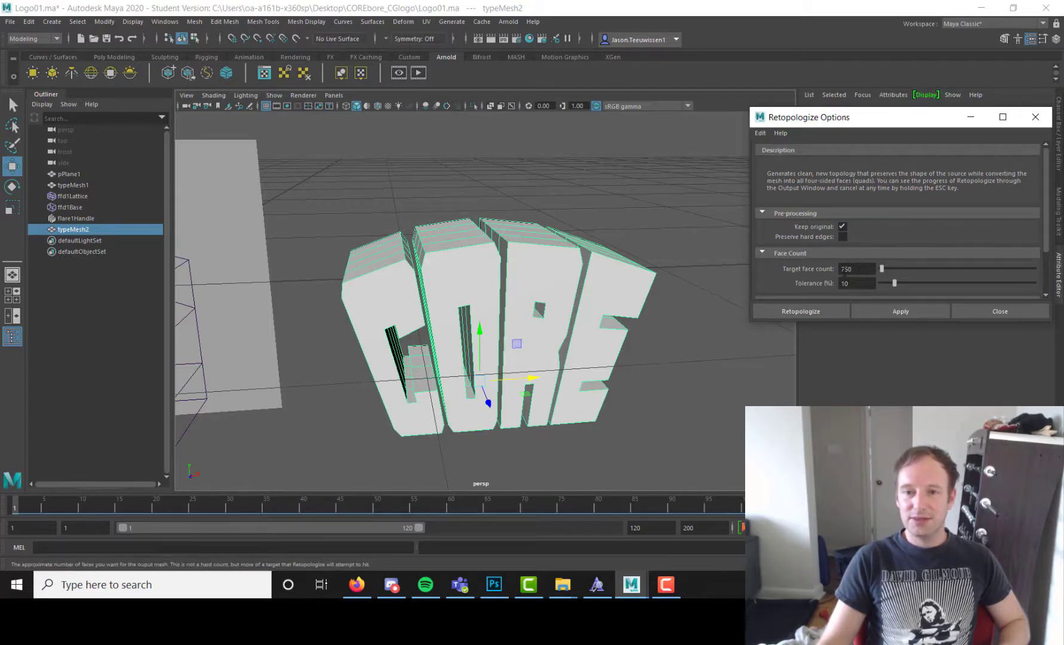
click(821, 311)
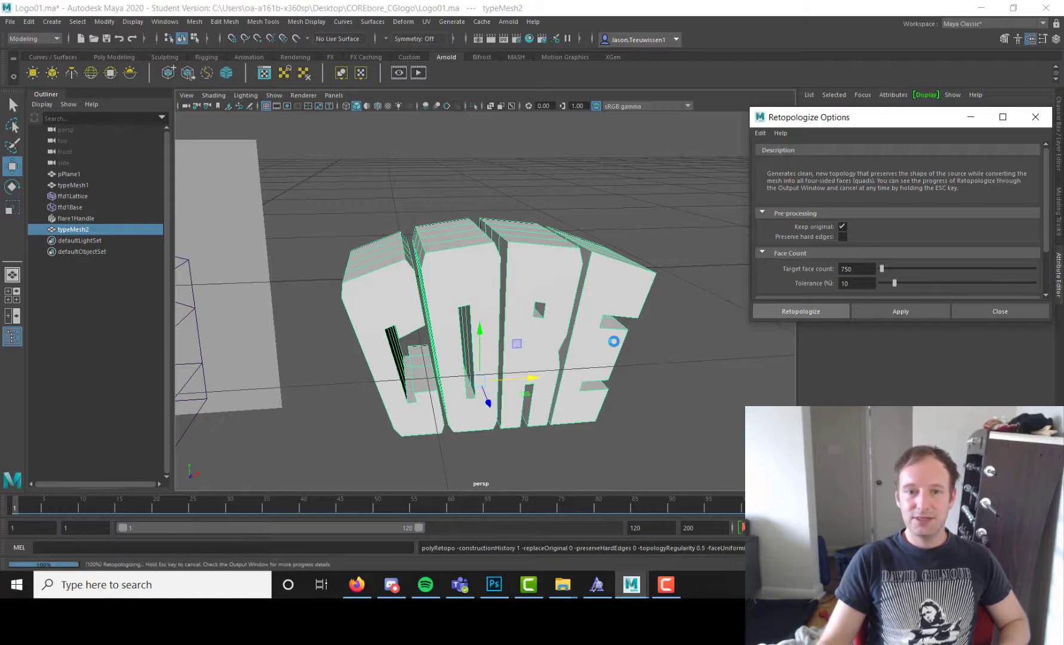
alt+drag(614, 341, 407, 299)
alt+drag(549, 272, 576, 245)
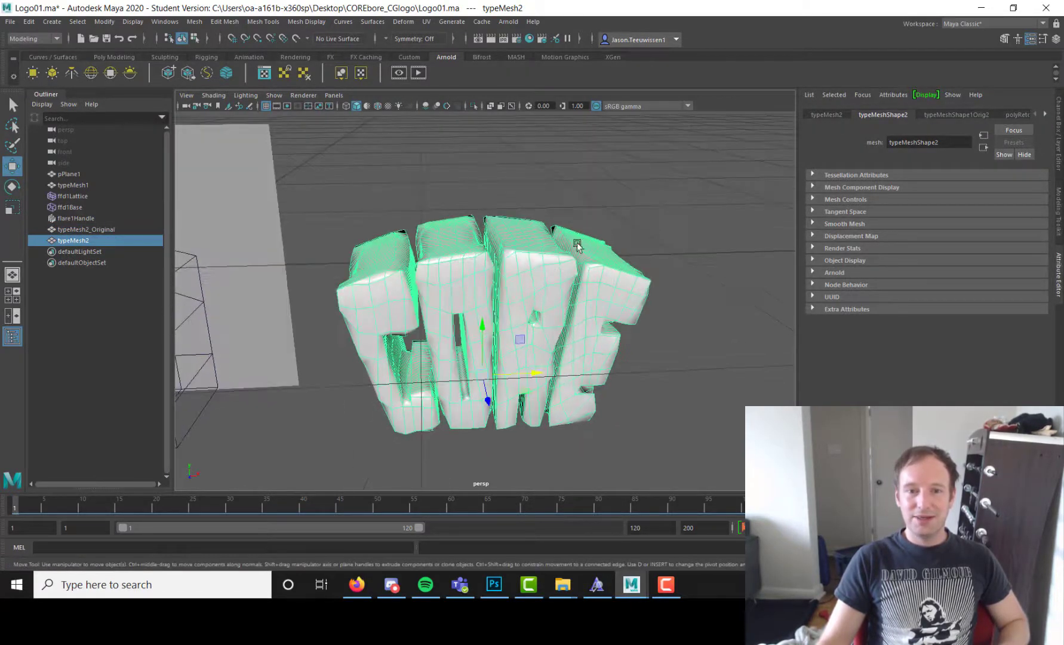
click(652, 243)
alt+drag(652, 243, 551, 267)
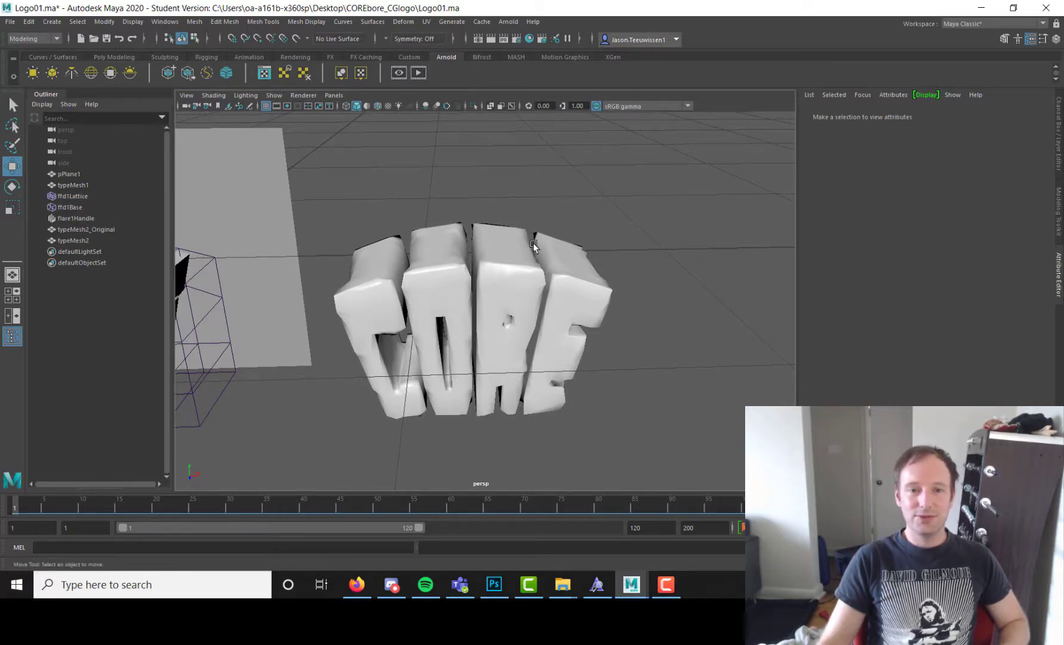
alt+drag(533, 243, 513, 238)
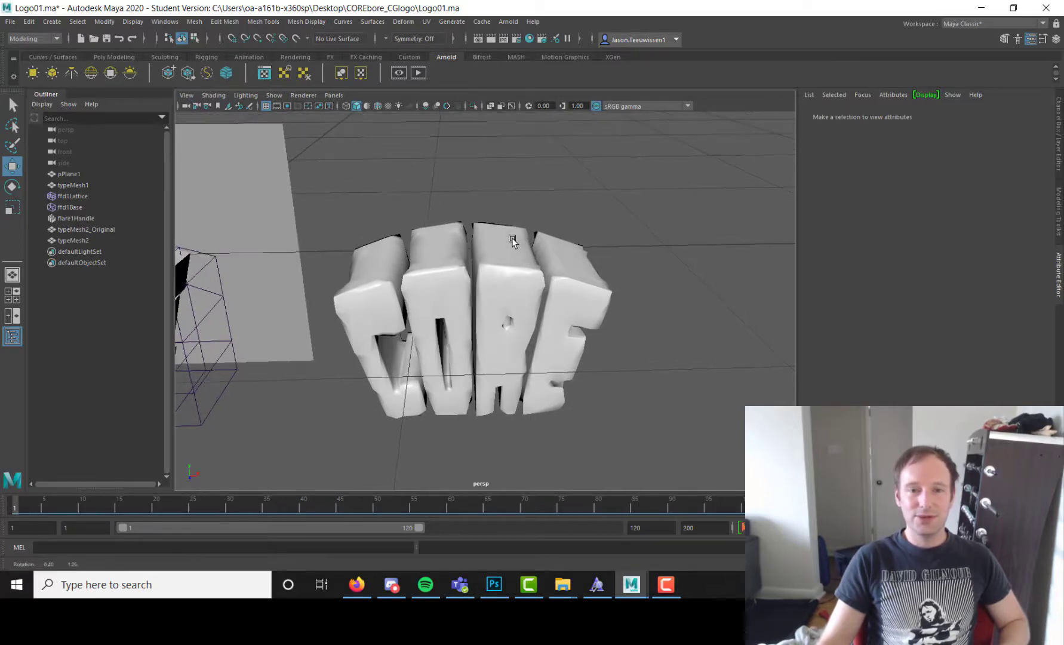
Step: Create an Arnold area light, move it in front of the retopologized CORE text and raise it
click(32, 76)
alt+right_drag(540, 271, 465, 274)
alt+drag(464, 273, 510, 285)
drag(392, 409, 575, 370)
drag(528, 343, 530, 294)
alt+drag(507, 354, 613, 318)
key(e)
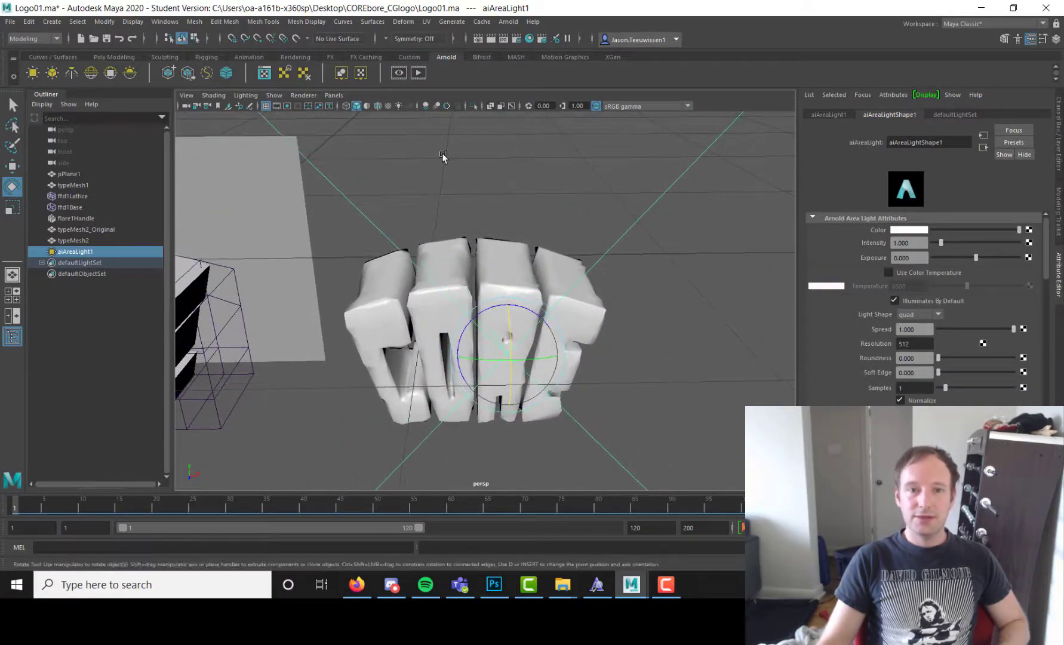
Step: Render the lit CORE text in the Arnold RenderView to check the lighting, and close the preview
scroll(602, 334, down, 2)
alt+middle_drag(602, 334, 595, 289)
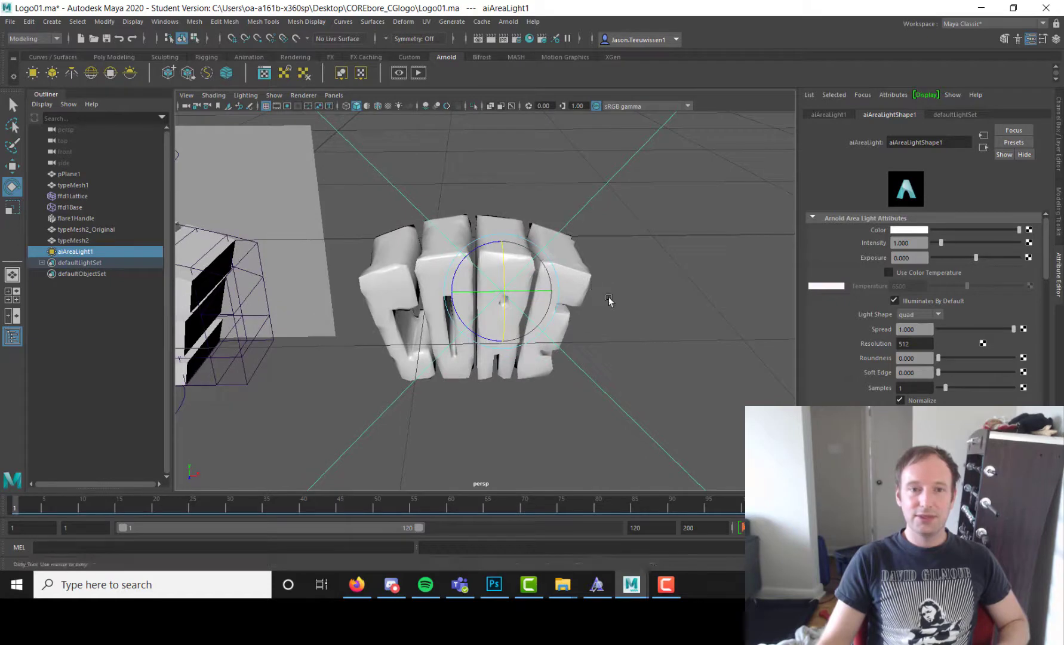
scroll(609, 300, down, 1)
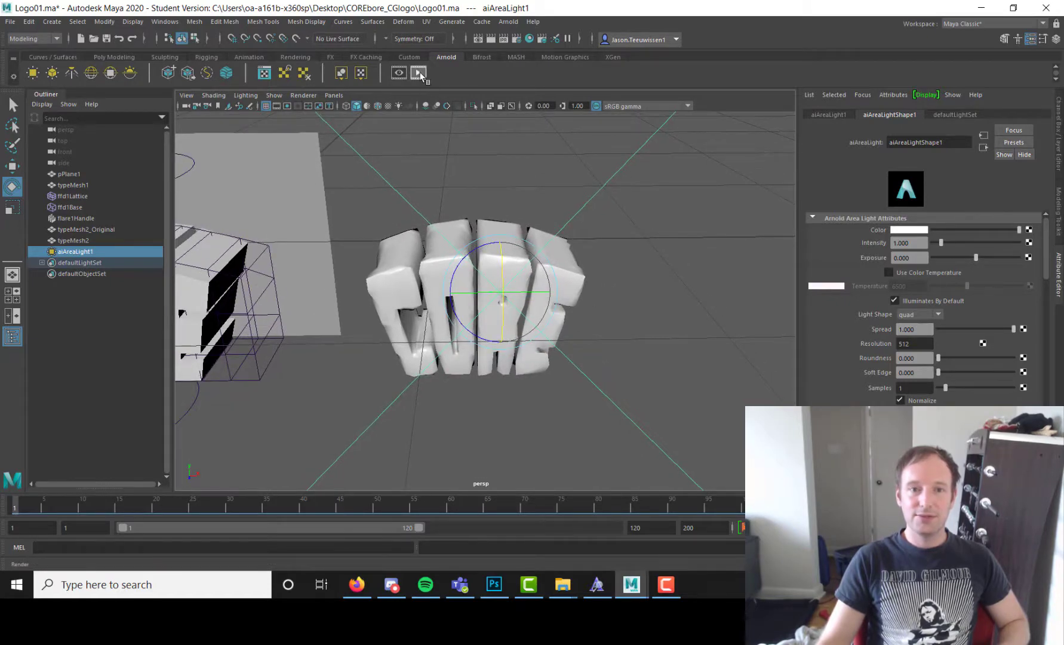
click(419, 73)
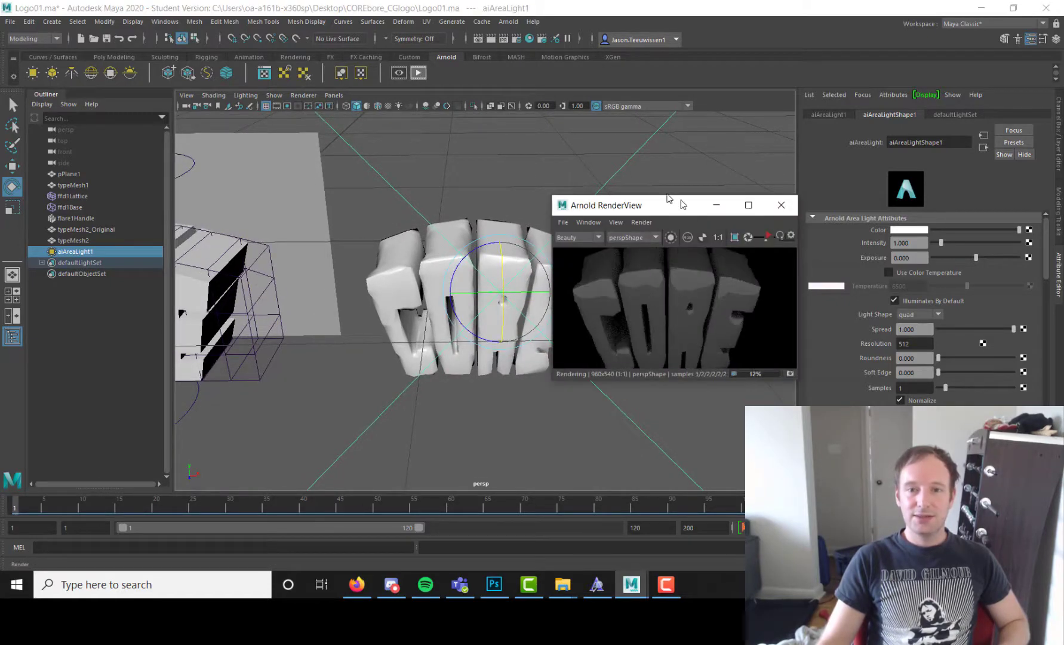
drag(683, 203, 650, 185)
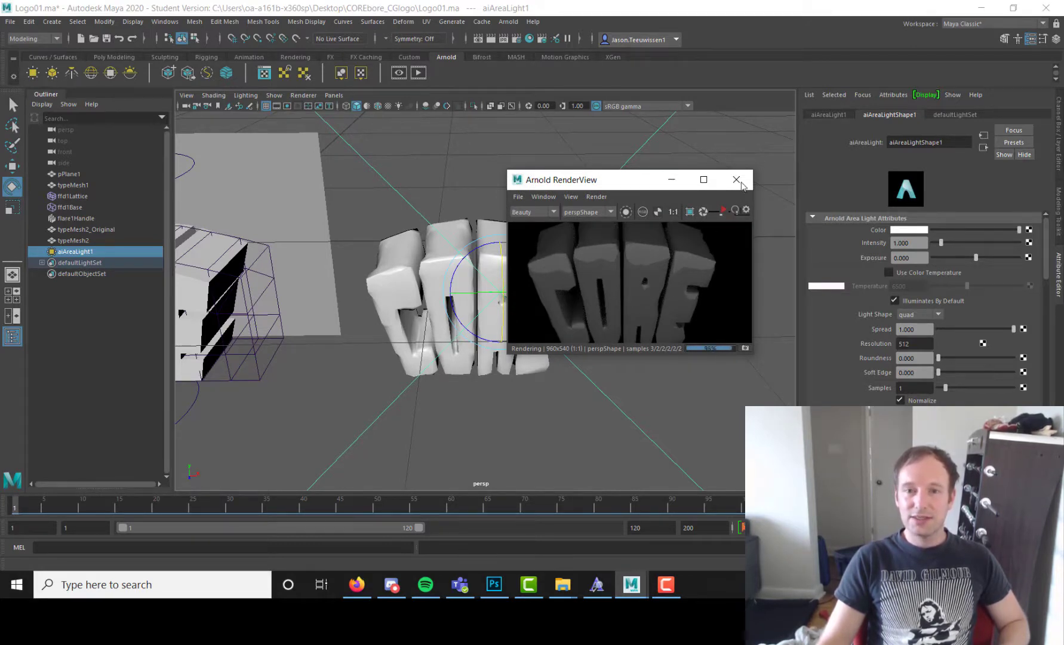
click(736, 181)
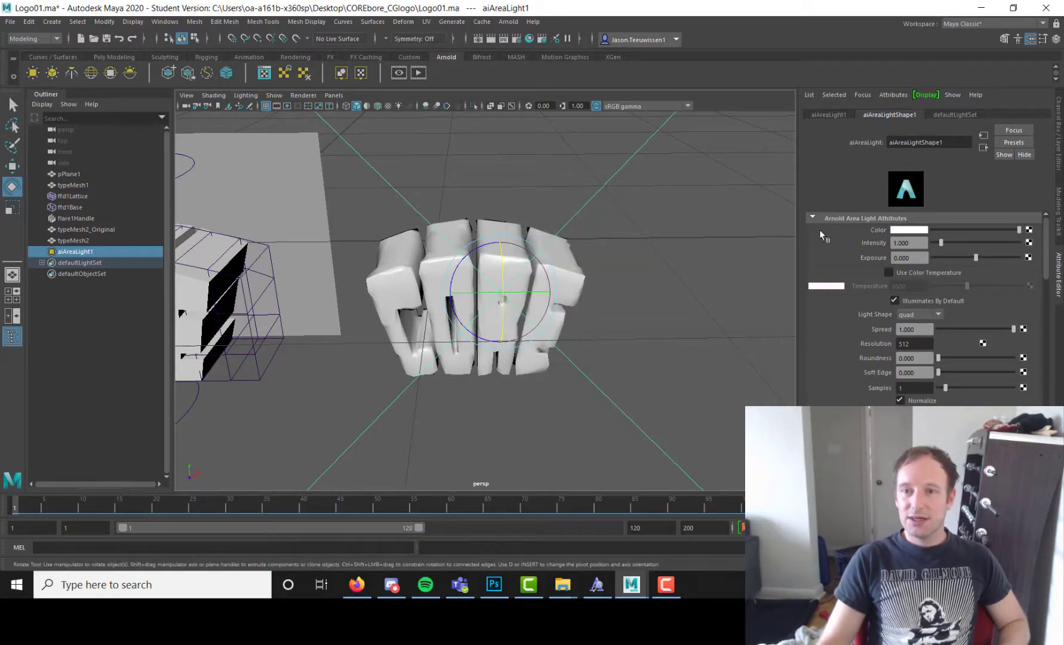
Step: Change the retopologized CORE mesh's material type from Blinn to Ai Standard Surface
click(580, 275)
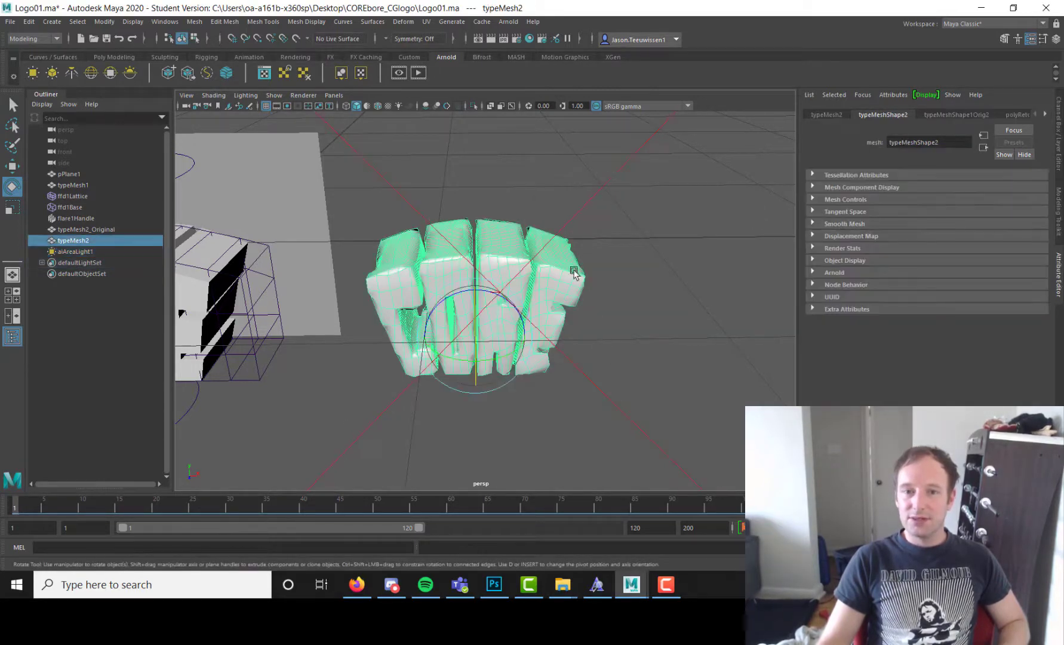
click(1044, 115)
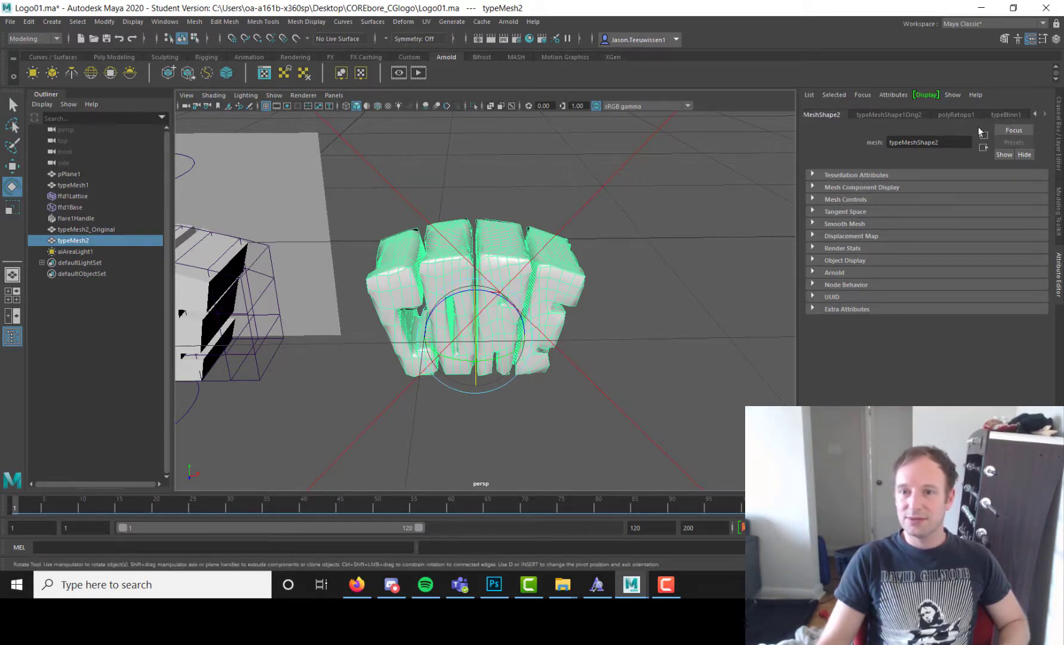
click(1008, 115)
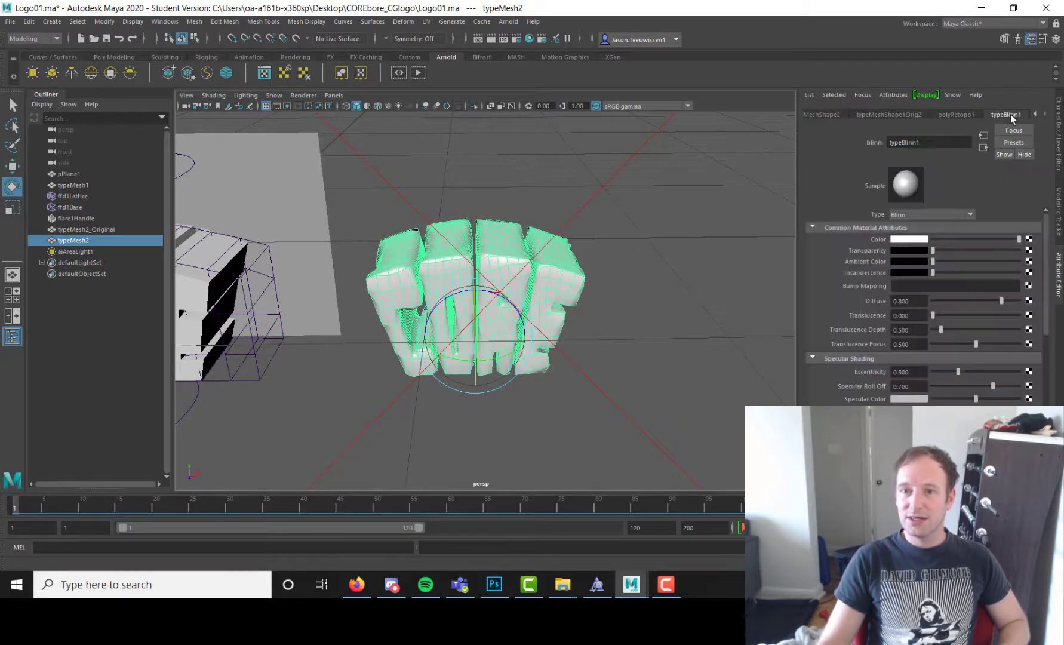
click(950, 216)
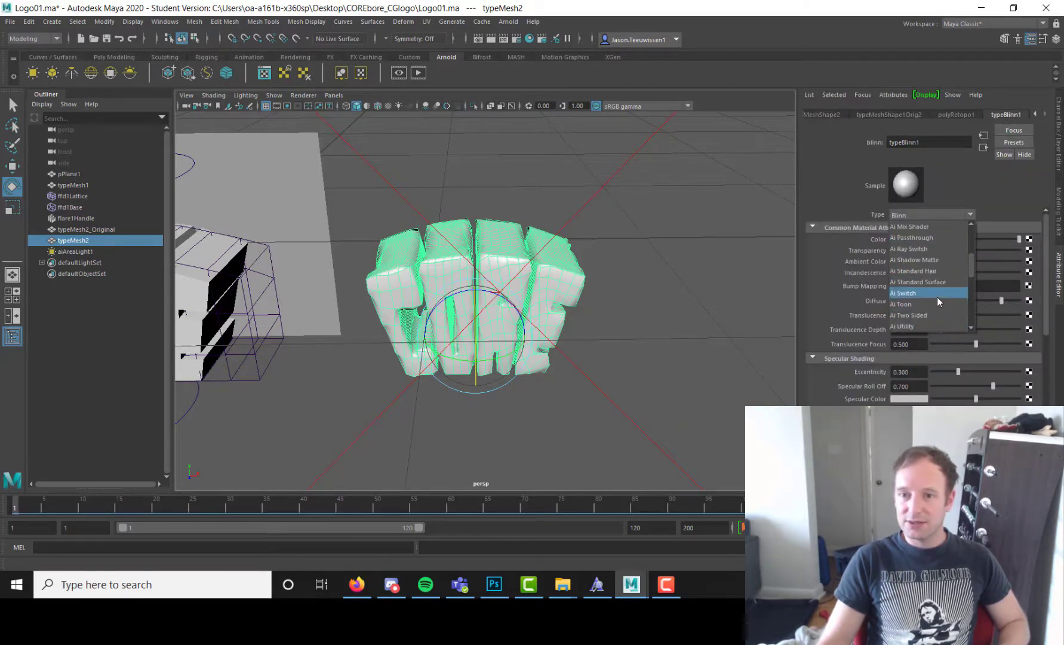
click(937, 283)
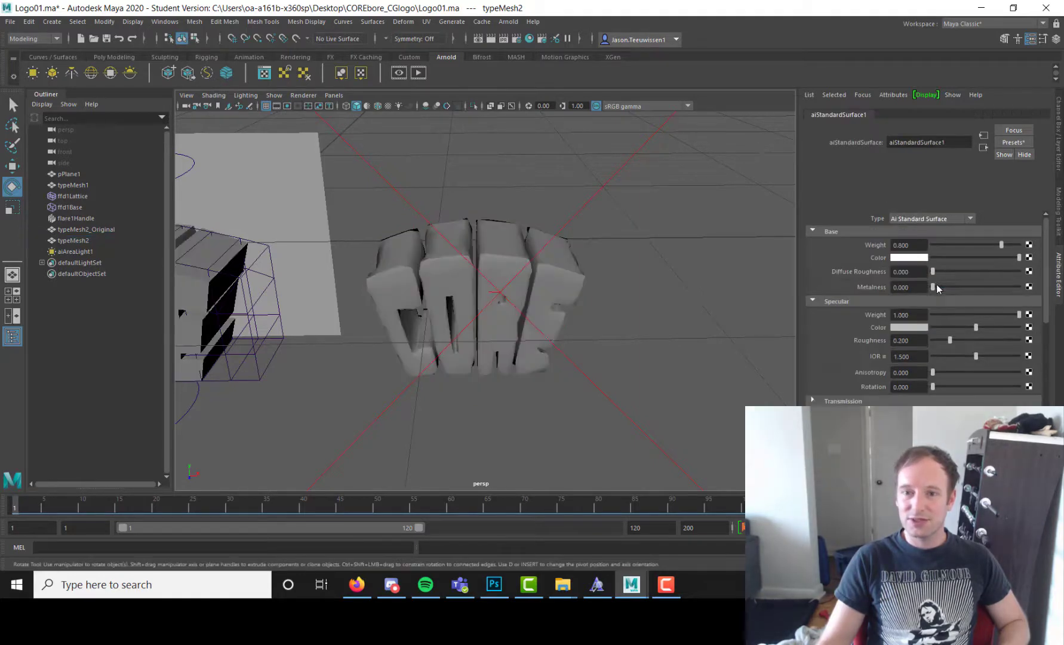
Step: Render the CORE text with its Ai Standard Surface material in the Arnold RenderView and close the preview
scroll(568, 320, up, 1)
alt+drag(568, 319, 532, 275)
click(419, 73)
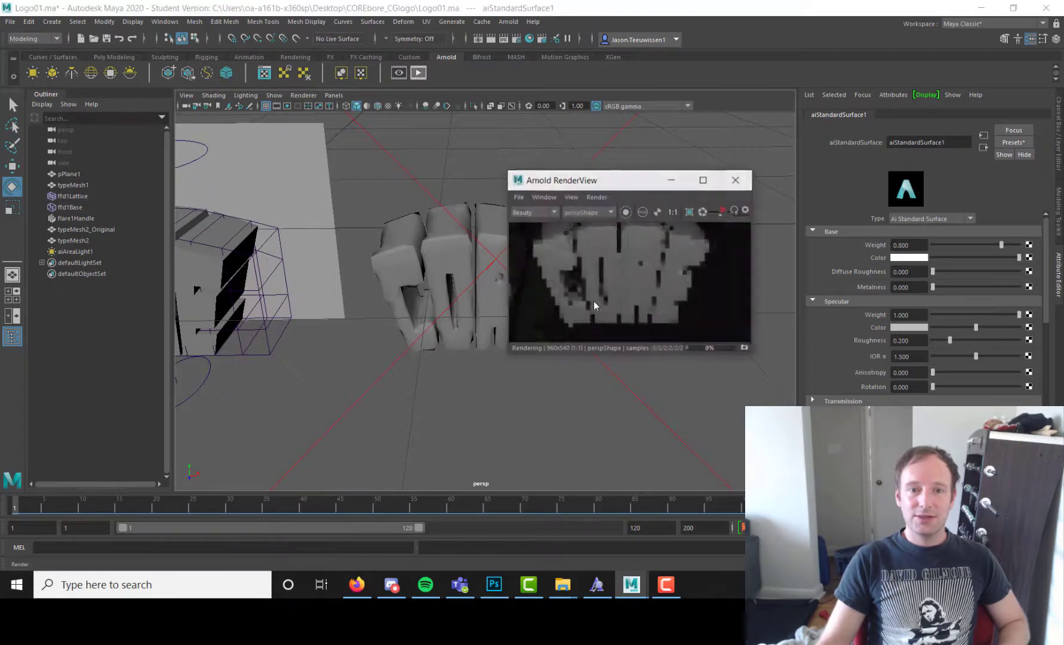
click(404, 356)
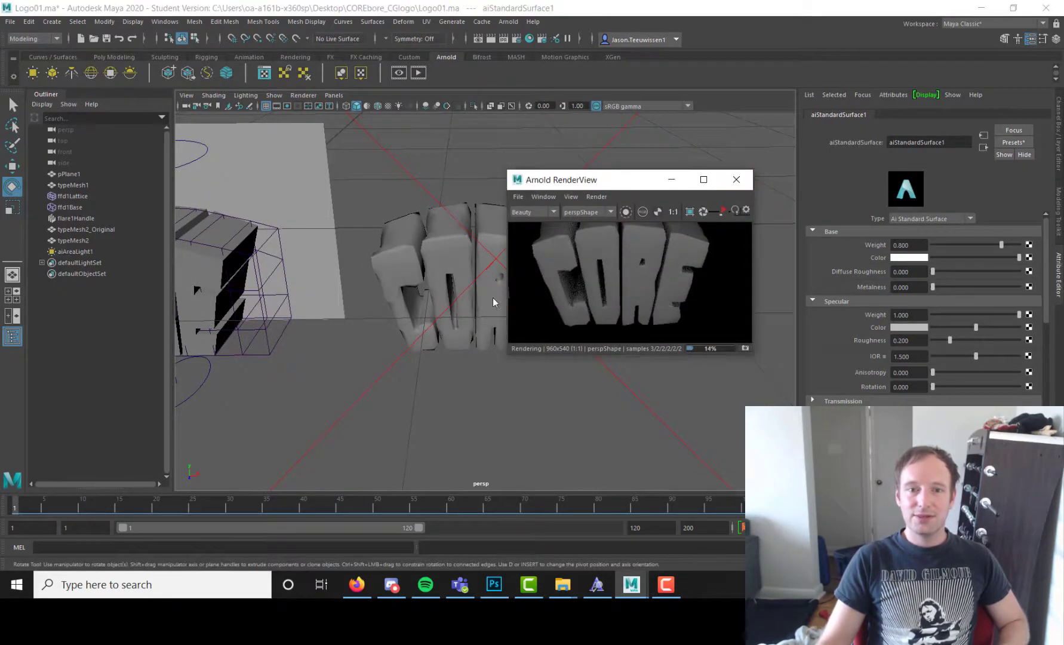
click(736, 179)
Step: Turn on the 960 x 540 resolution gate, frame the CORE text inside it and render the view with Arnold
alt+middle_drag(507, 292, 519, 308)
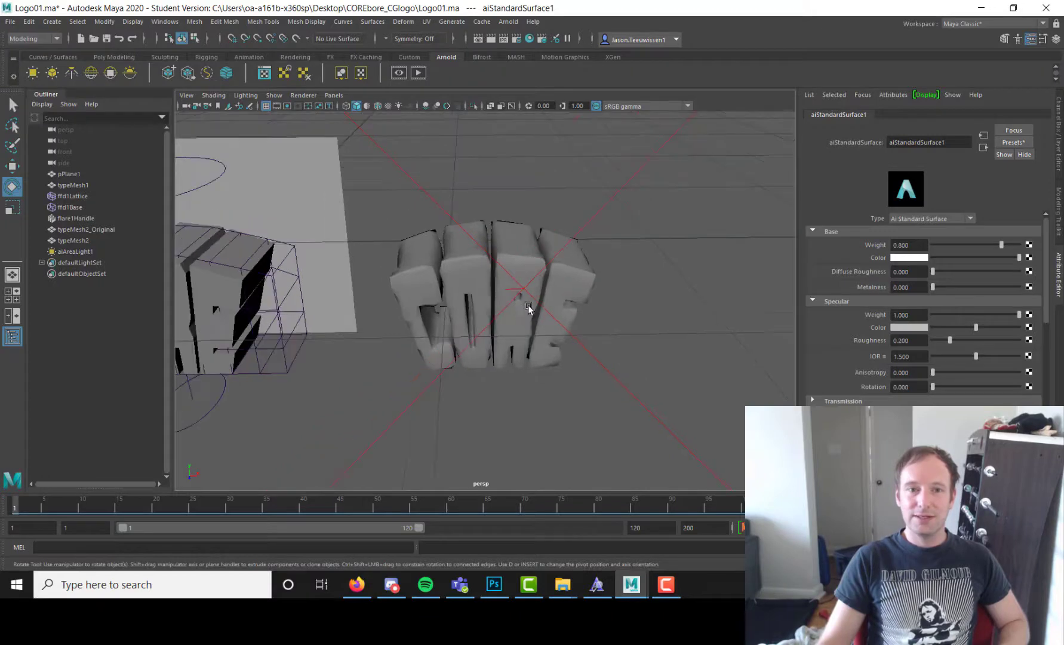
click(287, 106)
alt+right_drag(480, 285, 545, 291)
click(418, 72)
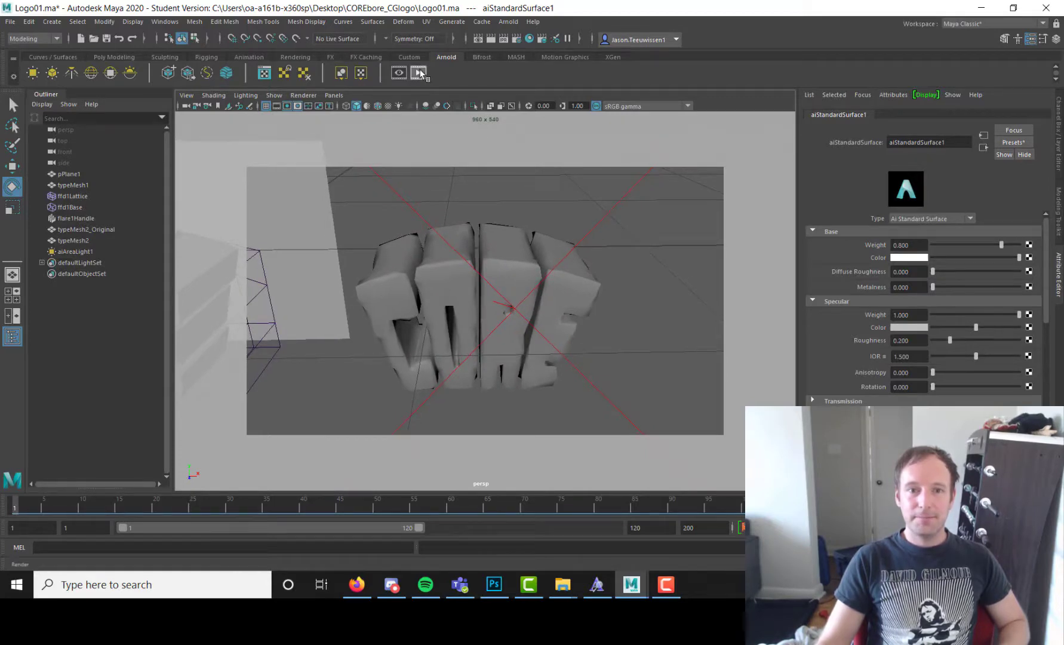
scroll(641, 271, down, 1)
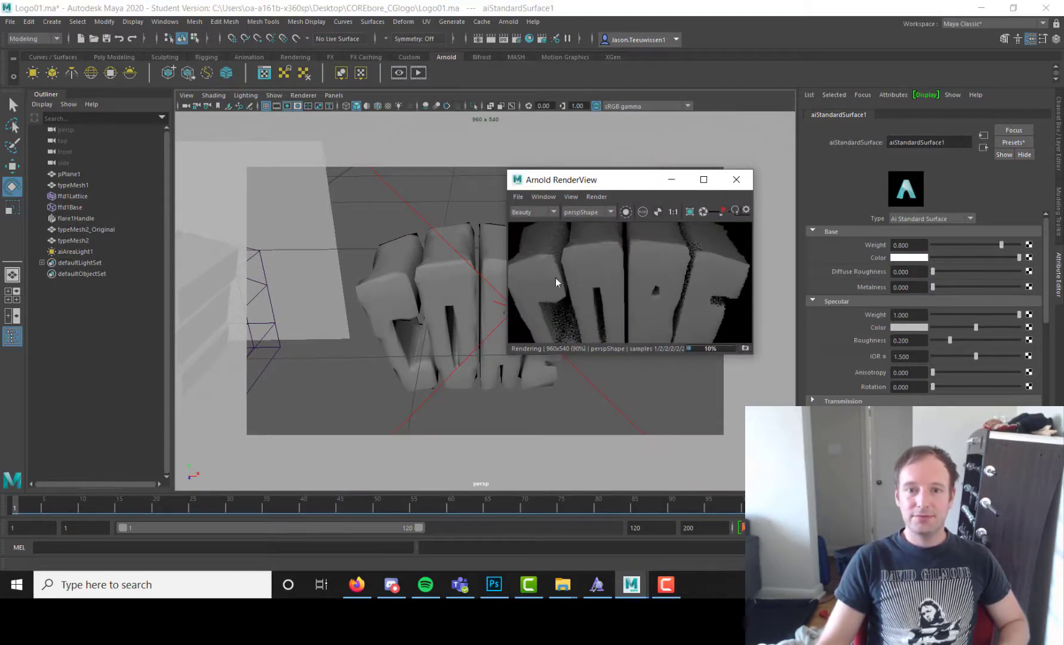
Step: View the entire rendered CORE text in the Arnold RenderView and close the preview
scroll(621, 289, down, 1)
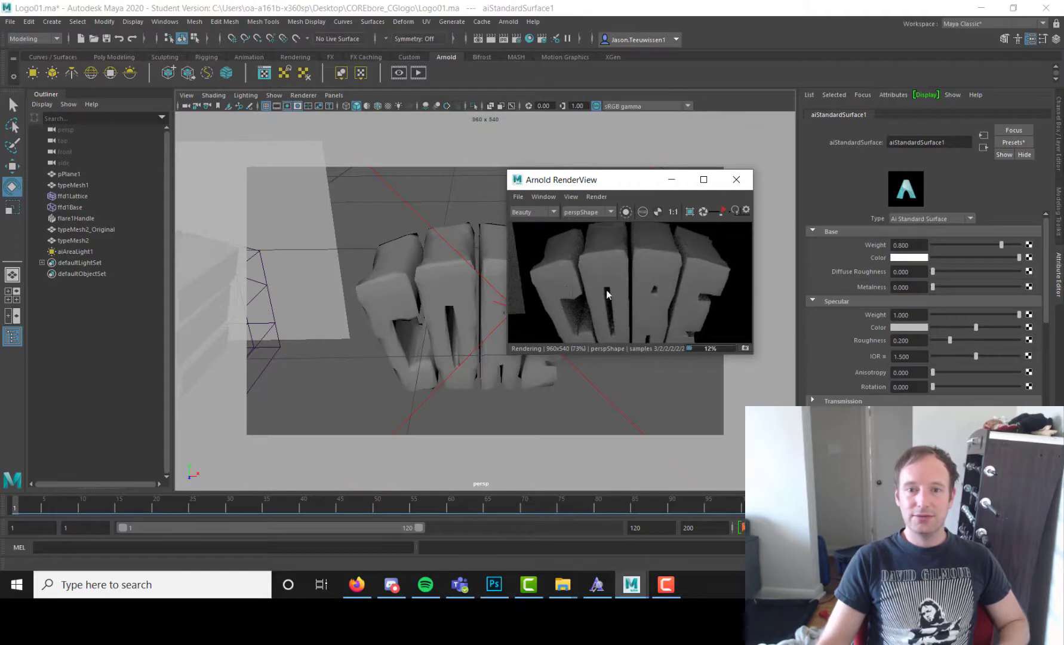
scroll(655, 276, down, 1)
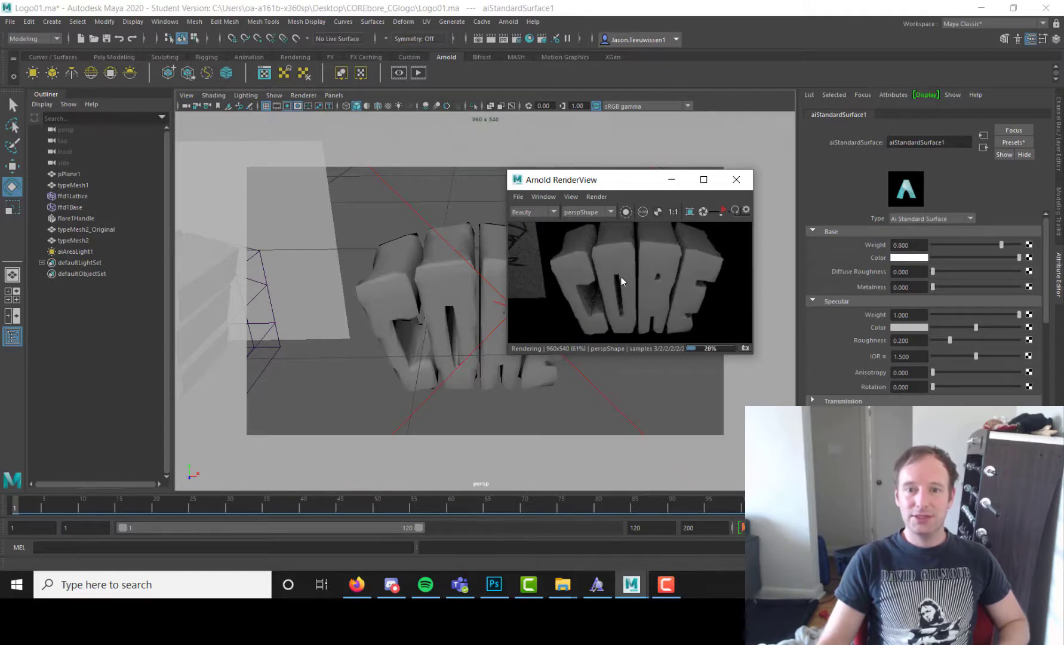
scroll(611, 291, down, 1)
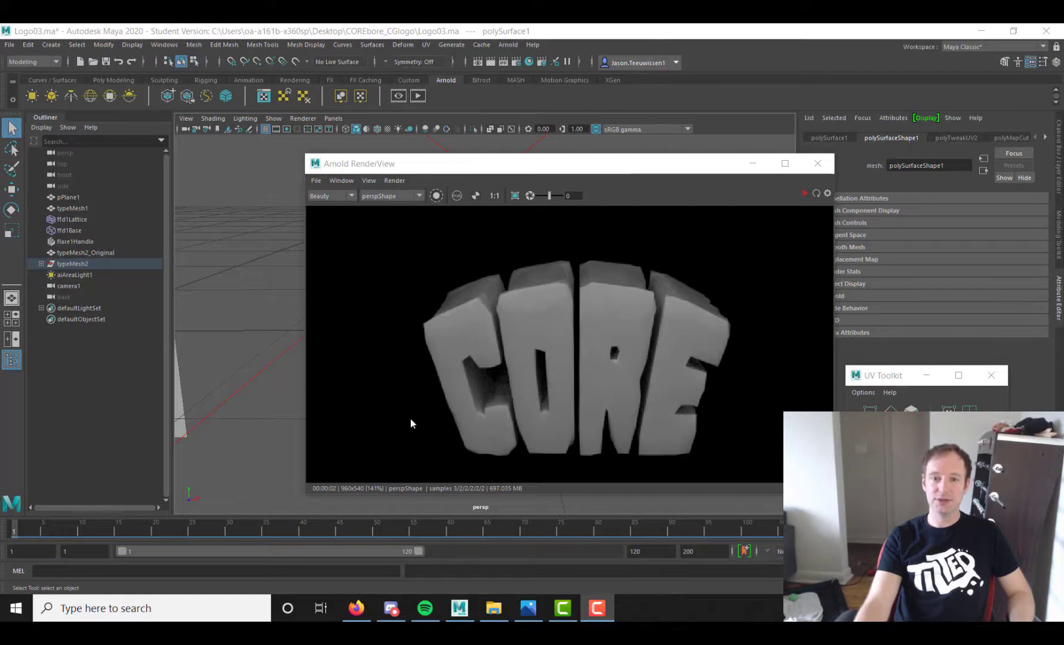
click(818, 163)
Step: Inspect the CORE text as separate letter meshes by selecting the O, R, E and C in turn
mouse_move(464, 326)
alt+mouse_down()
mouse_move(431, 337)
mouse_move(451, 308)
alt+mouse_up()
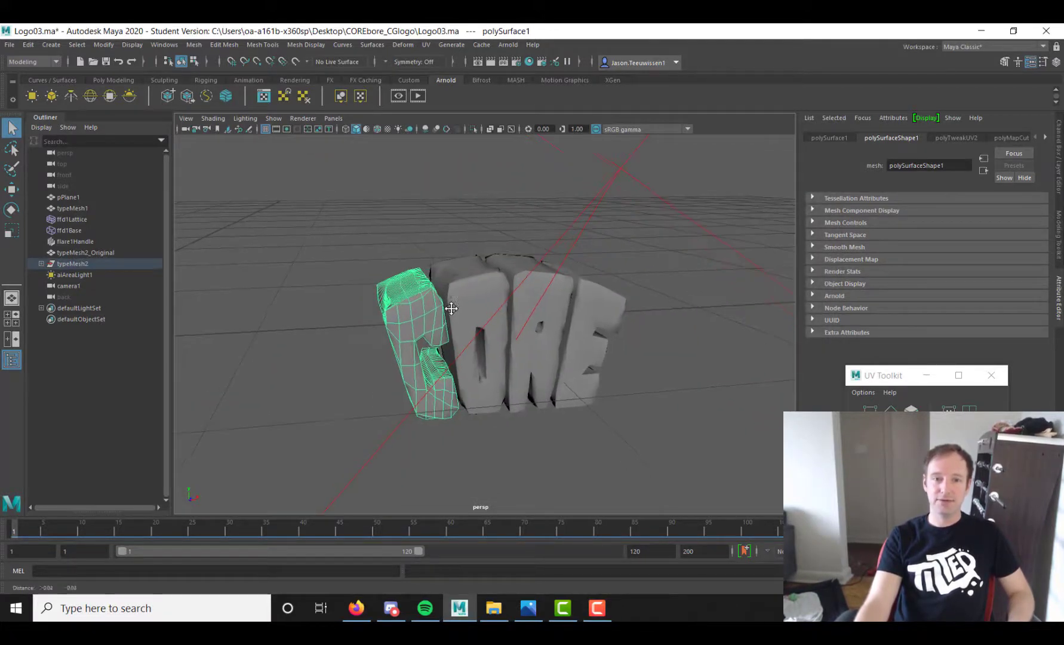
alt+right_drag(428, 323, 587, 312)
alt+drag(587, 311, 570, 311)
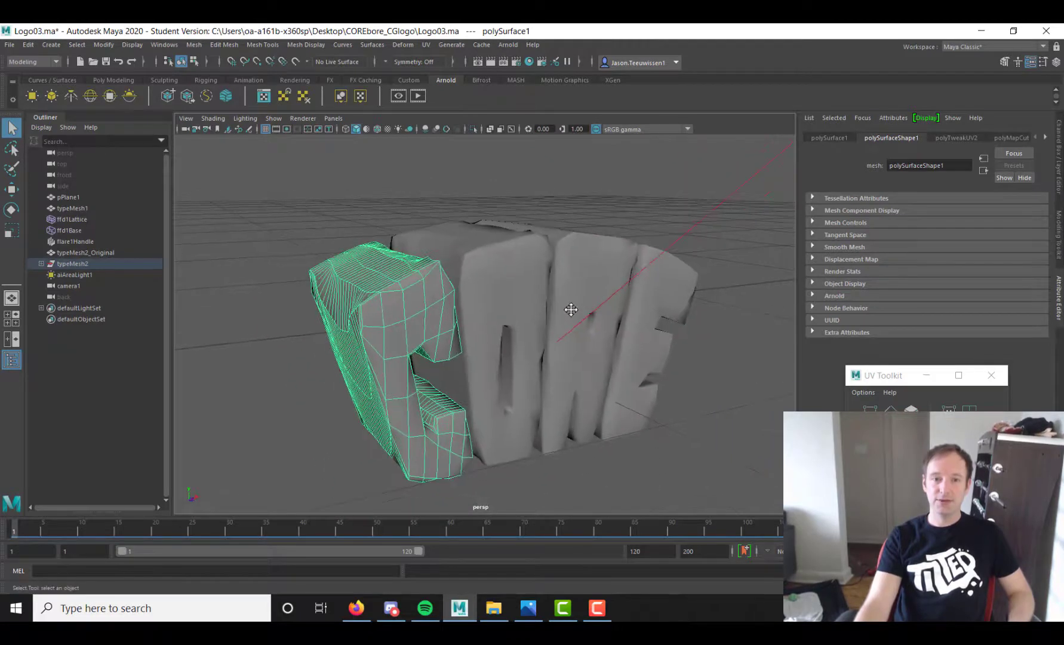
click(494, 278)
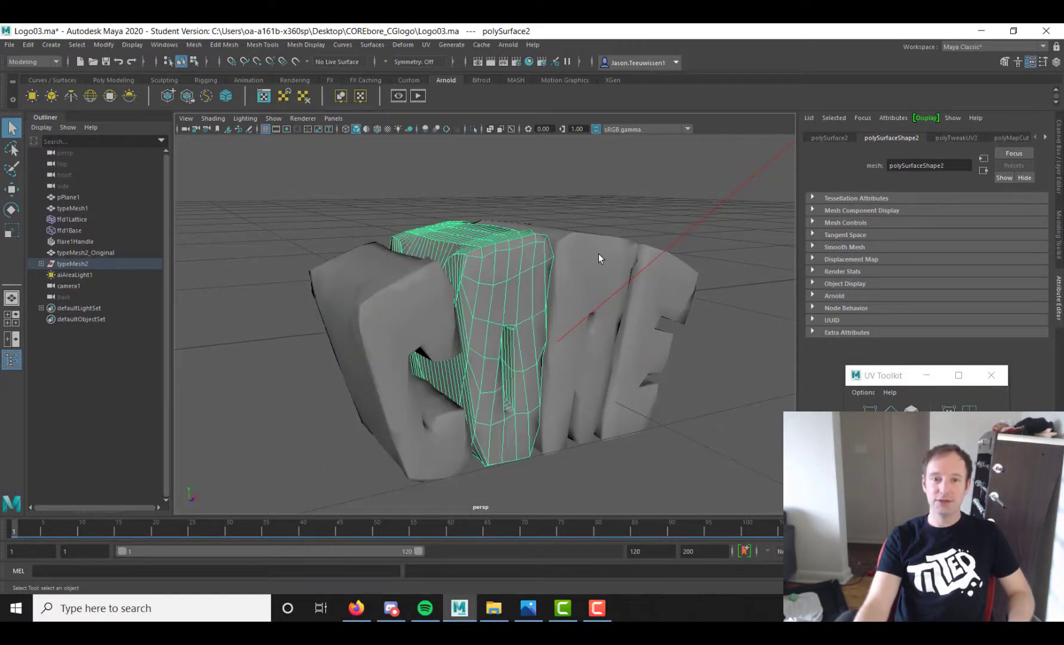
click(598, 254)
click(648, 258)
click(425, 327)
alt+drag(425, 327, 428, 333)
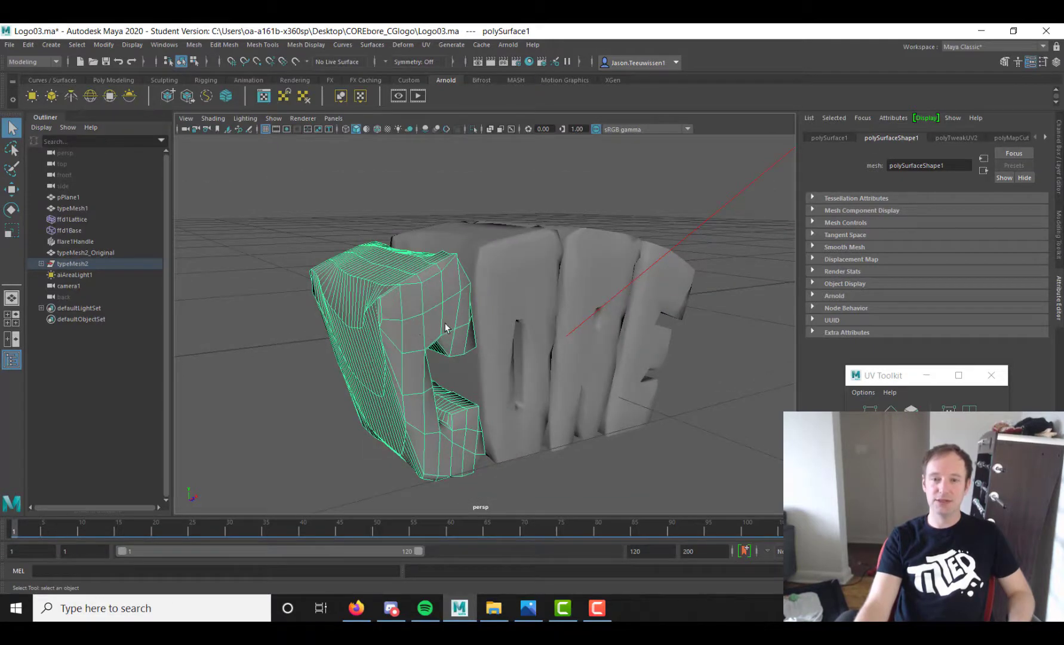
Step: Open the UV Editor for the letter C and place its window beside the letter
click(427, 46)
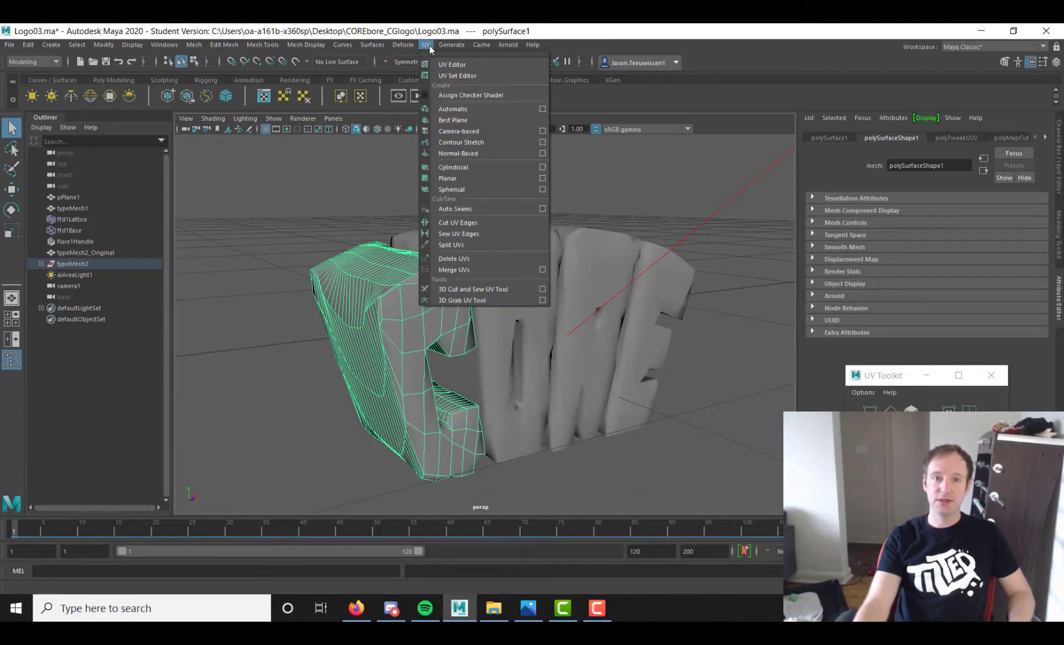
click(427, 45)
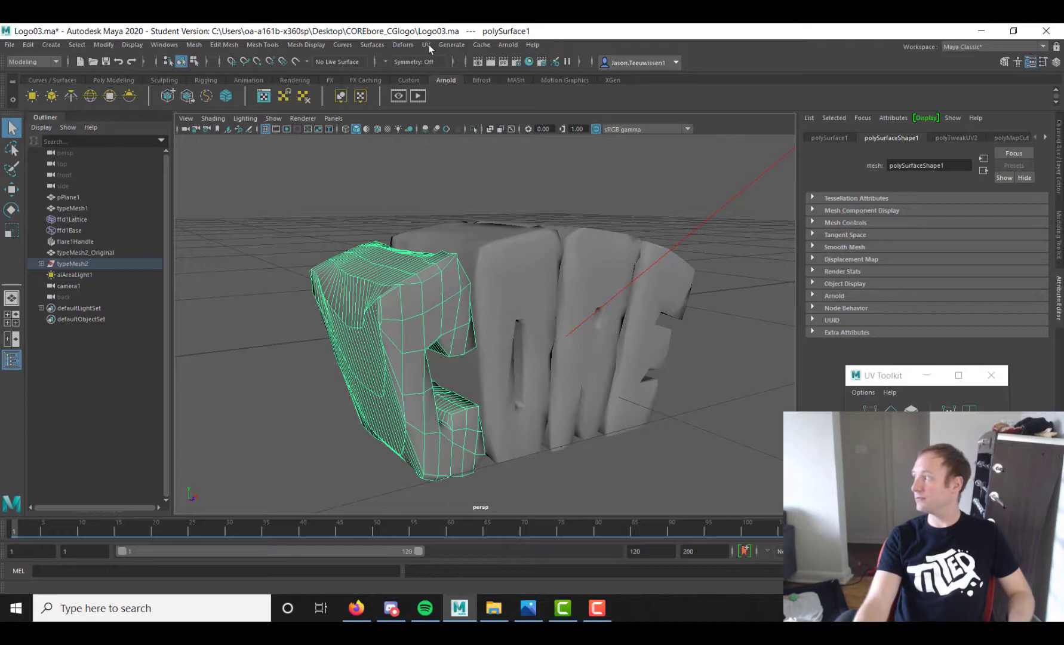
click(428, 44)
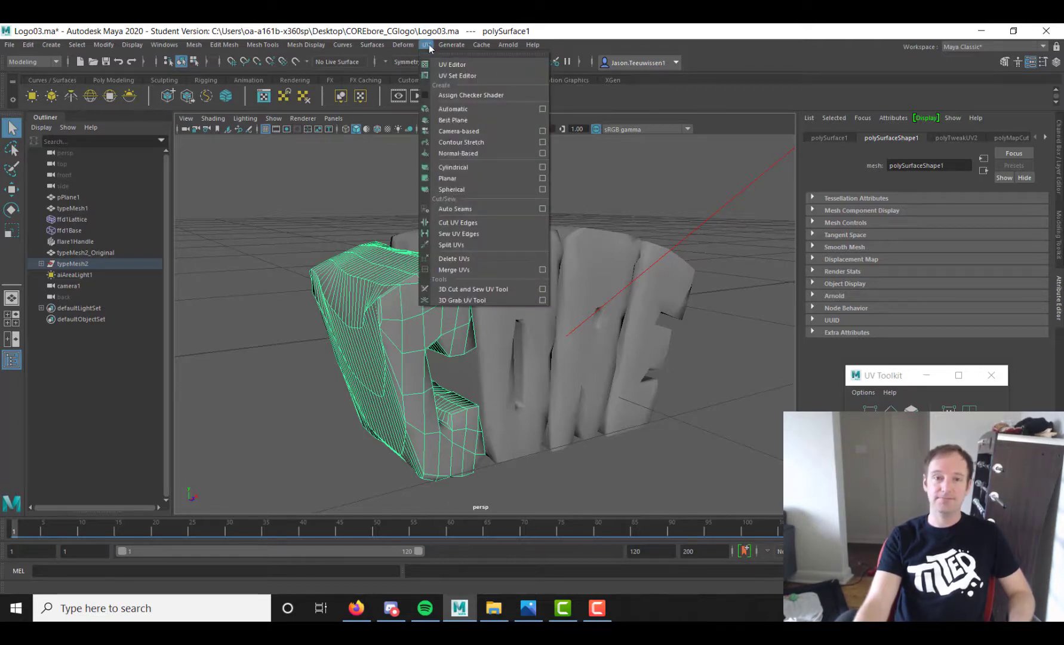
click(454, 65)
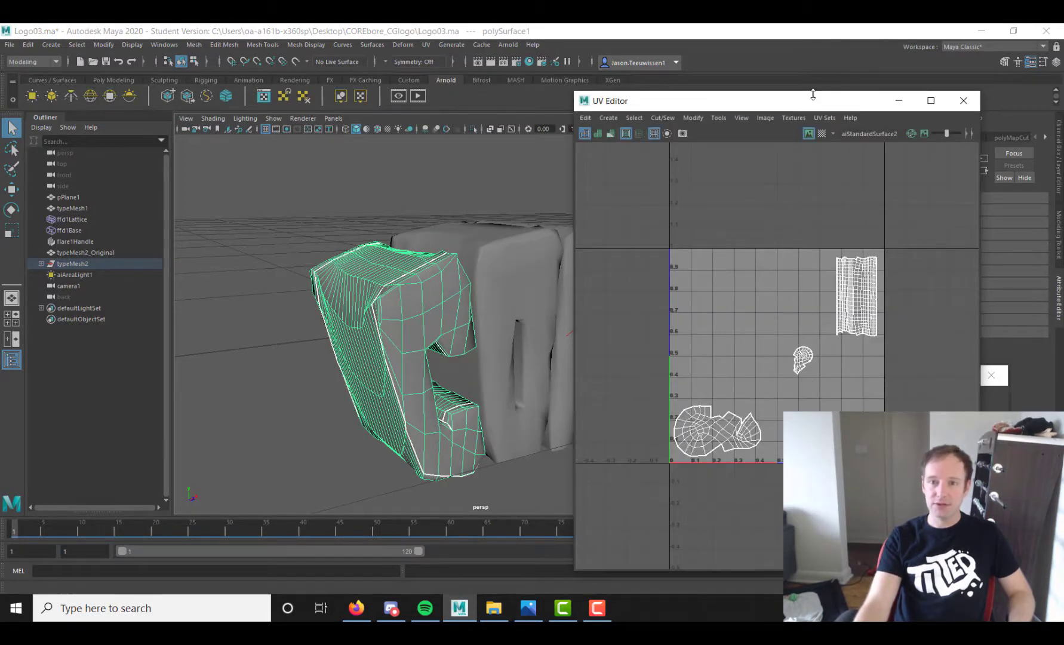
drag(813, 95, 855, 155)
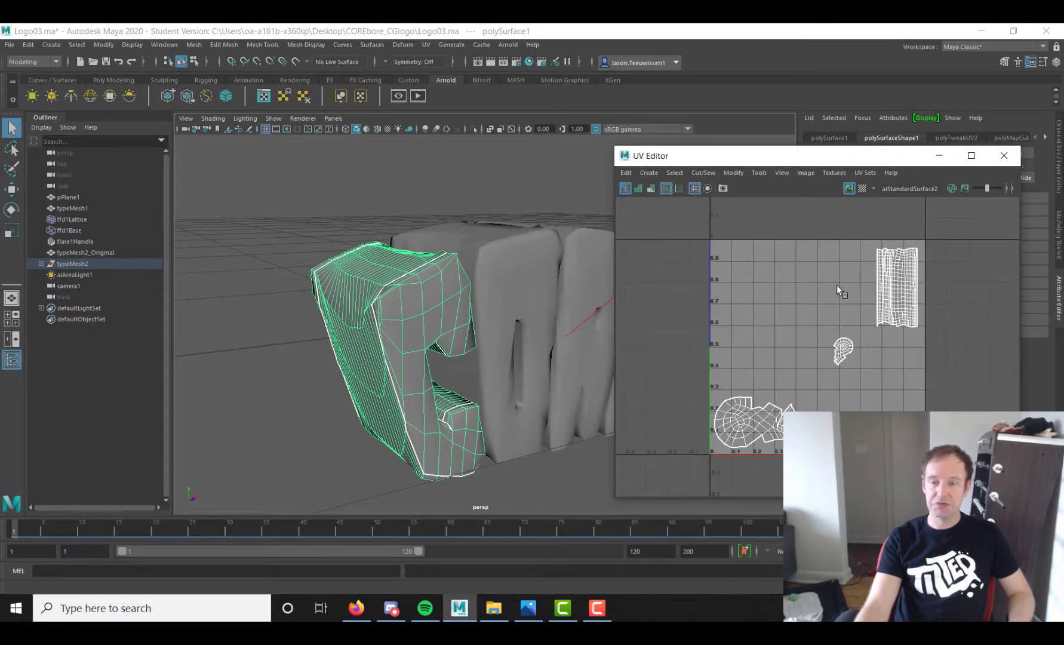
Step: Compare the existing UV layouts of the O, R, E and C letter meshes
scroll(430, 308, up, 5)
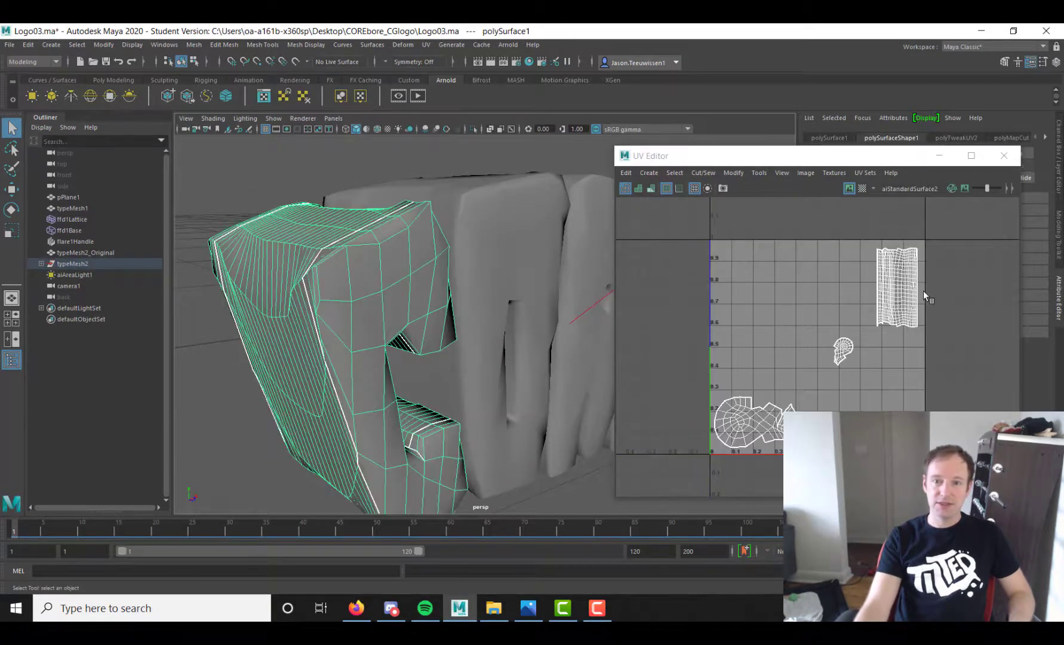
alt+middle_drag(563, 351, 485, 317)
scroll(485, 311, down, 2)
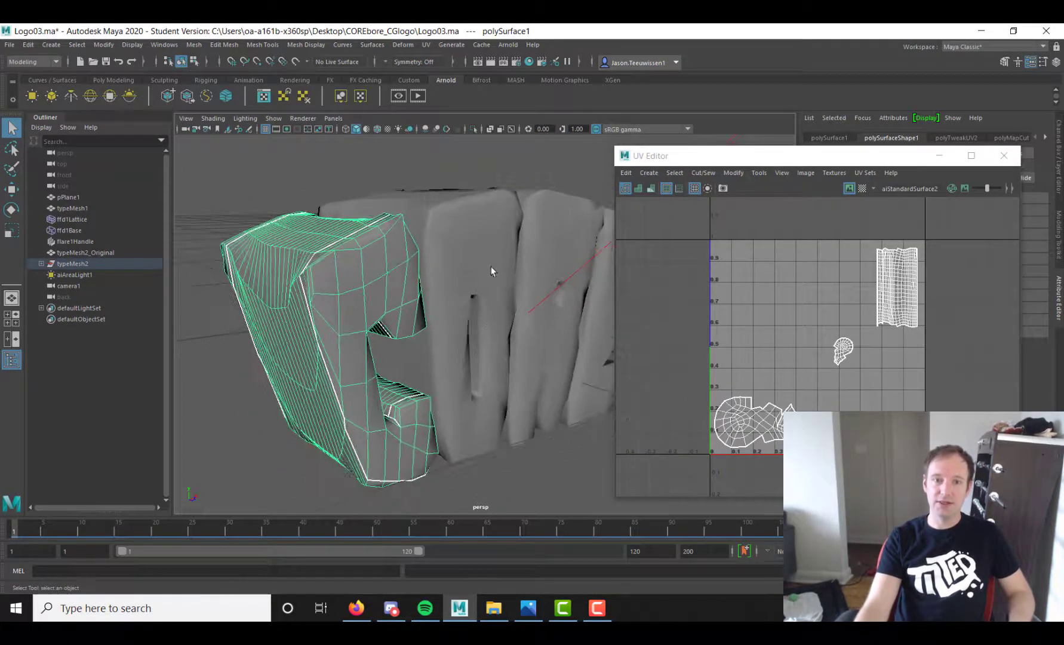
click(490, 267)
click(575, 242)
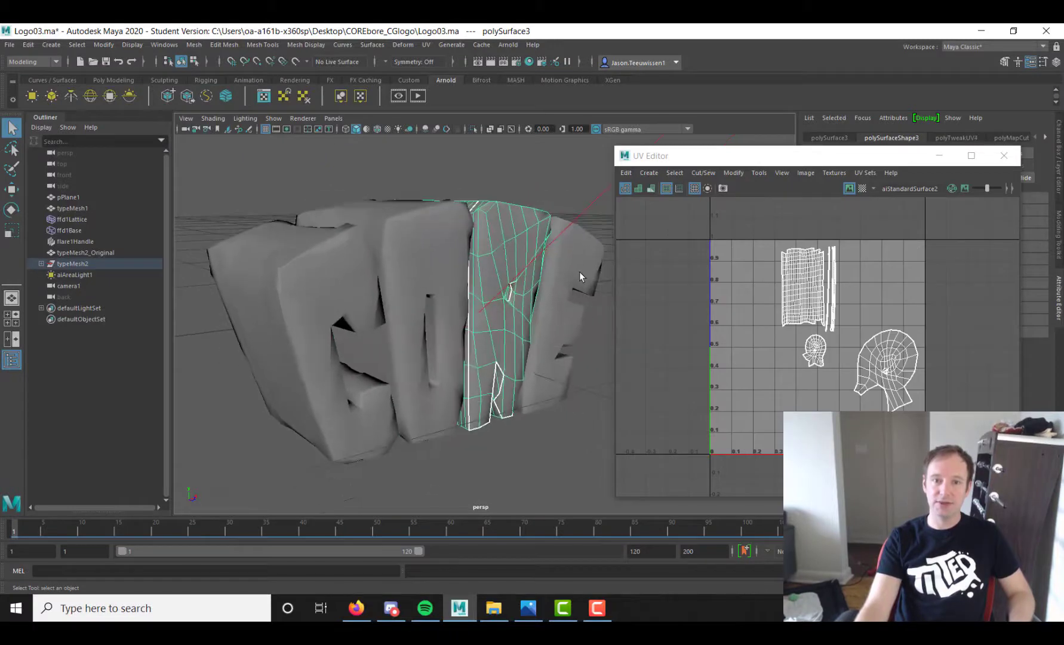
click(579, 272)
alt+drag(459, 274, 401, 284)
click(402, 287)
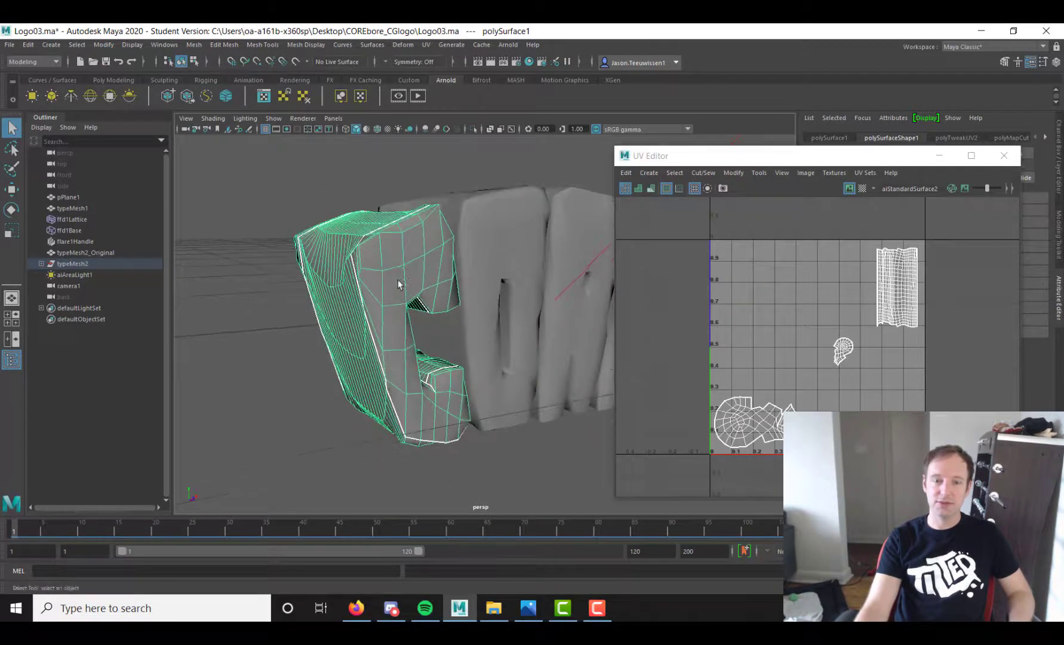
Step: Apply a camera-based UV projection to the letter C from an angled front view
alt+right_drag(401, 284, 463, 301)
alt+middle_drag(456, 292, 448, 284)
alt+drag(448, 285, 439, 298)
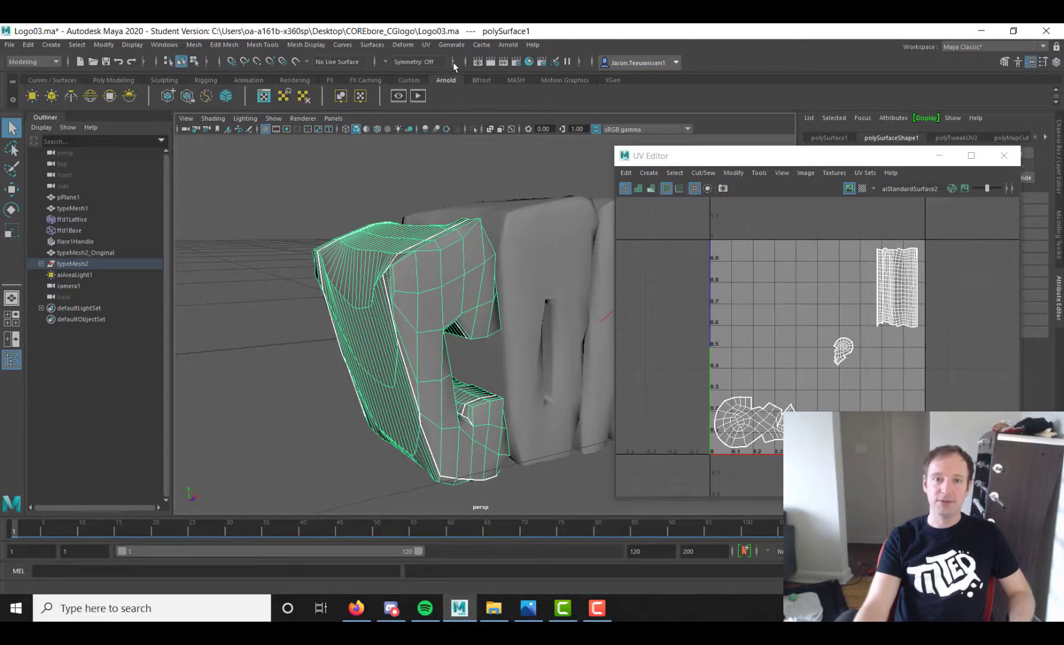
click(426, 45)
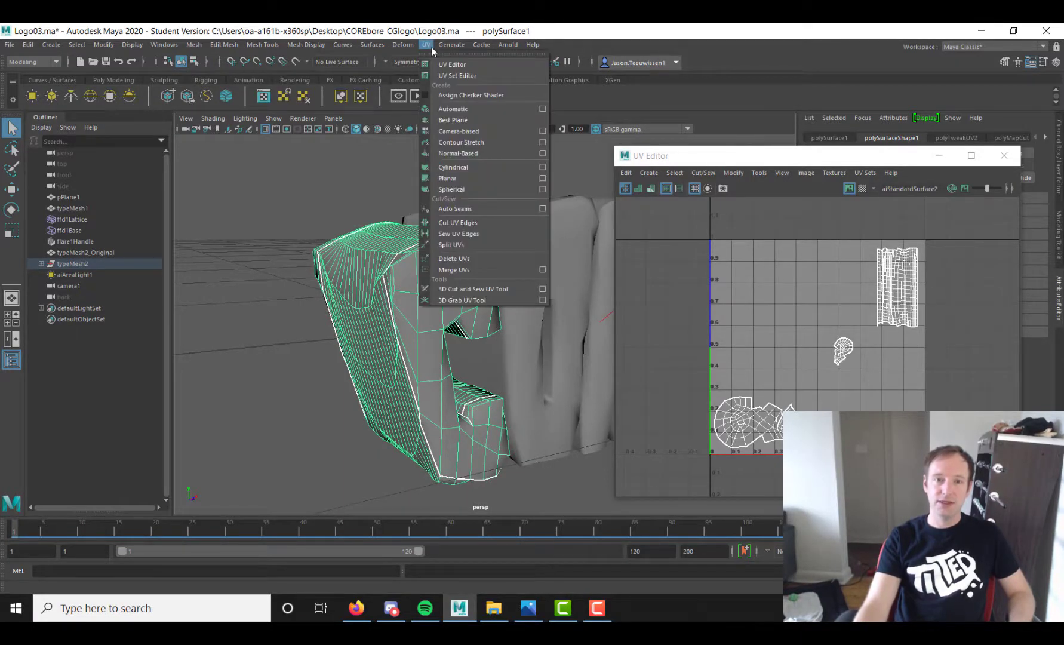
click(457, 131)
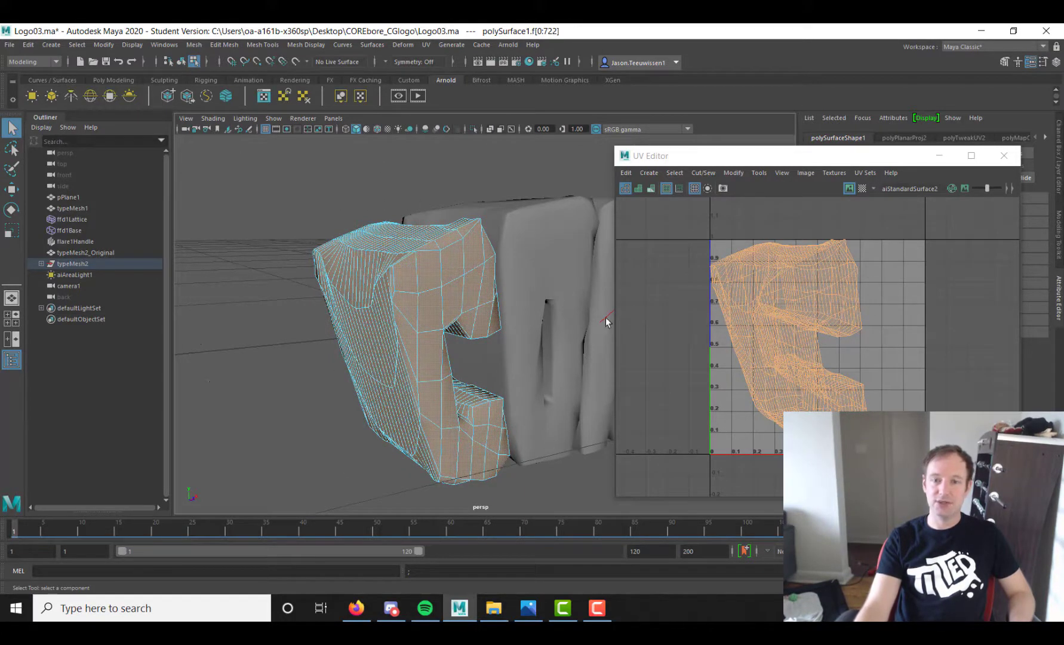
Step: Switch the letter C to edge selection and select the edge loop around its front face
alt+drag(443, 338, 485, 294)
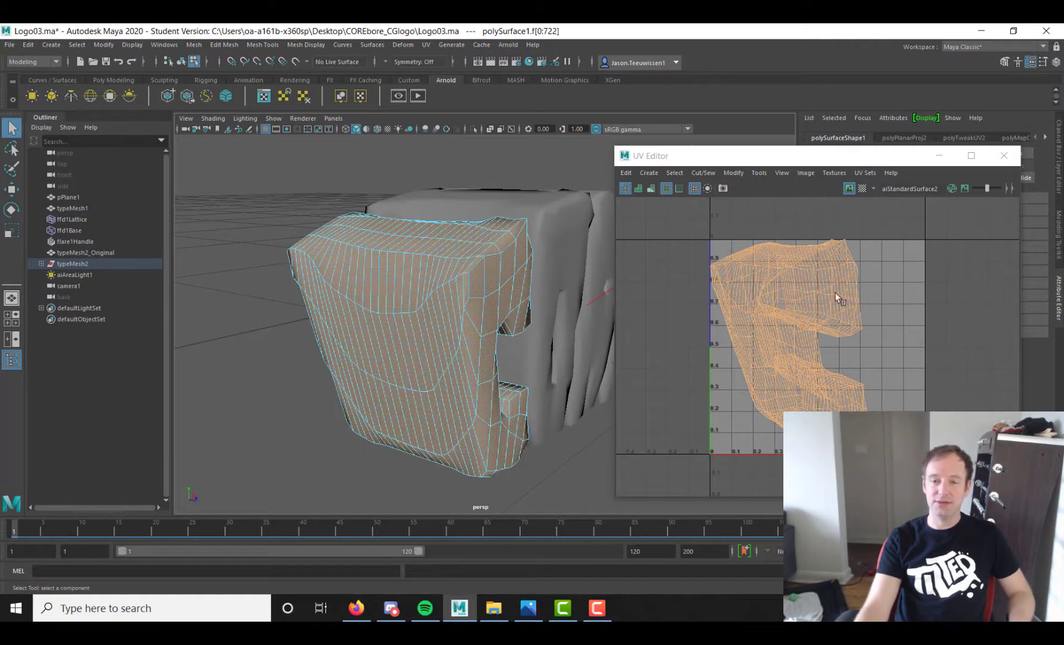
click(477, 313)
alt+drag(474, 316, 409, 253)
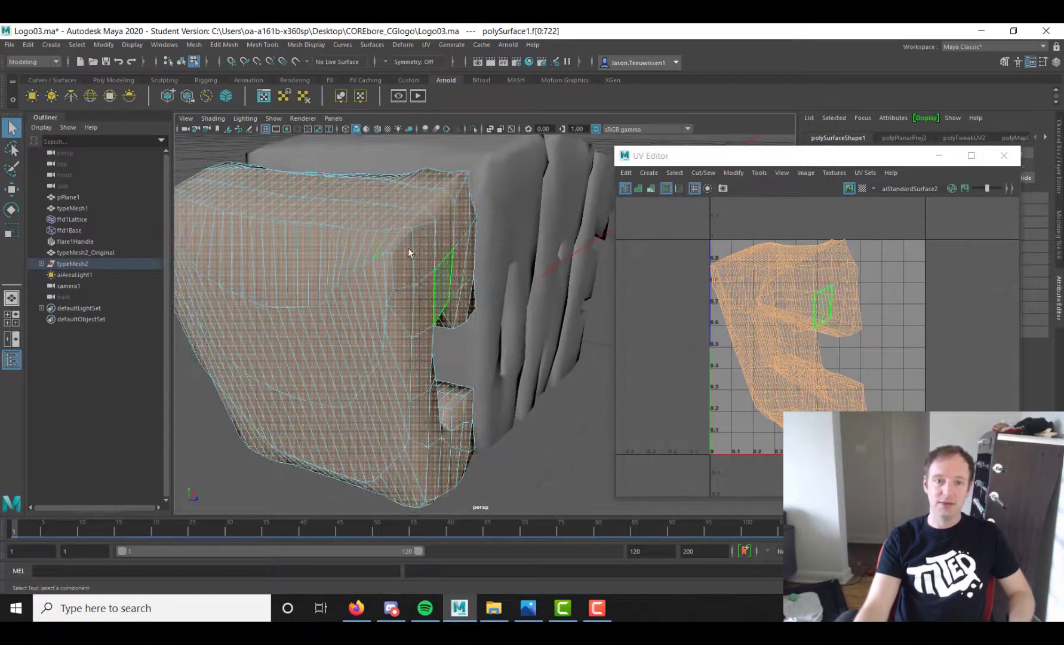
right_drag(410, 253, 335, 246)
click(383, 240)
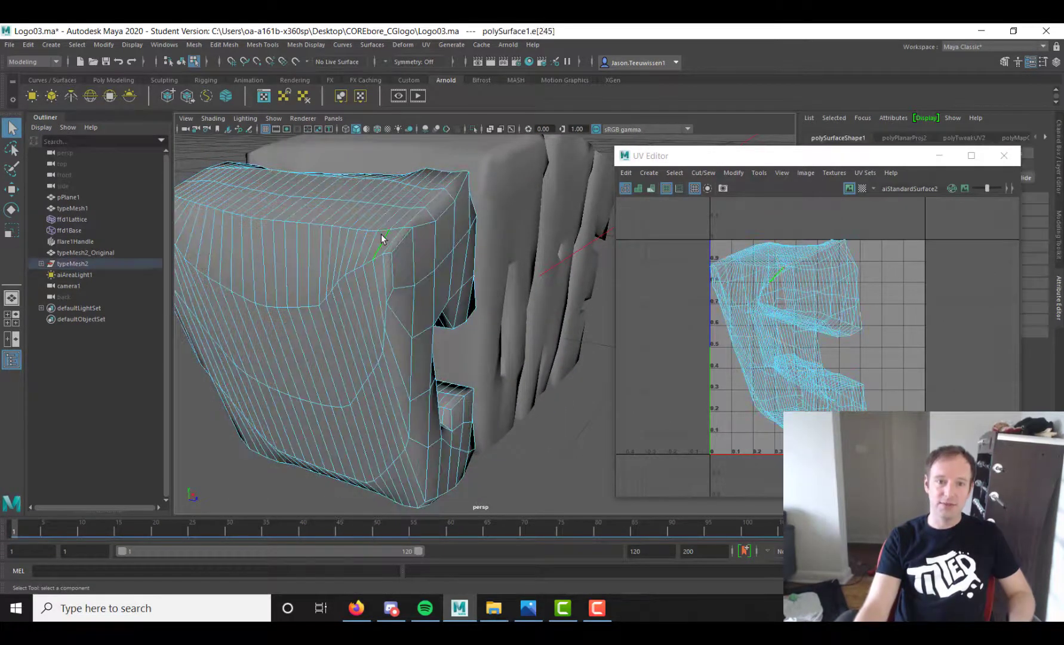
alt+drag(383, 237, 391, 331)
double_click(401, 243)
alt+right_drag(357, 322, 330, 335)
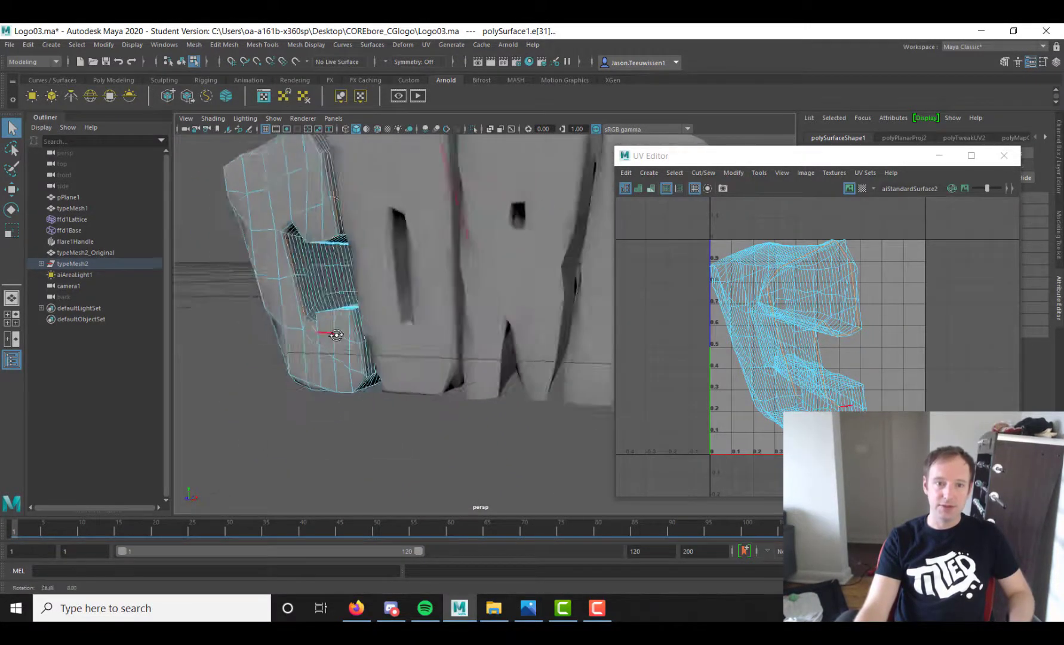
Step: Check the selected front edge loop around the C's lower arm and underside, and cut the UVs along it
alt+drag(331, 335, 364, 342)
alt+right_drag(363, 342, 474, 364)
alt+middle_drag(474, 365, 491, 355)
alt+drag(490, 355, 455, 352)
alt+middle_drag(455, 352, 455, 355)
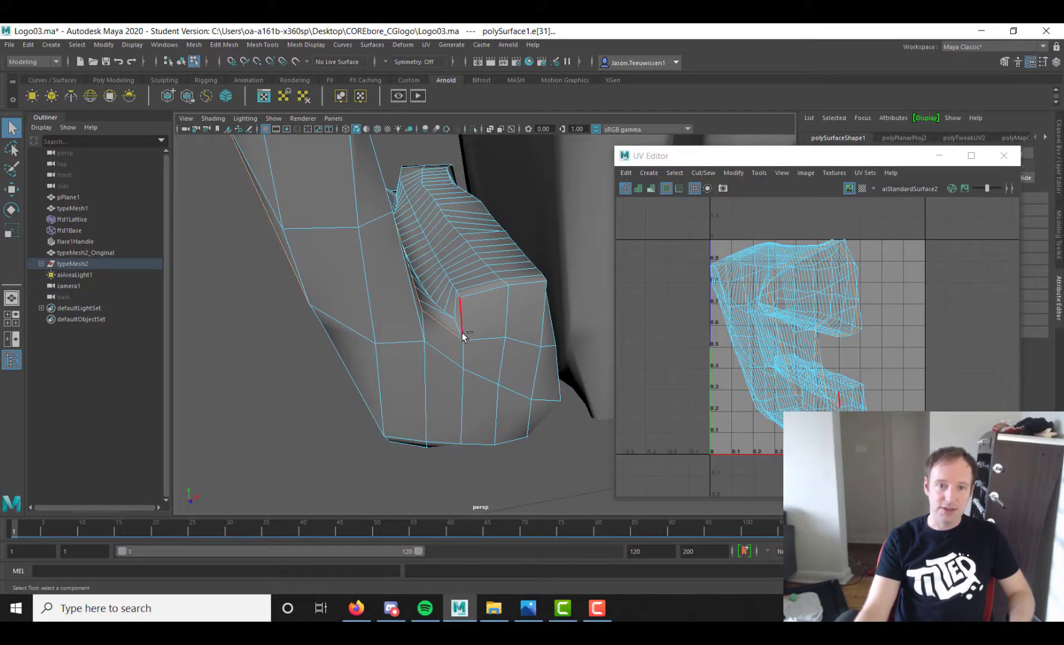
alt+drag(501, 332, 494, 365)
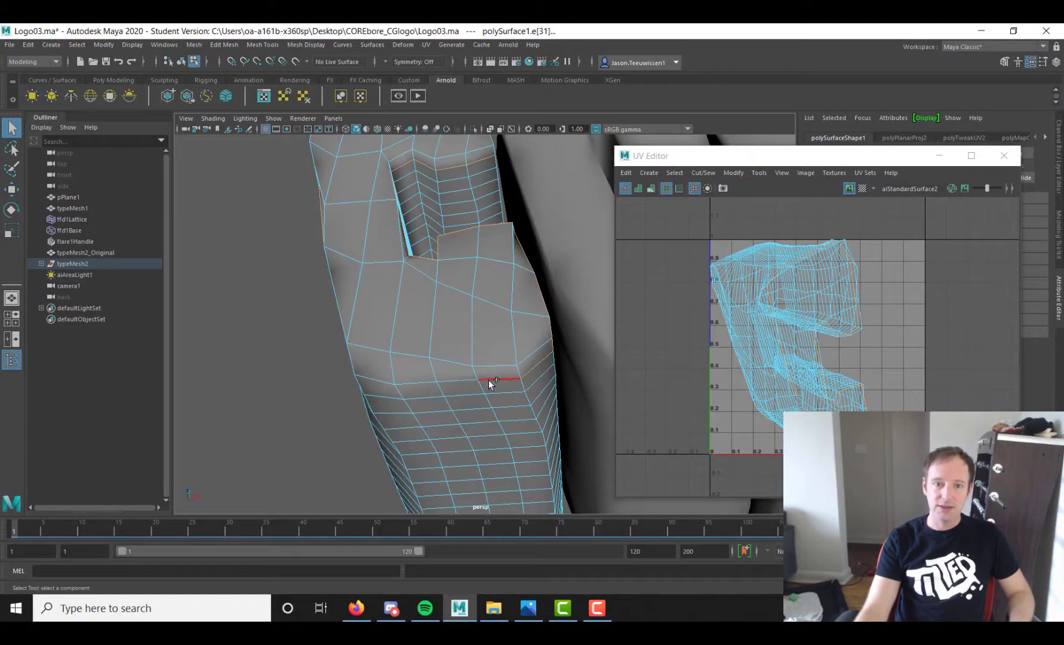
alt+drag(423, 386, 450, 319)
scroll(461, 360, down, 4)
alt+drag(532, 372, 507, 435)
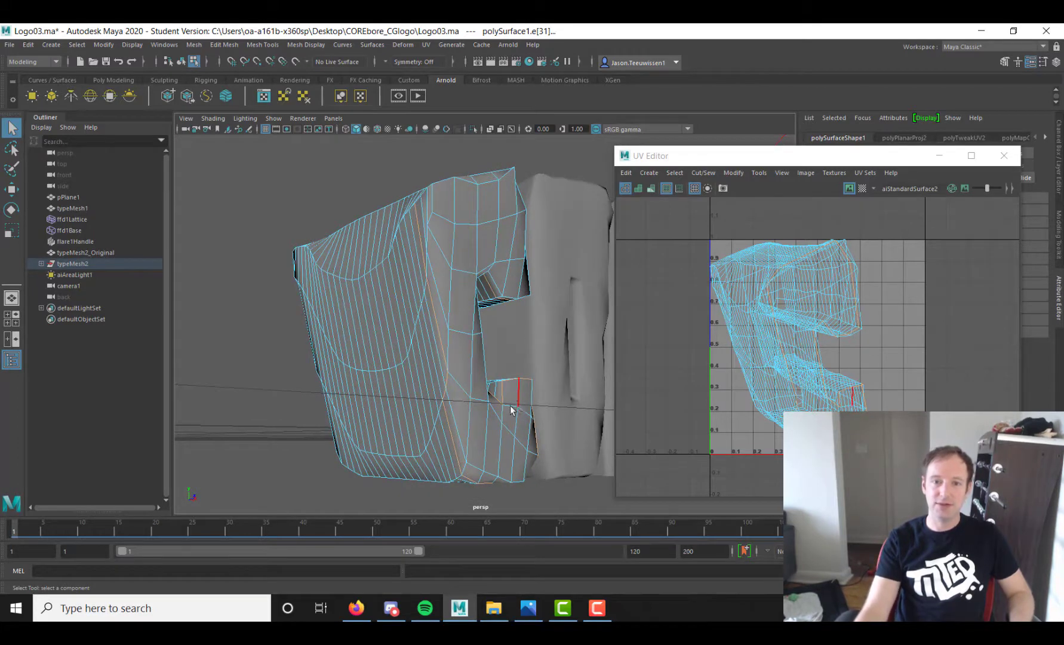
alt+drag(514, 394, 675, 281)
click(711, 174)
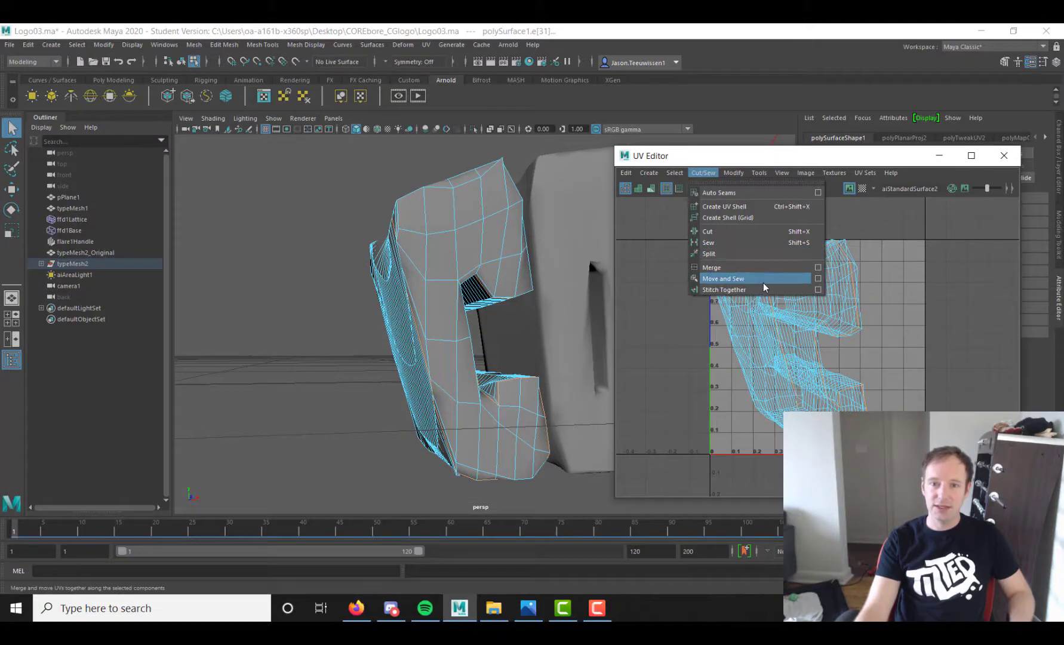
click(755, 232)
Step: Deselect the loop and examine the new UV seam around the front of the C
alt+drag(478, 287, 499, 310)
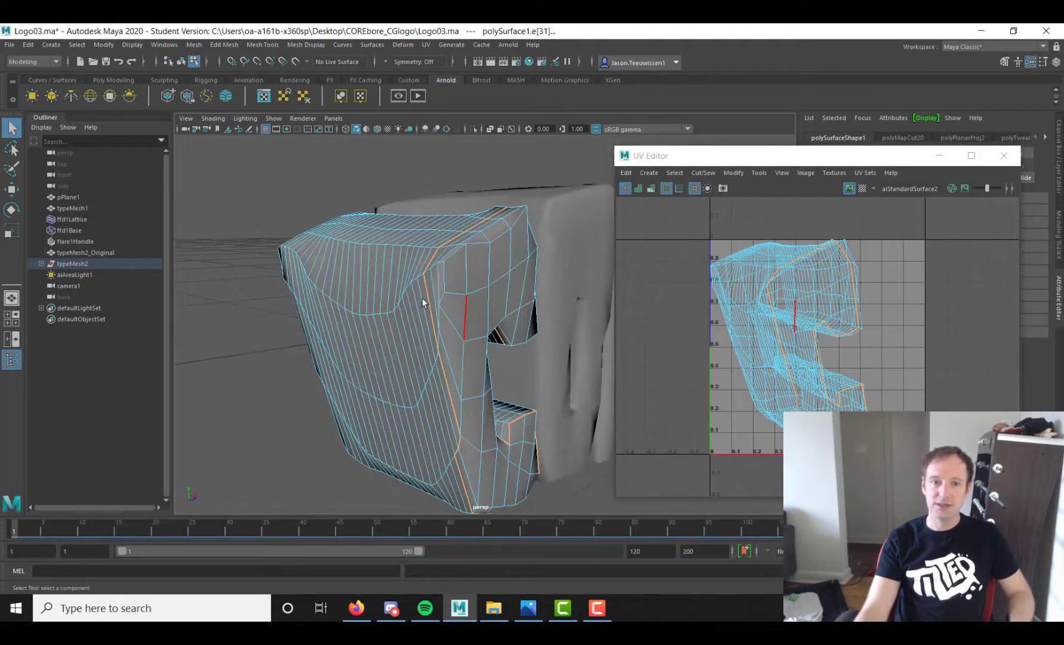
click(385, 295)
alt+drag(387, 299, 481, 255)
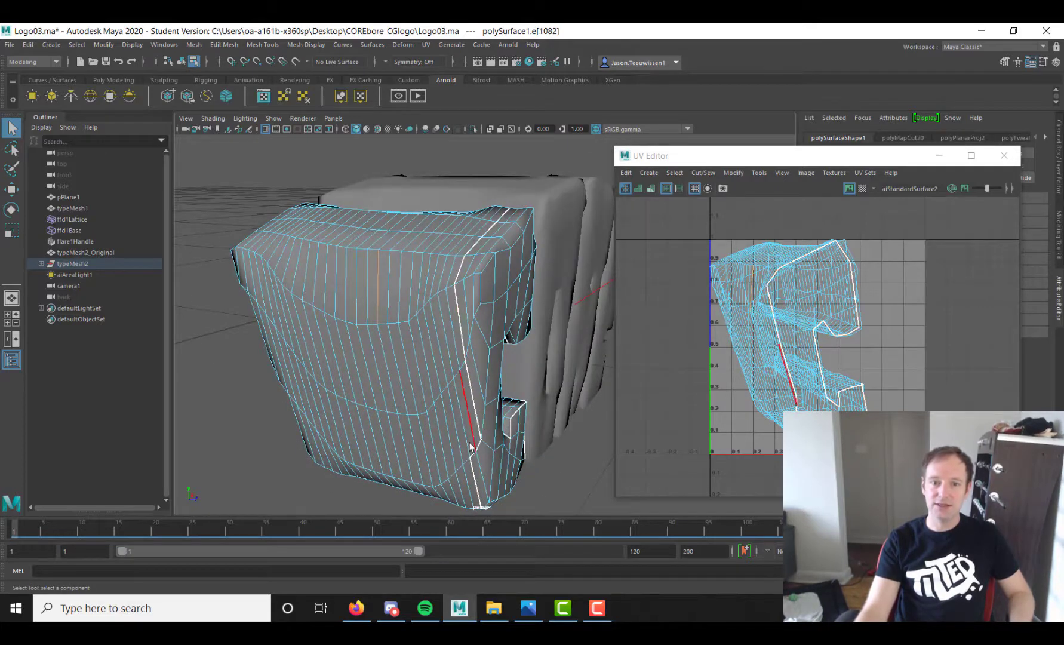
alt+drag(483, 476, 466, 461)
alt+drag(514, 295, 408, 238)
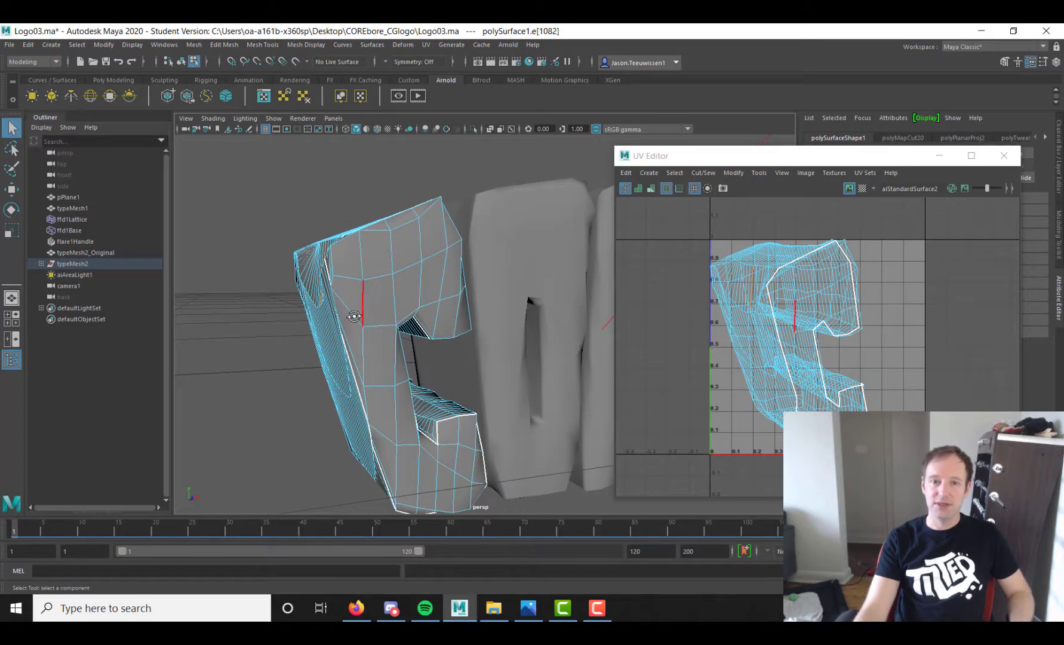
alt+drag(356, 315, 442, 218)
alt+drag(322, 348, 303, 316)
click(390, 298)
shift+double_click(389, 298)
click(204, 443)
double_click(302, 274)
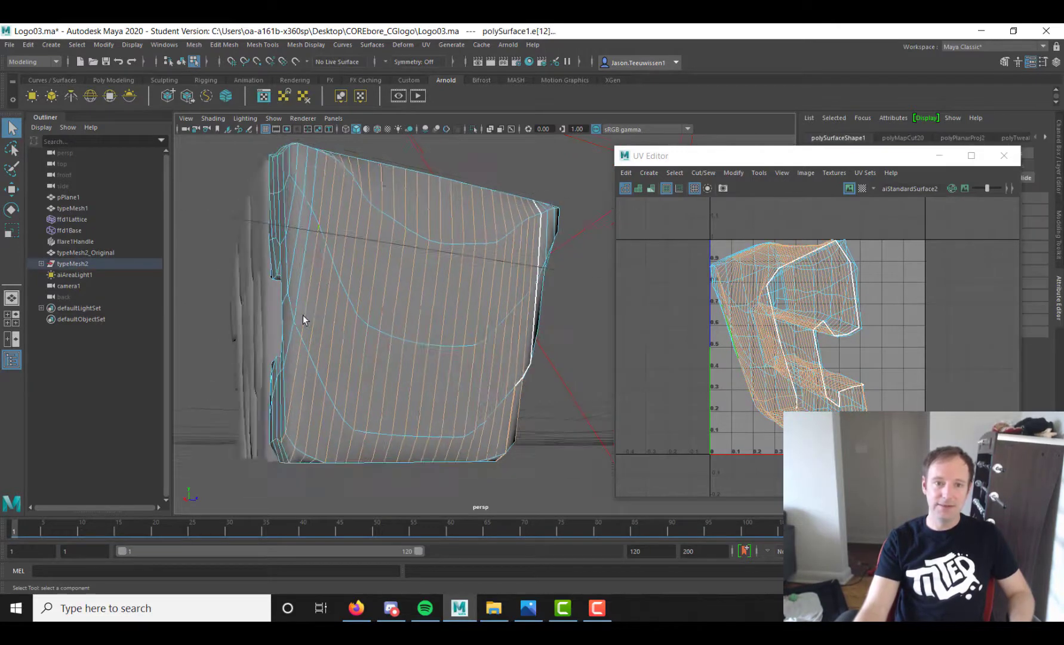
click(307, 281)
Step: Select the edge loop around the C's back face and deselect the stray edges crossing its lower arm
double_click(303, 271)
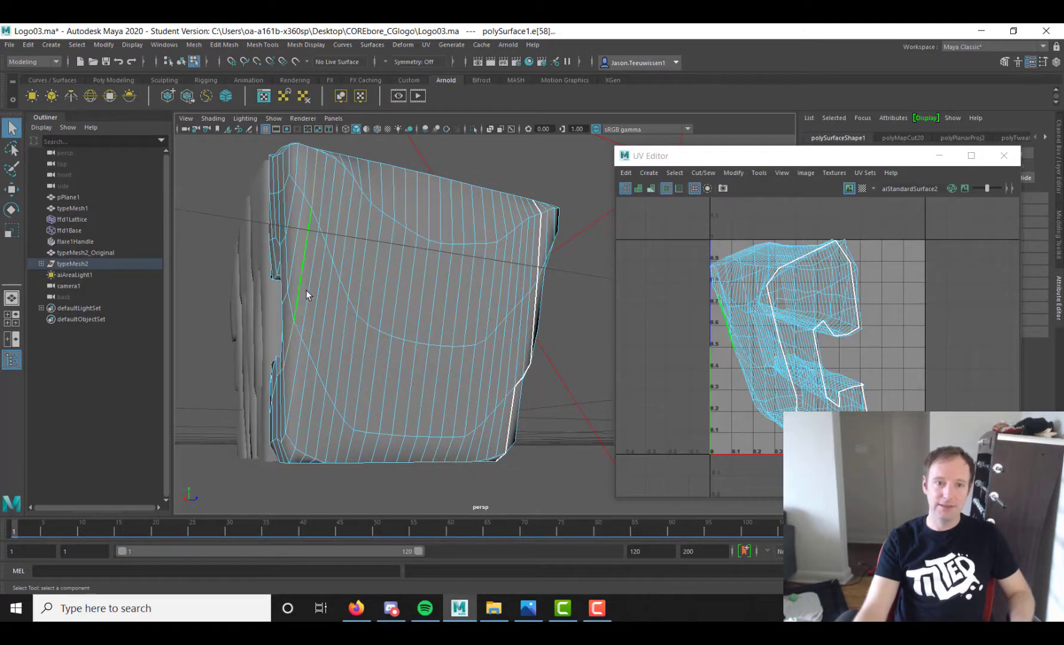
alt+drag(306, 289, 413, 343)
ctrl+click(461, 373)
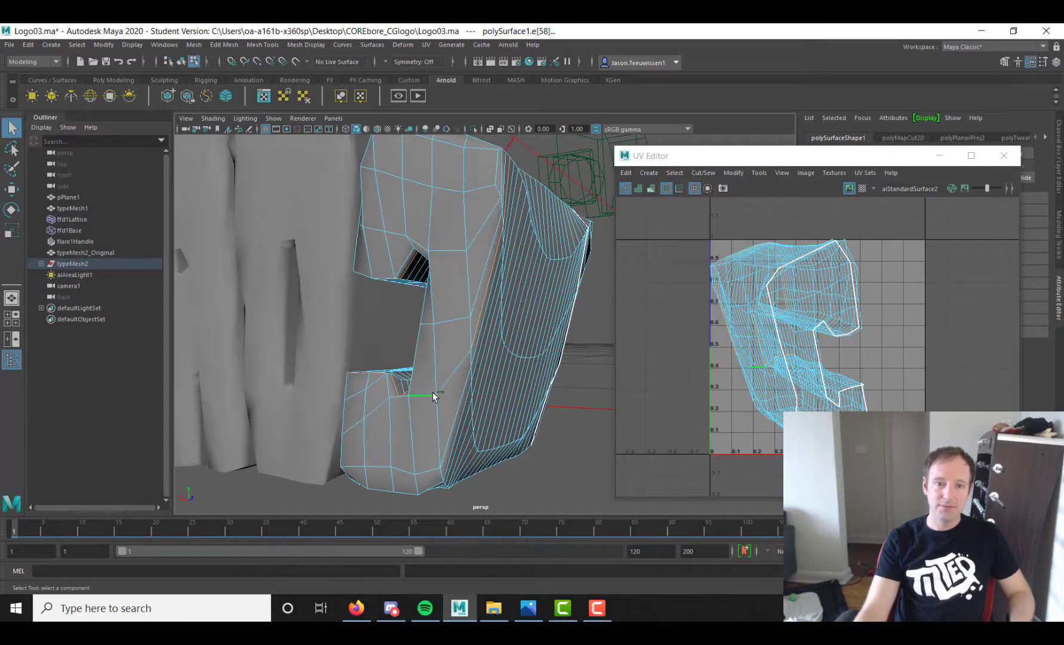
ctrl+click(432, 397)
alt+drag(432, 398, 440, 435)
alt+middle_drag(439, 435, 413, 404)
alt+right_drag(413, 403, 528, 420)
alt+middle_drag(529, 420, 464, 373)
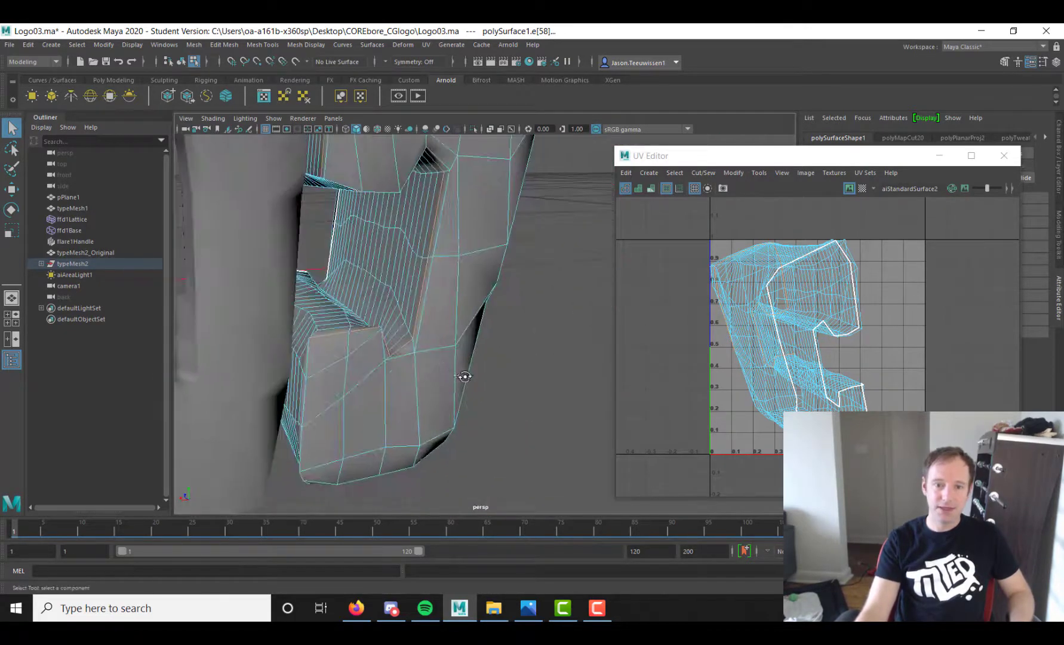
Step: Add the missing edges around the back outline of the C's lower arm to the loop selection
alt+drag(464, 372, 478, 333)
alt+middle_drag(478, 333, 456, 318)
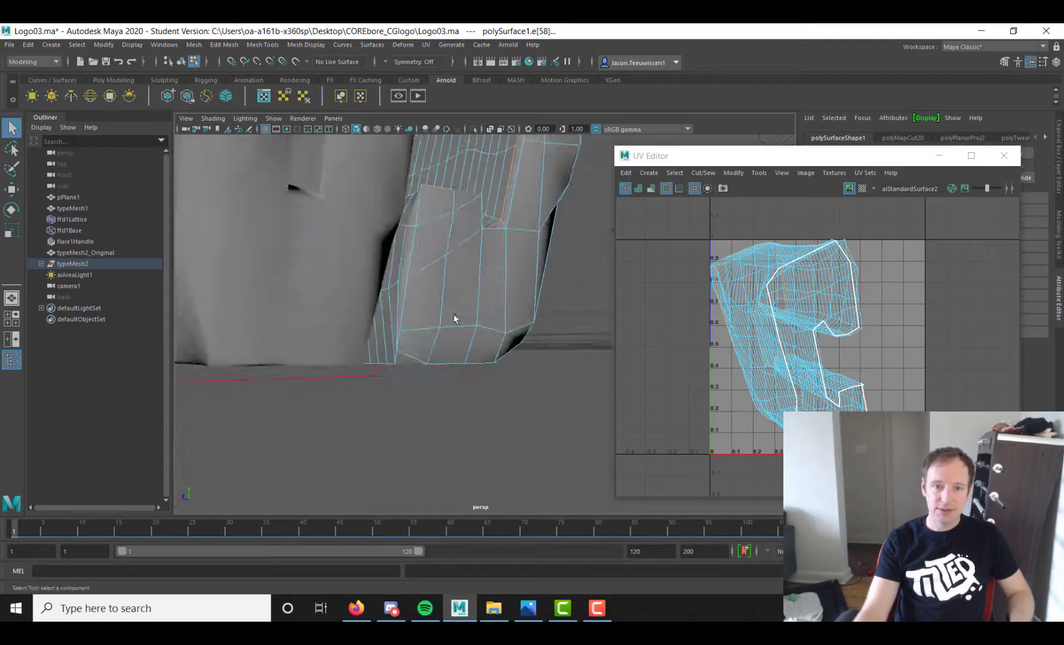
alt+drag(456, 318, 479, 332)
shift+click(468, 234)
shift+click(462, 289)
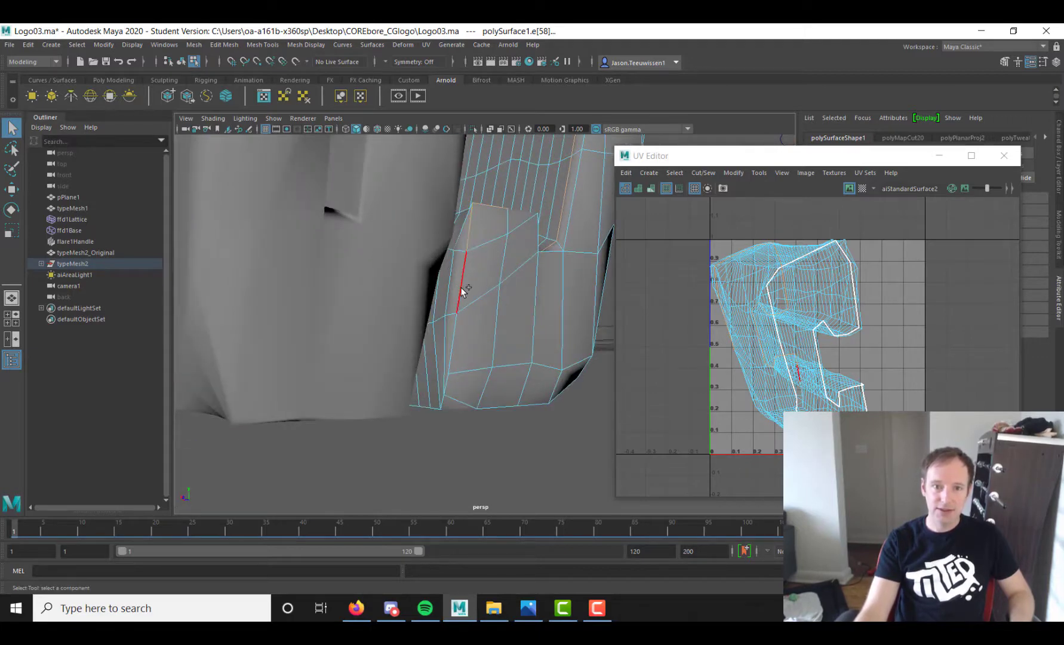
alt+drag(464, 403, 352, 348)
shift+click(403, 343)
Step: Complete the back edge selection along the C's bottom corner and outer side
alt+drag(438, 338, 409, 347)
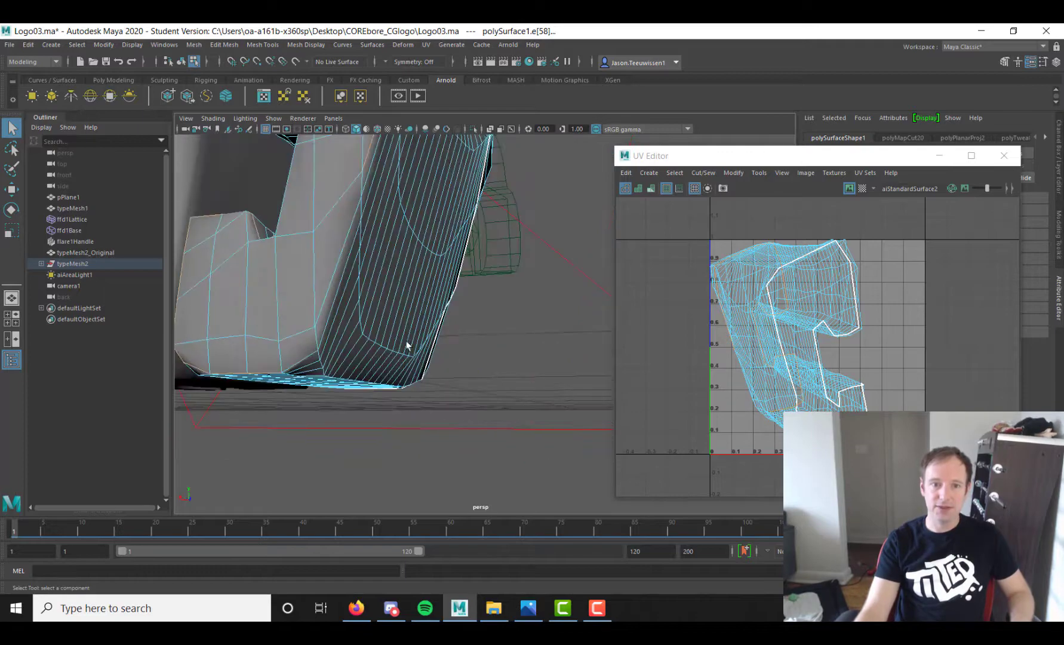
mouse_move(482, 354)
alt+mouse_down()
mouse_move(499, 349)
mouse_move(473, 338)
alt+mouse_up()
alt+middle_drag(473, 338, 482, 356)
alt+drag(482, 357, 361, 369)
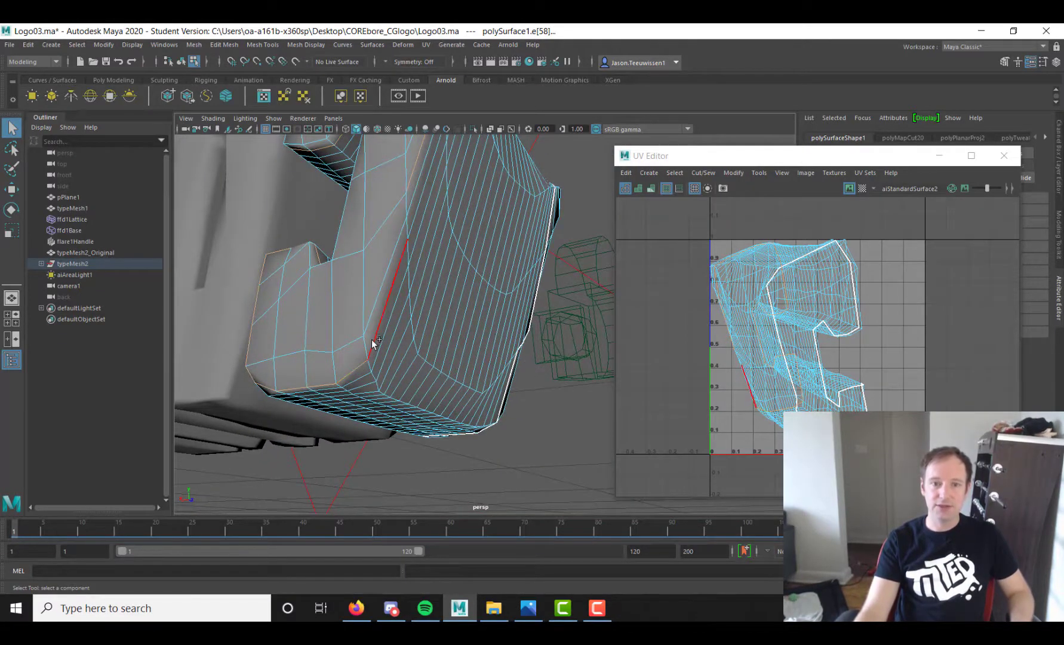
alt+drag(414, 302, 369, 333)
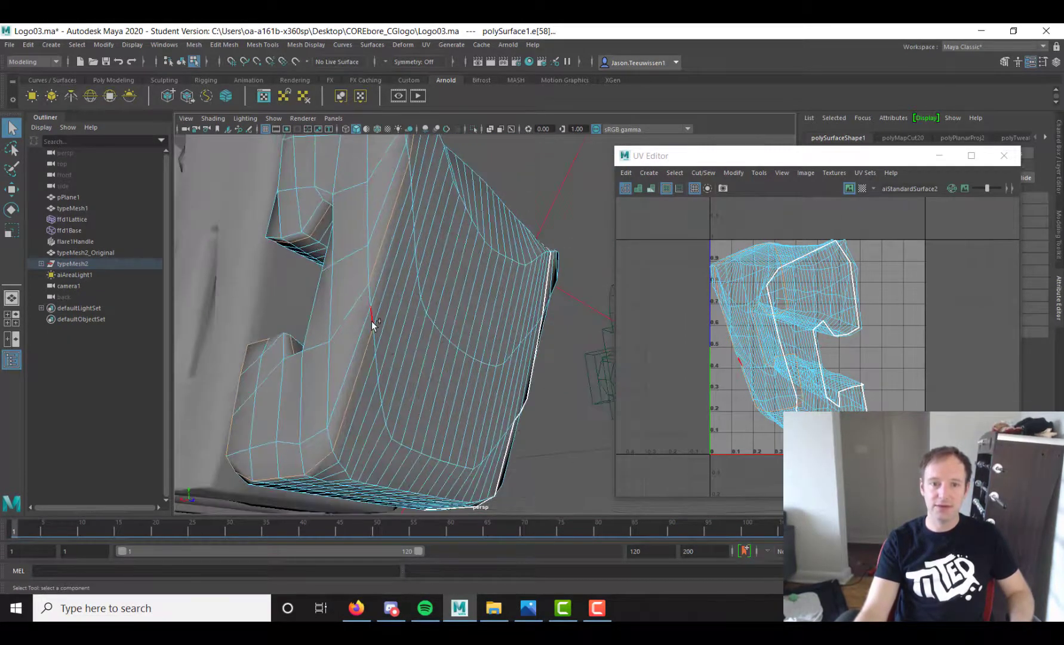
click(370, 302)
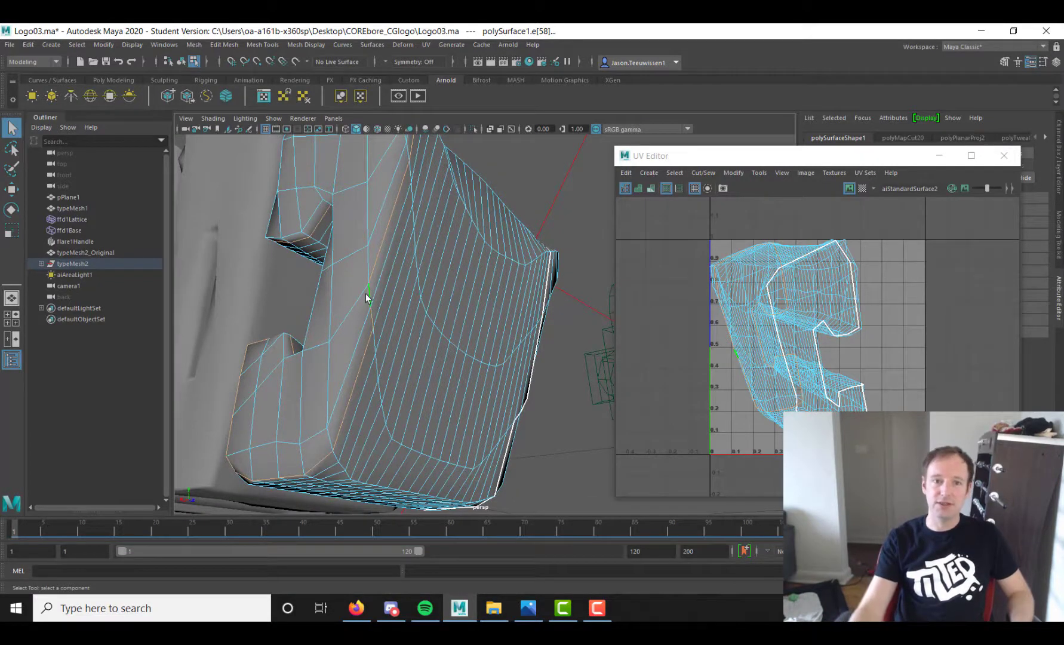
Step: Check the selected back edge loop from several angles and cut the UVs along it
alt+drag(367, 298, 389, 367)
alt+drag(467, 364, 515, 341)
alt+drag(422, 340, 440, 345)
alt+middle_drag(440, 345, 448, 314)
alt+drag(448, 314, 439, 302)
click(703, 173)
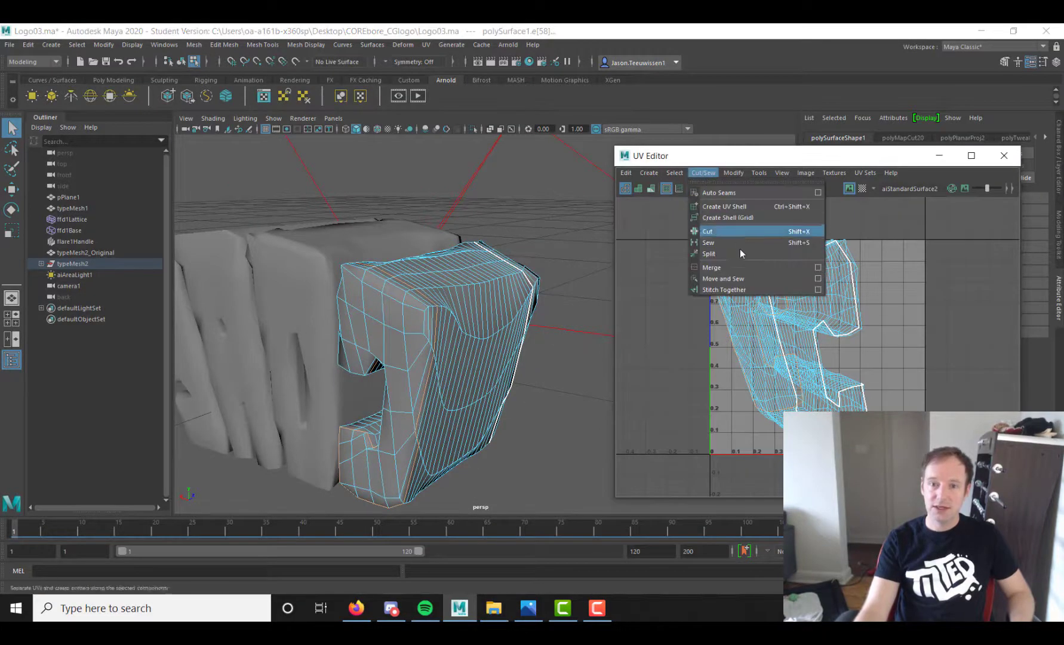
Step: Examine the C's inner lower corner from the front to find an edge joining the front and back seams
alt+drag(585, 328, 304, 310)
scroll(305, 310, up, 5)
alt+drag(472, 331, 457, 334)
scroll(423, 340, up, 3)
alt+middle_drag(423, 340, 435, 382)
alt+drag(435, 382, 443, 406)
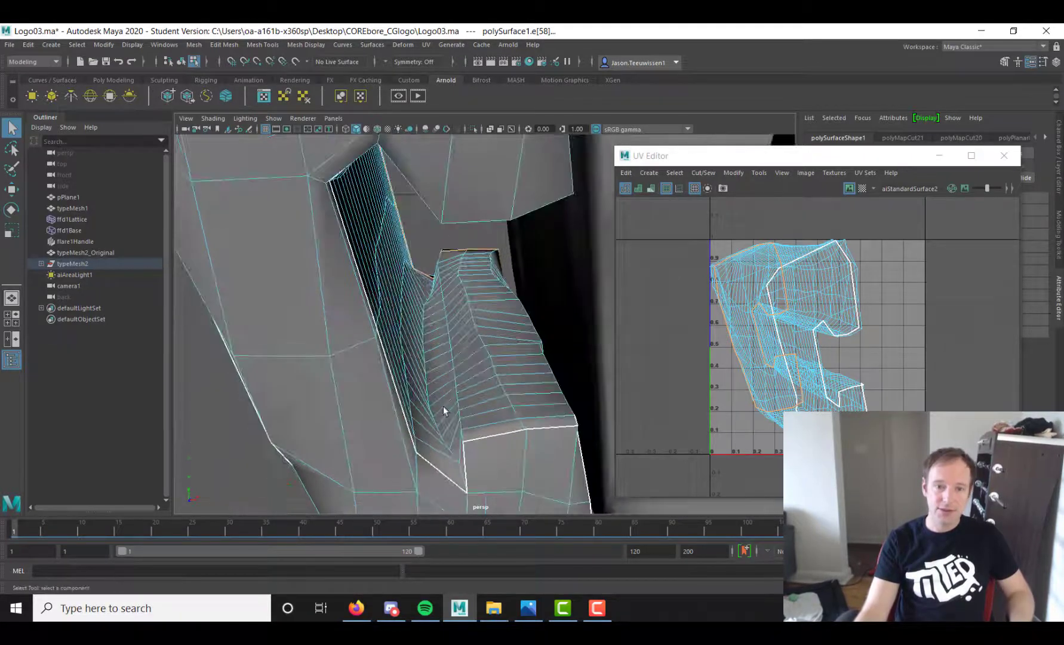
click(464, 477)
alt+drag(465, 476, 487, 475)
alt+middle_drag(487, 476, 473, 461)
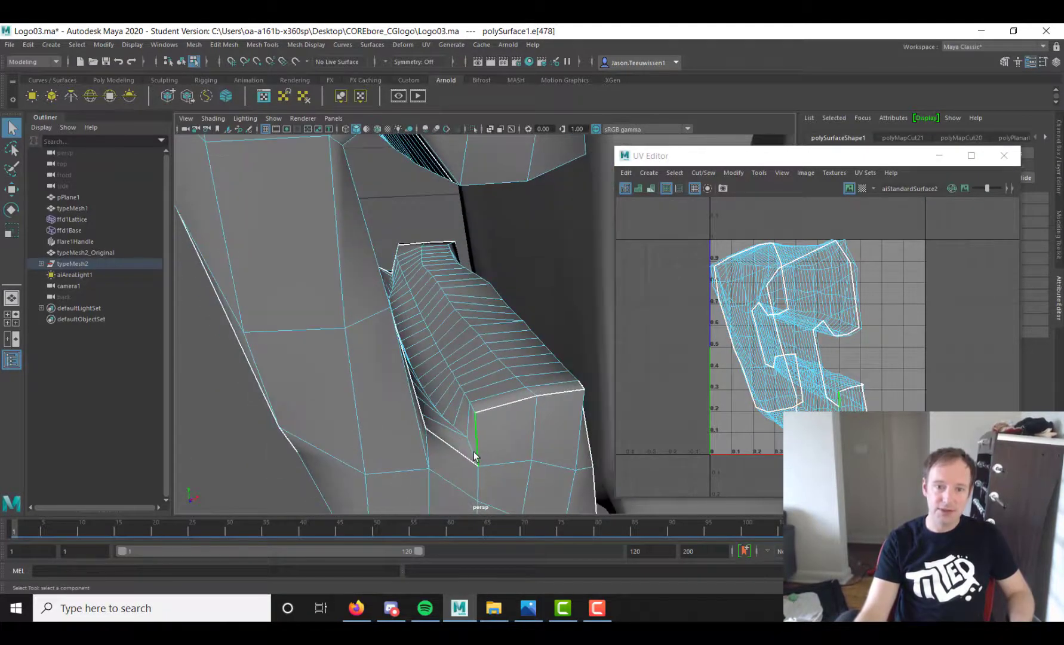
Step: Select the front-to-back edges in the C's inner lower corner and cut the UVs along them
alt+drag(443, 417, 516, 354)
scroll(454, 440, up, 5)
scroll(370, 394, down, 8)
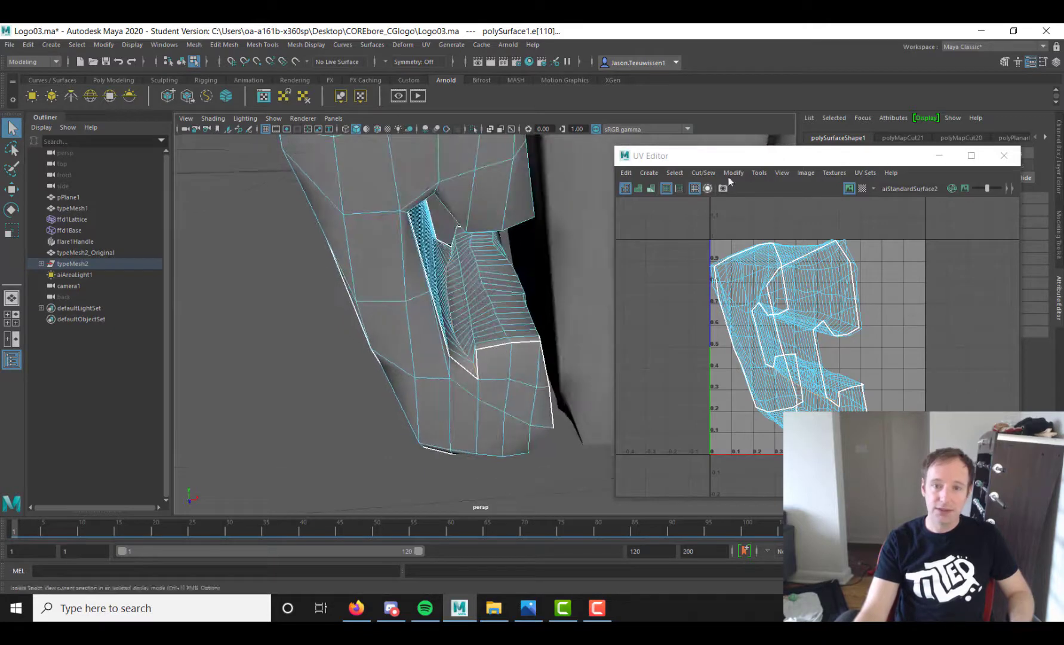
click(710, 173)
click(705, 174)
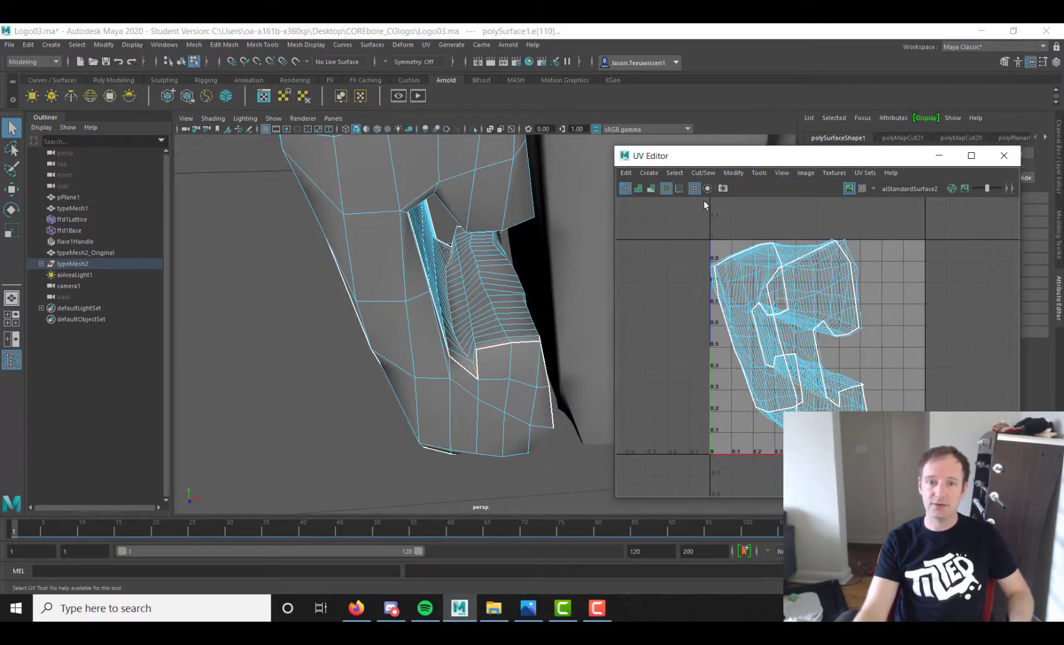
click(707, 174)
click(725, 229)
Step: Select all of the C's UV shells and unfold them
alt+right_drag(591, 293, 432, 283)
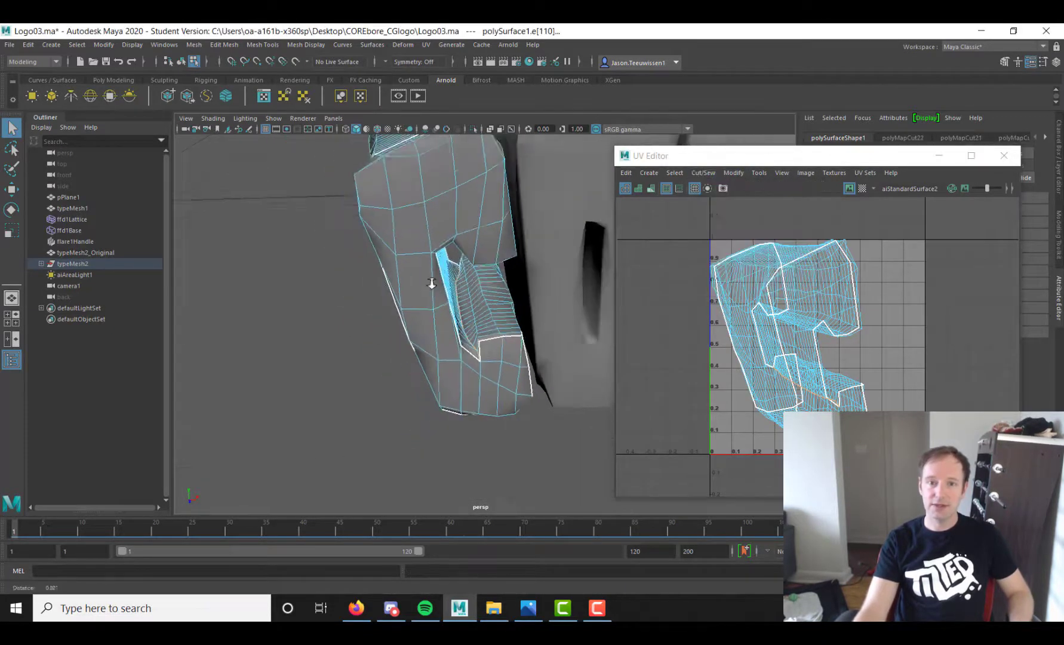
alt+drag(432, 283, 425, 308)
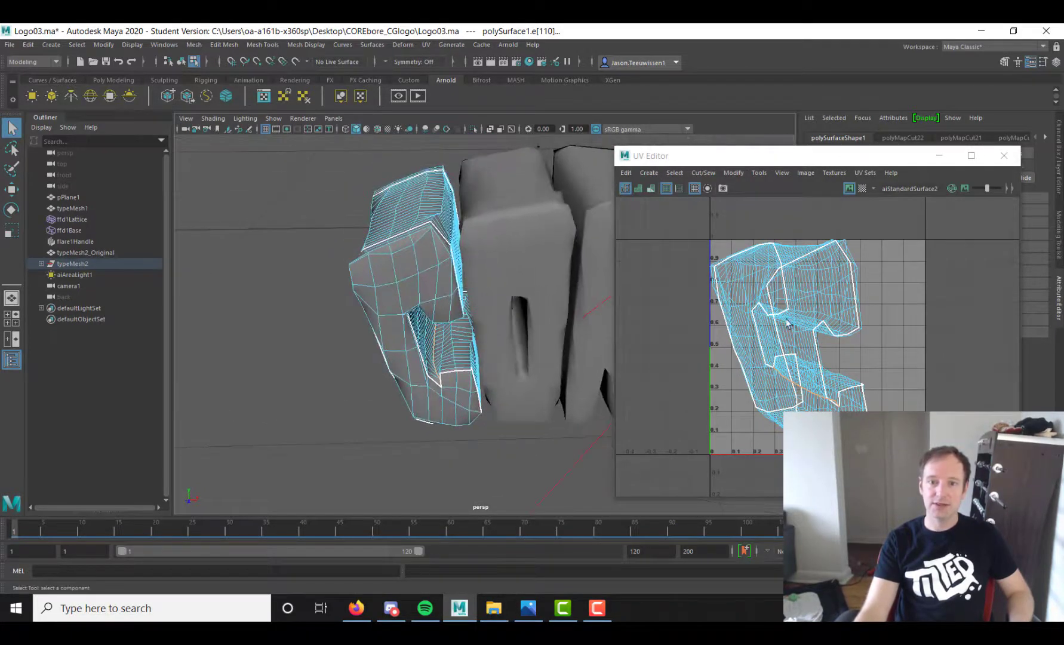
right_drag(815, 275, 761, 261)
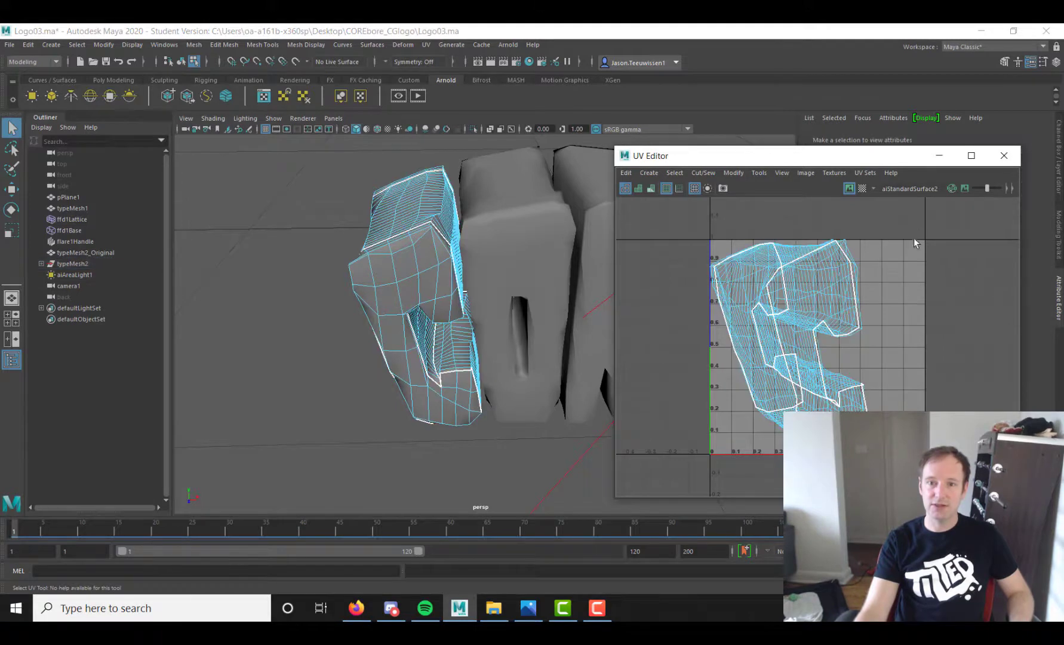
drag(725, 398, 710, 436)
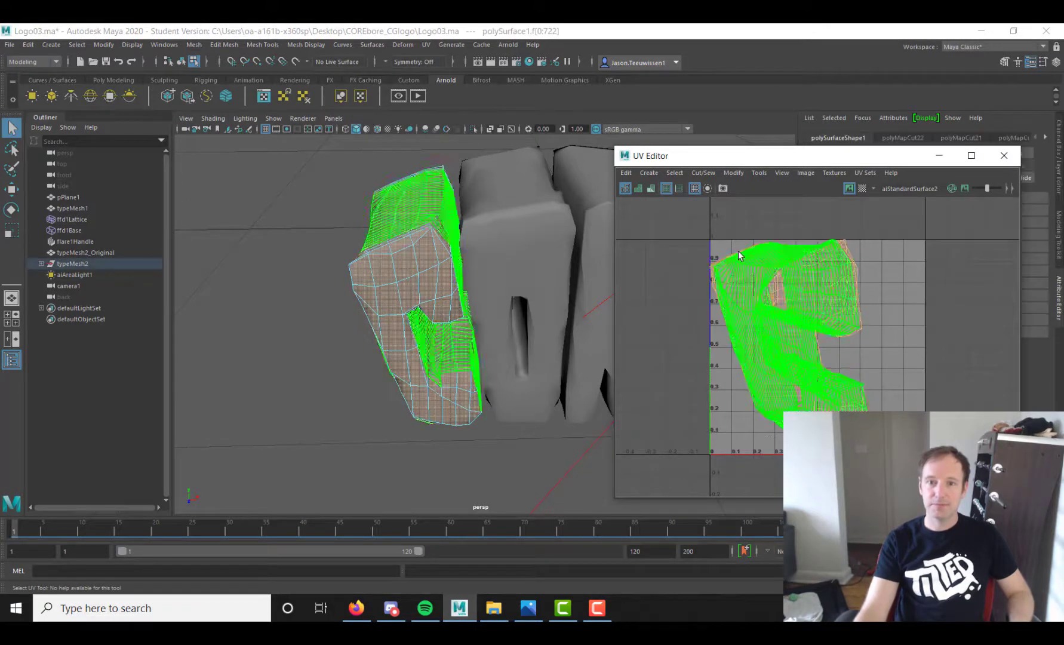
click(734, 173)
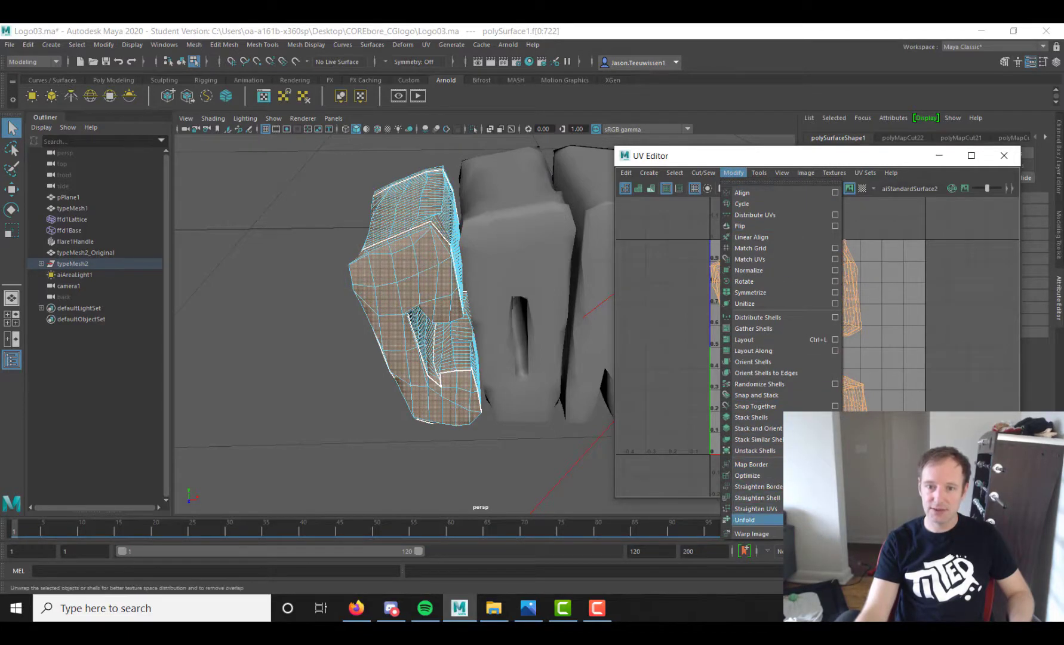
click(744, 520)
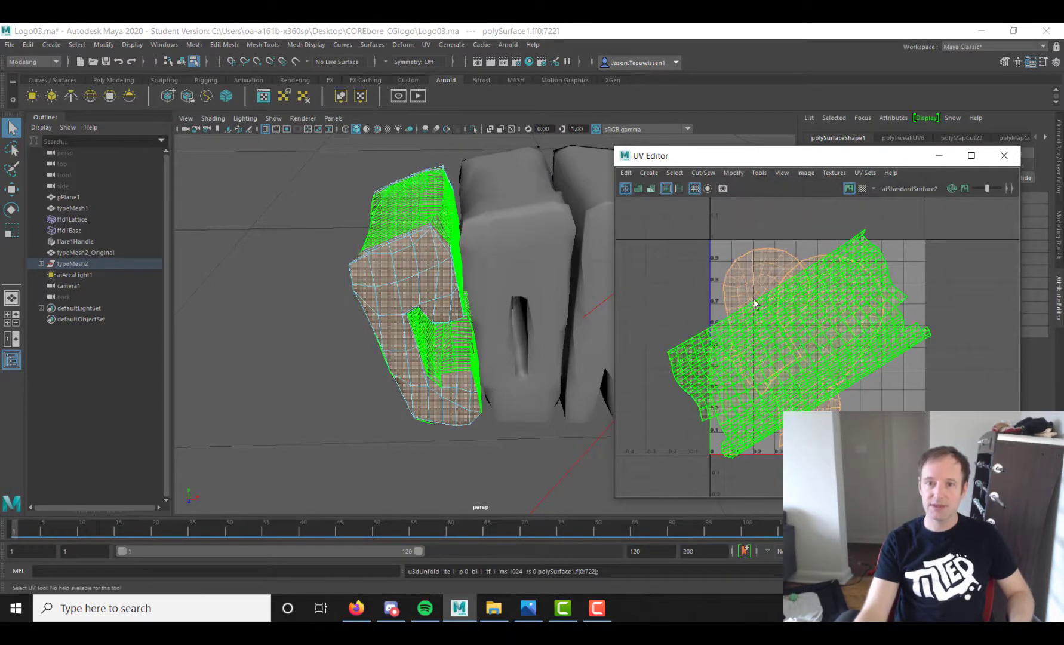
Step: Select the C's back face UV shell and move it out to the right of the UV tile
scroll(803, 320, down, 1)
alt+middle_drag(803, 321, 743, 322)
click(707, 282)
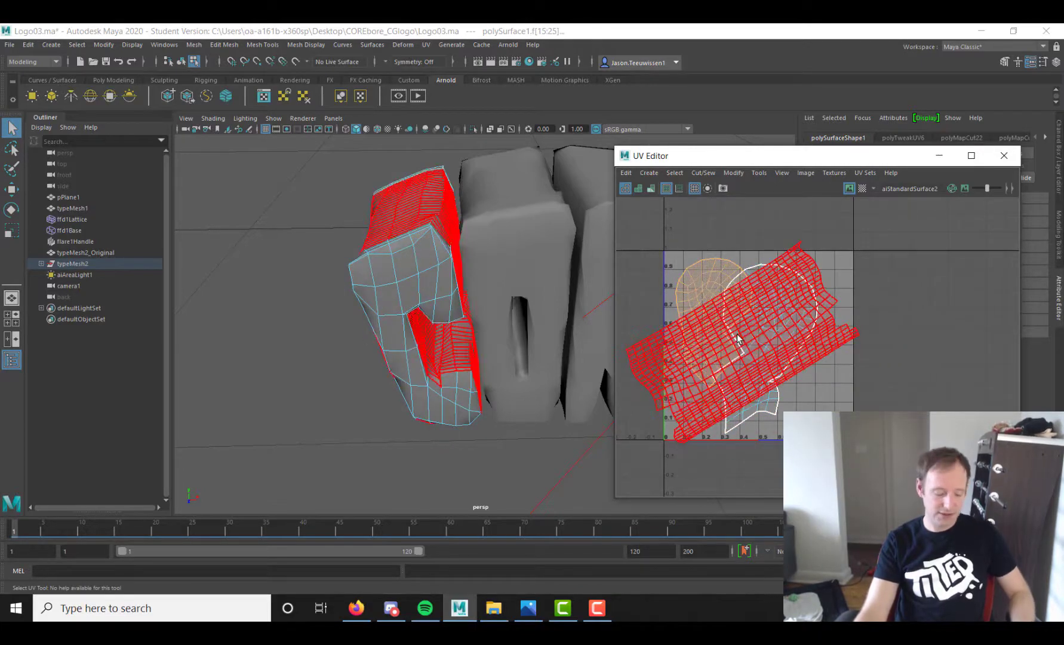
key(w)
drag(765, 341, 996, 362)
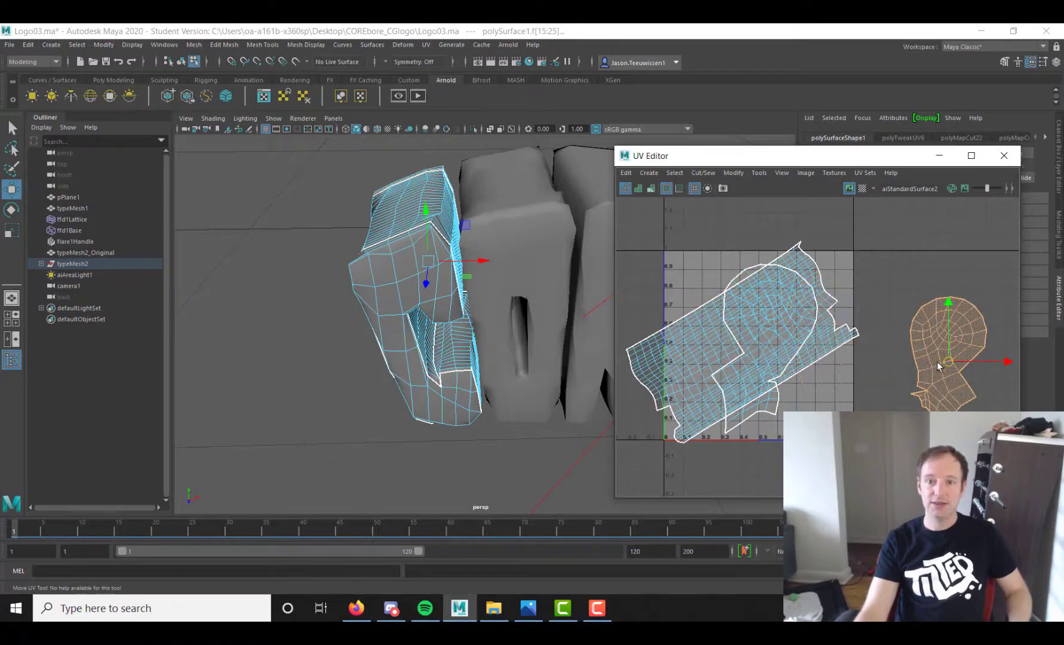
Step: Select the C's side strip UV shell and move it clear of the UV tile on the left
click(750, 347)
drag(748, 342, 674, 342)
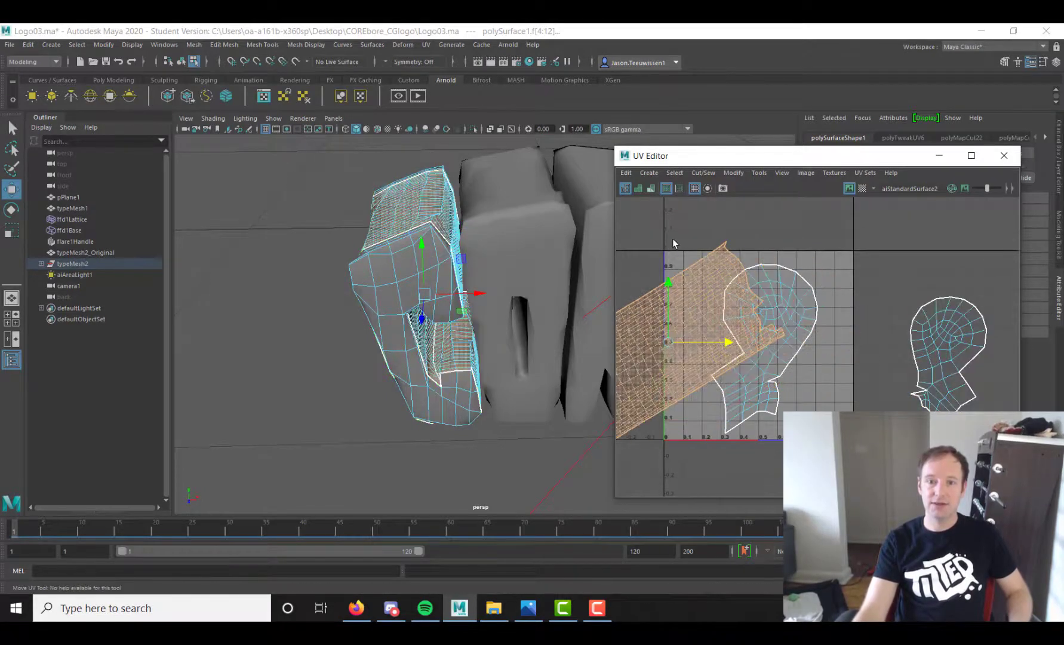
alt+middle_drag(674, 341, 749, 335)
drag(743, 337, 630, 315)
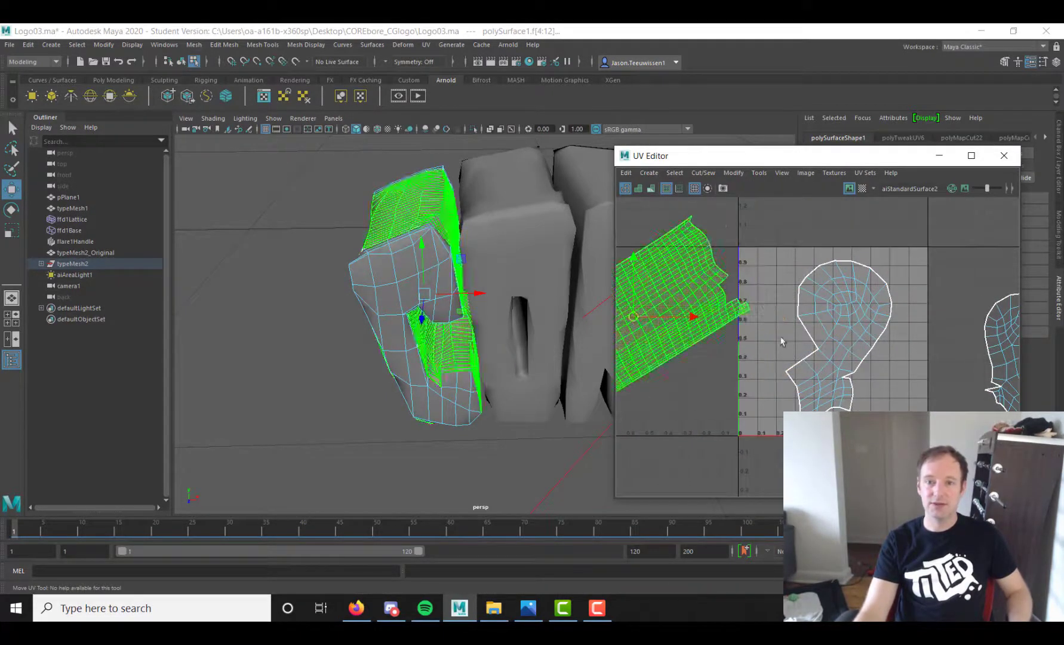
Step: Select the C's front face UV shell, scale it down and place it in the tile's lower left area
alt+middle_drag(782, 340, 753, 341)
click(795, 328)
scroll(807, 327, down, 1)
alt+middle_drag(831, 284, 863, 306)
scroll(812, 310, down, 1)
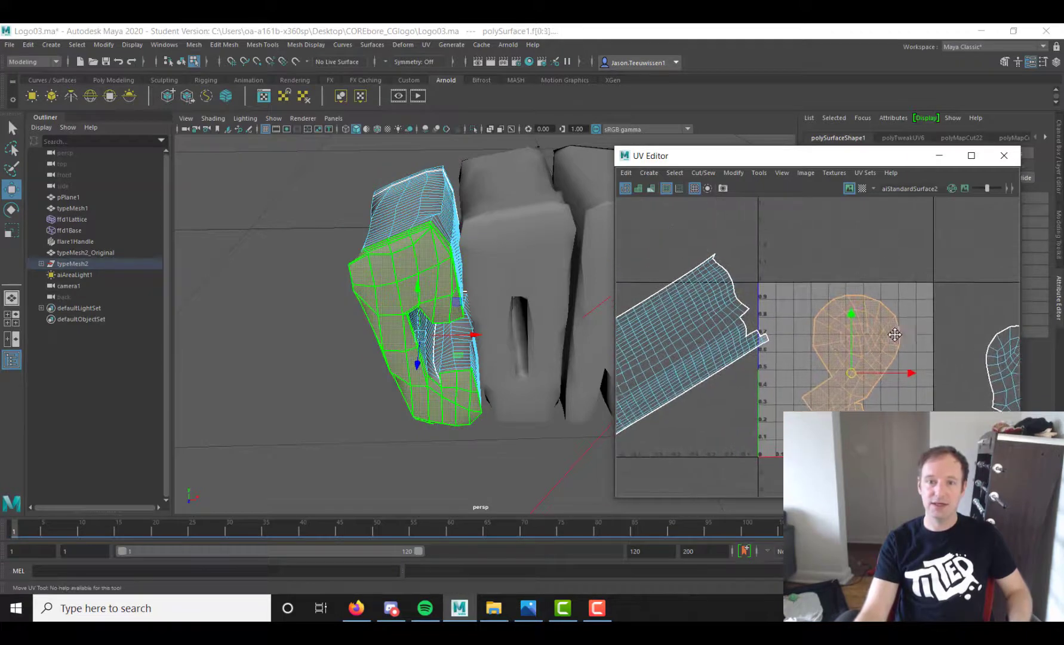
alt+middle_drag(855, 349, 831, 351)
alt+right_drag(831, 351, 812, 344)
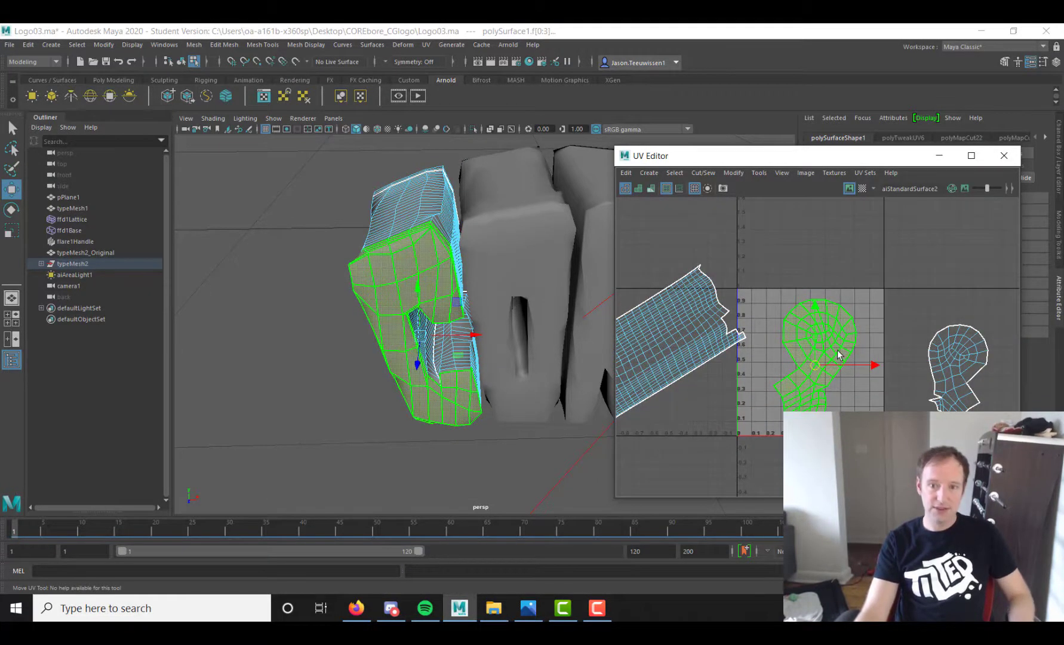
key(e)
key(r)
drag(816, 365, 773, 394)
Step: Move the C's back face UV shell into the tile beside the front shell and scale it down
key(w)
click(946, 369)
drag(958, 375, 832, 384)
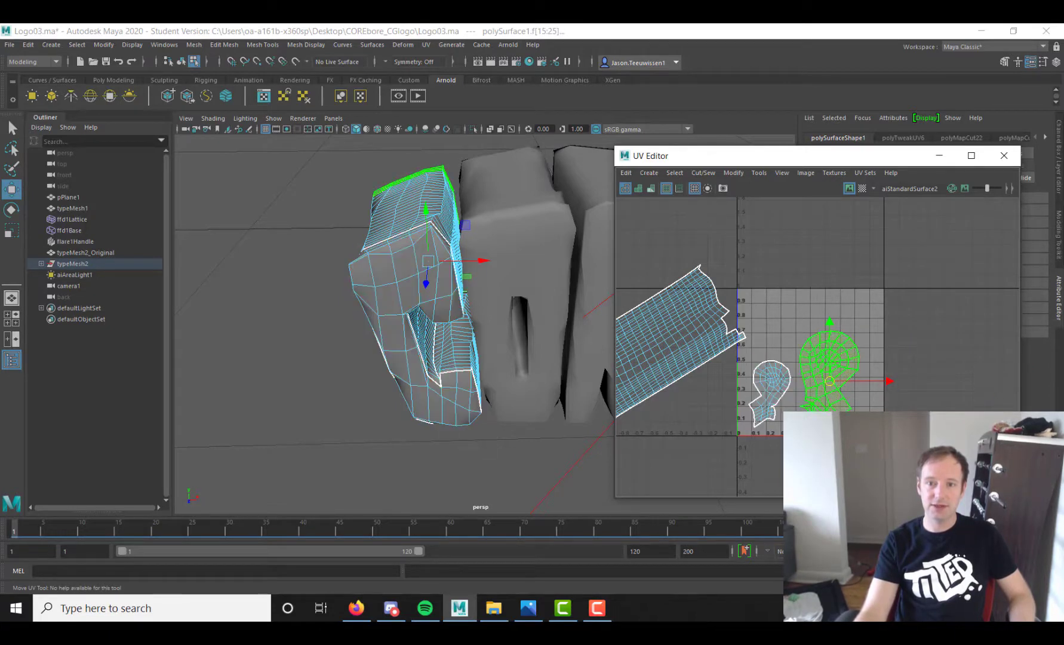
key(r)
drag(830, 381, 816, 401)
key(w)
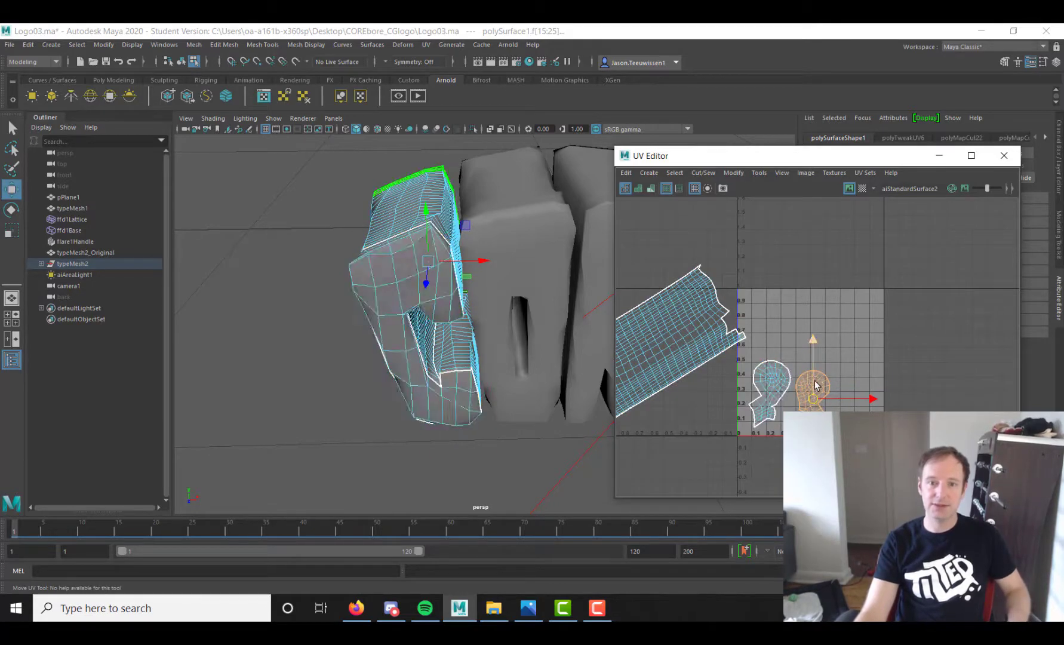
key(e)
key(r)
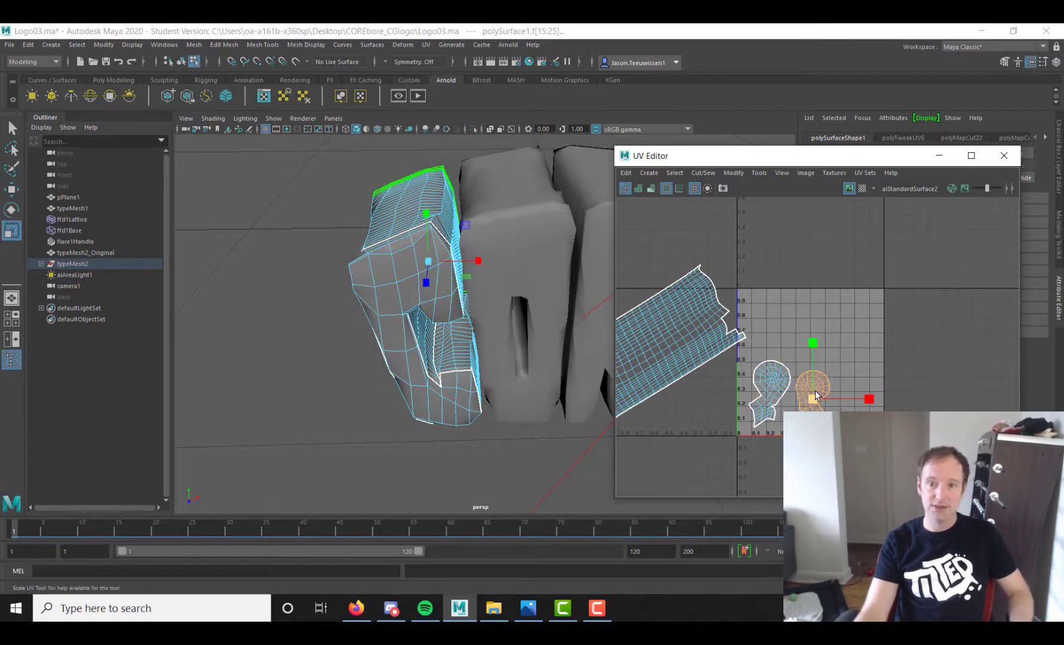
Step: Move the C's side strip shell into the tile's upper right area, turn it upright and scale it down
click(688, 363)
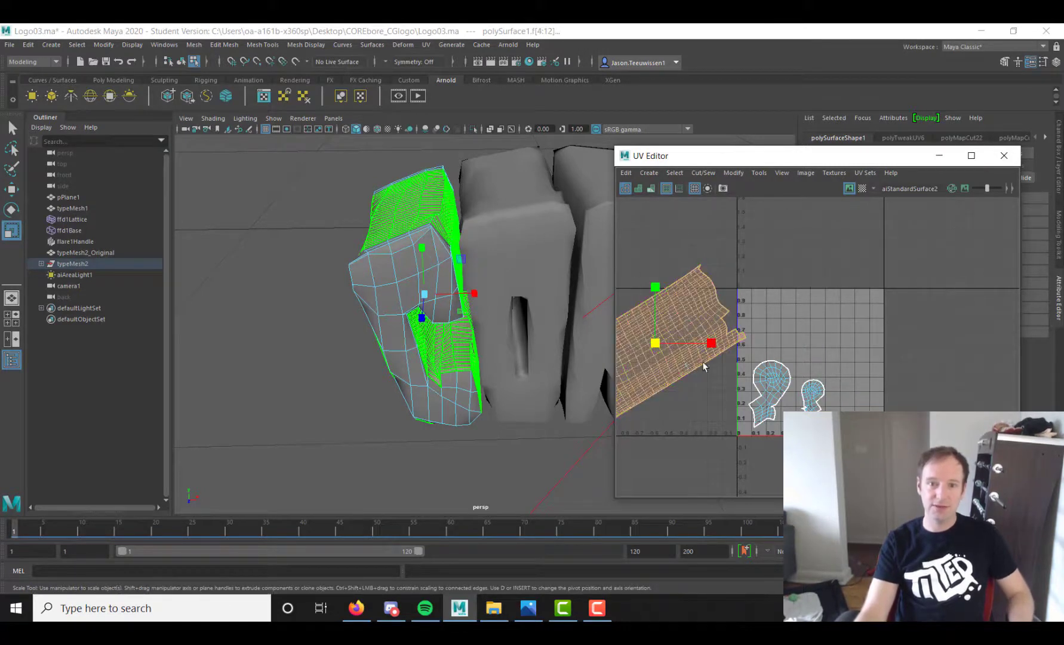
key(w)
drag(672, 332, 827, 251)
key(e)
key(r)
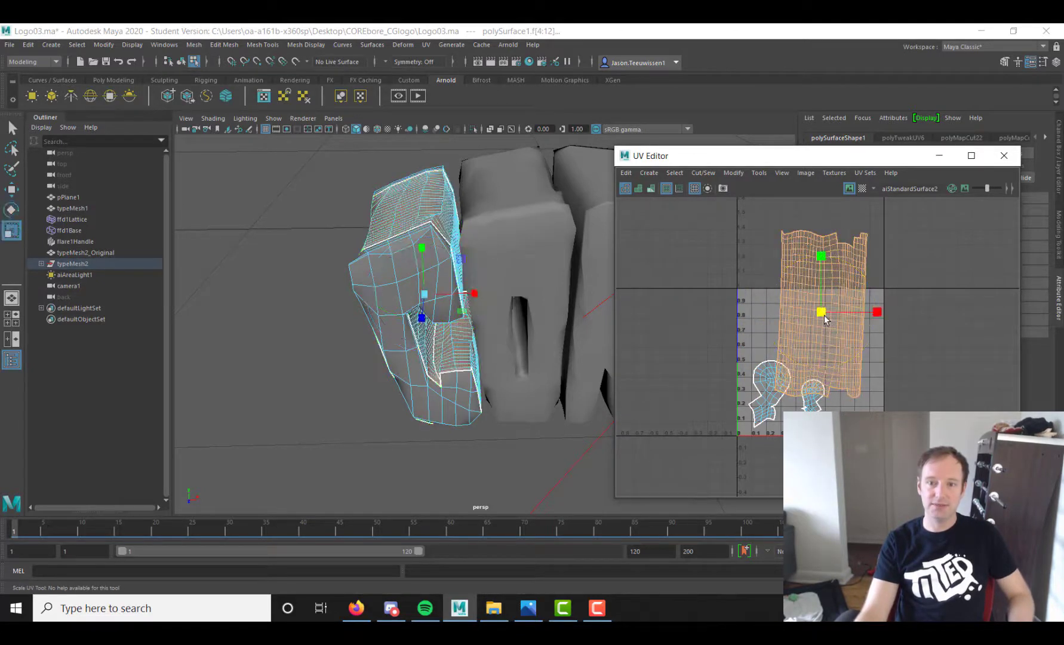
drag(824, 315, 849, 339)
key(w)
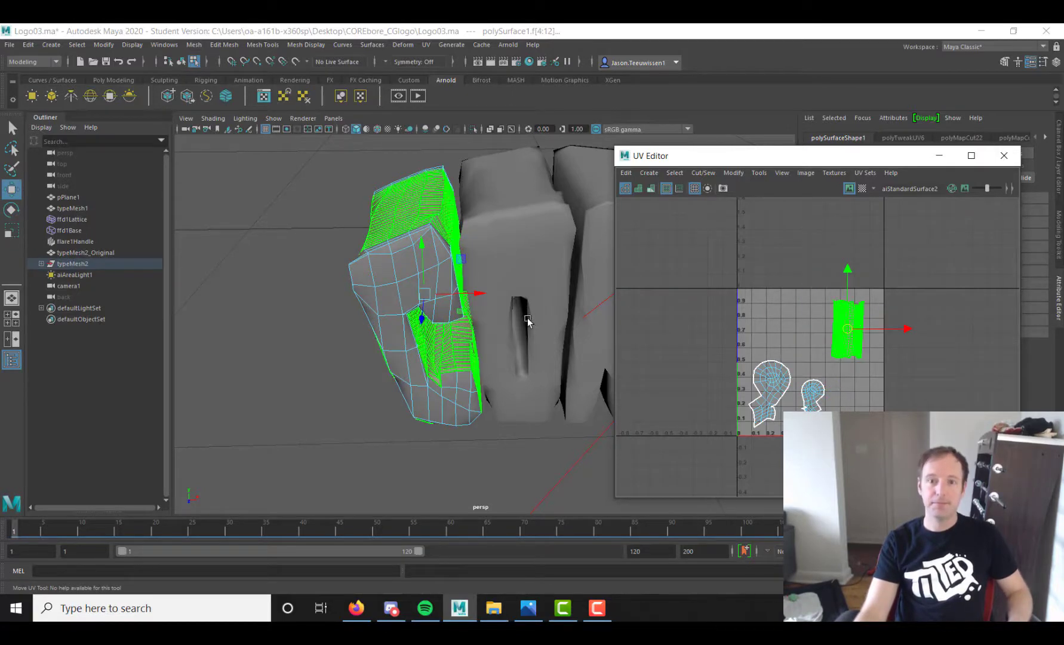
Step: Check the UV layouts of the C, O, R and E one by one against the shared tile
alt+drag(528, 321, 434, 274)
click(434, 277)
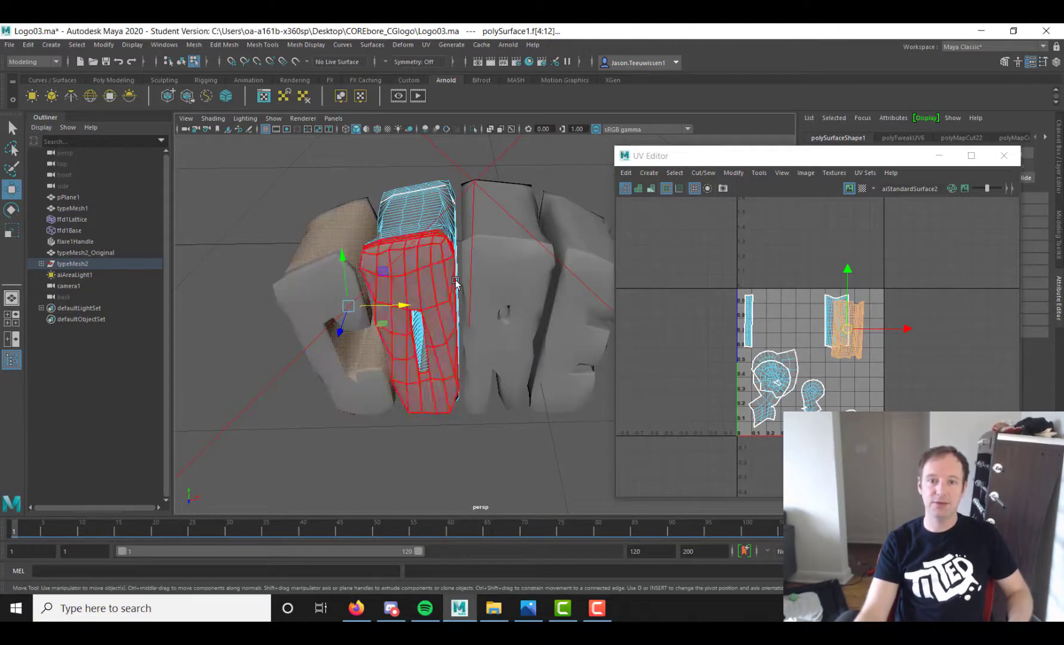
click(523, 281)
click(588, 267)
click(528, 273)
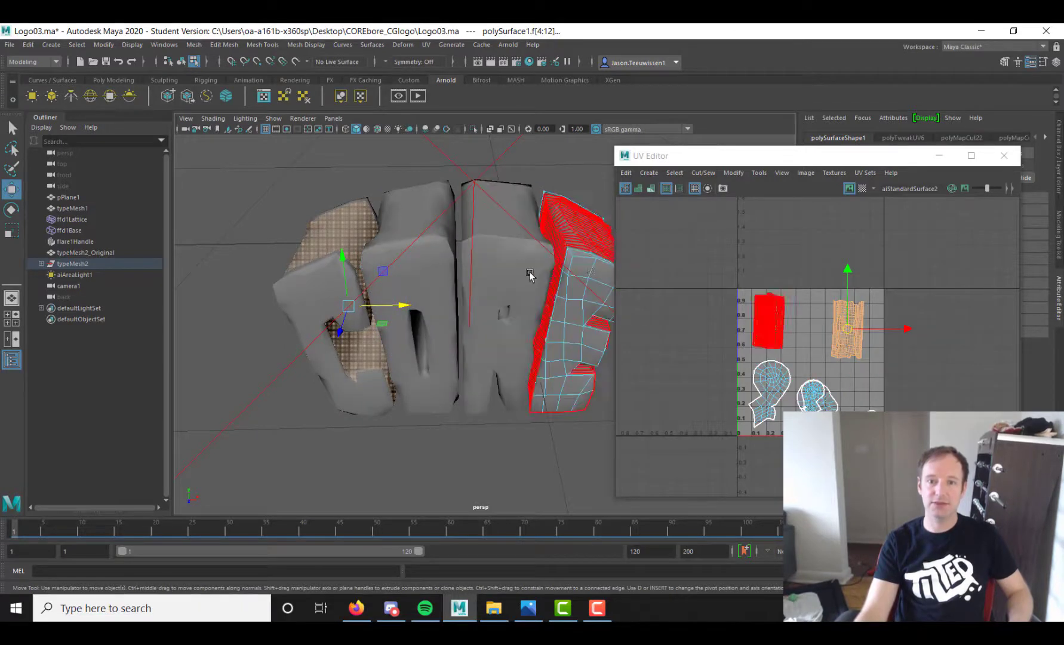
click(468, 268)
click(366, 274)
Step: Select the C, O, R and E as whole objects and combine them into one mesh
right_drag(317, 270, 329, 262)
shift+click(416, 247)
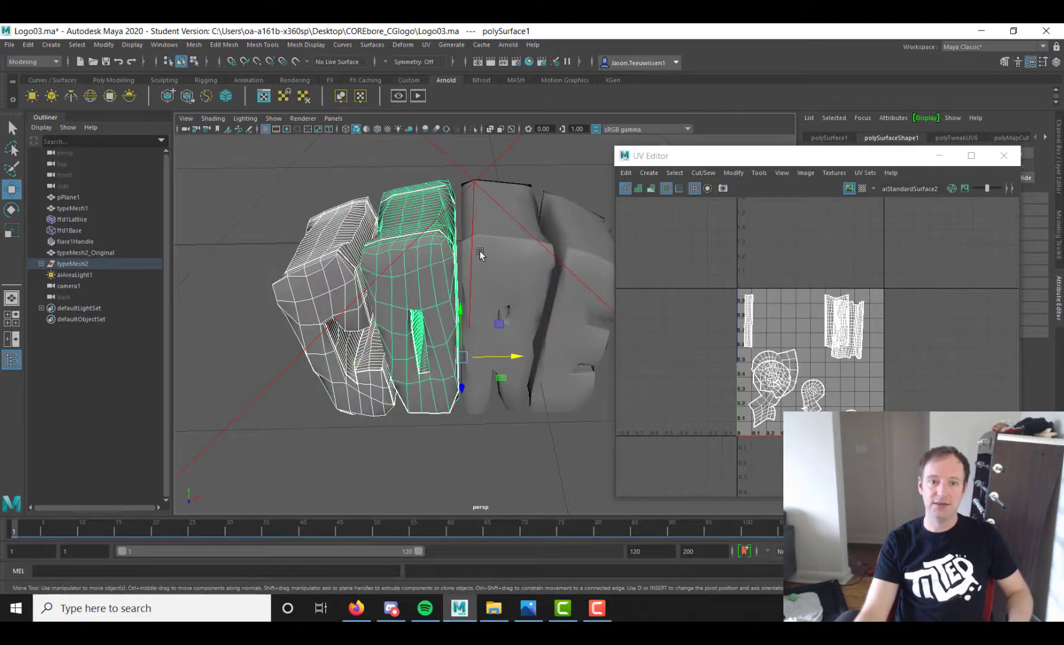
shift+click(525, 258)
shift+click(569, 300)
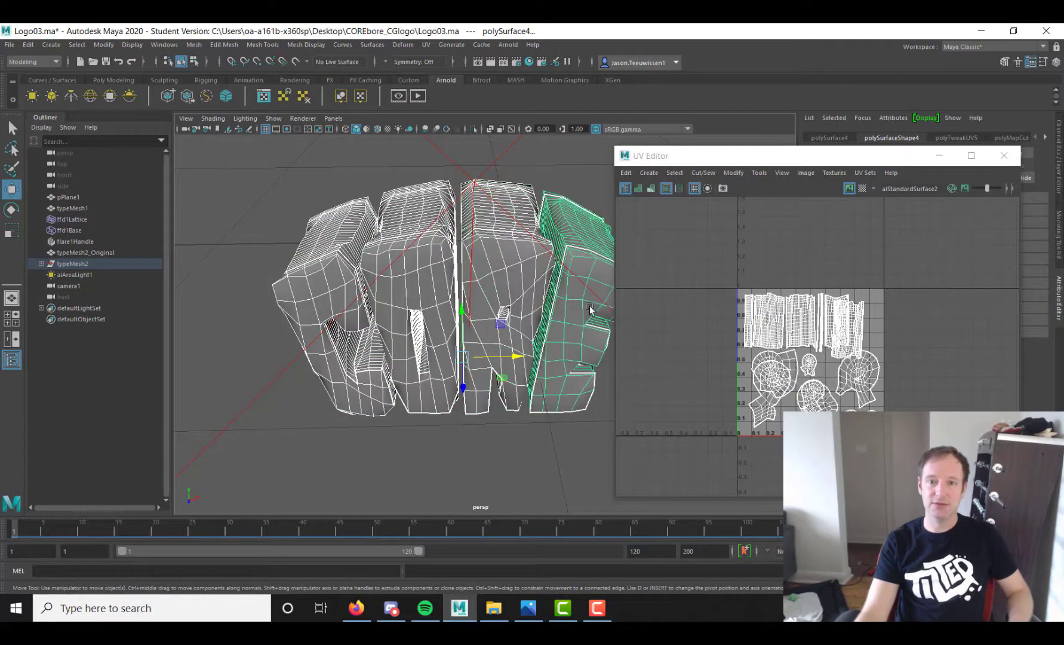
click(197, 45)
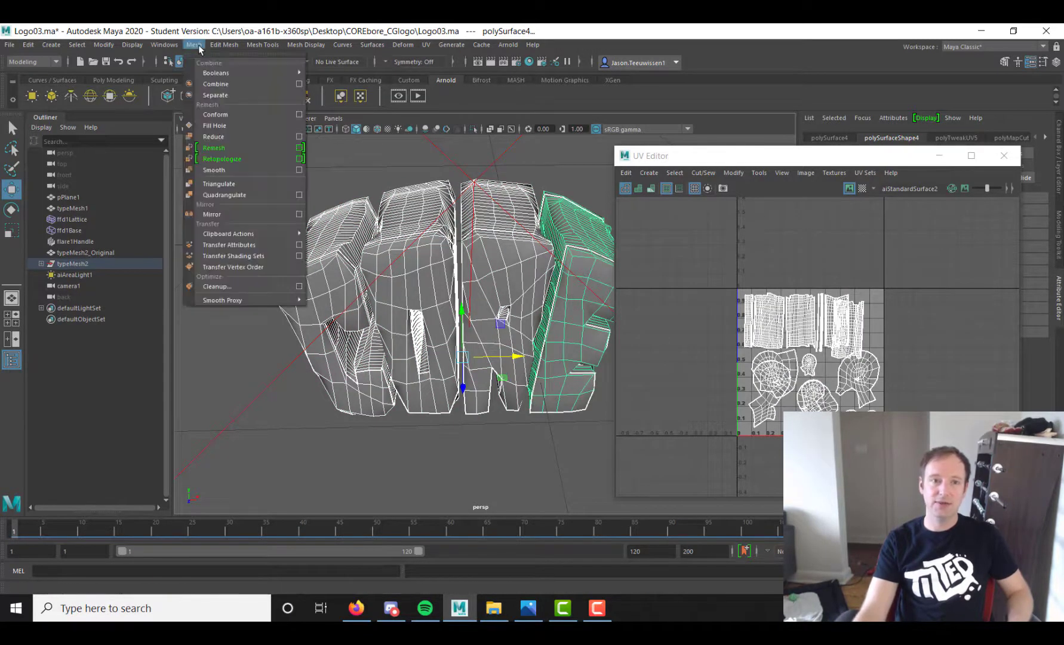
click(215, 83)
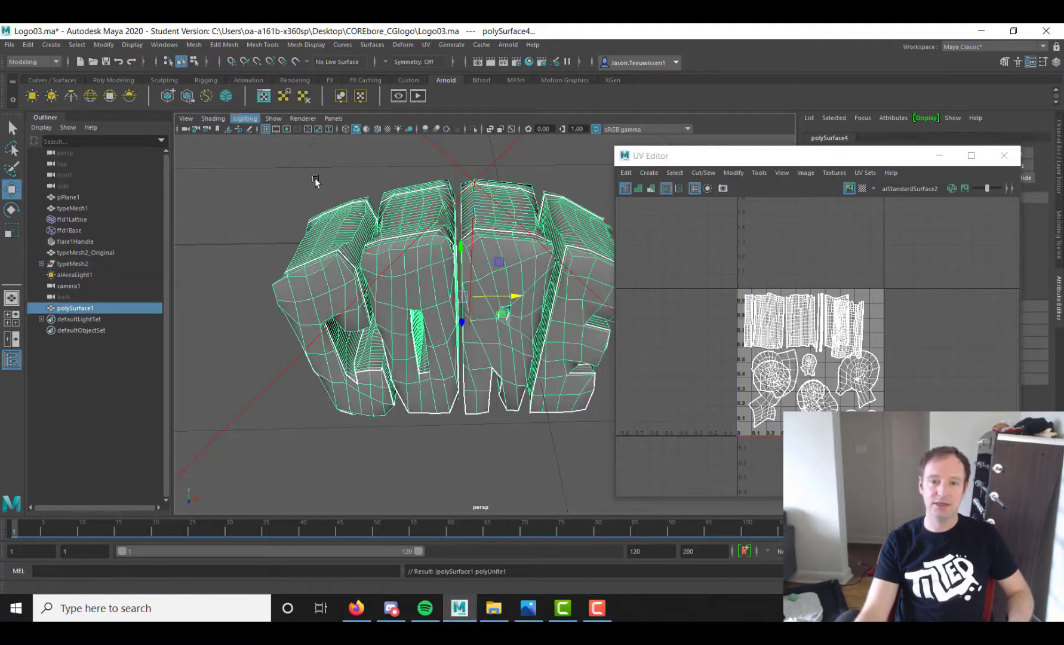
Step: Reselect the combined CORE mesh and examine all its shells together in the UV tile
click(215, 249)
click(307, 265)
alt+drag(313, 271, 349, 276)
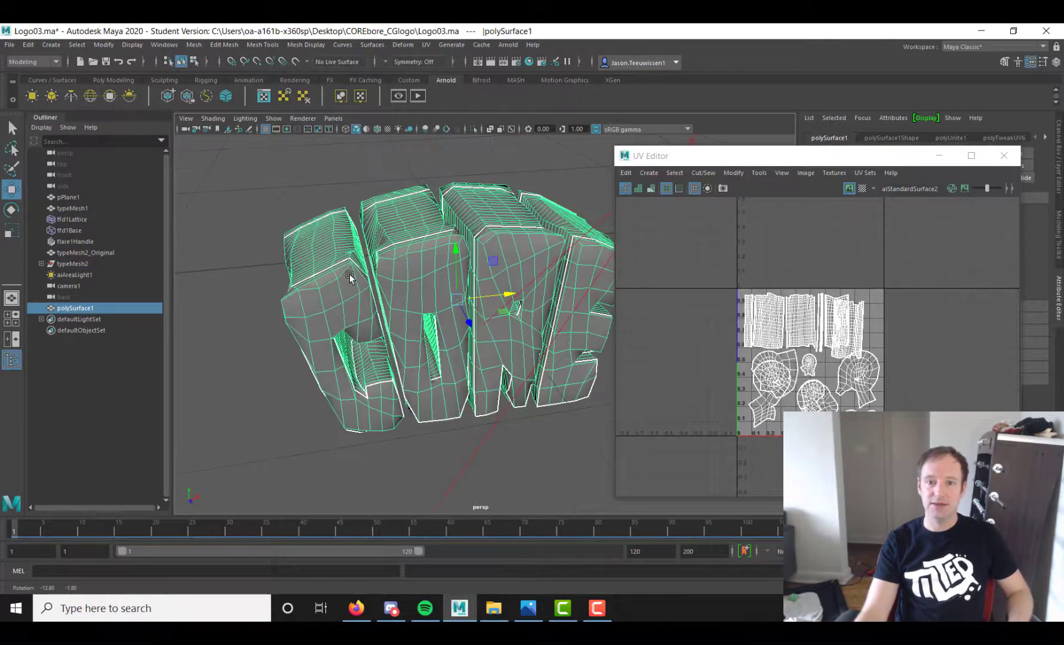
scroll(779, 341, up, 5)
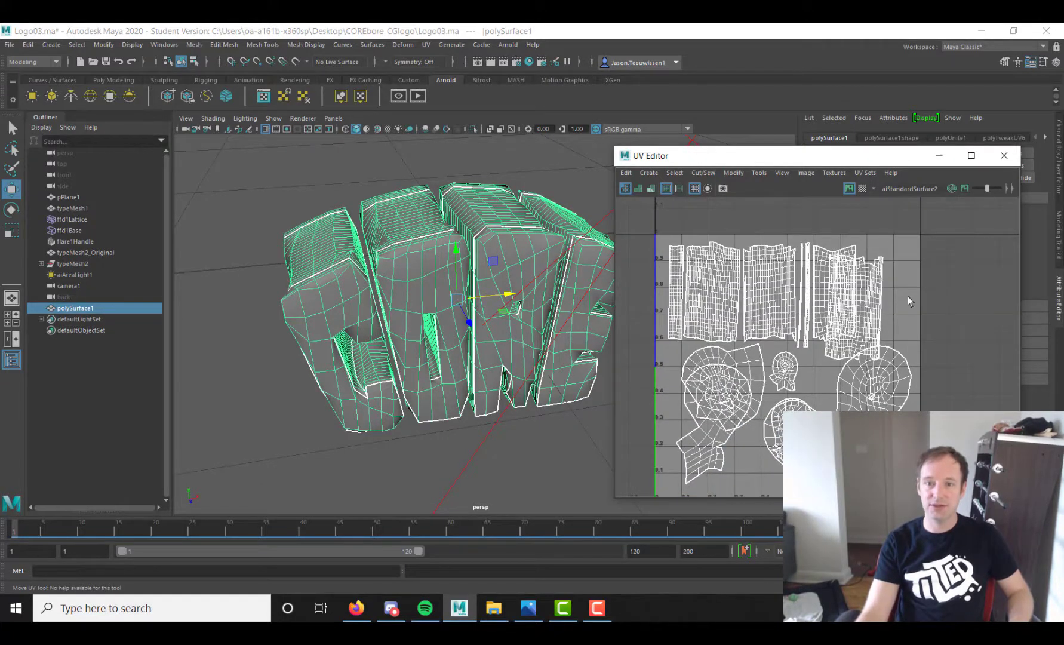
Step: Move the C's side strip UV shell into the tile's upper right corner beside the other strips and scale it down slightly
right_drag(870, 289, 843, 282)
click(856, 310)
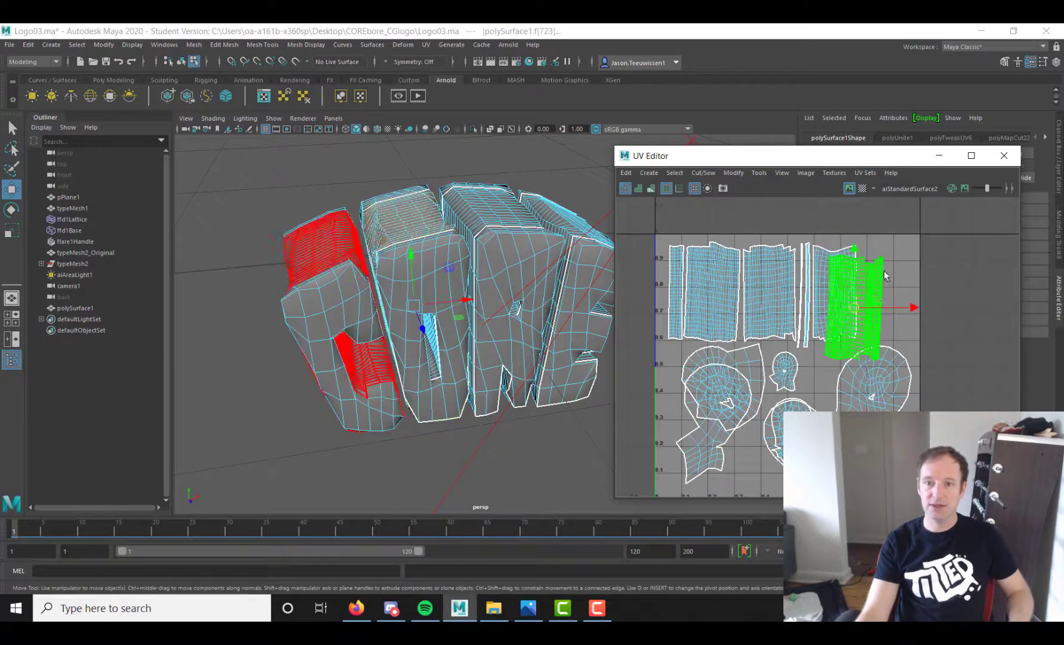
drag(856, 310, 890, 297)
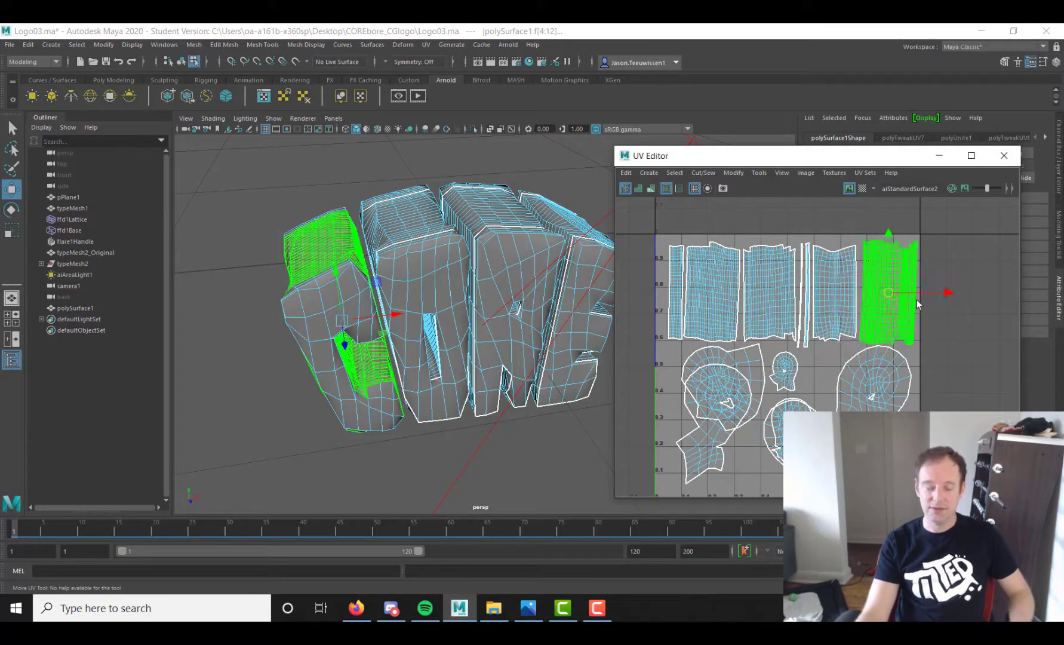
key(e)
key(r)
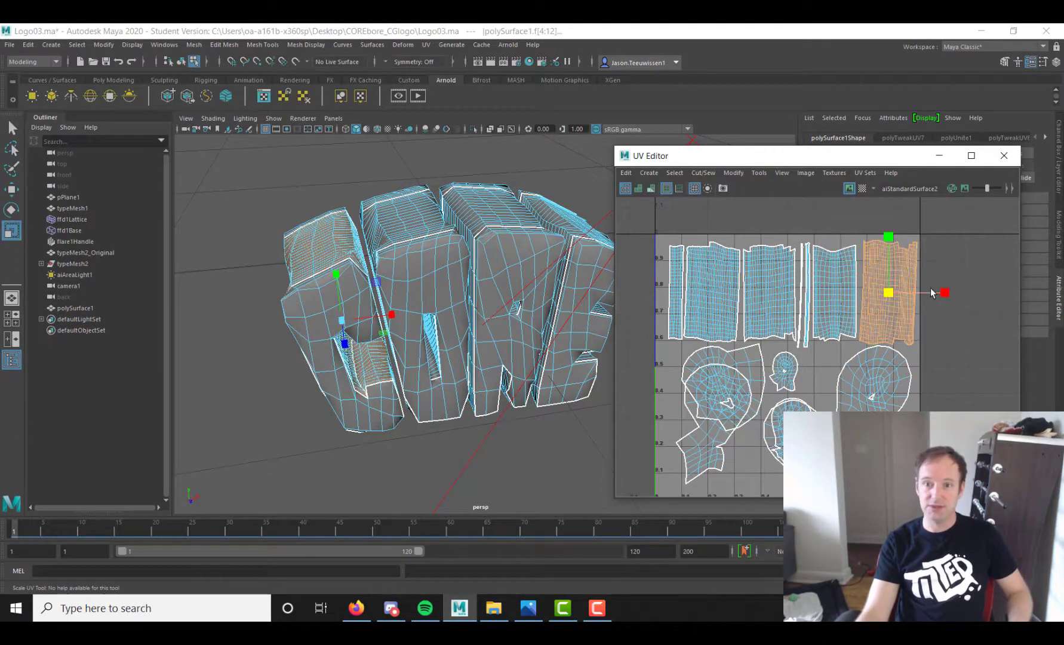
drag(893, 294, 885, 293)
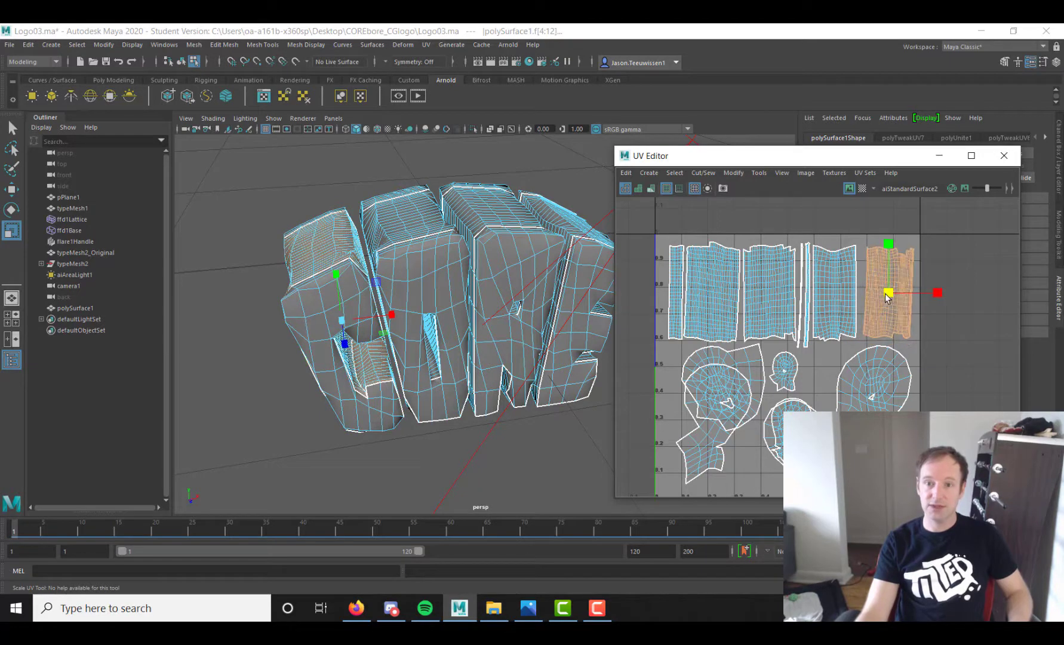
Step: Move the C's back face UV shell off the larger shell it overlaps, towards the tile's lower edge
alt+middle_drag(814, 324, 832, 302)
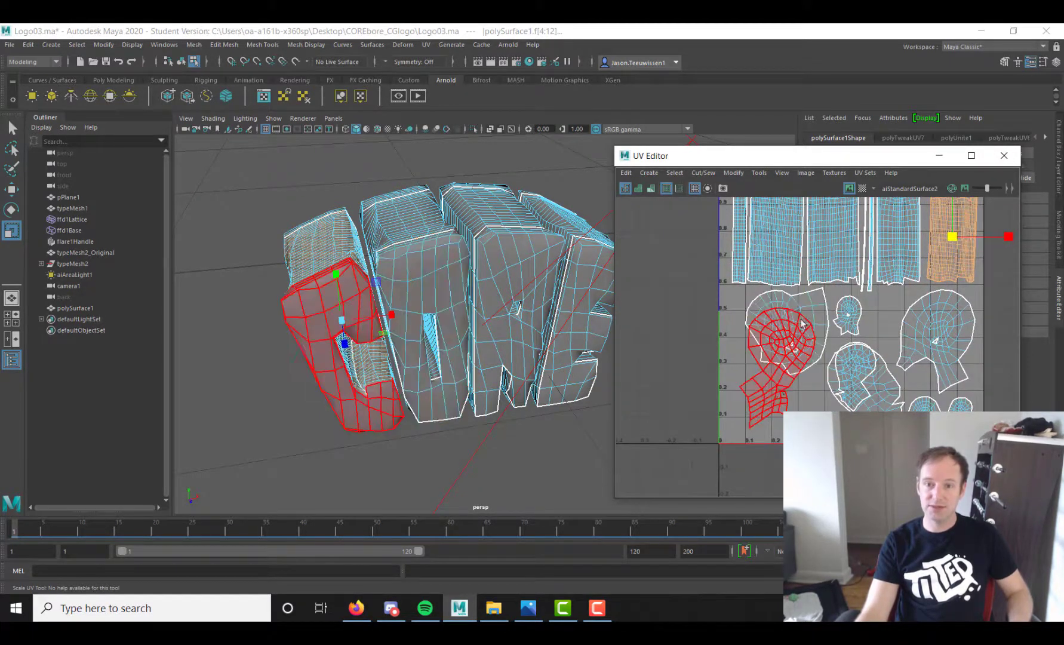
click(856, 387)
alt+middle_drag(856, 376, 849, 354)
key(w)
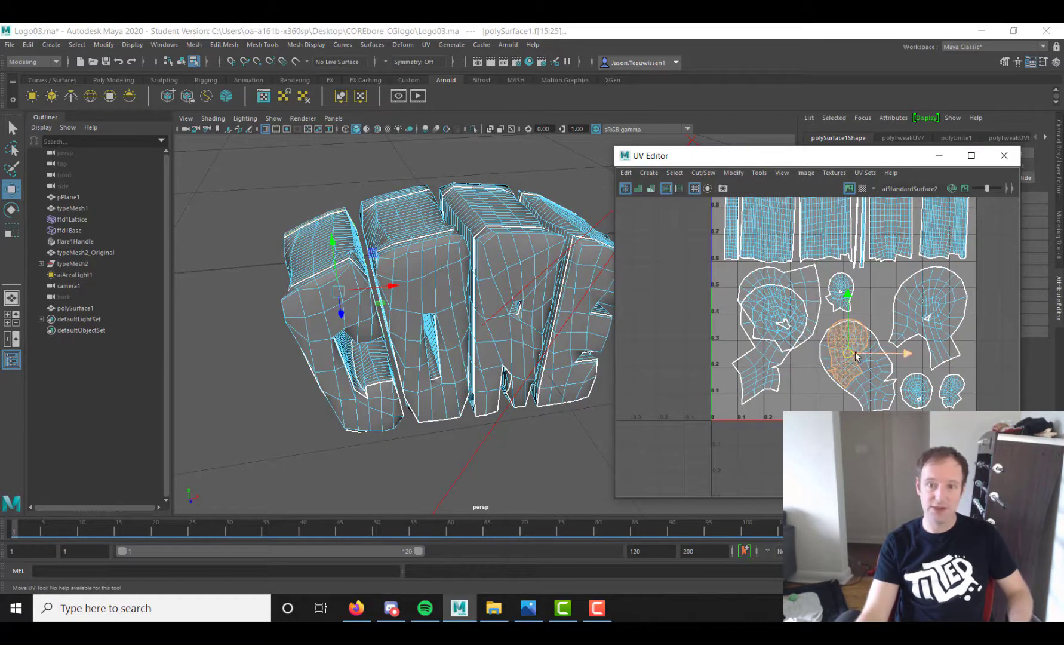
drag(839, 329, 801, 367)
alt+middle_drag(801, 367, 808, 363)
scroll(807, 363, up, 1)
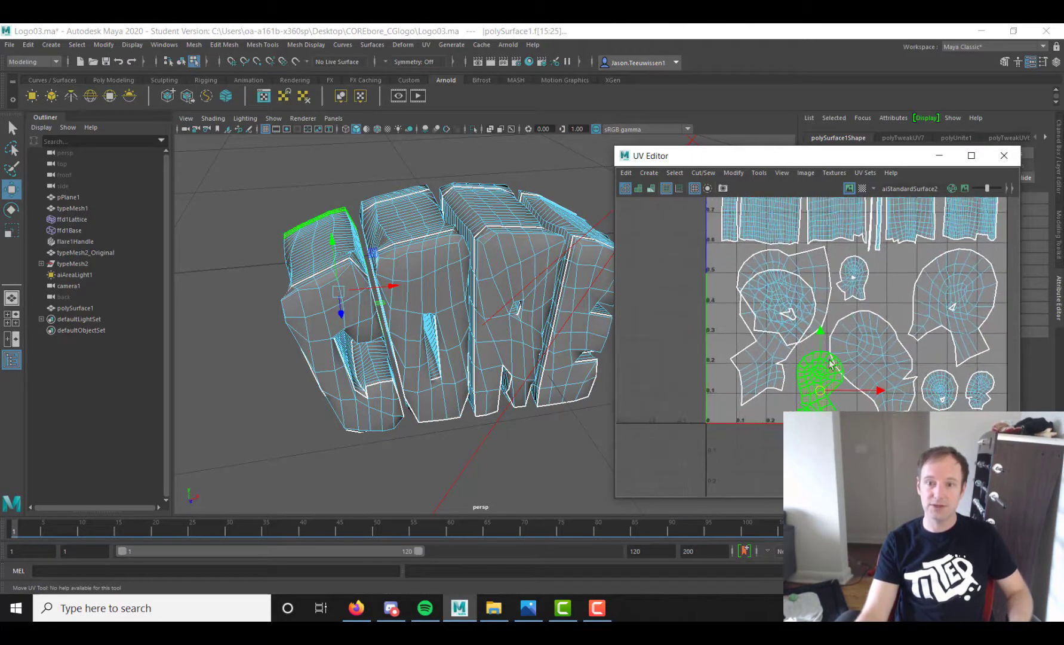
Step: Rotate the C's front face UV shell, move it into the tile's lower left corner and scale it down
click(784, 360)
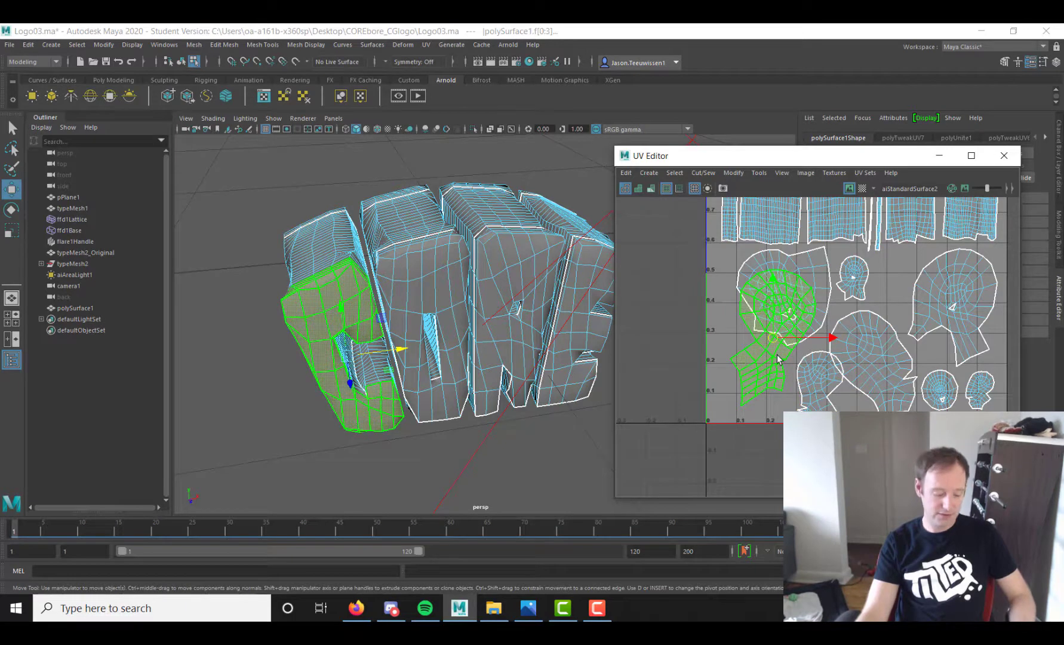
key(e)
drag(818, 382, 778, 409)
key(w)
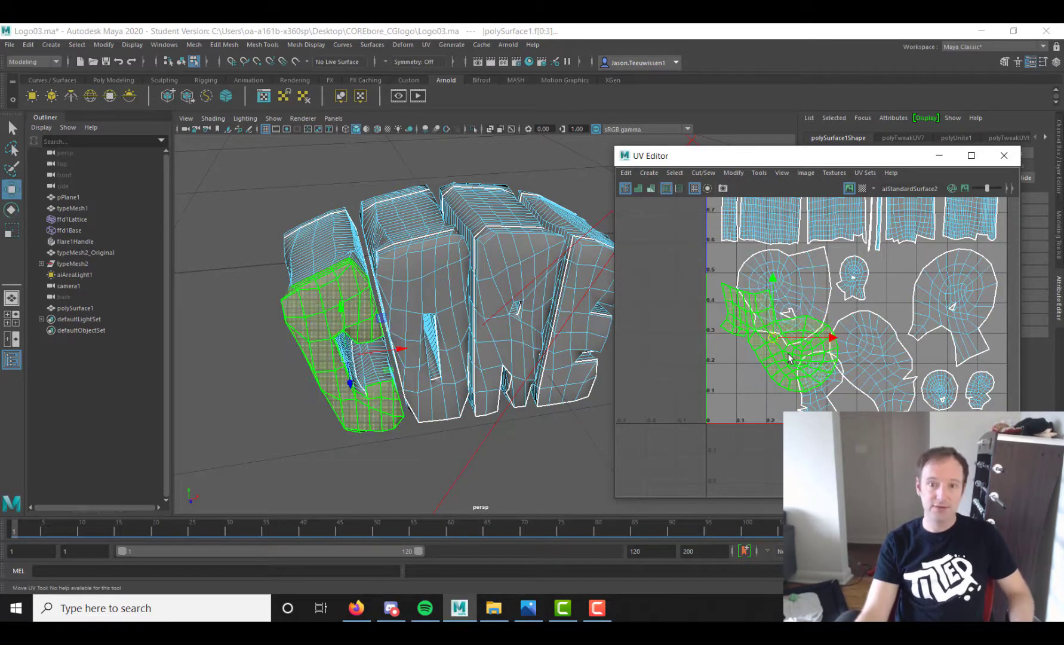
drag(773, 339, 758, 374)
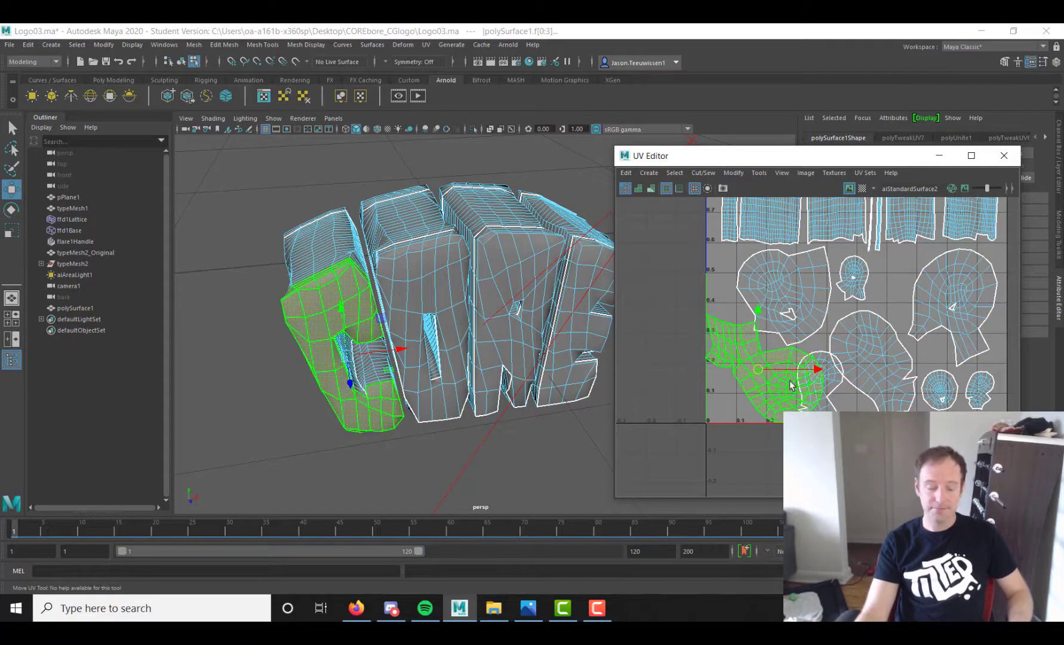
key(r)
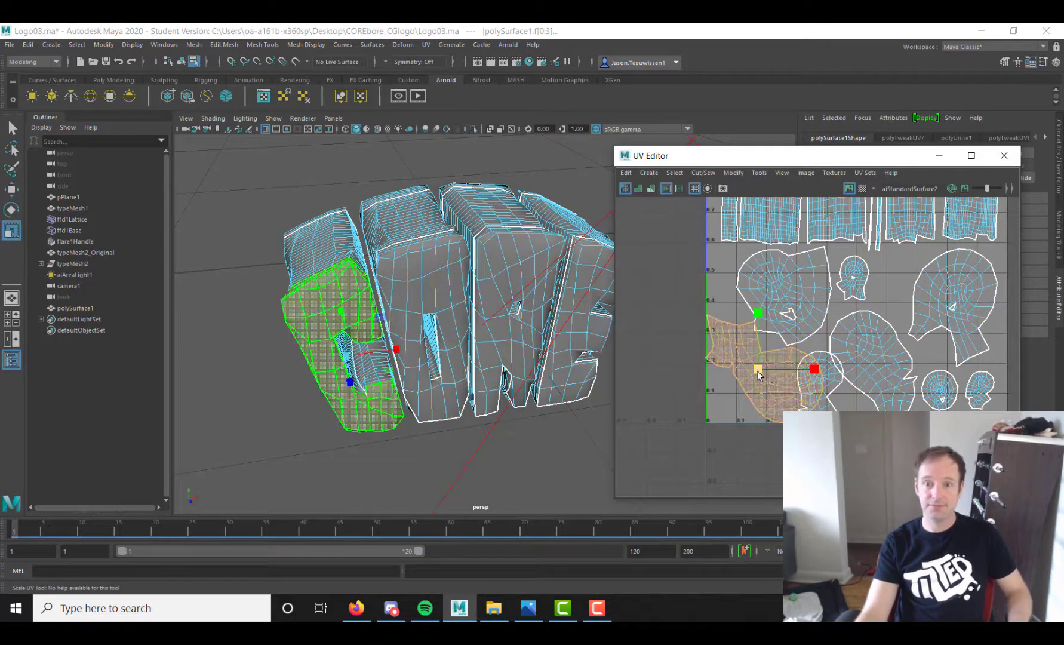
Step: Move the C's back face UV shell into the gap beside the small shell in the middle row and scale it down
click(824, 404)
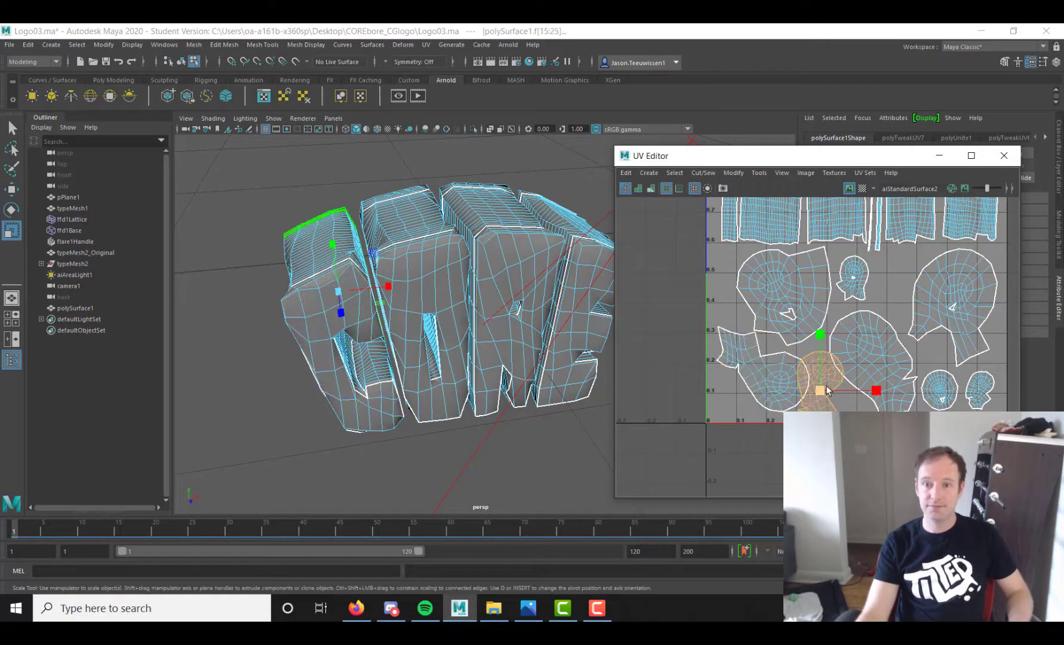
key(w)
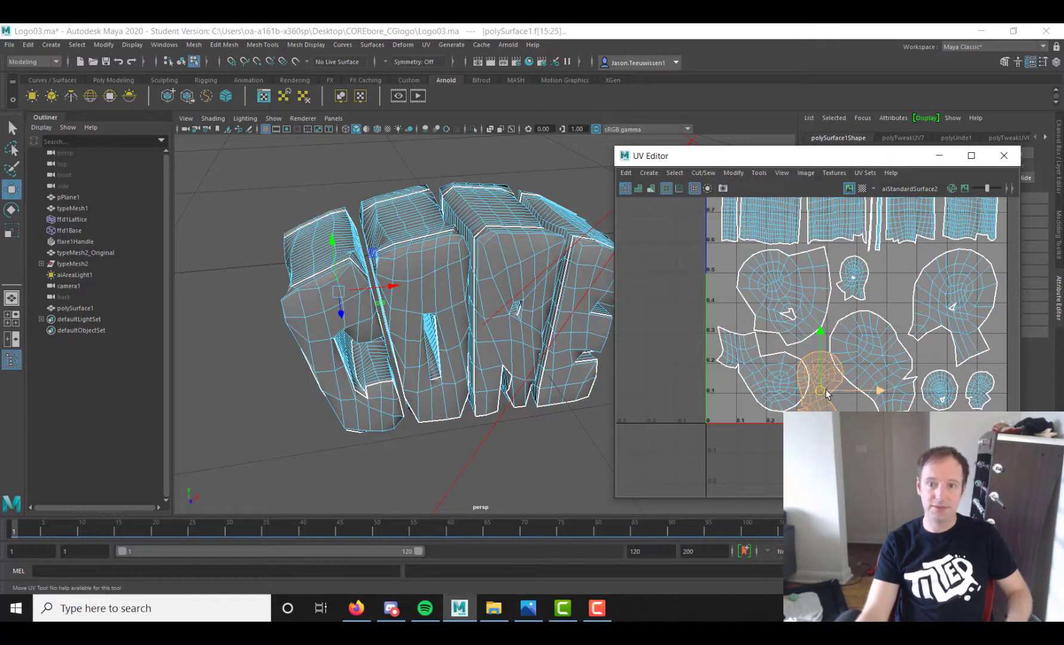
click(892, 287)
key(e)
key(r)
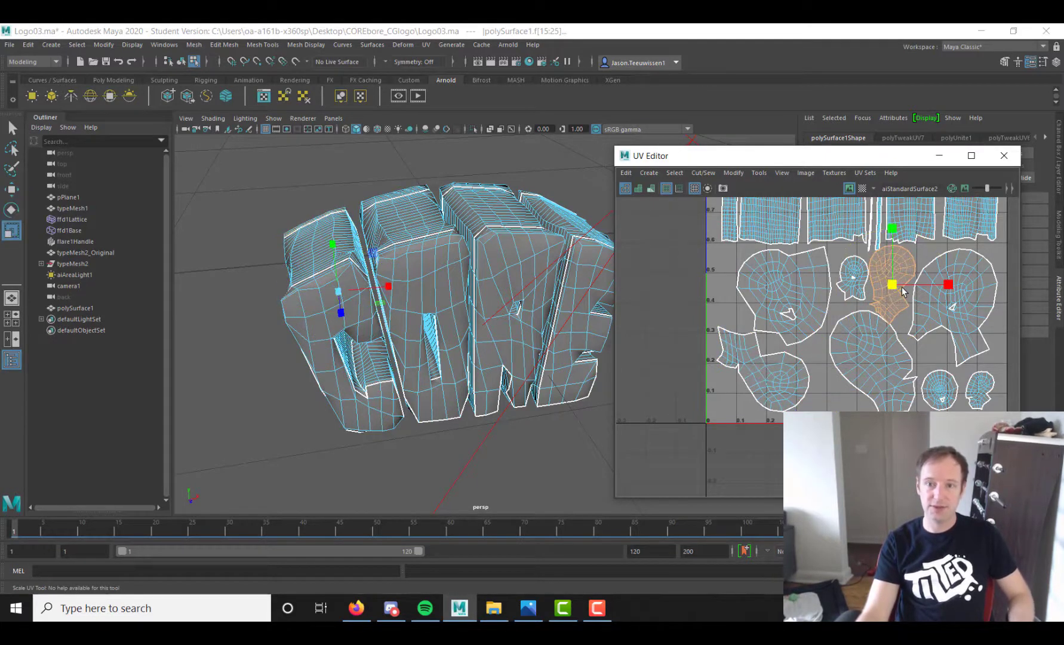
drag(896, 285, 878, 286)
Step: Nudge the C's front face UV shell slightly within the tile's lower left corner
click(767, 385)
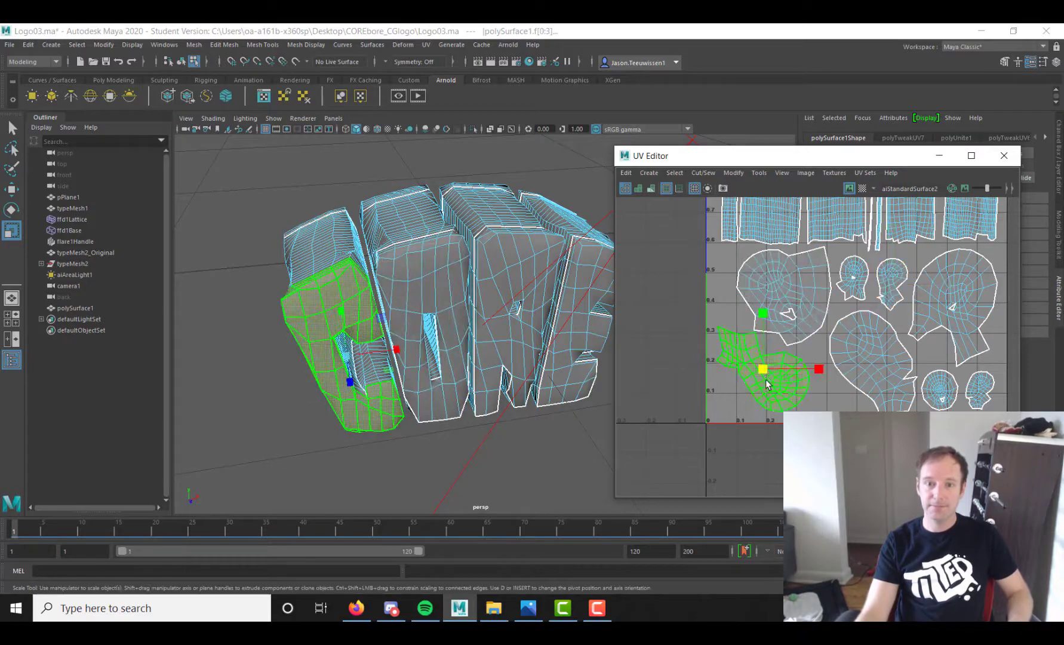
key(w)
drag(767, 372, 767, 375)
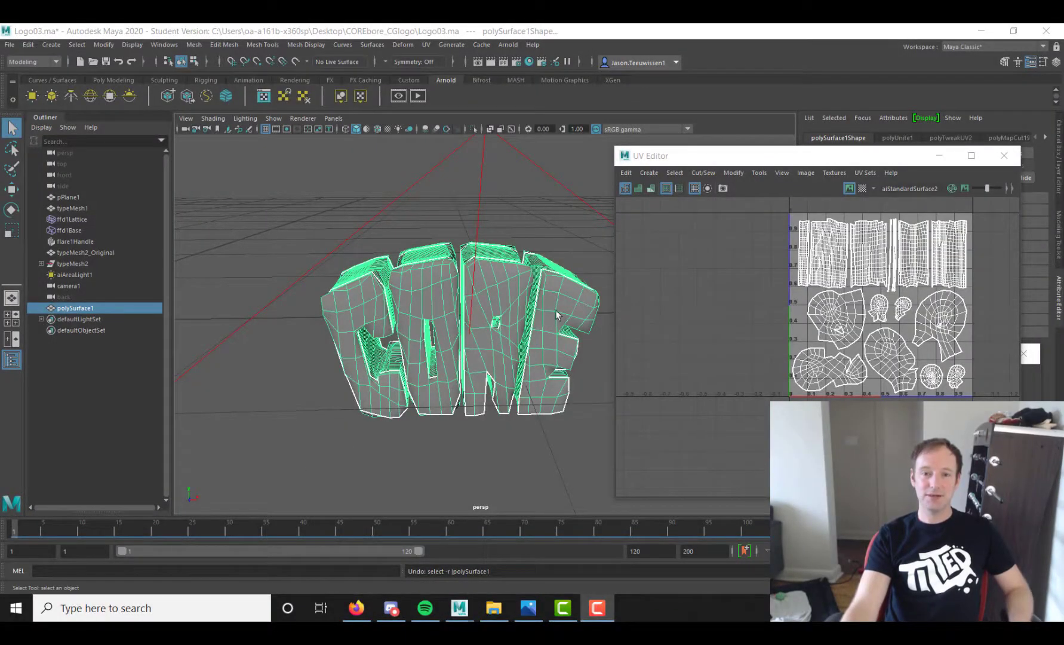
Step: Select the combined CORE mesh and send it to Mudbox as a new scene
alt+drag(557, 315, 413, 323)
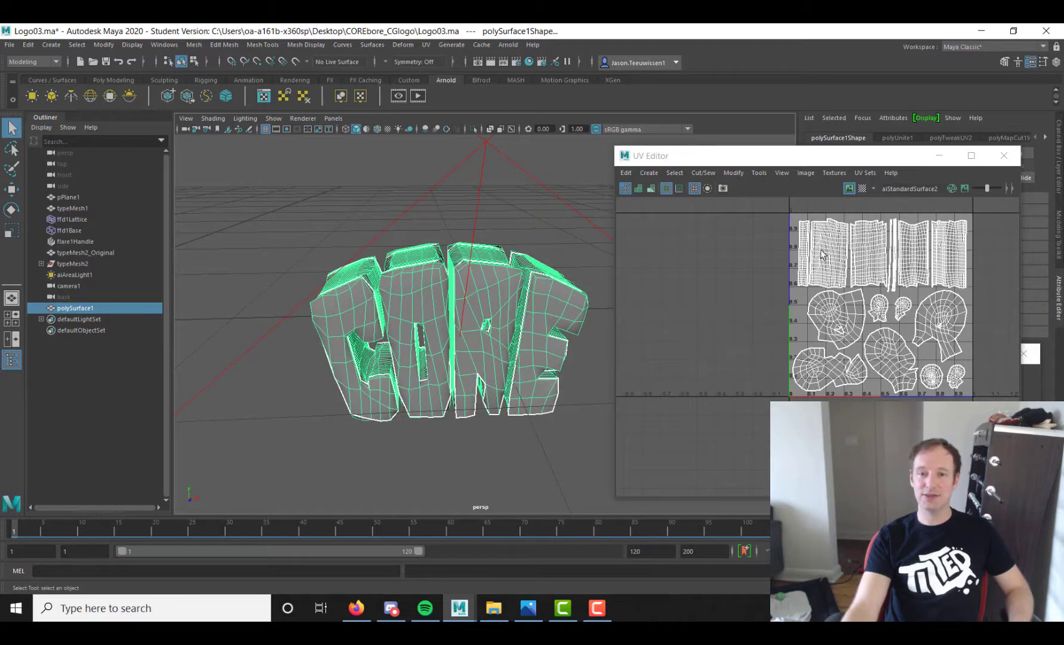
click(386, 224)
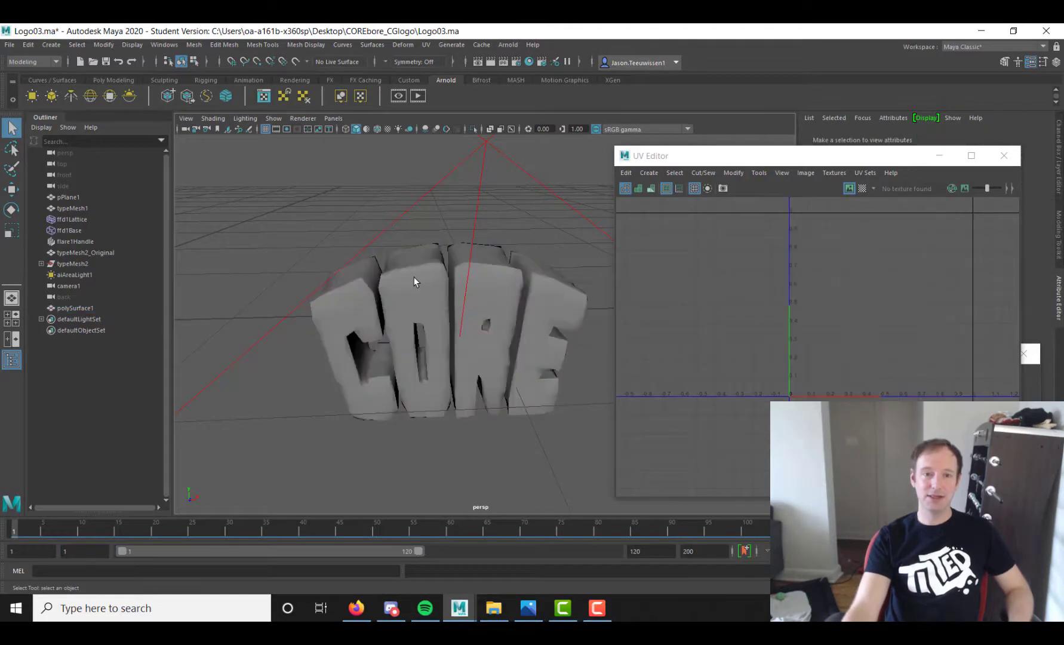
click(414, 279)
click(9, 45)
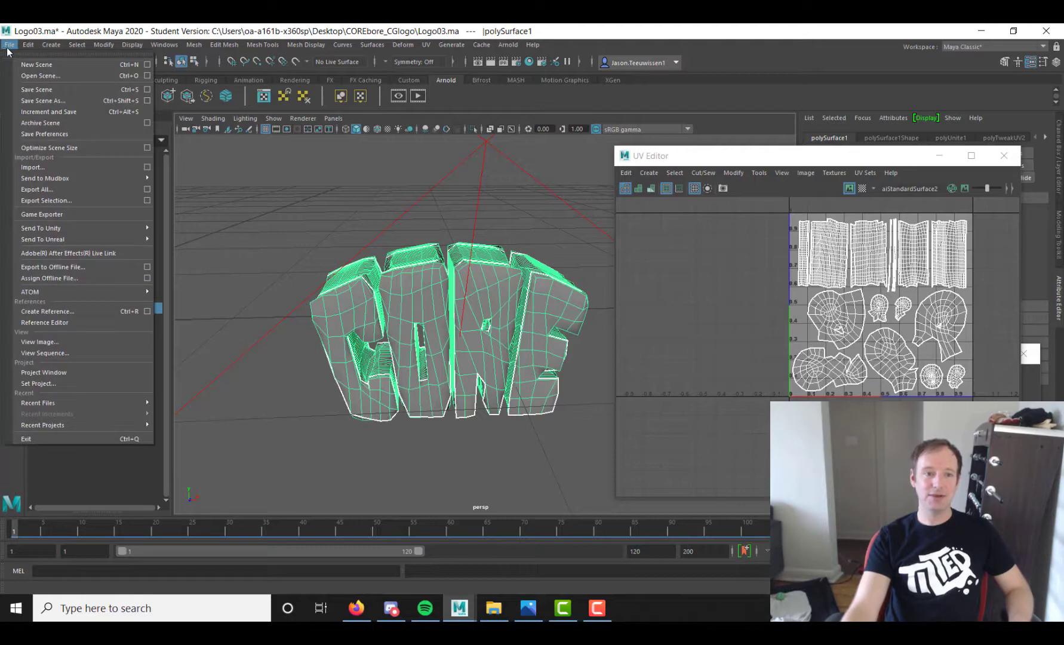
mouse_move(52, 178)
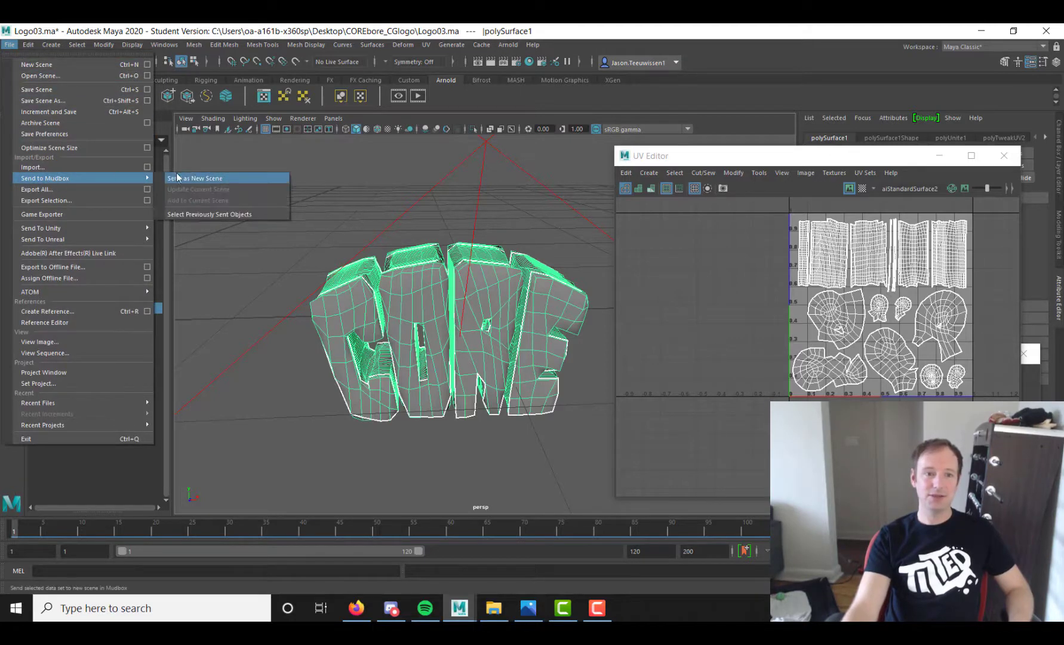
click(198, 178)
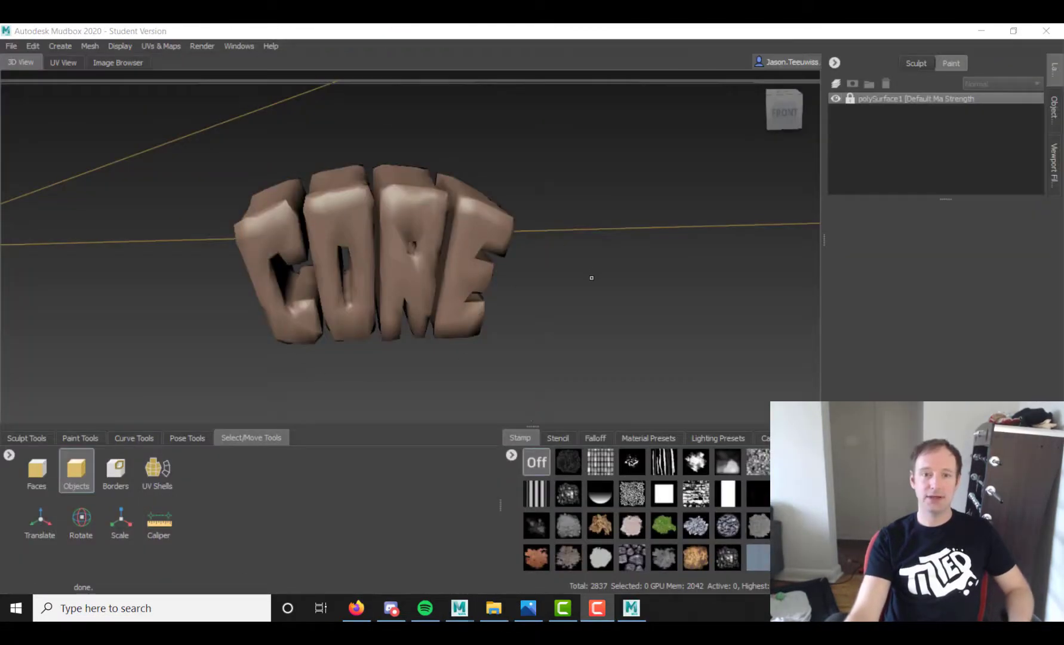
Step: Examine the imported CORE model and look through the sculpt, paint, curve, pose and select/move tool sets
alt+drag(592, 277, 573, 269)
alt+middle_drag(573, 268, 629, 292)
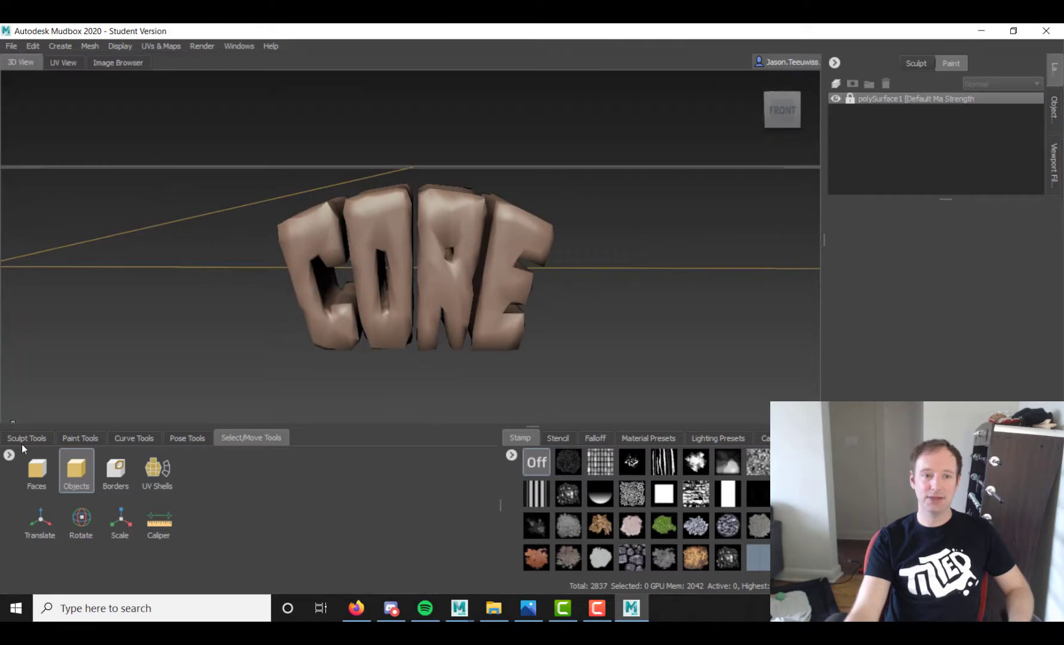
click(22, 443)
click(78, 437)
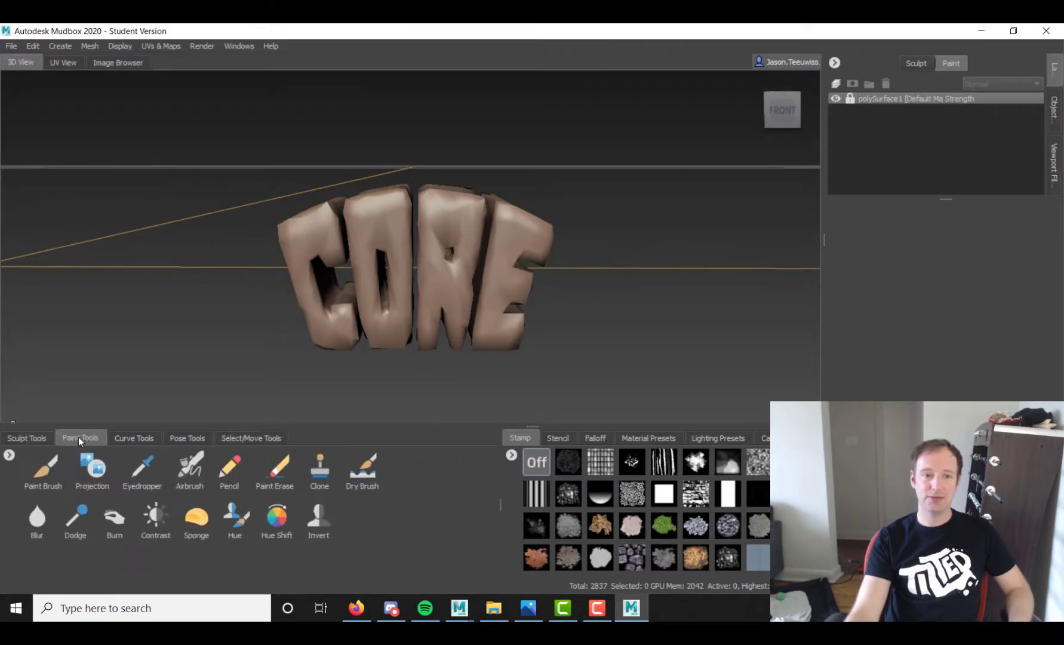
click(135, 438)
click(190, 439)
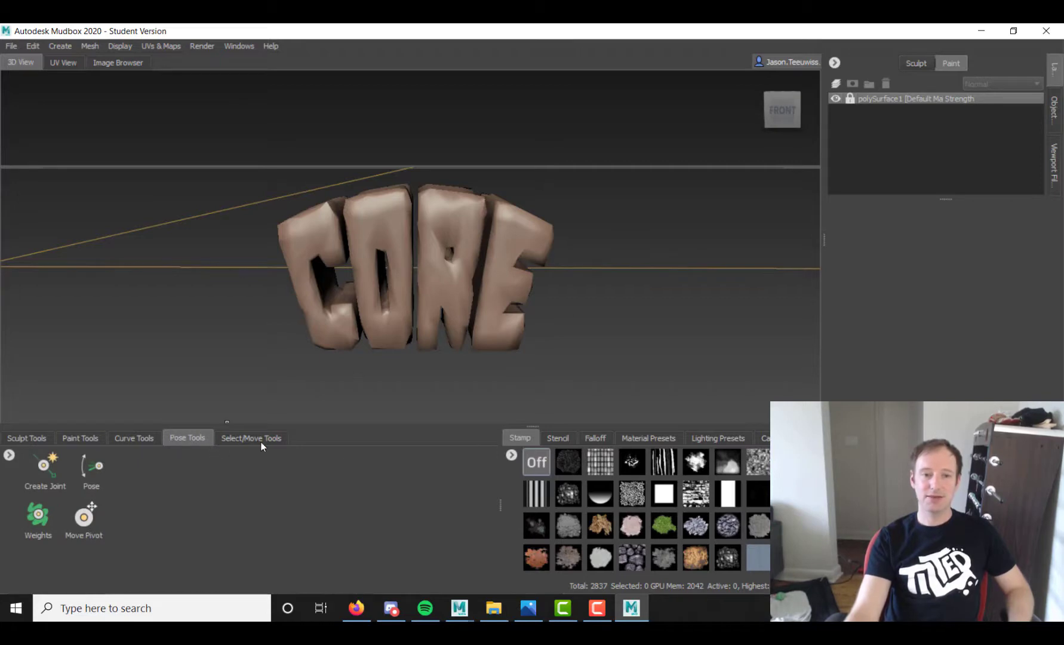
click(251, 439)
alt+drag(442, 374, 624, 316)
Step: Activate the Paint Brush and create a 4096 diffuse paint layer on the CORE model, saved as TIFF [8 bit, RGBA]
click(81, 438)
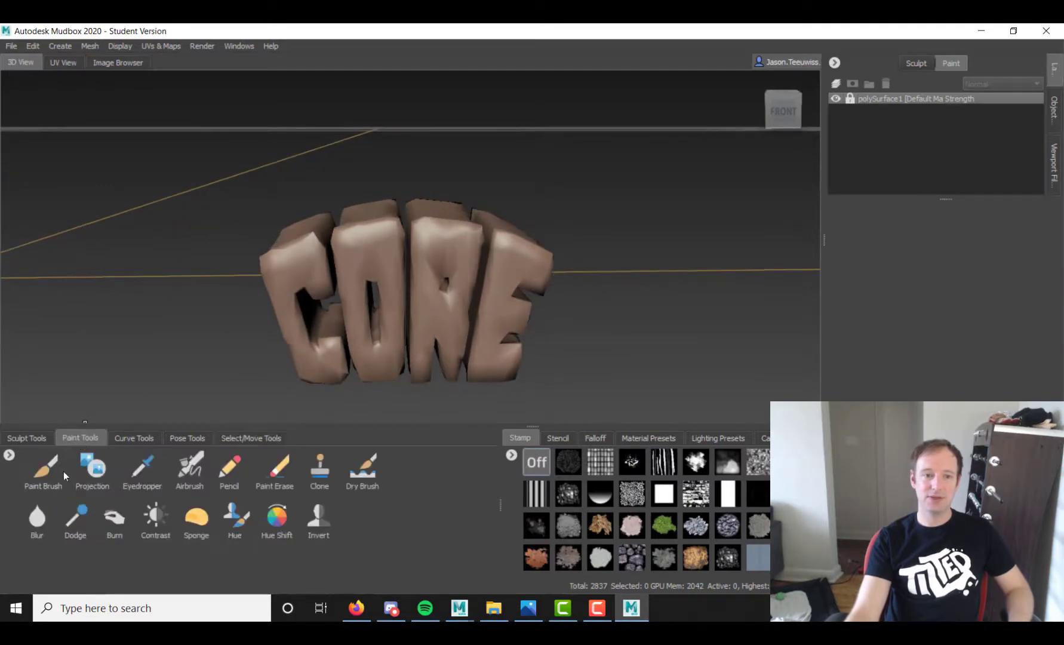
click(51, 476)
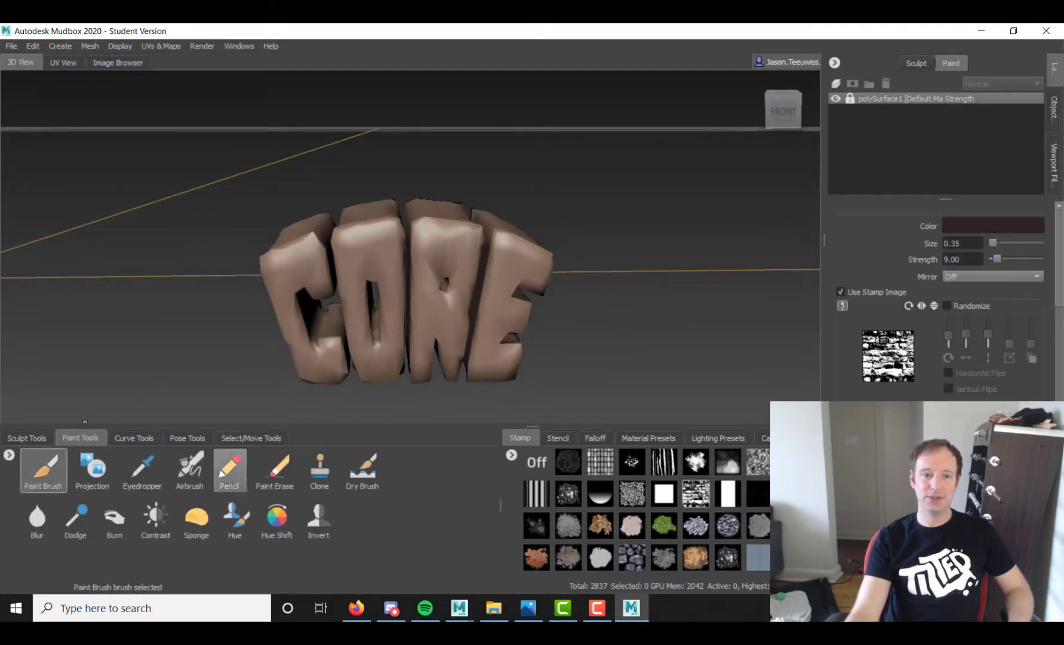
click(431, 310)
drag(502, 254, 575, 167)
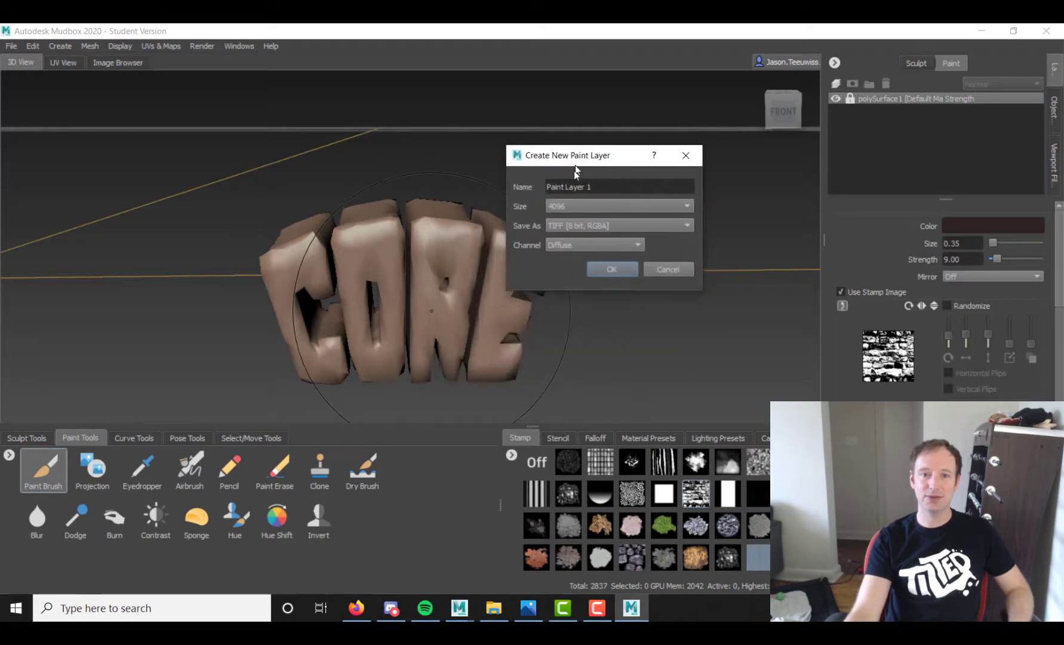
click(621, 207)
click(620, 207)
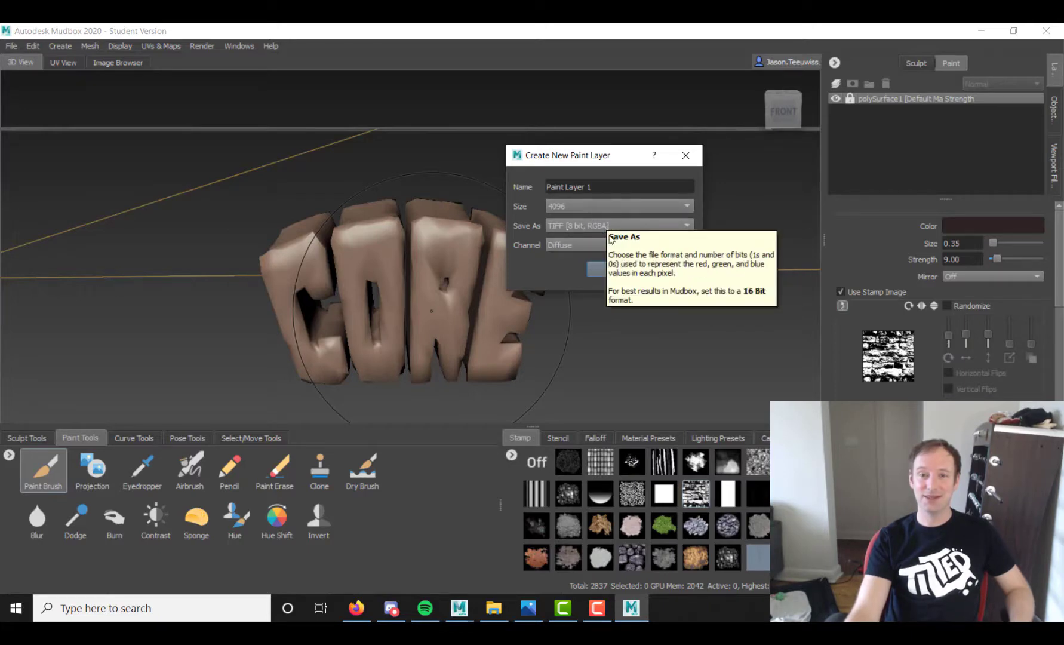
click(616, 270)
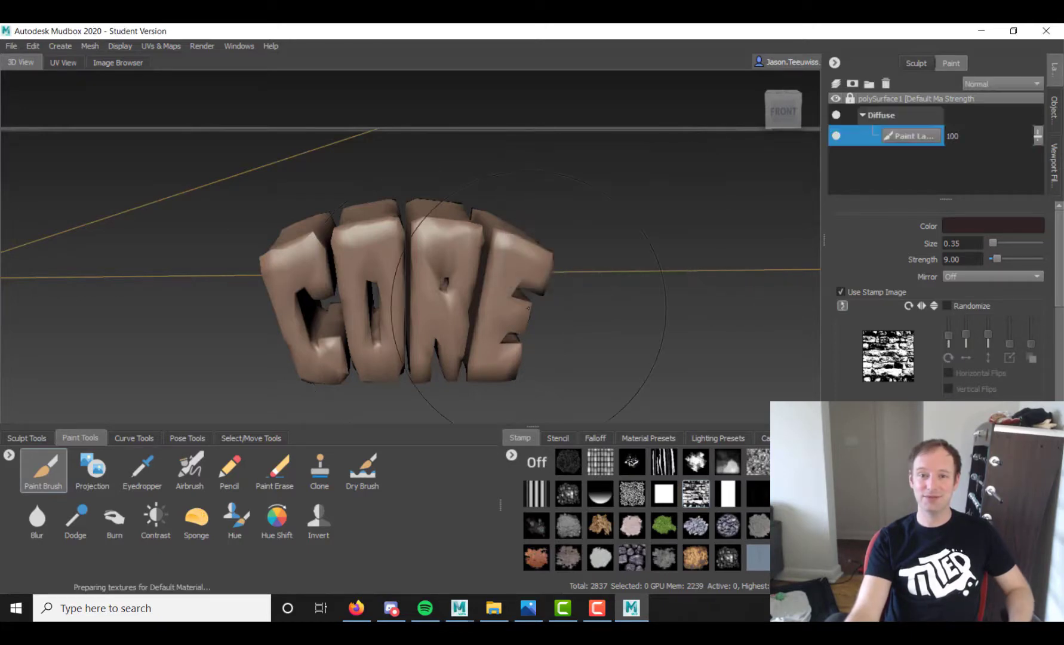
Step: Reduce the paint brush size to 0.28 and set its colour to a dark orange-brown
alt+drag(487, 305, 601, 293)
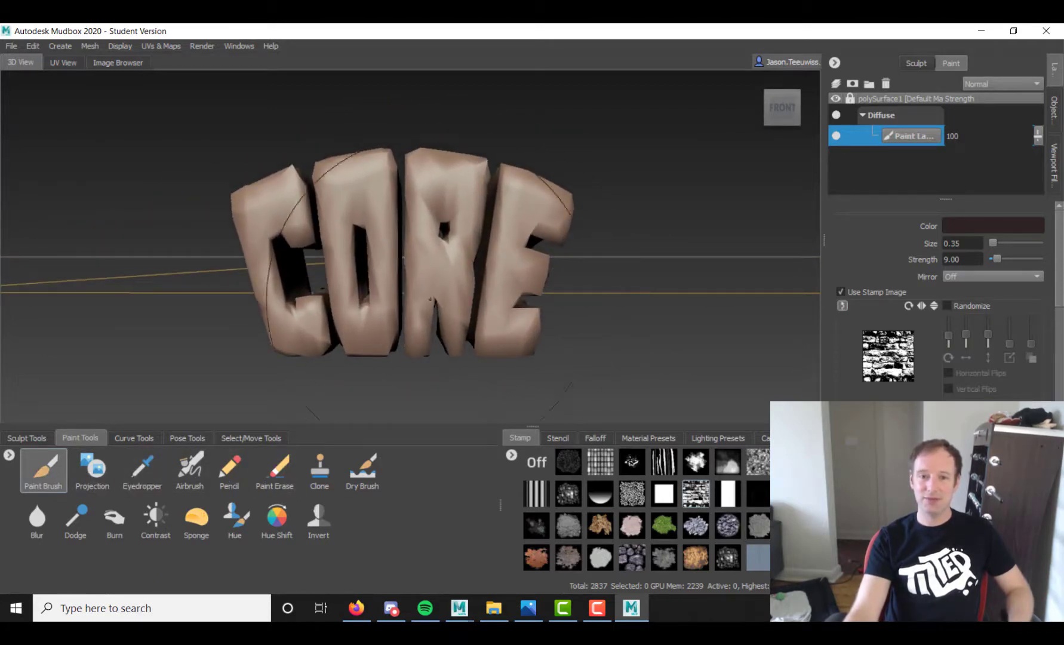
key(b)
mouse_move(425, 269)
mouse_down()
mouse_move(314, 269)
mouse_move(445, 269)
mouse_move(295, 269)
mouse_up()
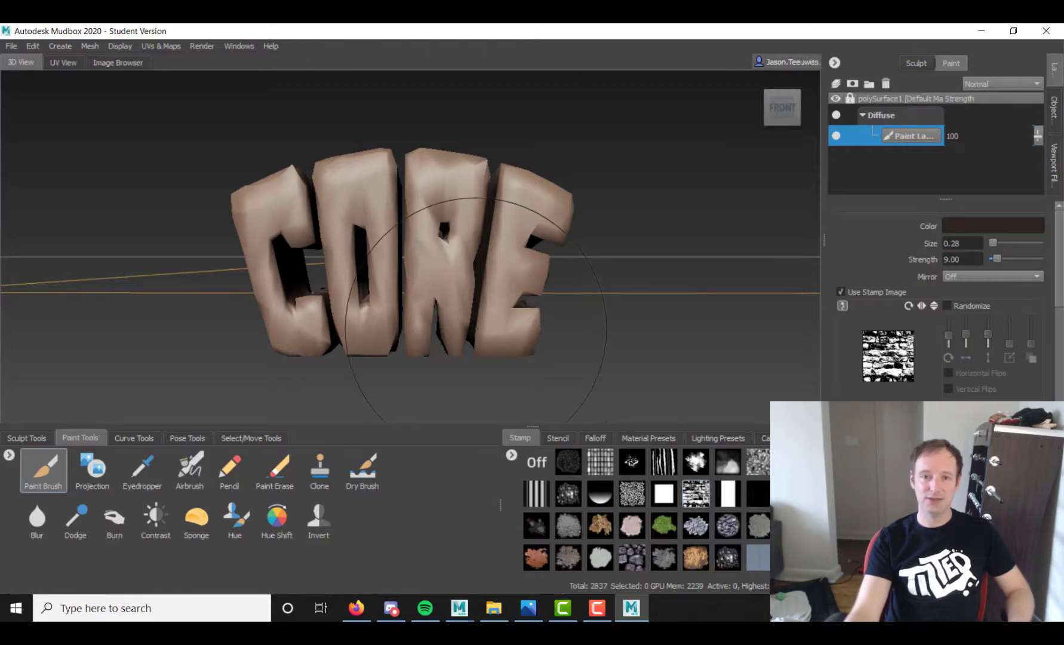
click(974, 231)
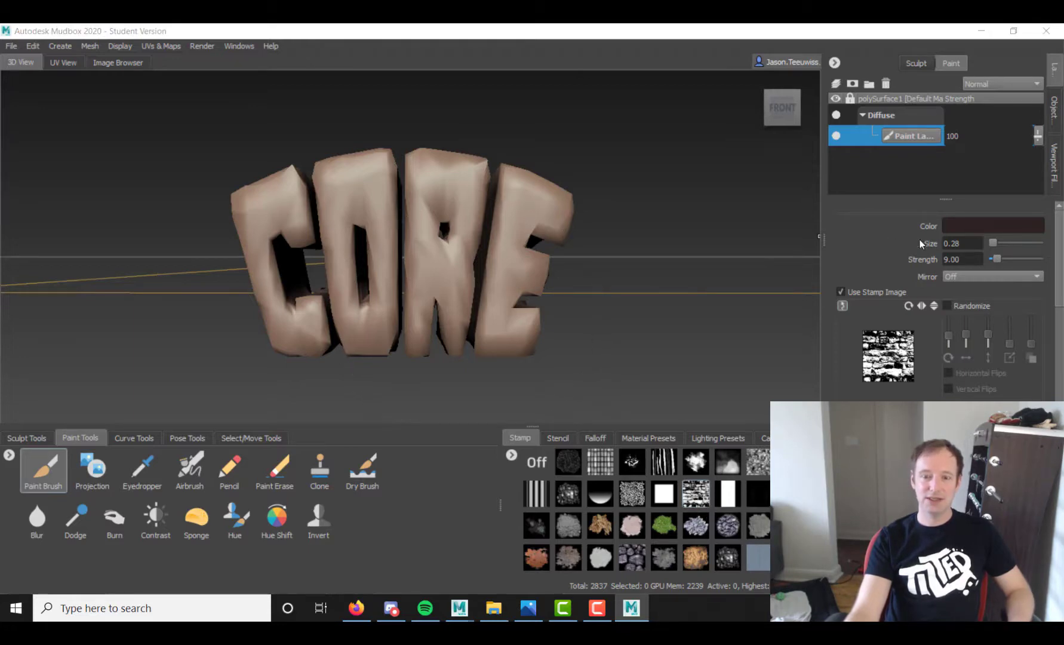
drag(37, 367, 711, 126)
click(666, 268)
drag(665, 268, 669, 265)
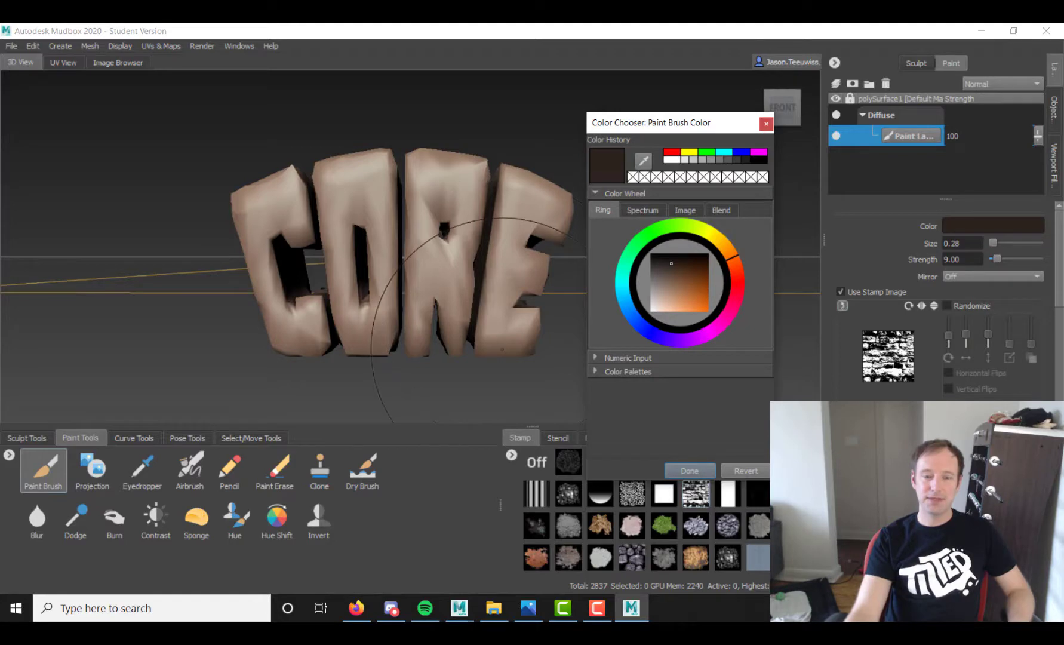
Step: Paint the dark brown stamp texture lightly over the front faces of the CORE letters
click(496, 339)
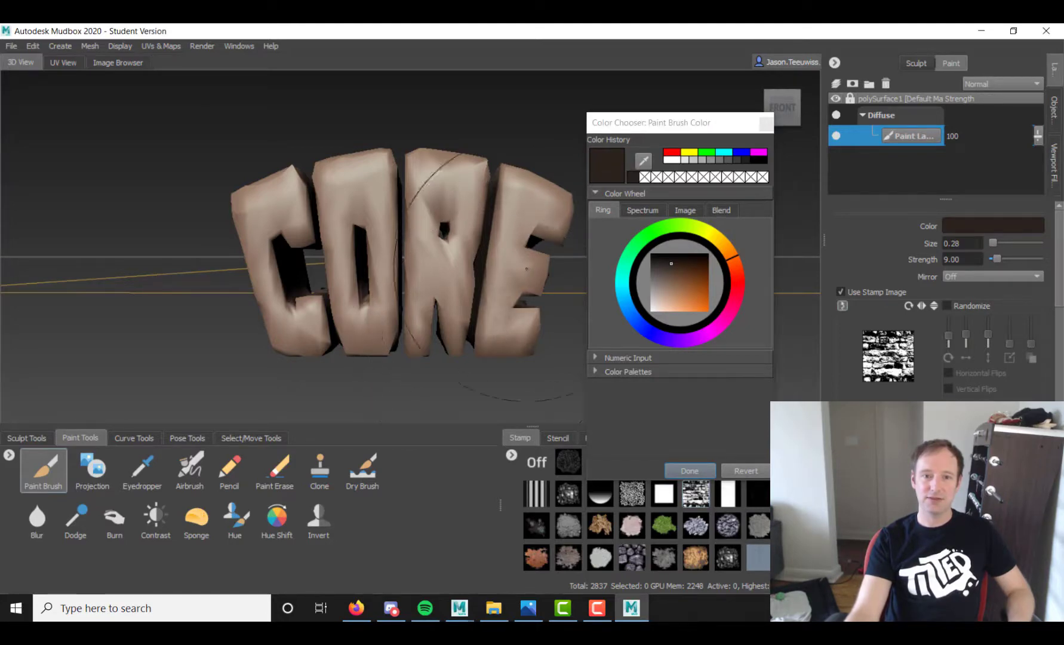
alt+drag(482, 281, 472, 309)
alt+right_drag(472, 309, 513, 326)
alt+middle_drag(513, 326, 444, 275)
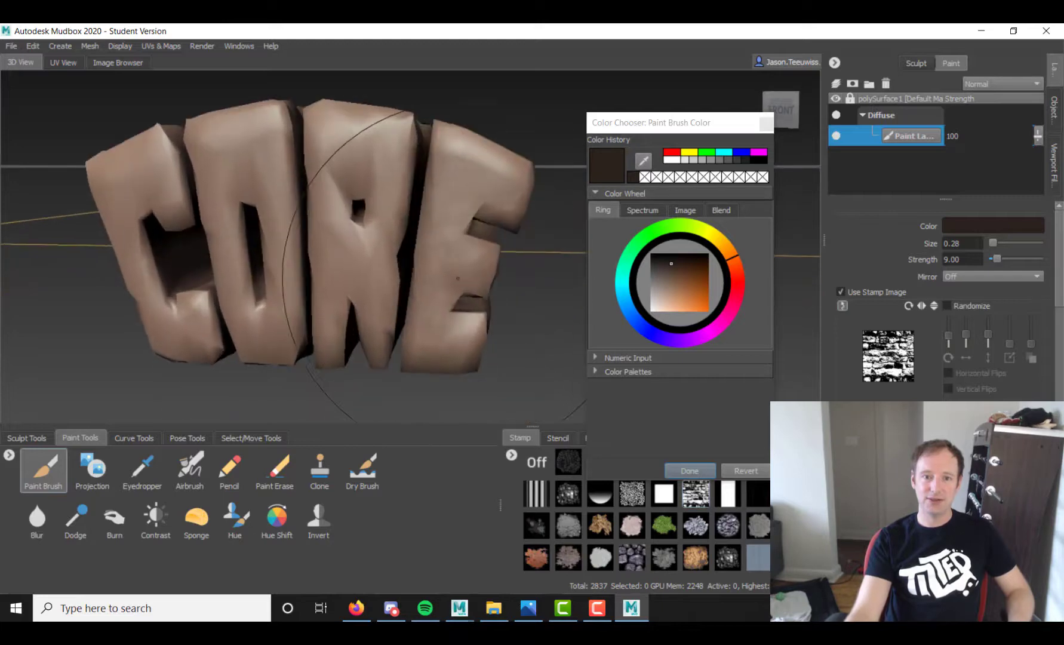
alt+drag(443, 274, 447, 273)
alt+right_drag(446, 274, 461, 287)
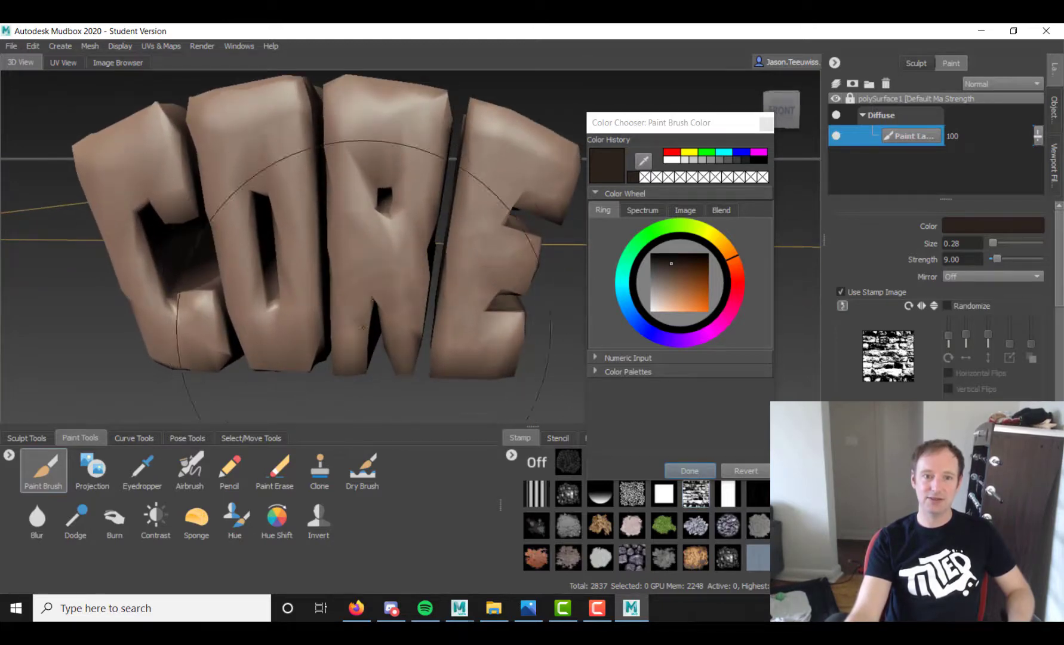
alt+middle_drag(383, 191, 402, 225)
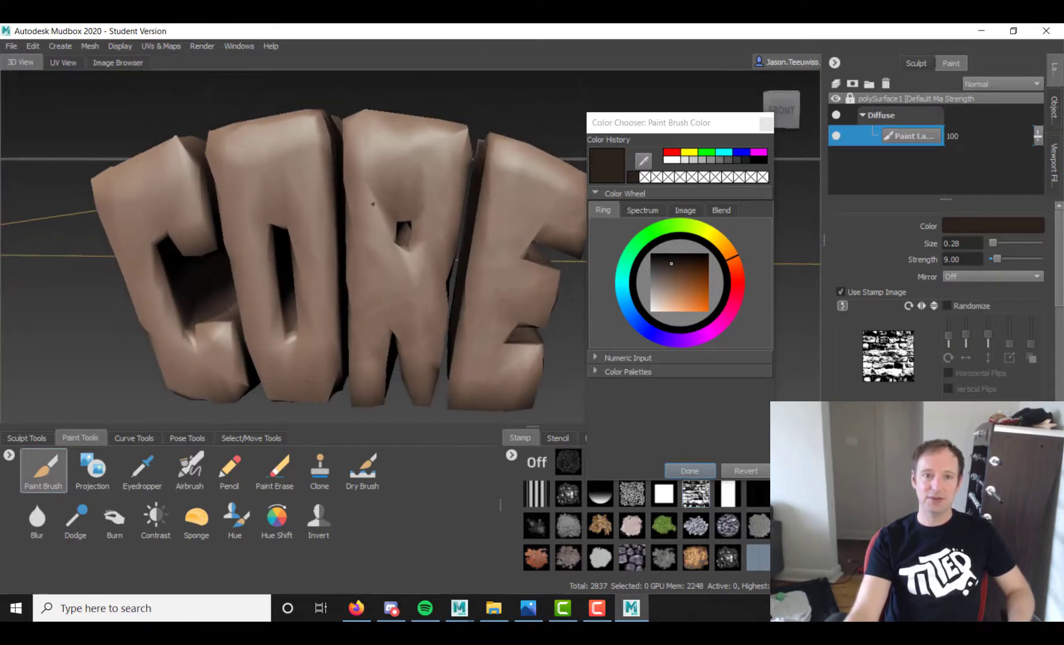
alt+middle_drag(241, 194, 359, 213)
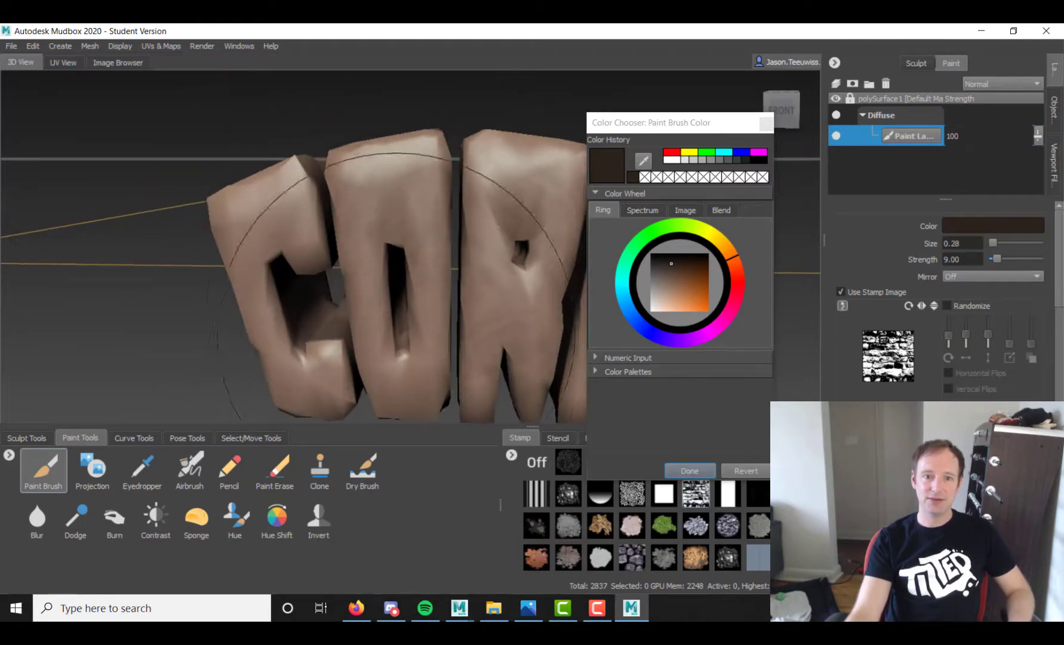
alt+middle_drag(388, 366, 394, 310)
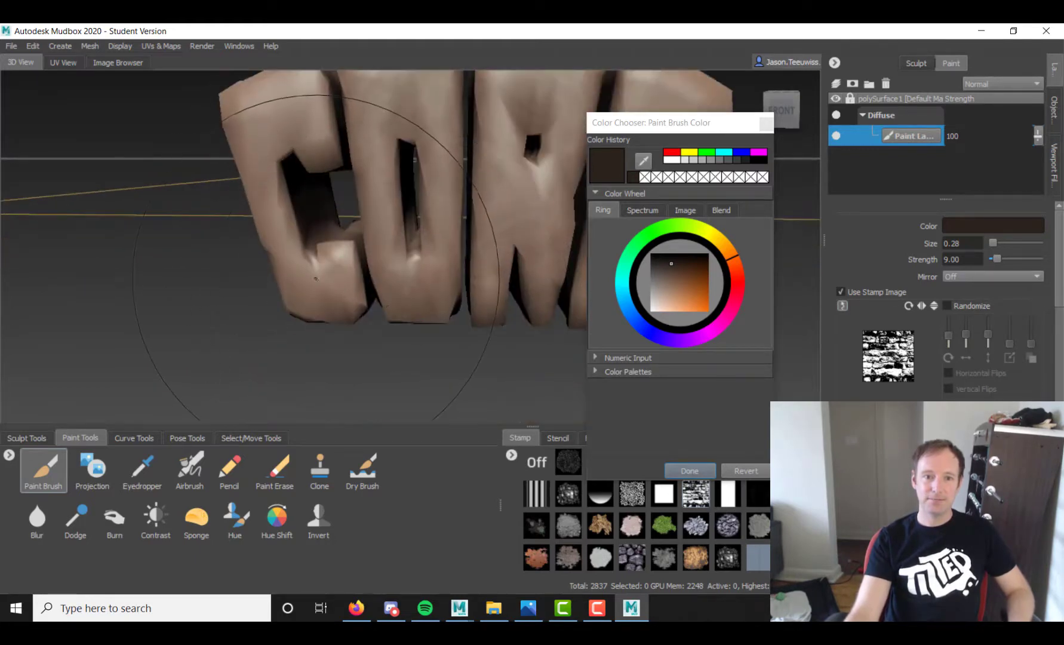
alt+middle_drag(319, 309, 362, 361)
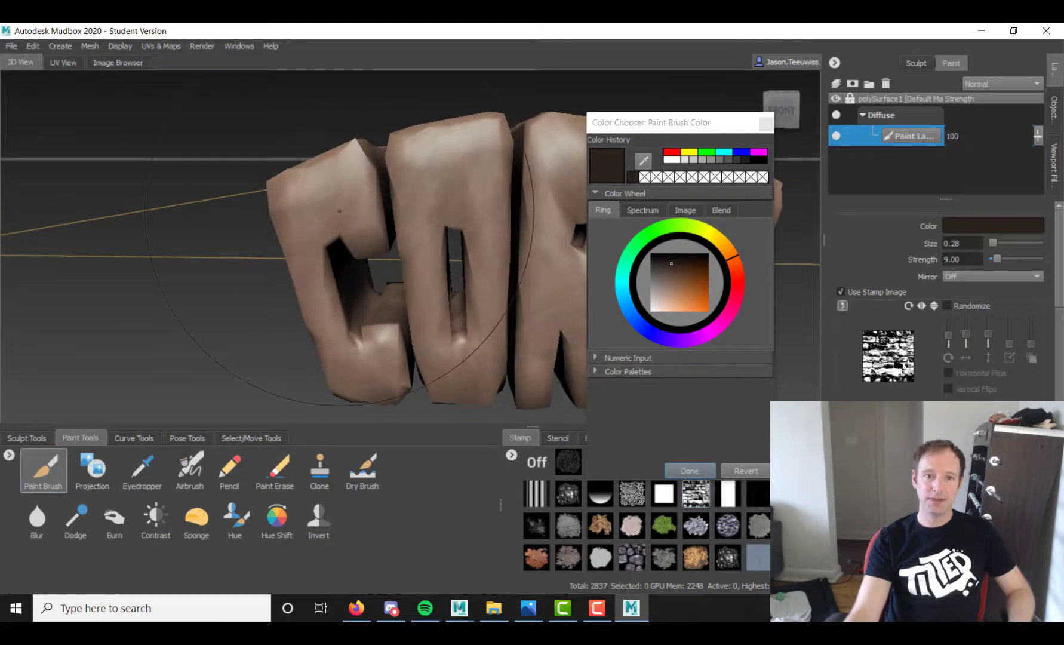
Step: Paint the same dark brown stamp texture over the top surfaces of the letters
mouse_move(375, 230)
alt+mouse_down()
mouse_move(367, 254)
mouse_move(377, 265)
alt+mouse_up()
alt+middle_drag(377, 264, 369, 241)
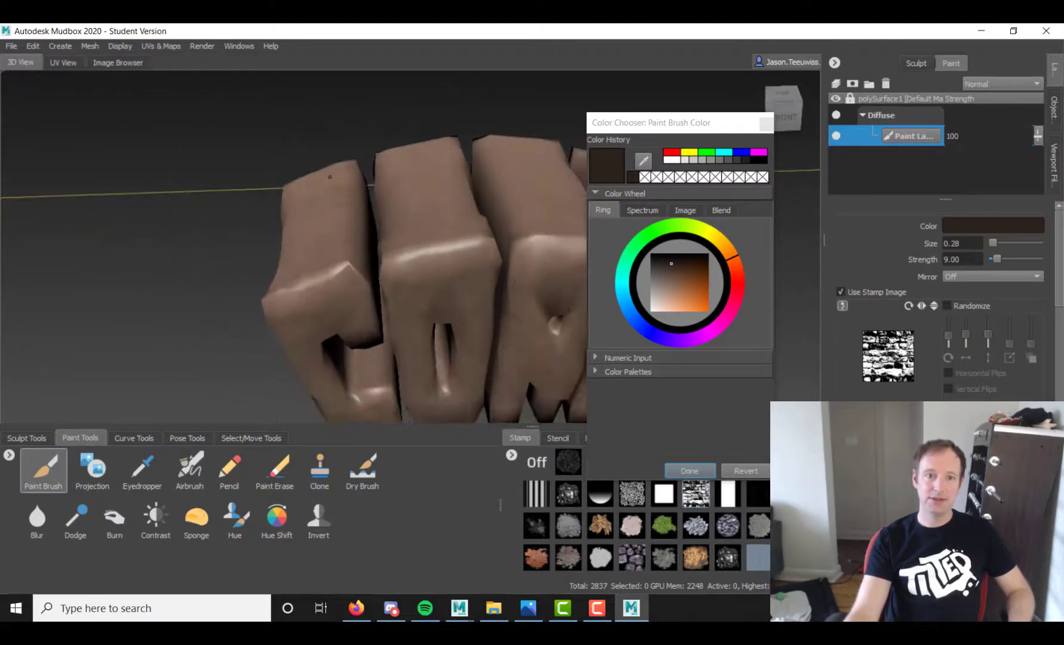
alt+middle_drag(463, 230, 230, 284)
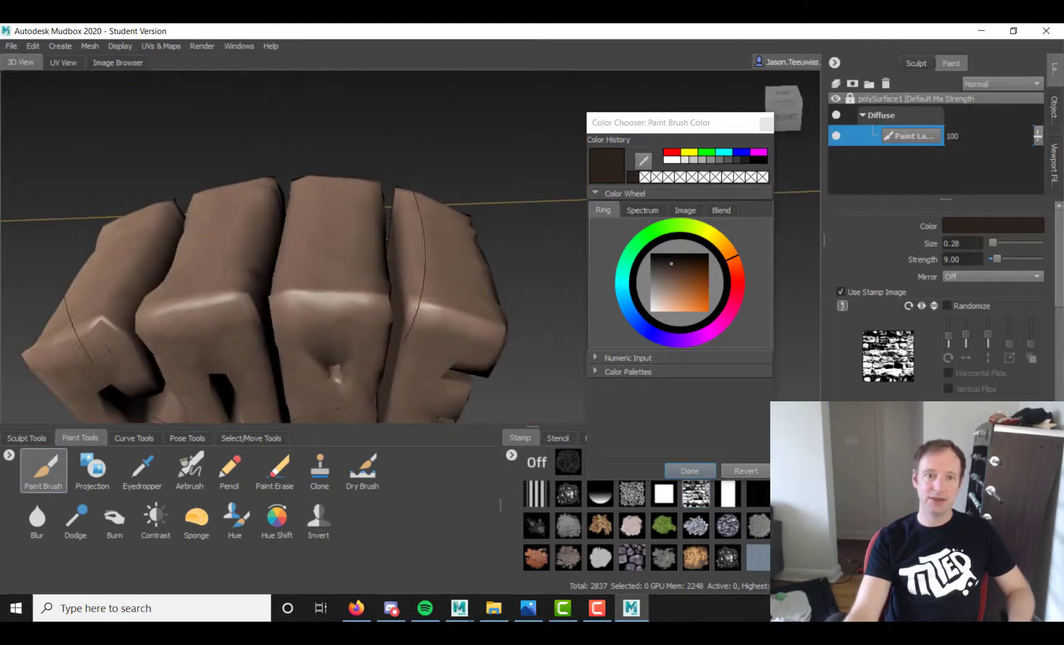
alt+drag(215, 267, 322, 245)
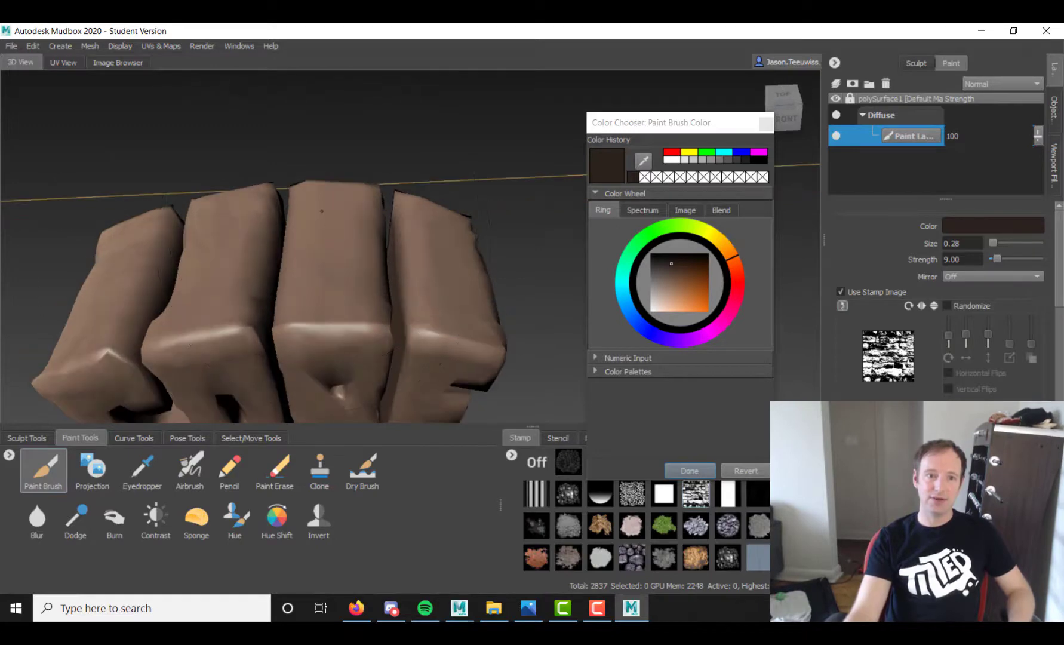
alt+drag(450, 302, 472, 248)
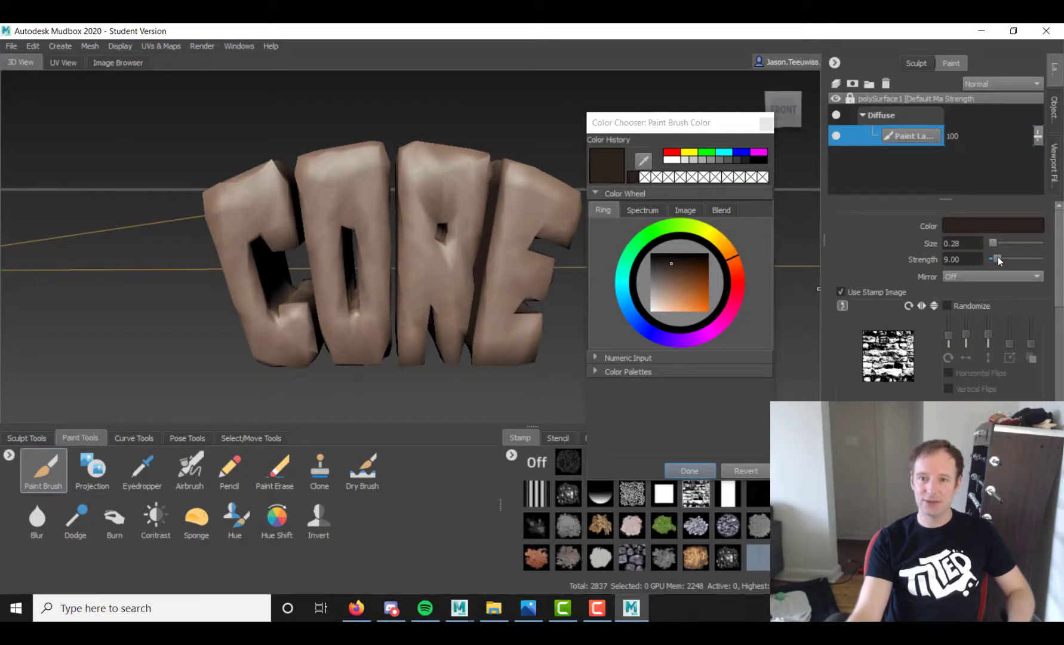
Step: Raise the brush strength to 16.40, paint more texture on the letters, and close the colour chooser
drag(999, 257, 1000, 257)
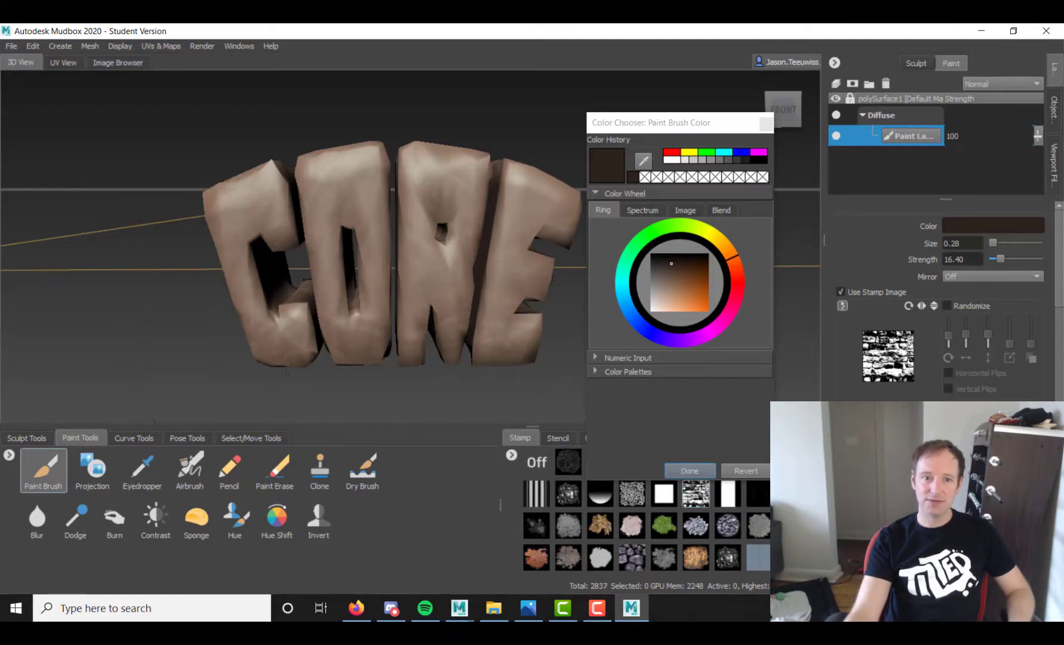
alt+drag(285, 352, 404, 294)
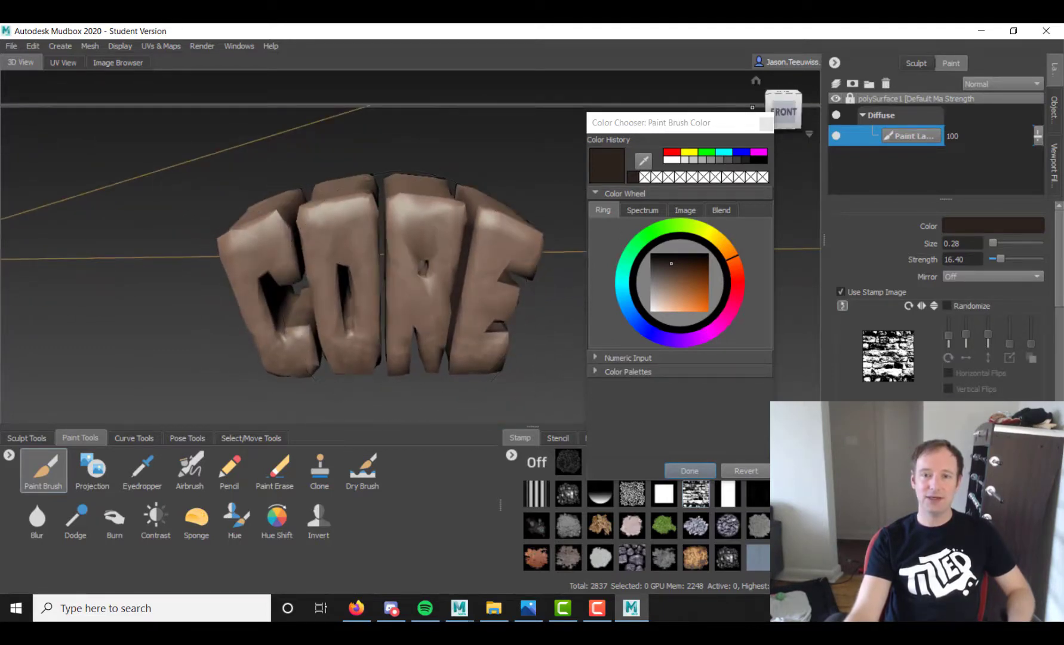
click(766, 124)
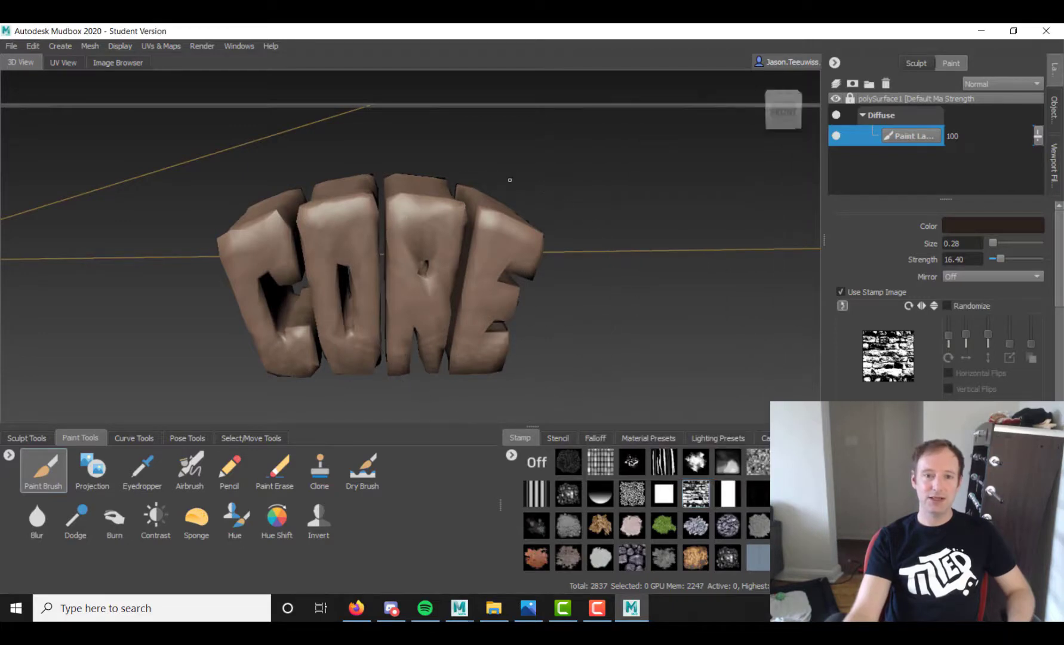
Step: Select the whole CORE model with the Objects selection tool
click(250, 438)
click(76, 471)
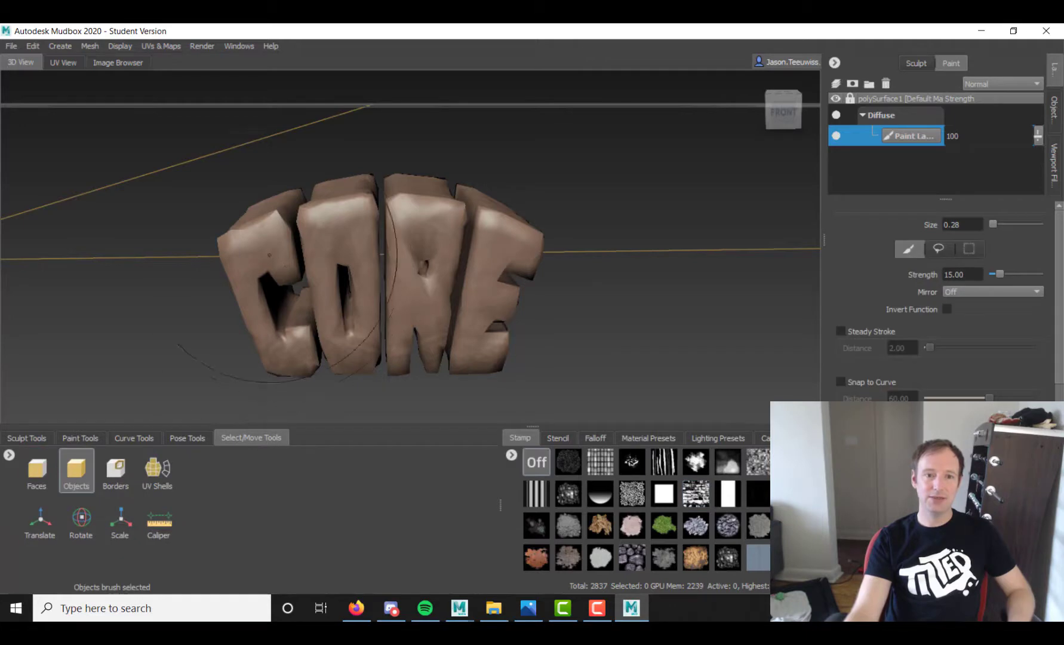
click(284, 275)
alt+right_drag(285, 276, 251, 276)
alt+drag(394, 341, 433, 297)
alt+middle_drag(436, 297, 387, 295)
Step: Update the current Maya scene from Mudbox, naming the merged diffuse texture file logo_WColour on the default path
click(18, 48)
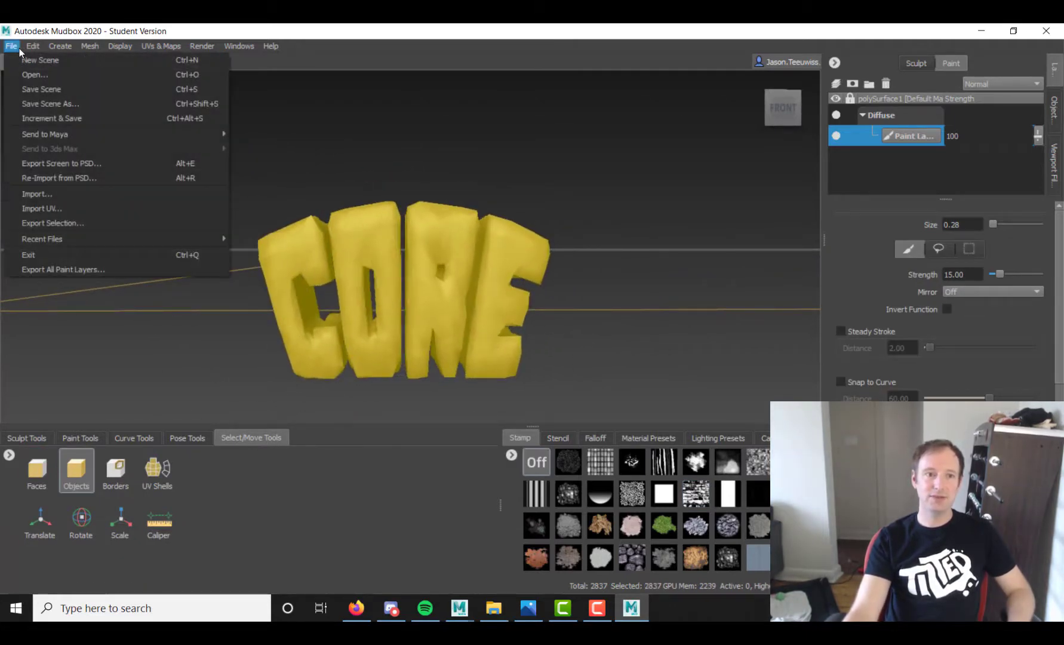
mouse_move(52, 139)
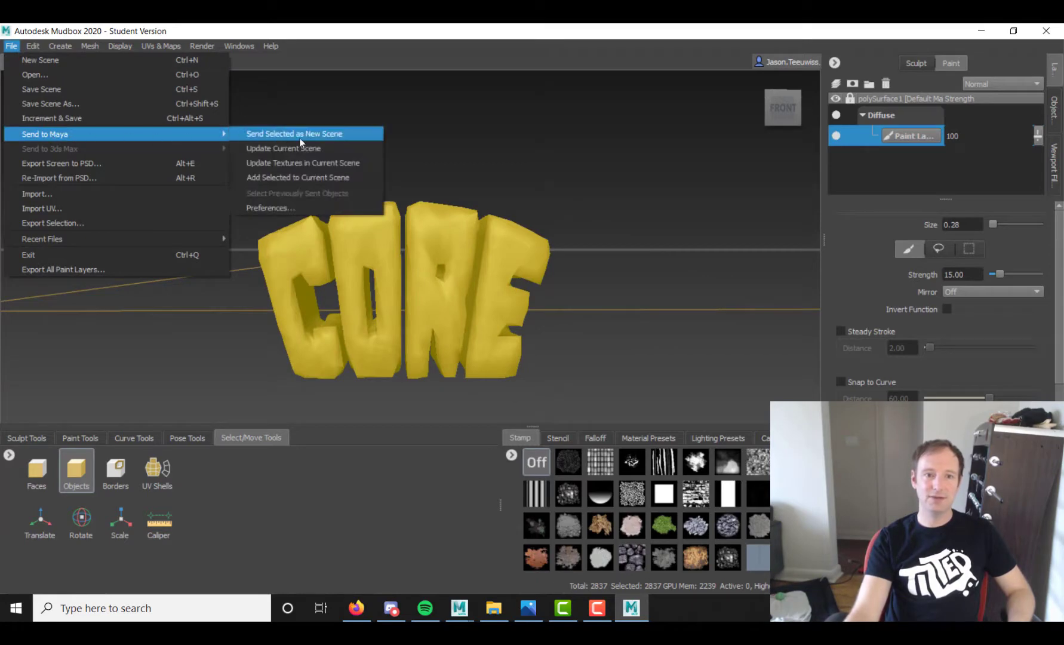
click(315, 150)
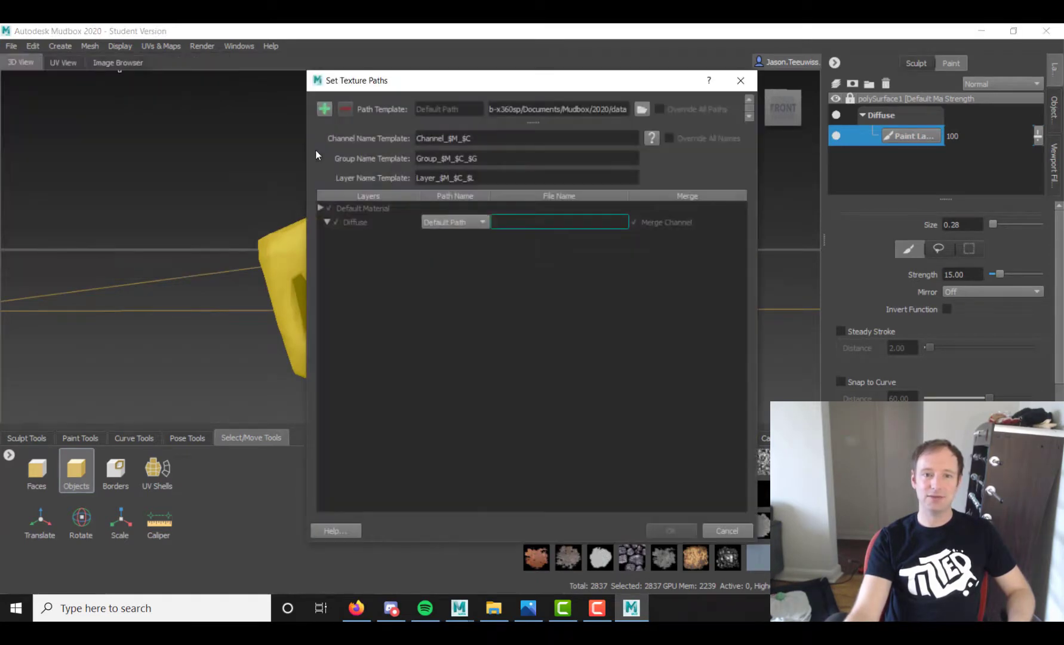
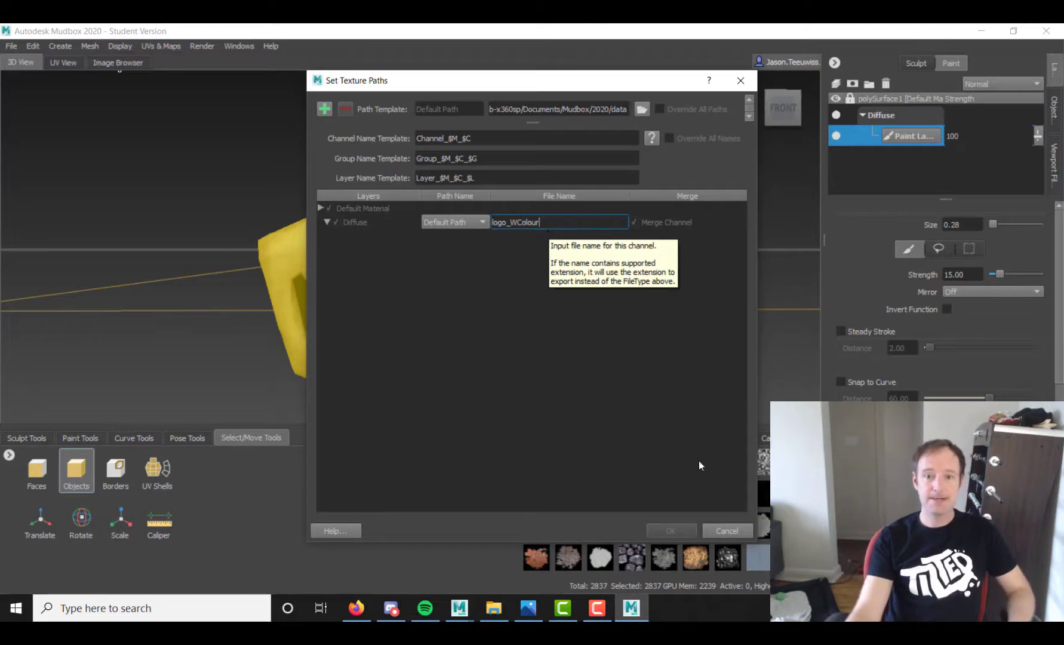
click(440, 227)
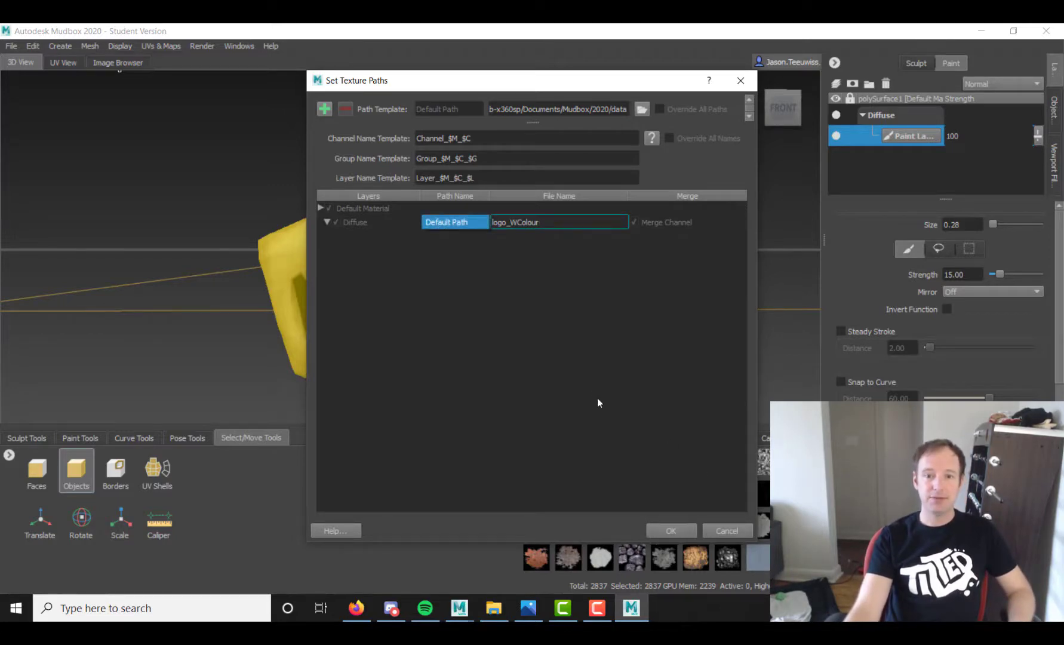
click(672, 531)
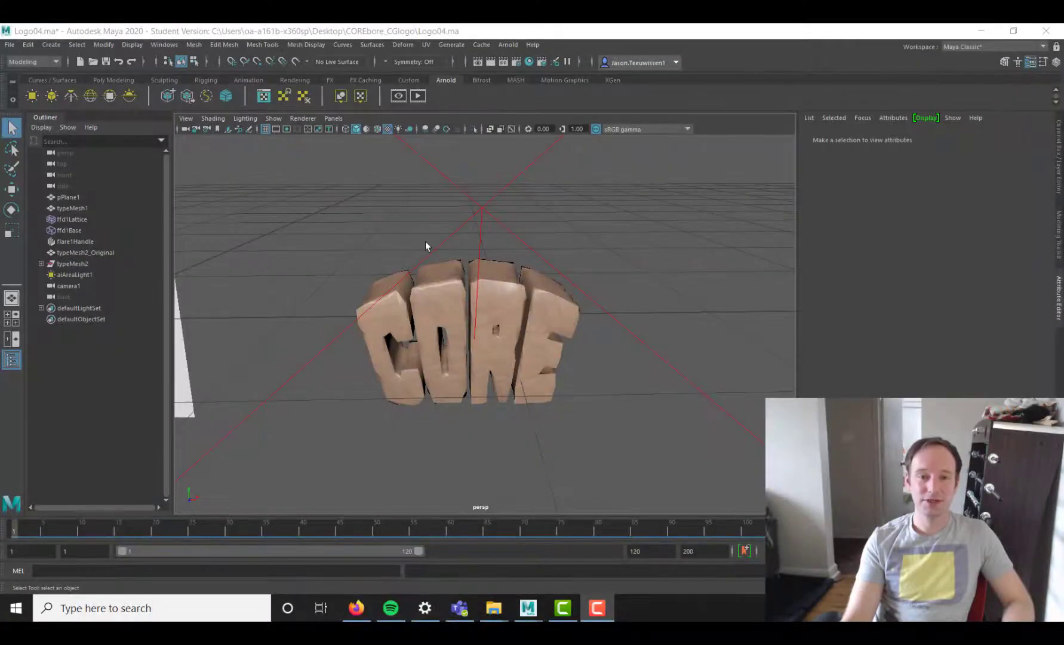
Step: In Maya, select the letter E, look through camera1 and go to frame 2 of the timeline
click(551, 314)
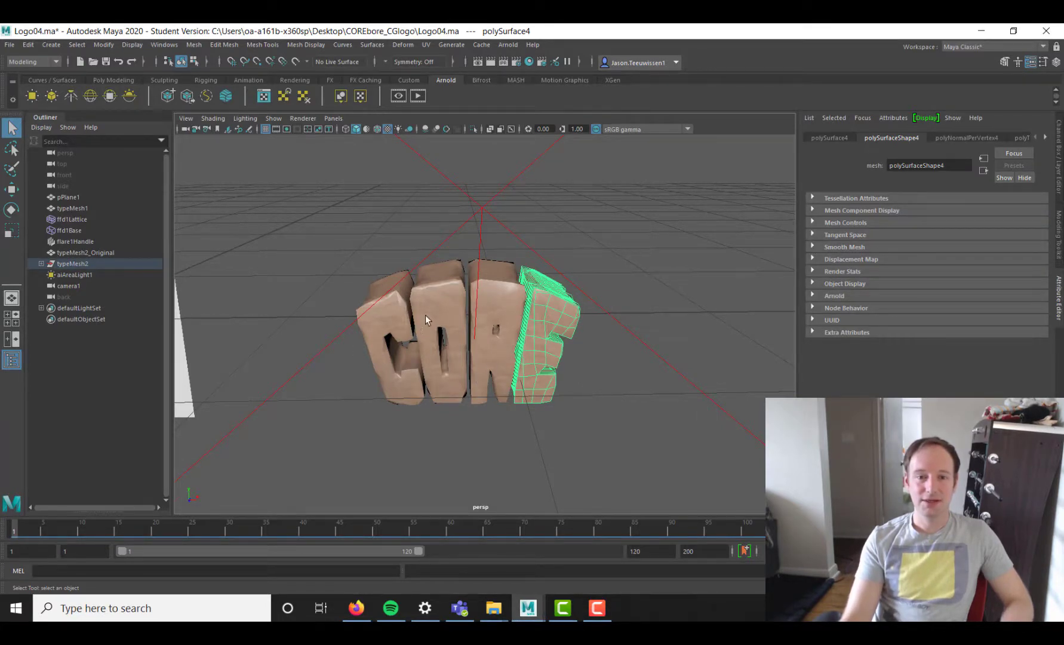
alt+drag(425, 315, 445, 305)
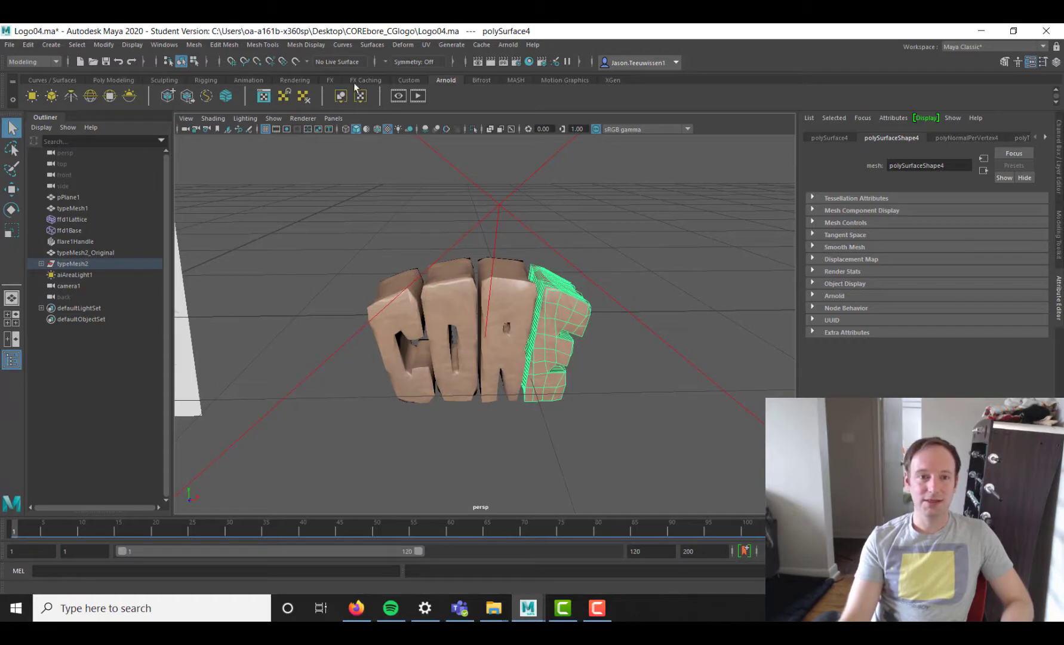
click(334, 118)
mouse_move(358, 127)
click(468, 133)
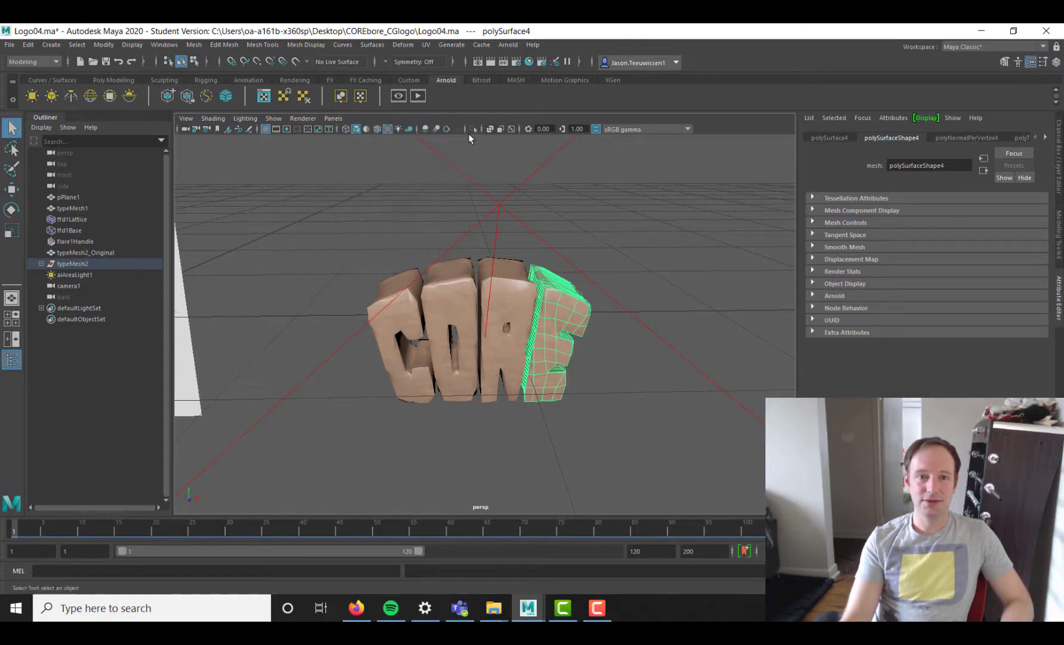
click(333, 118)
click(470, 132)
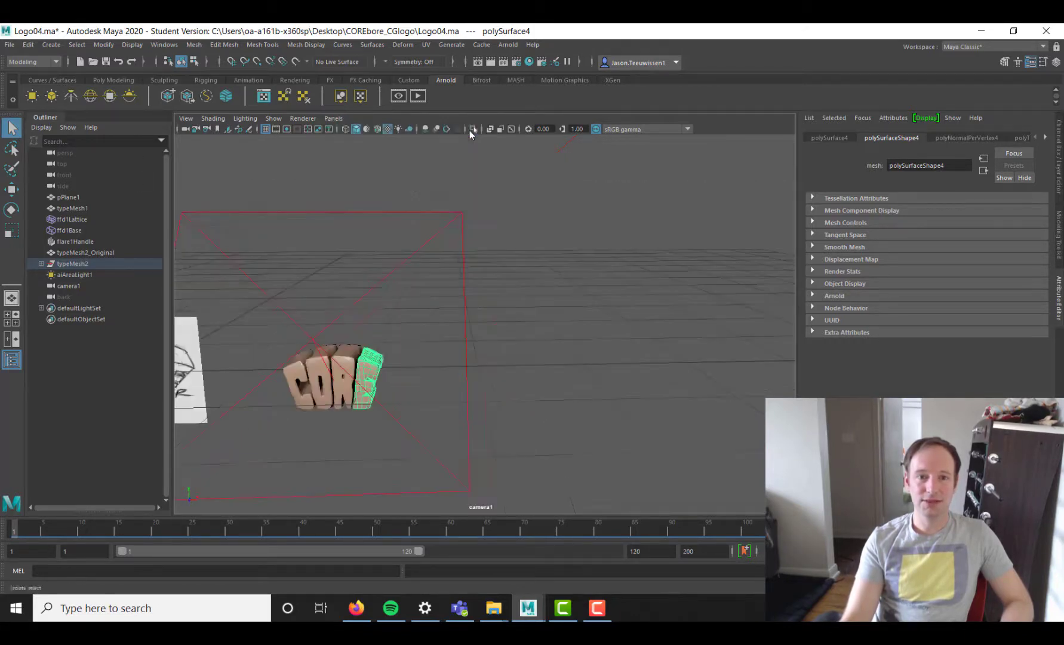
click(20, 525)
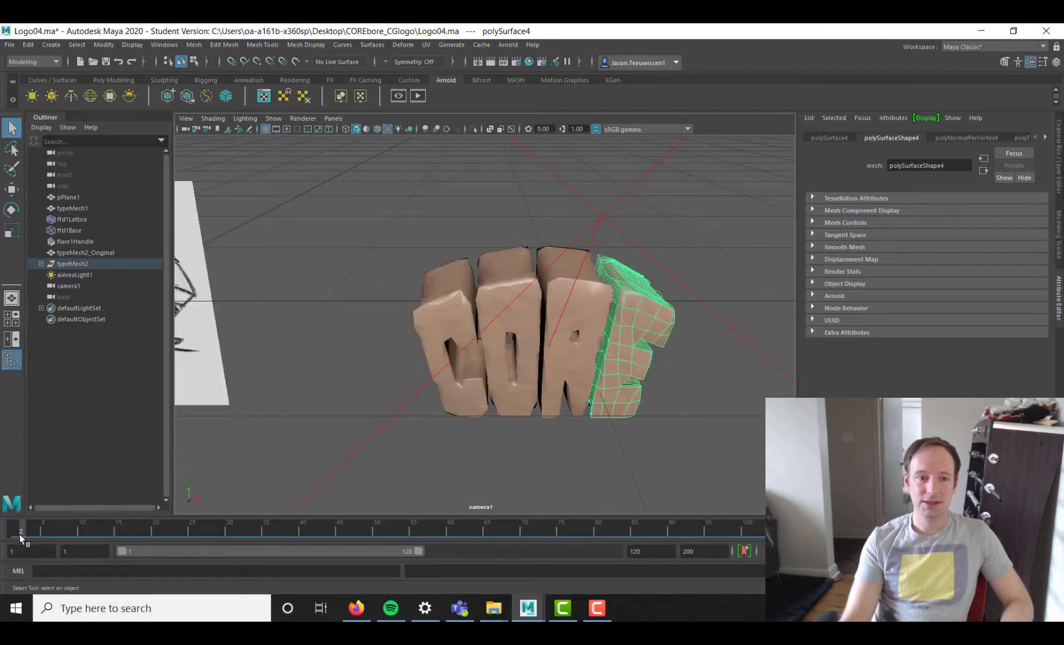
Step: Compare frames 1 and 2, select camera1 with its channels shown, and return to frame 1
click(14, 536)
alt+middle_drag(447, 360, 434, 358)
click(22, 532)
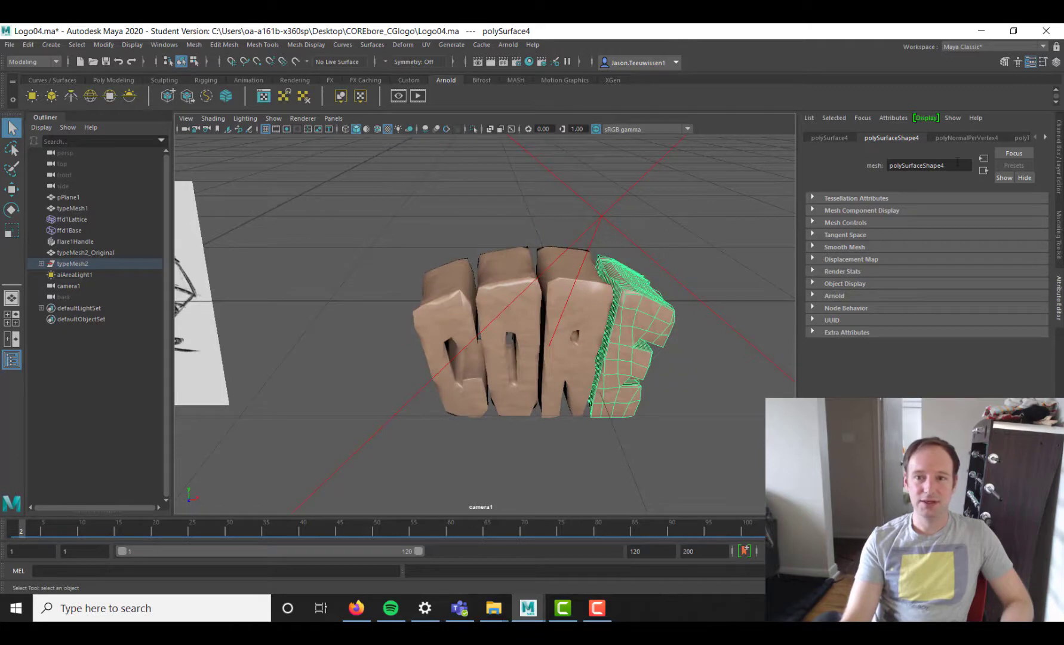
click(1060, 144)
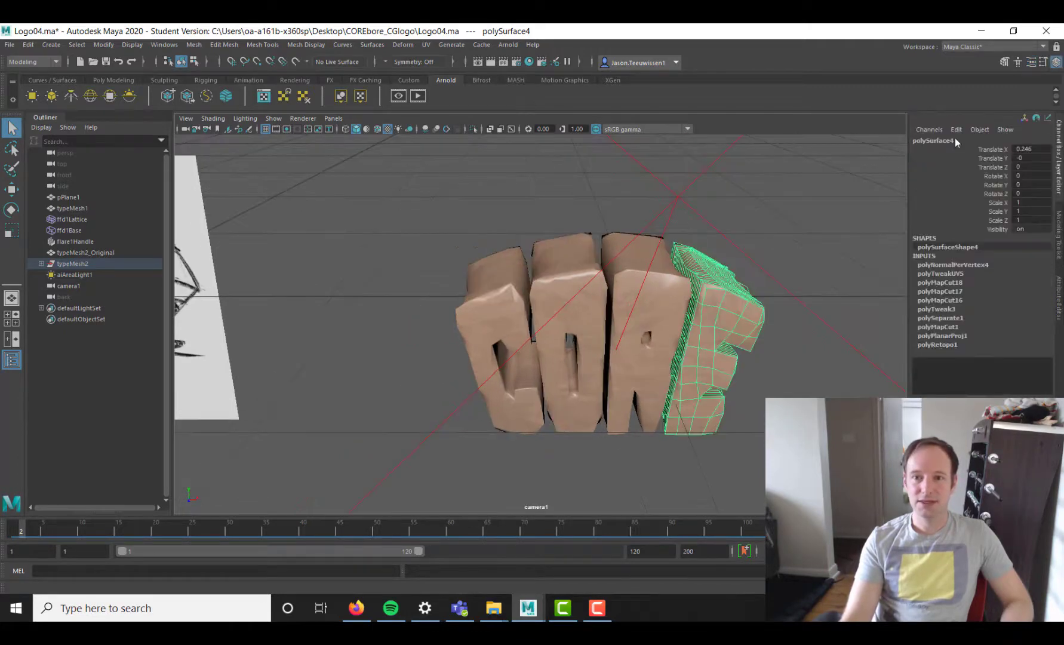
click(69, 286)
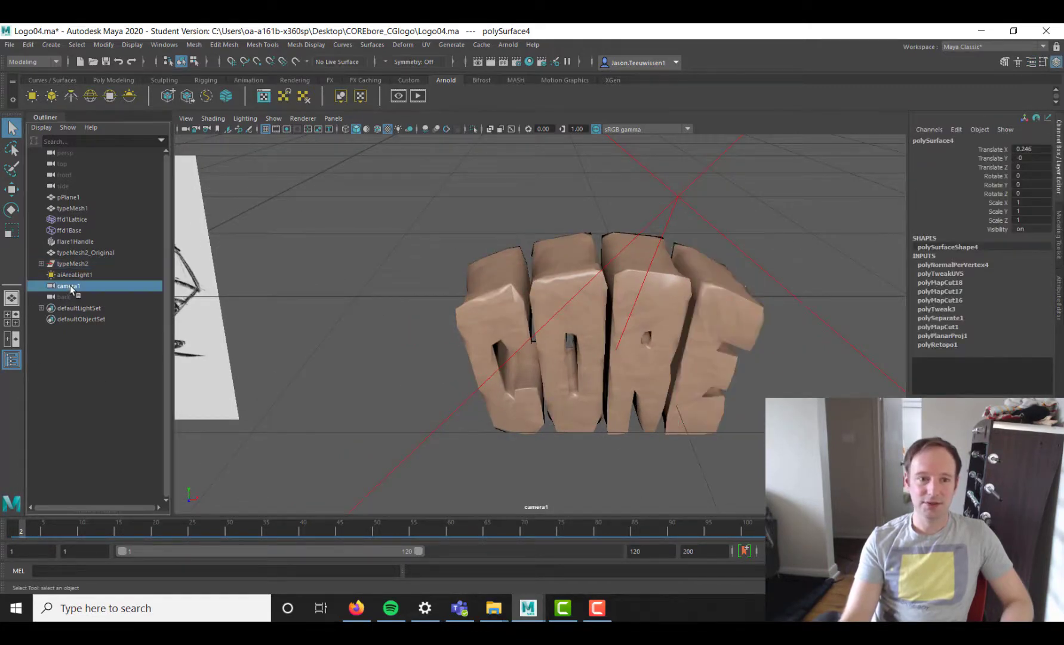
click(13, 533)
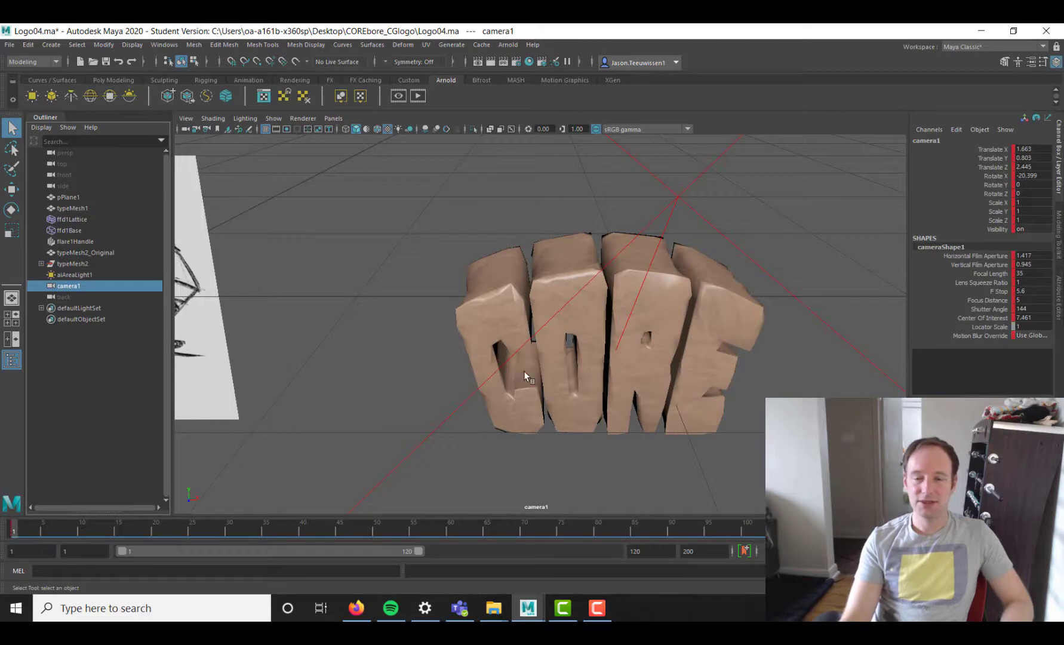
Step: Reframe camera1 so the CORE letters sit centrally in view and key all its keyable channels at frame 1
alt+middle_drag(631, 353, 618, 347)
alt+drag(618, 347, 619, 347)
alt+middle_drag(618, 348, 626, 337)
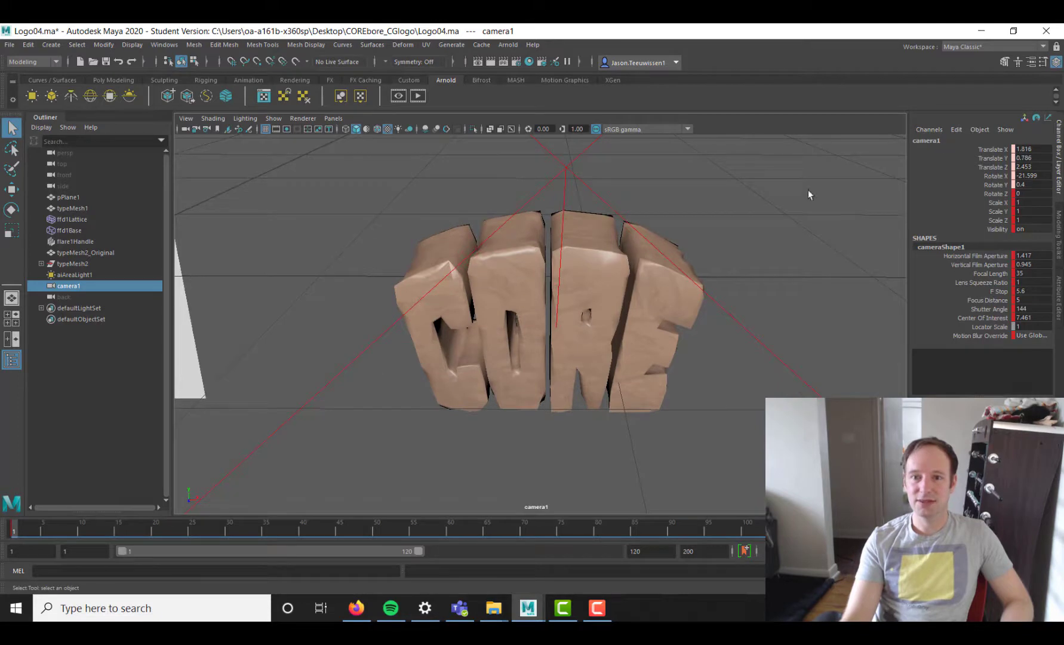
alt+middle_drag(748, 207, 755, 207)
right_click(941, 142)
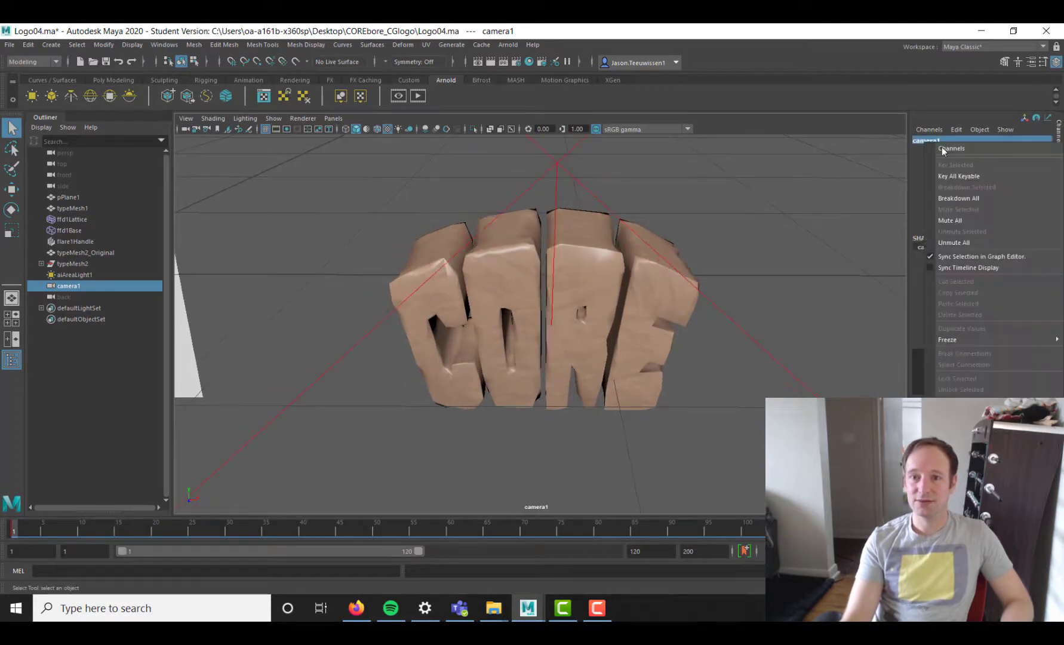
click(969, 177)
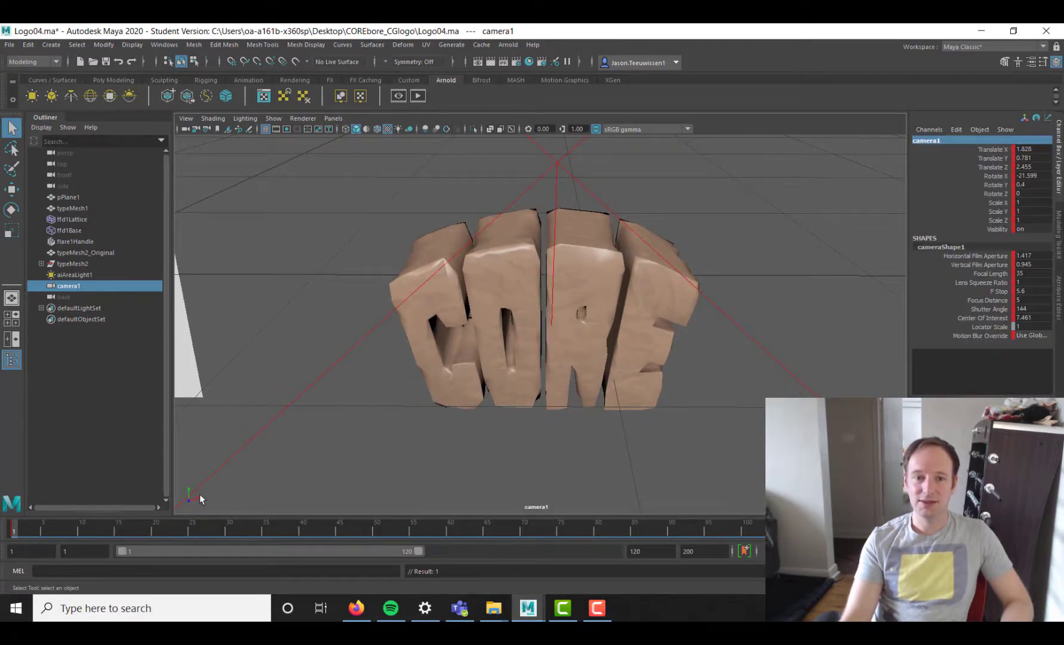
Step: Restore the keyed camera1 view at frame 1, check it with an Arnold render, and close the render window
alt+drag(200, 494, 463, 384)
click(18, 528)
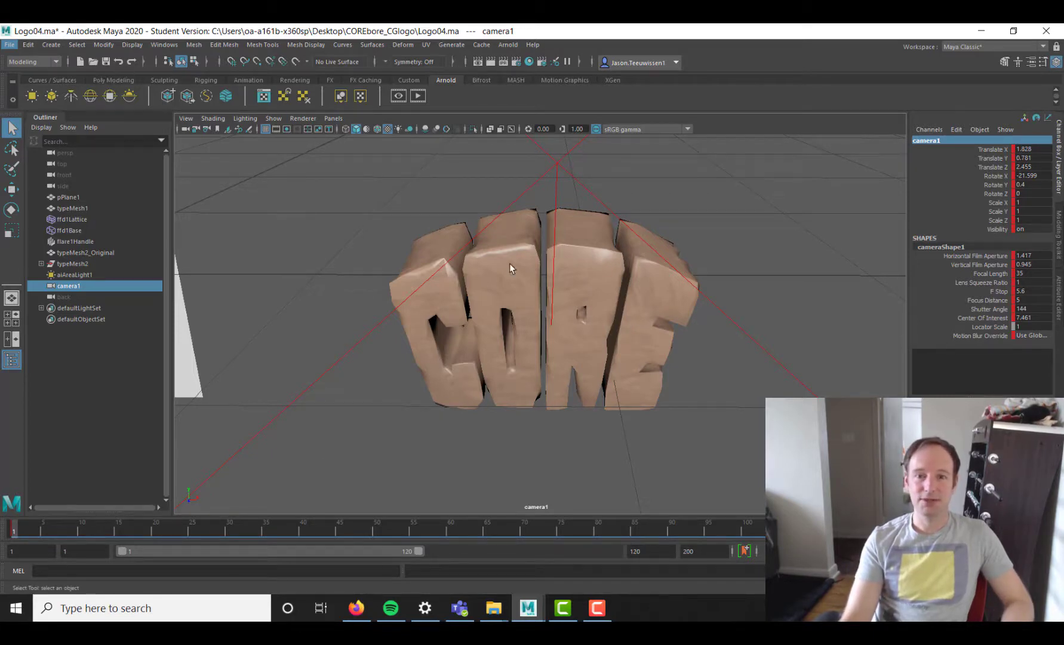
click(426, 100)
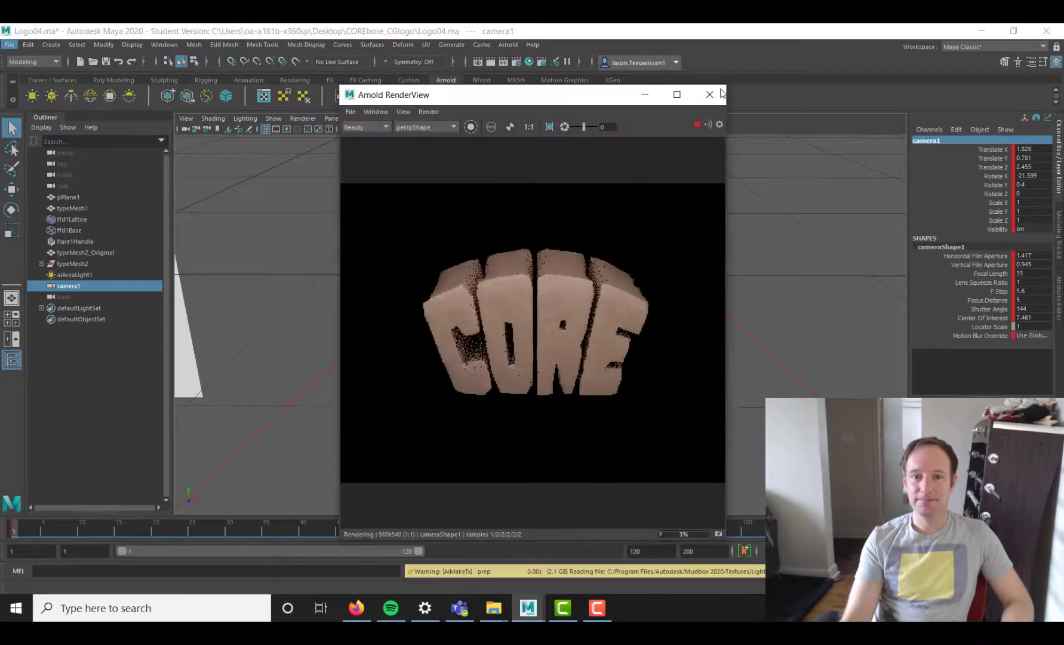
click(709, 94)
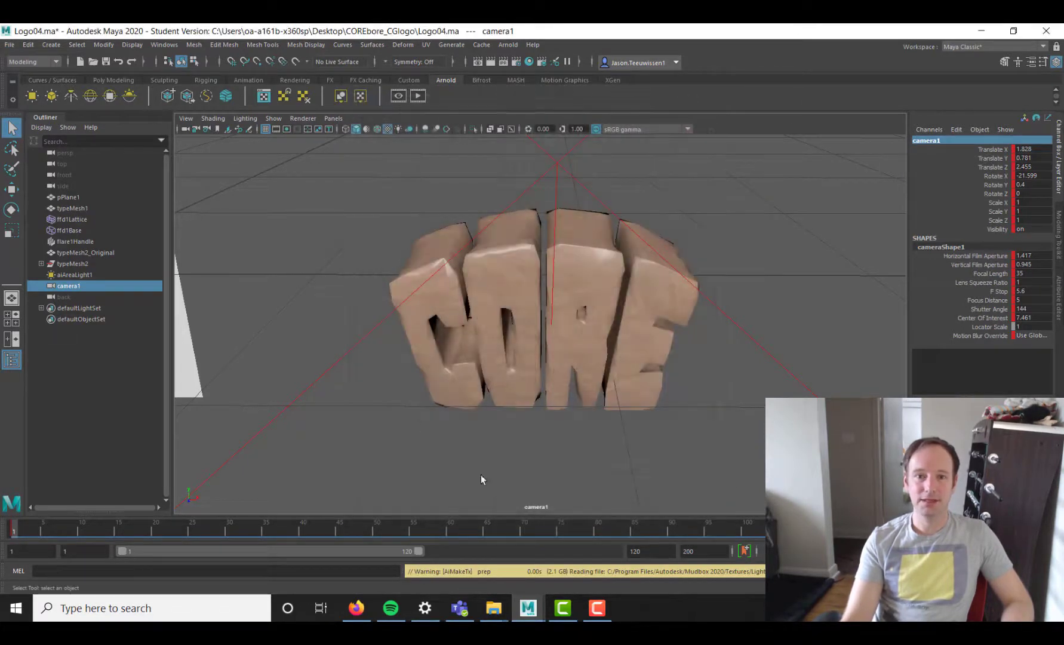
Step: Create a 3D type object reading EXPLORER and set its font size to 0.100
click(51, 45)
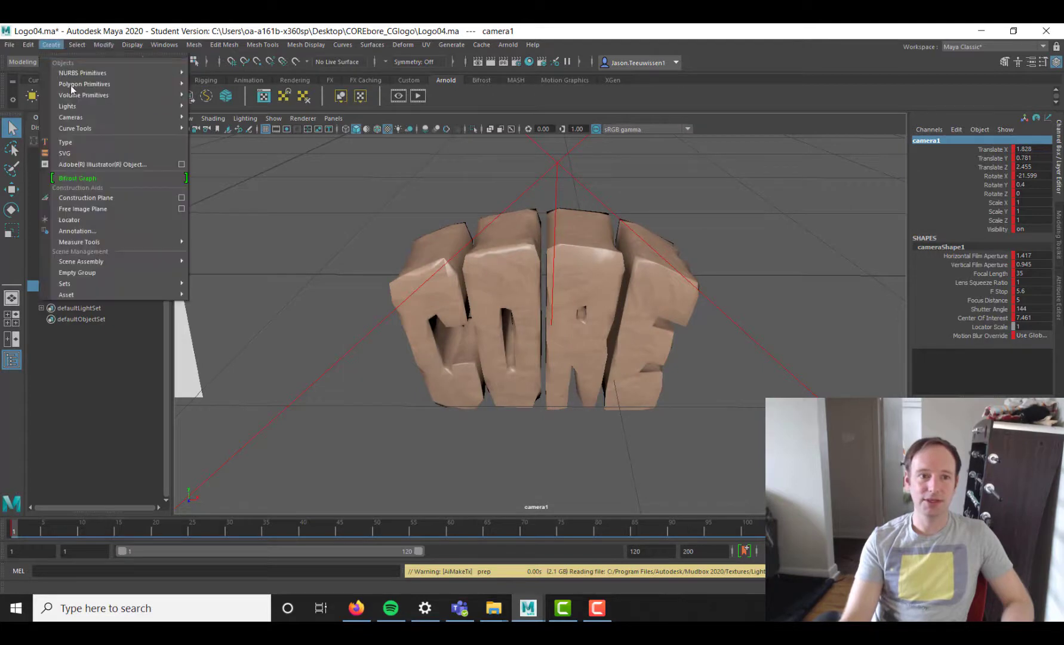
click(96, 143)
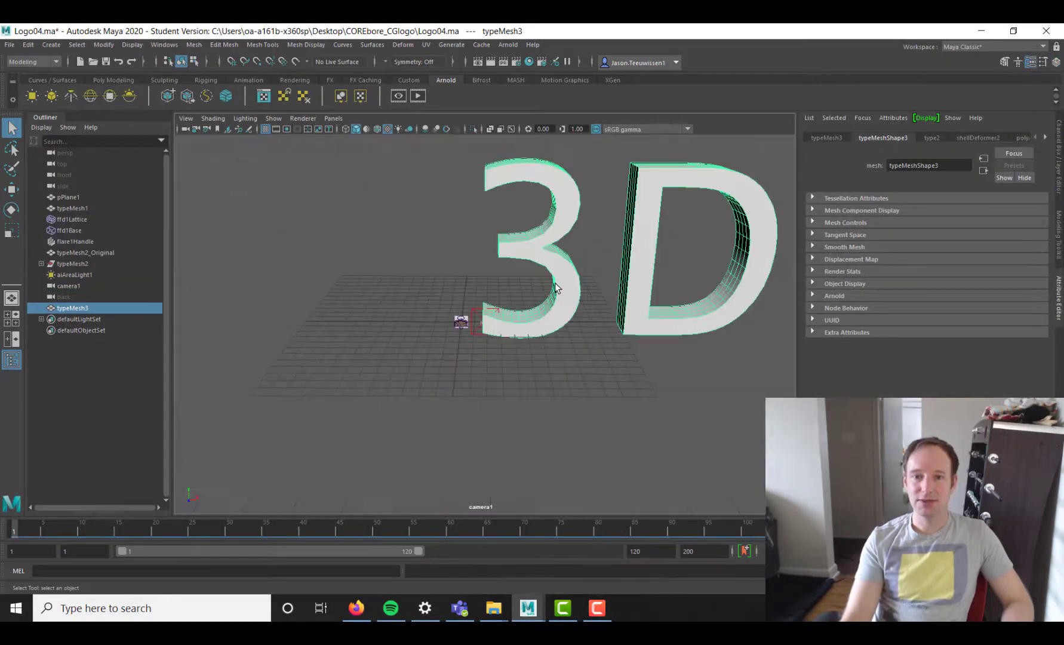
click(937, 140)
drag(872, 216, 751, 217)
text(EX)
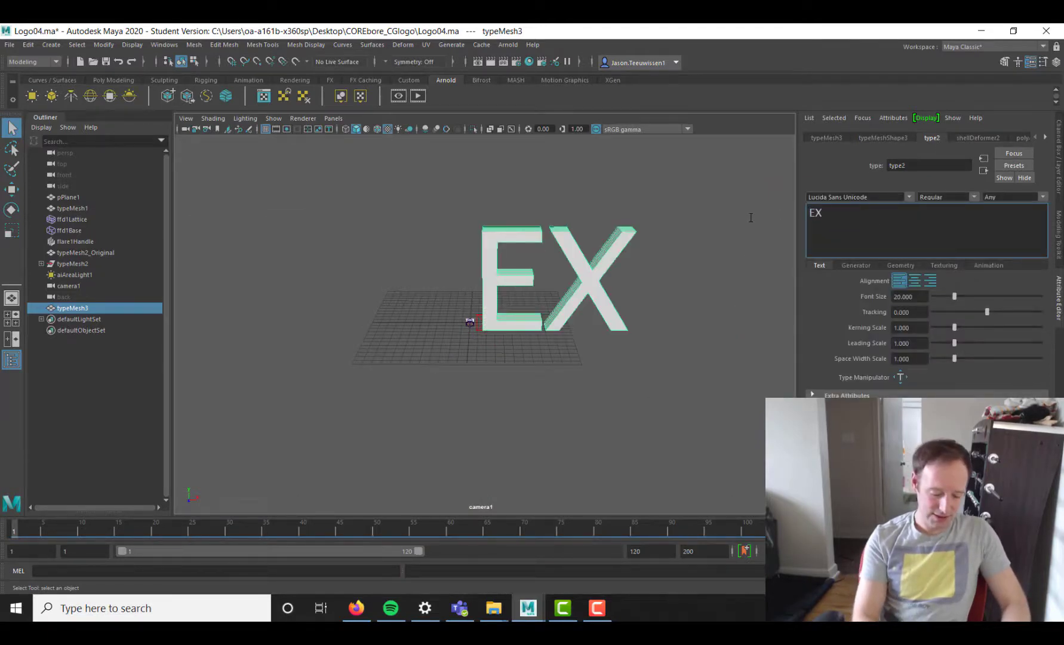
text(PLORER)
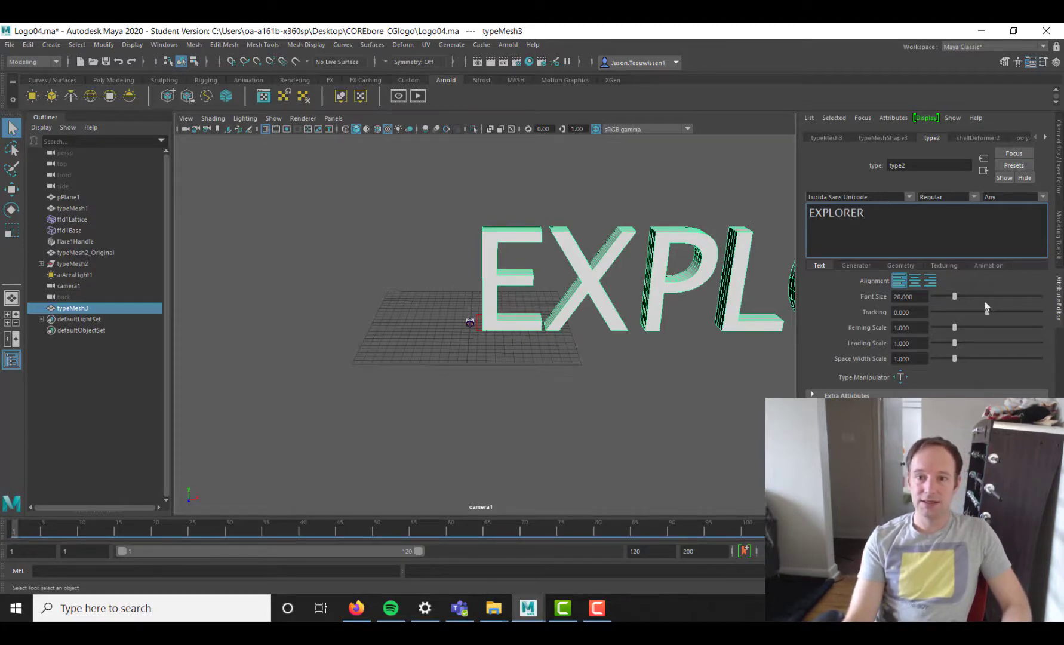
drag(955, 296, 932, 302)
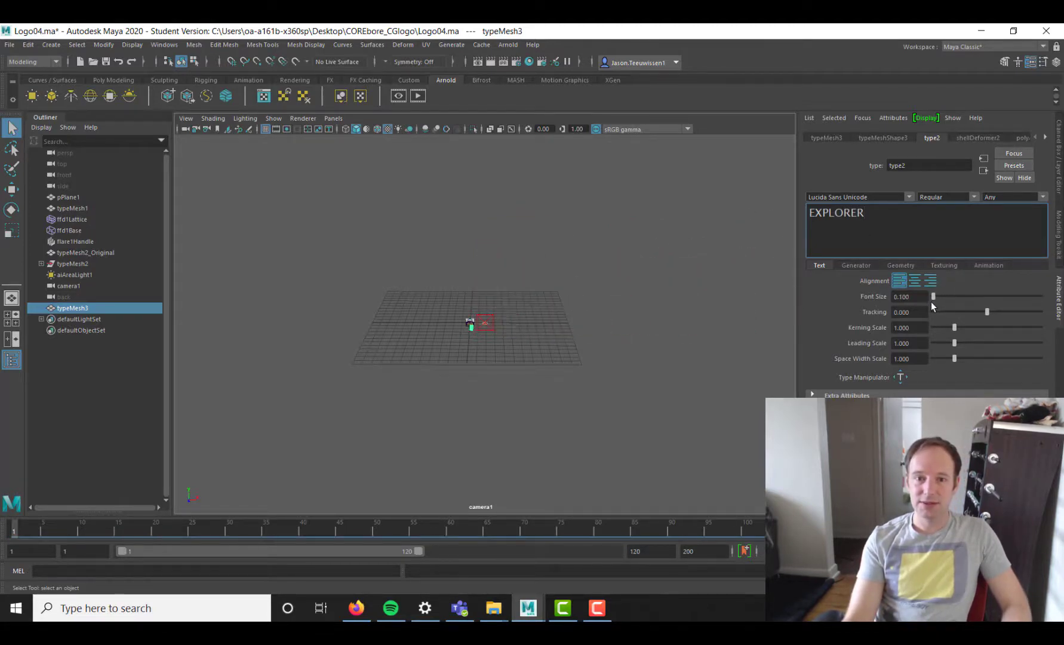
Step: Move the EXPLORER text about 1.83 units along X to line up with the textured CORE letters
scroll(476, 341, up, 5)
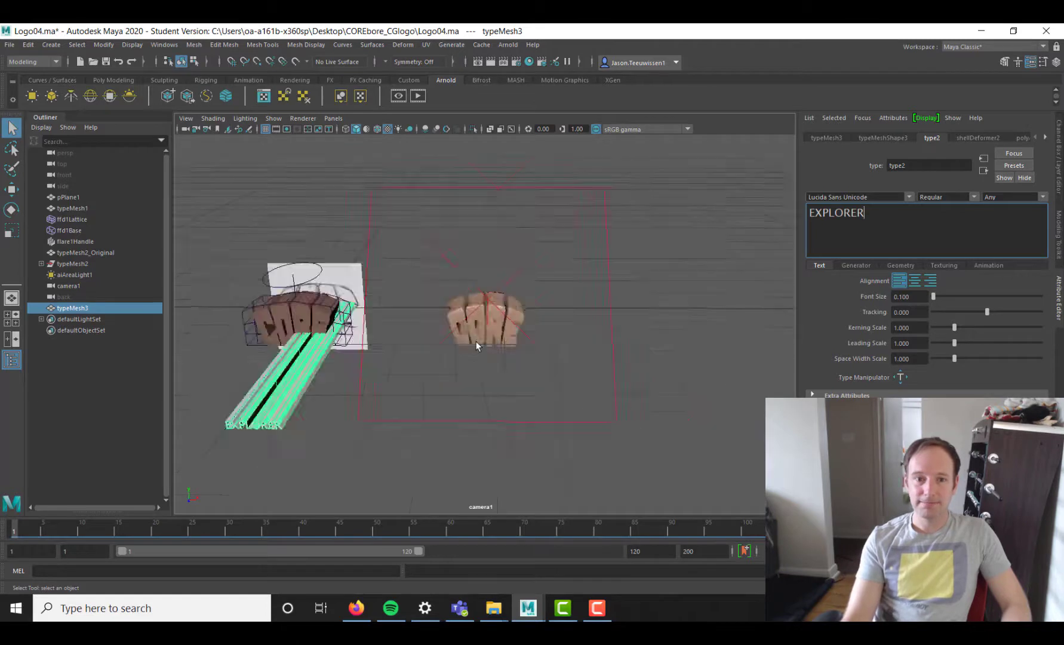
text(w)
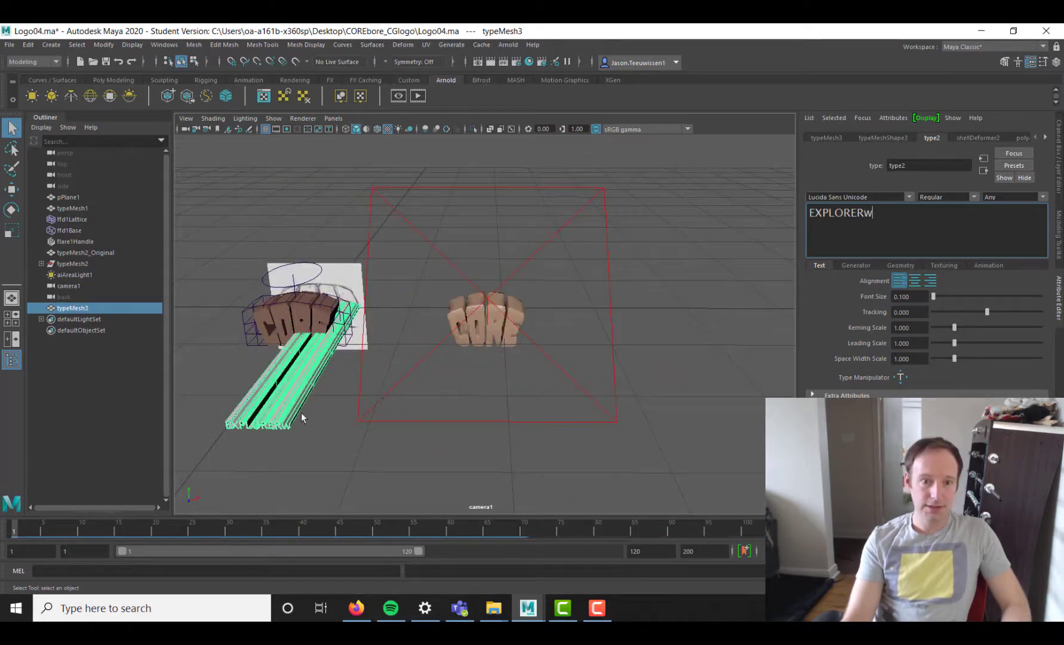
text(w)
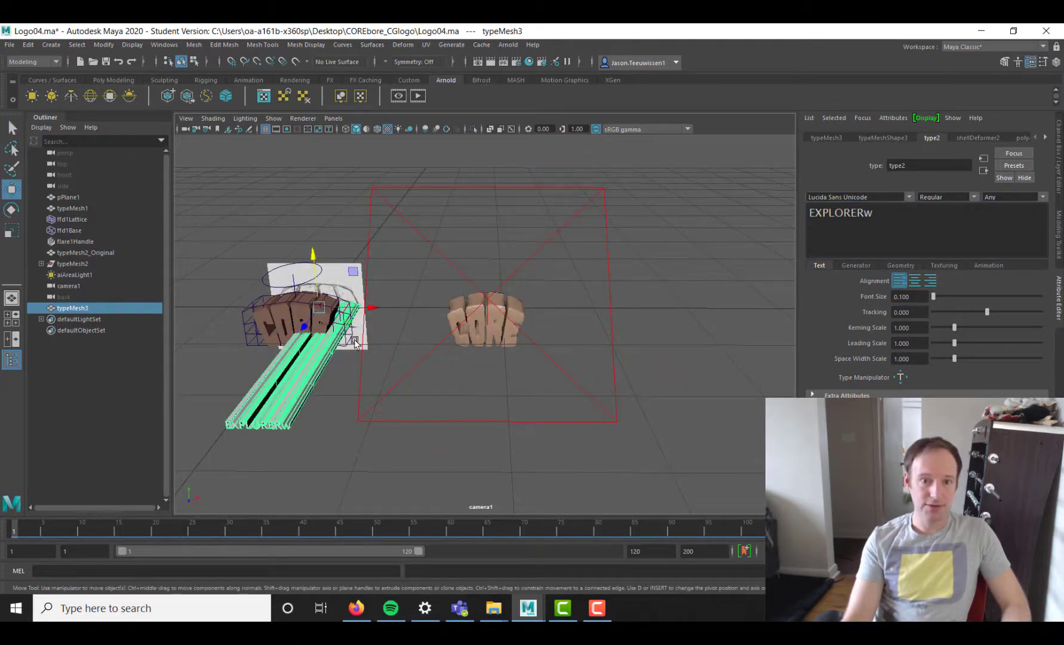
drag(373, 314, 521, 316)
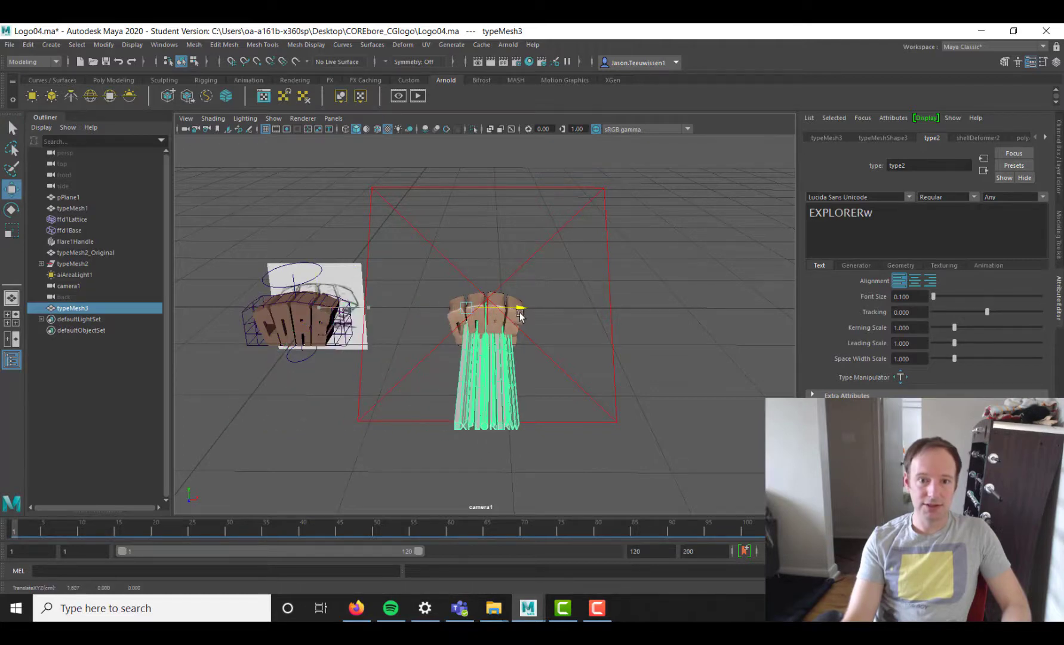
Step: Shorten the EXPLORER text's extrusion by scaling it along Z and lower it about 0.31 units beneath CORE
key(e)
key(r)
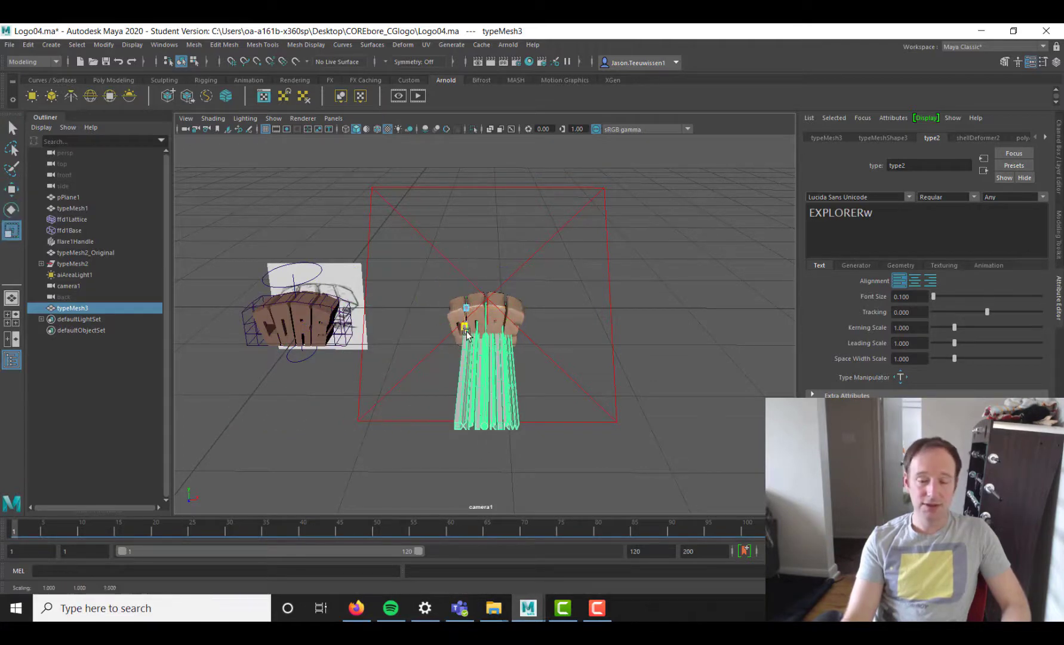
drag(466, 333, 472, 289)
key(w)
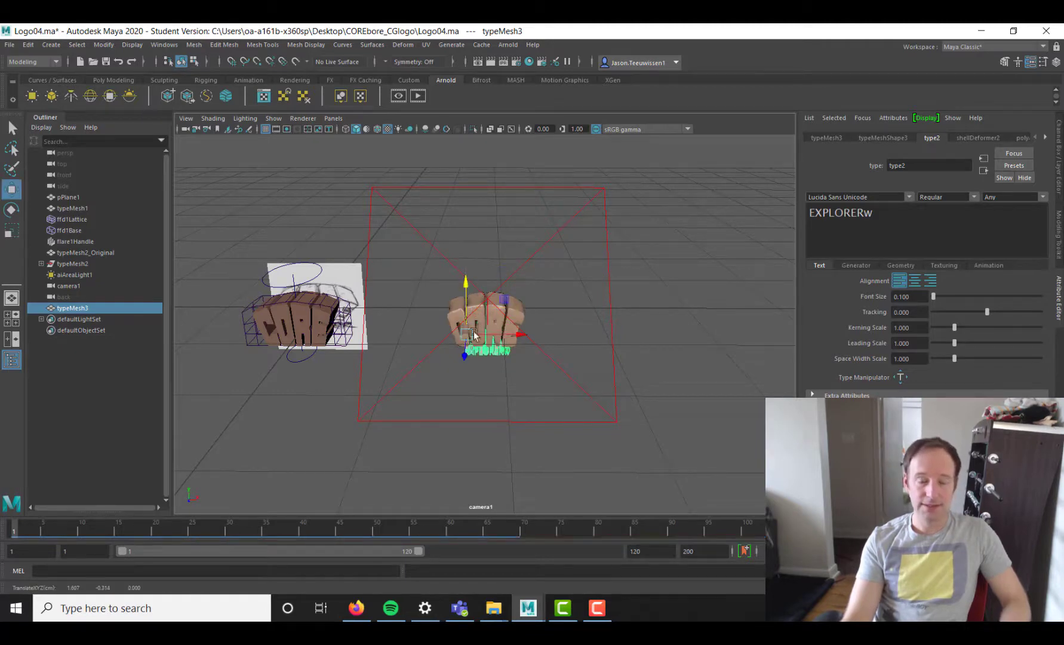
Step: Remove the stray trailing w from the type object's text so it reads EXPLORER
alt+right_drag(531, 352, 650, 383)
alt+middle_drag(650, 382, 643, 326)
alt+right_drag(644, 325, 563, 318)
alt+middle_drag(563, 318, 579, 318)
alt+right_drag(580, 318, 616, 319)
click(924, 222)
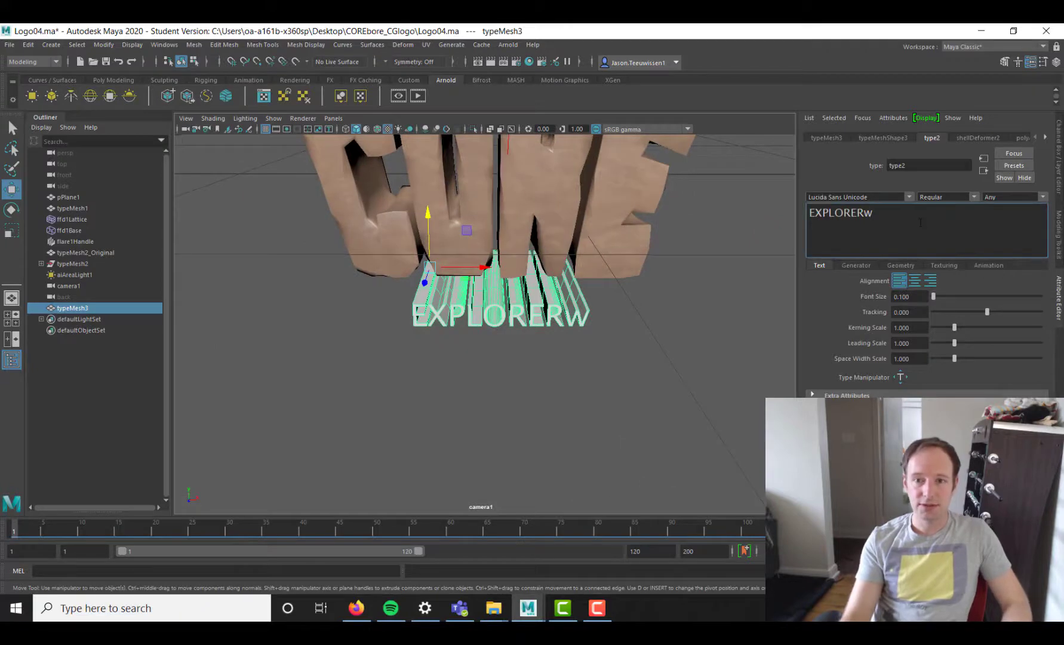
key(BackSpace)
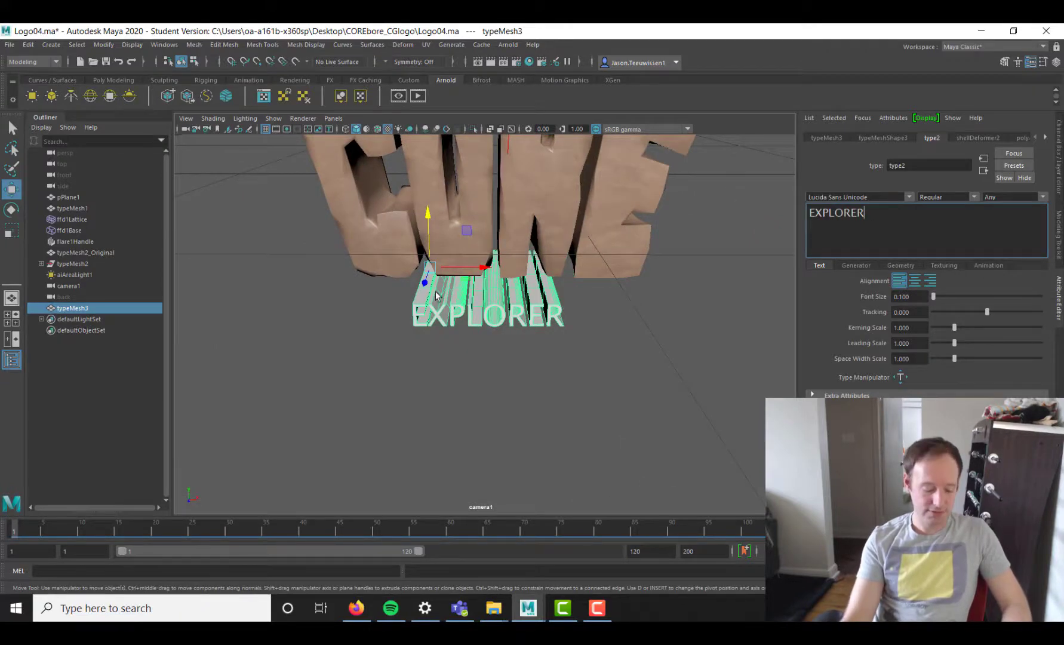
text(e)
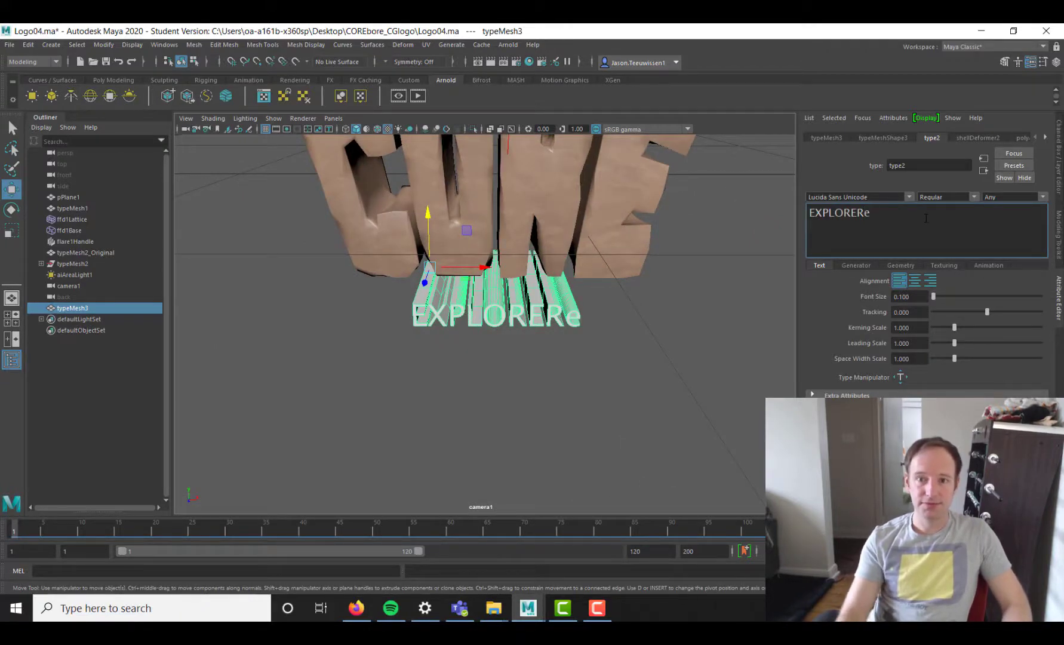
key(BackSpace)
text(er)
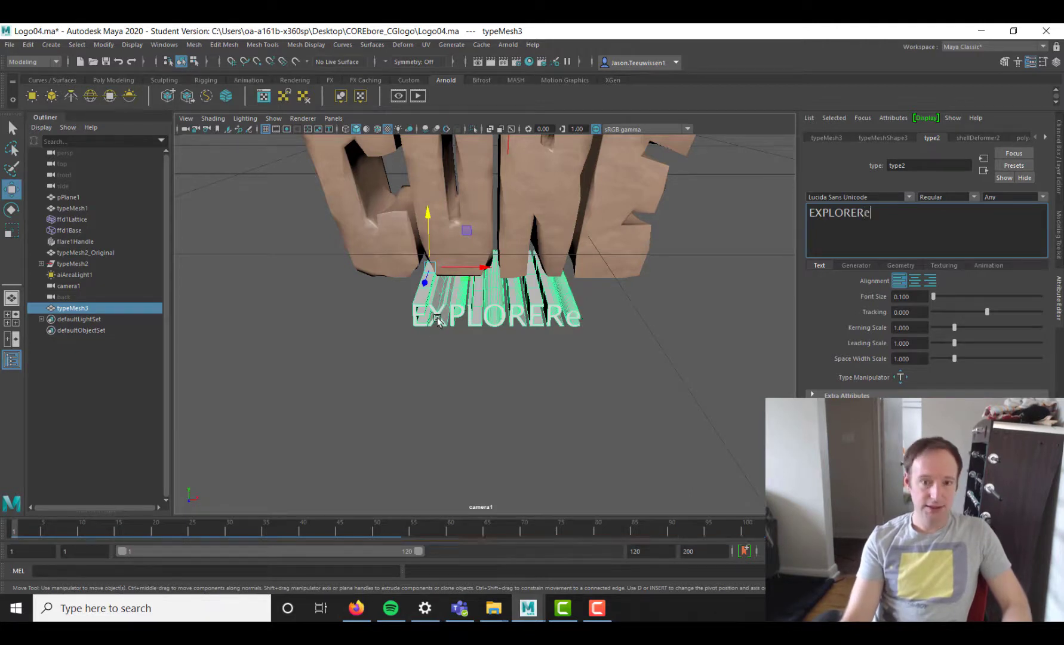
key(BackSpace)
key(BackSpace)
Step: Change the EXPLORER text's font to Alexis Bold
click(909, 197)
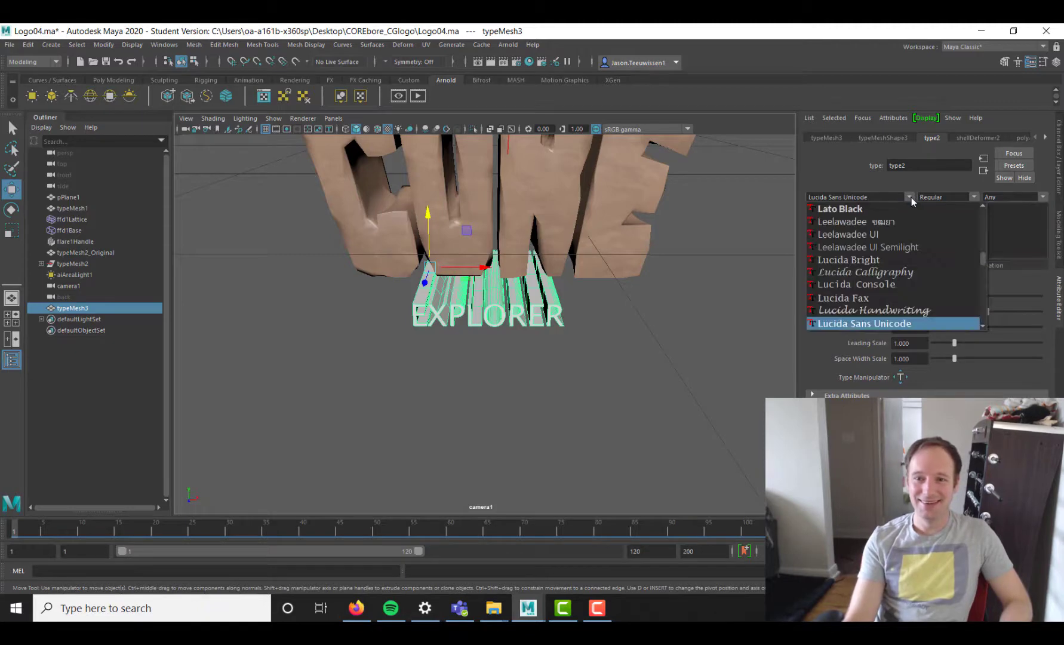
scroll(905, 269, up, 8)
scroll(911, 272, up, 5)
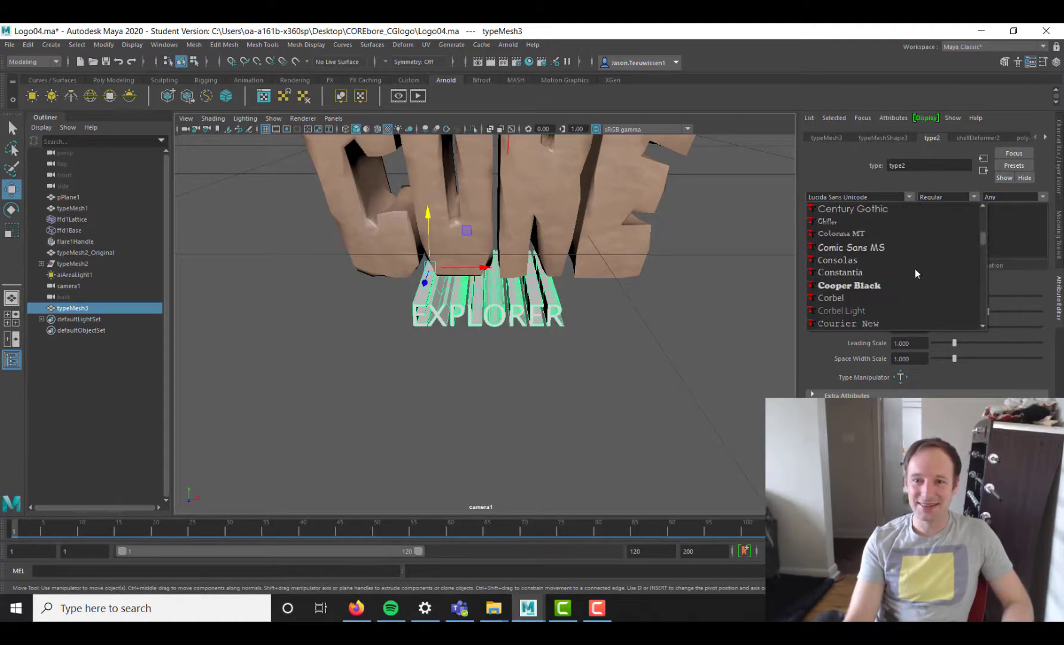
drag(986, 240, 985, 210)
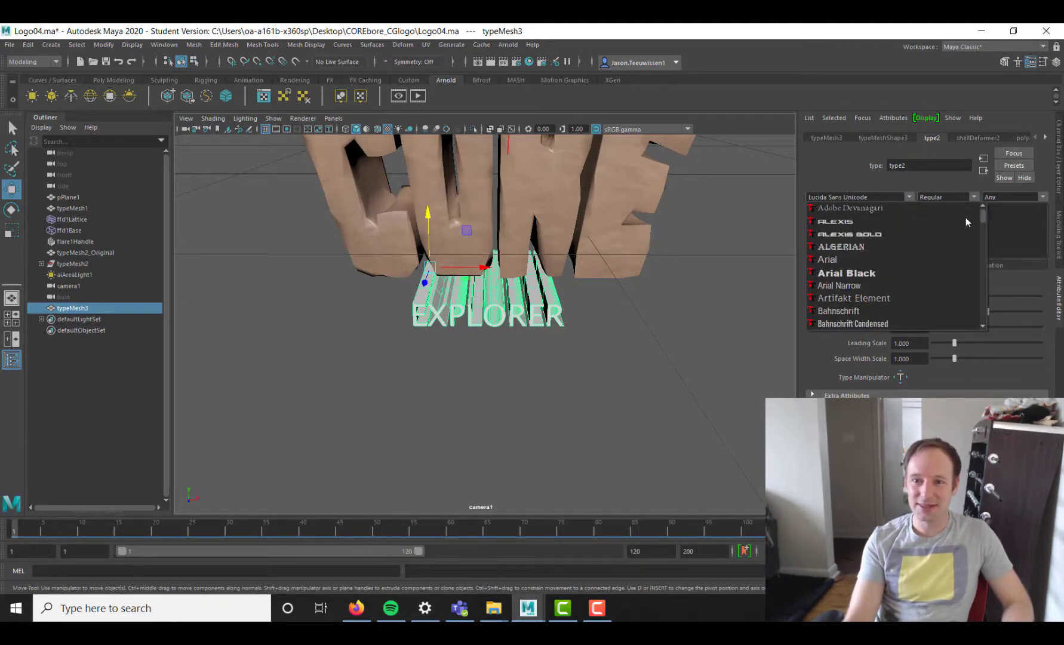
click(914, 234)
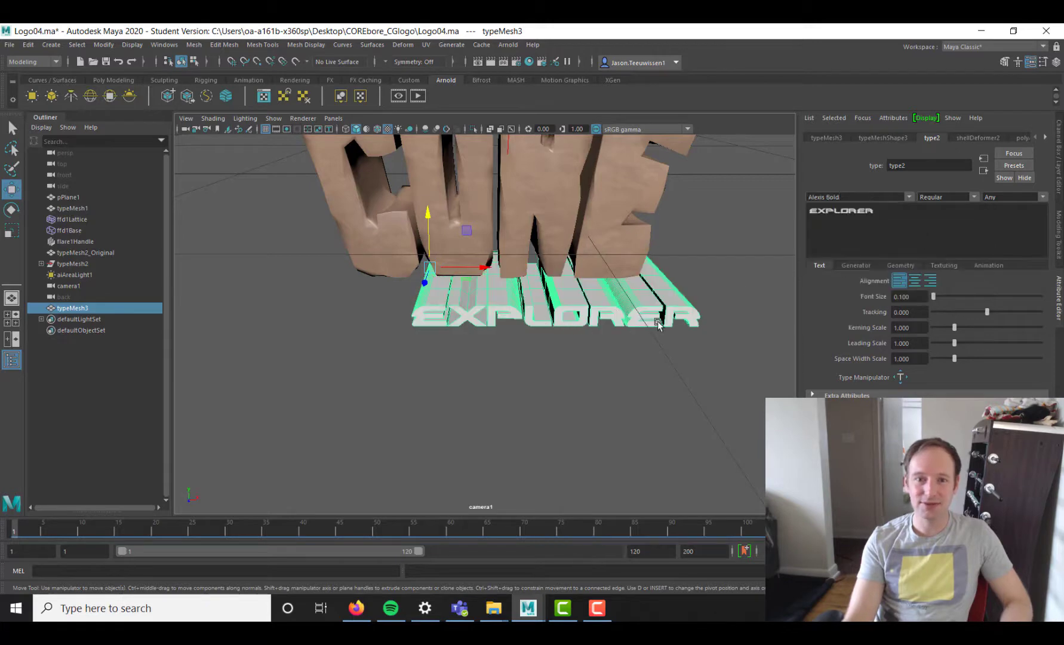
Step: Centre-align the EXPLORER text and position it centrally beneath CORE, at about X 1.81 and Y -0.28
alt+drag(660, 324, 591, 310)
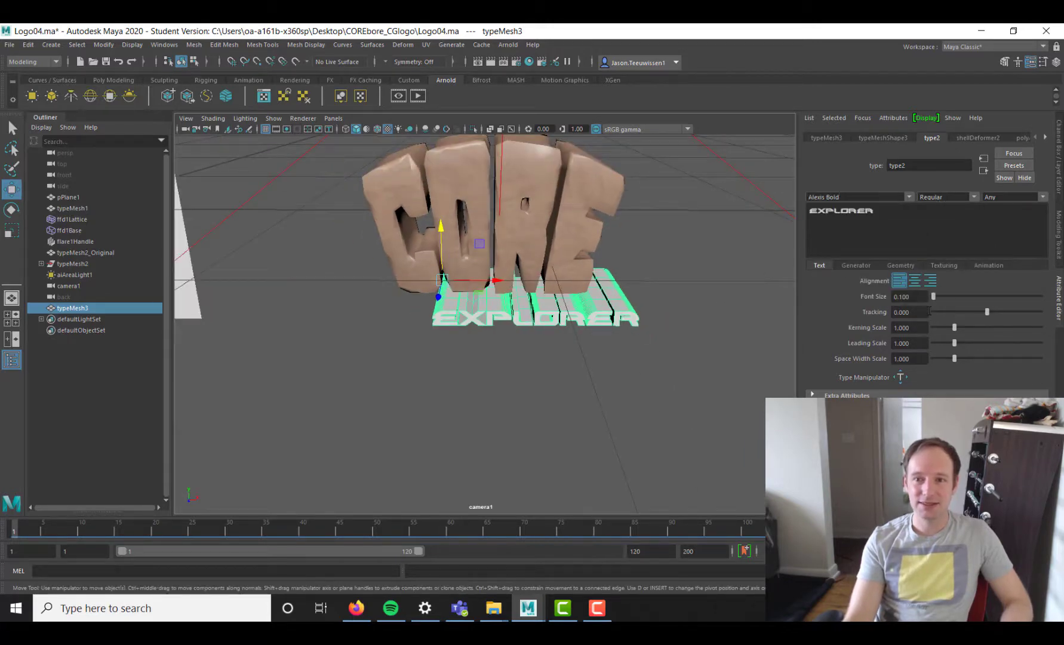
click(914, 281)
drag(505, 280, 551, 282)
drag(488, 232, 489, 224)
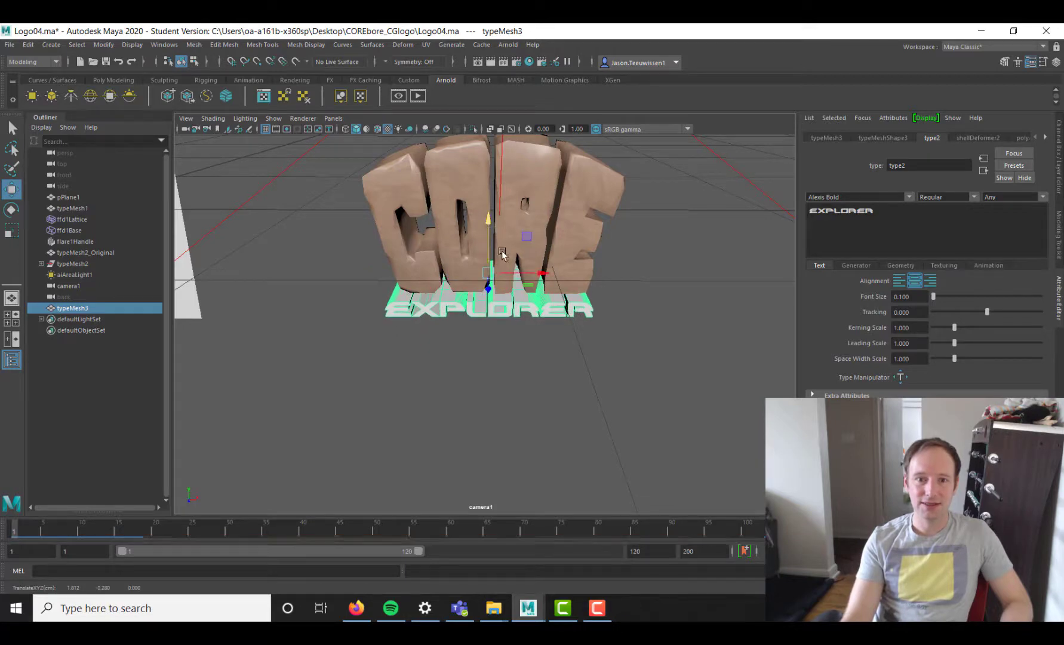
Step: Flatten the EXPLORER text's depth by scaling it along Z to about 0.013
drag(534, 275, 552, 326)
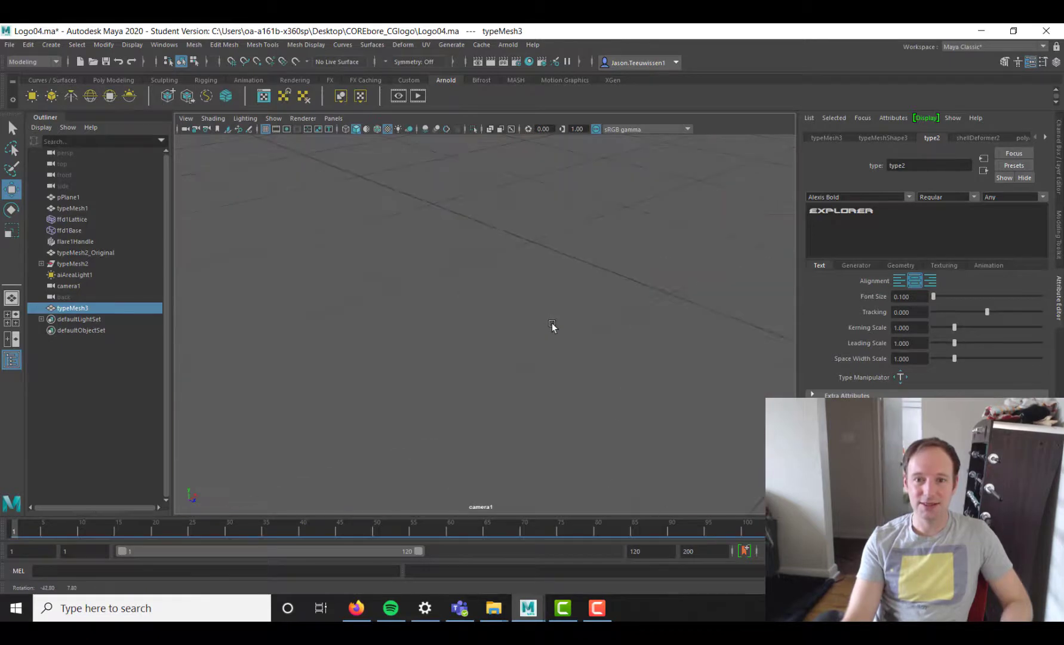
alt+middle_drag(552, 323, 405, 308)
alt+right_drag(405, 308, 490, 305)
alt+middle_drag(490, 305, 468, 333)
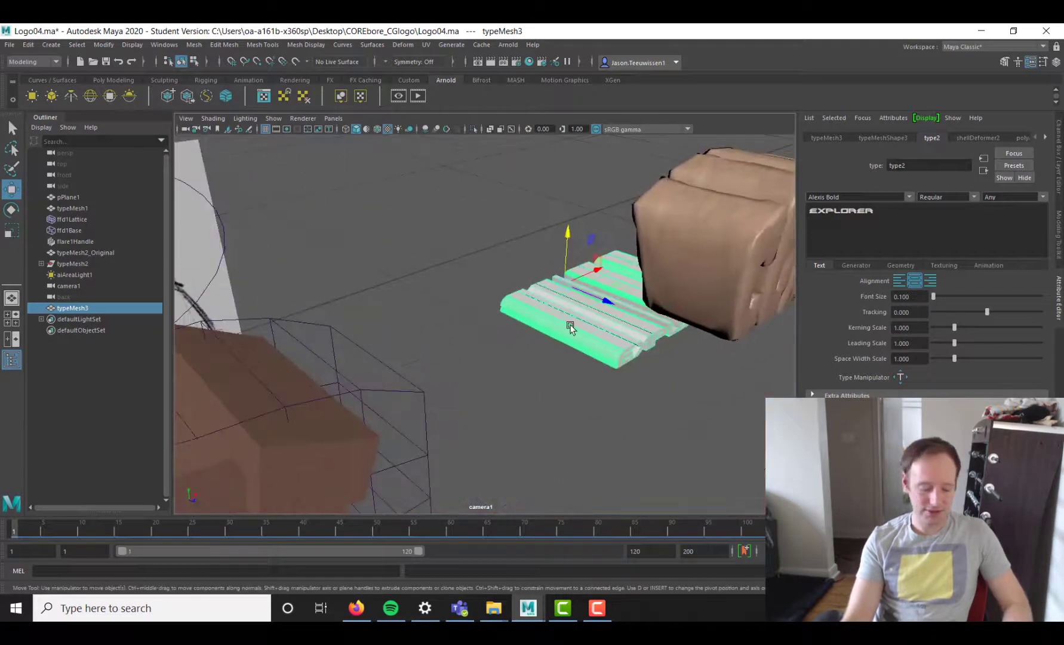
key(e)
key(r)
drag(604, 300, 556, 275)
Step: Move the flattened EXPLORER text forward along Z so it sits in front of and below the CORE letters
key(w)
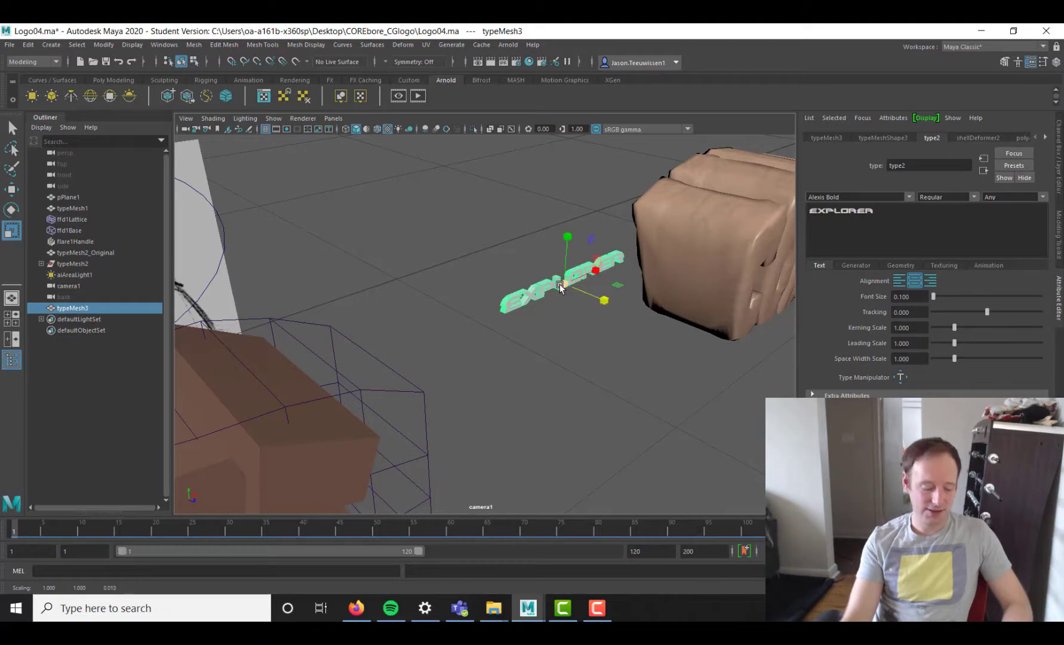
drag(612, 300, 639, 356)
alt+middle_drag(638, 356, 677, 362)
alt+right_drag(677, 362, 628, 340)
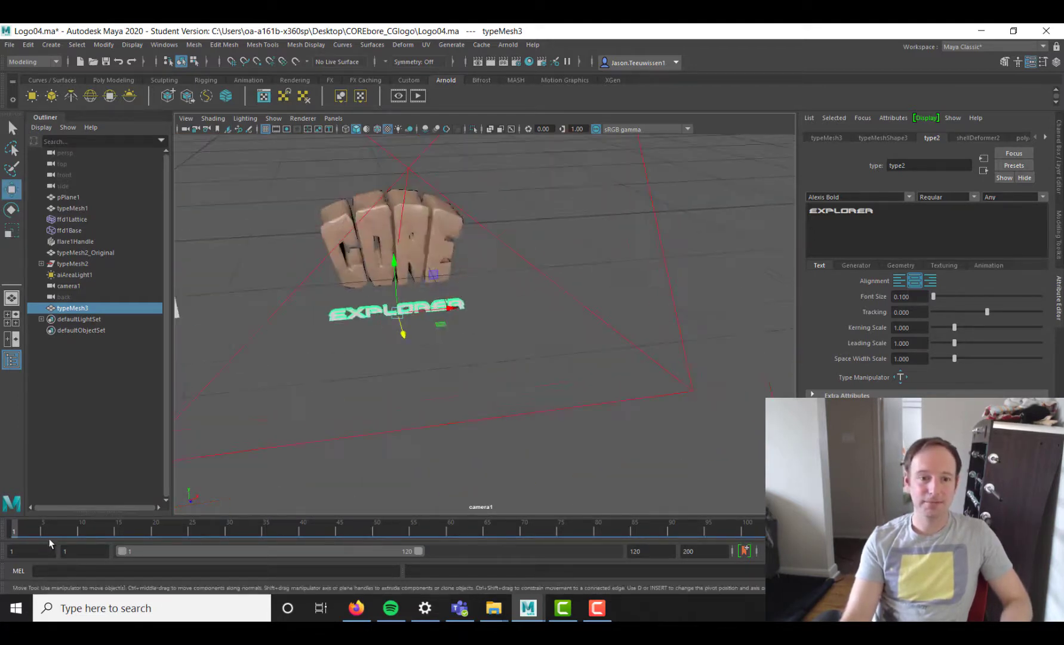
Step: At frame 4, nudge the EXPLORER text vertically to sit just beneath CORE and test-render the logo in Arnold
click(36, 528)
drag(486, 393, 489, 373)
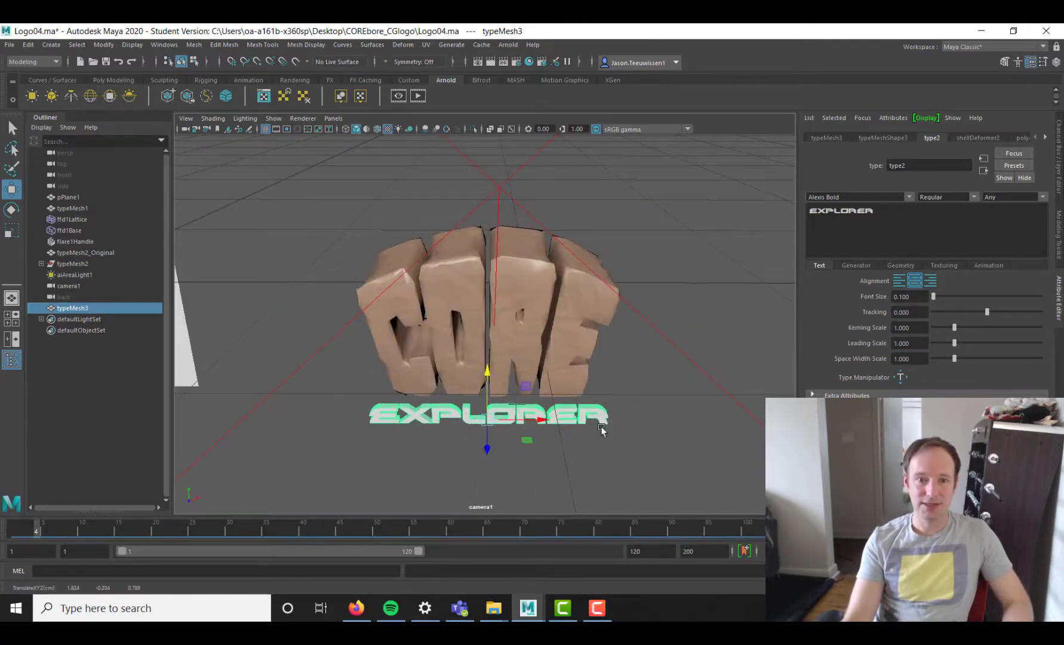
click(417, 96)
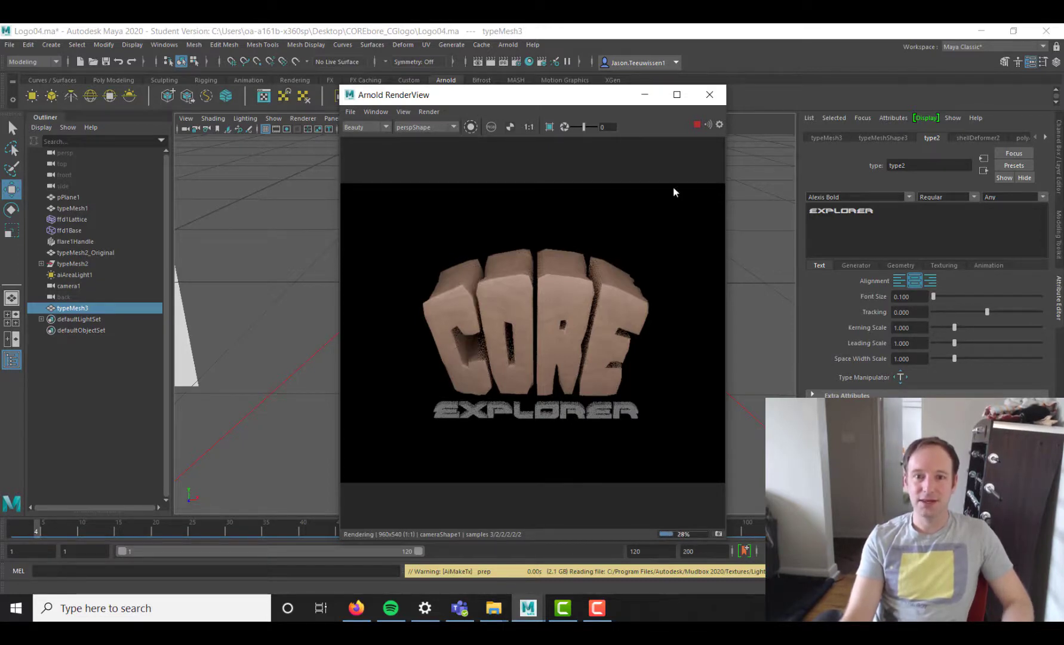
click(715, 97)
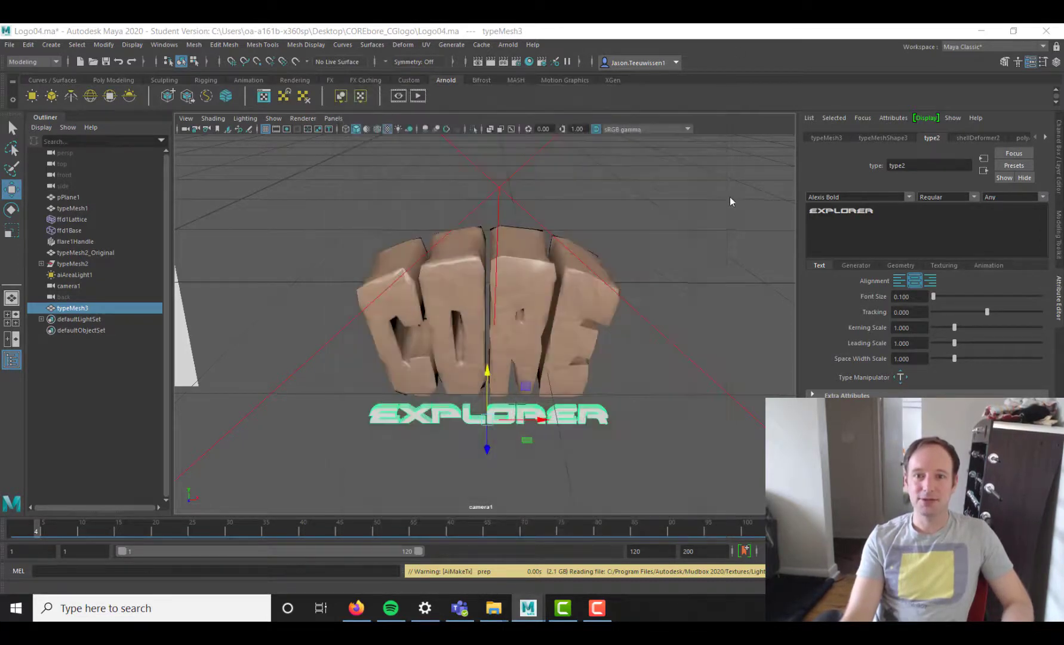
Step: Test-render with the area light above CORE selected, and change that light's colour to a fully saturated orange at hue 30
drag(698, 282, 713, 440)
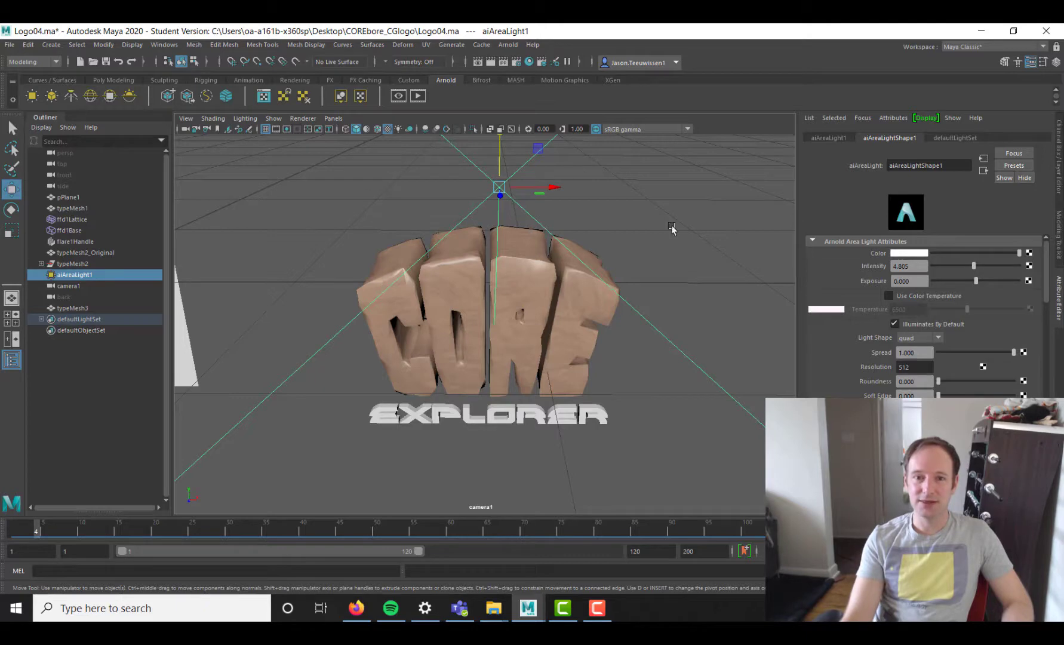
click(419, 96)
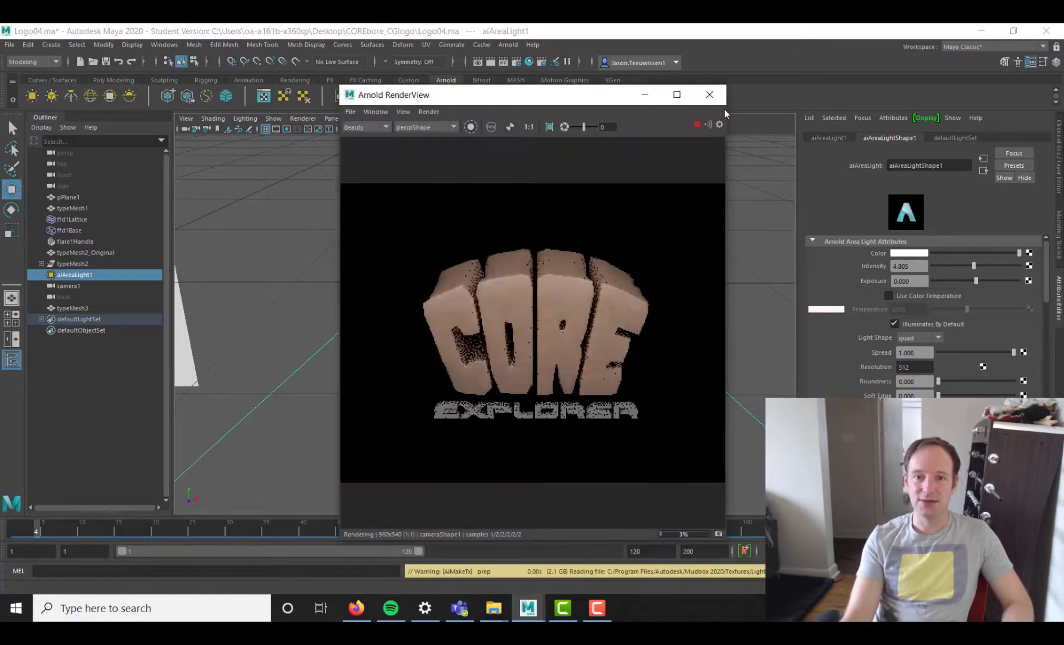
click(710, 94)
click(924, 253)
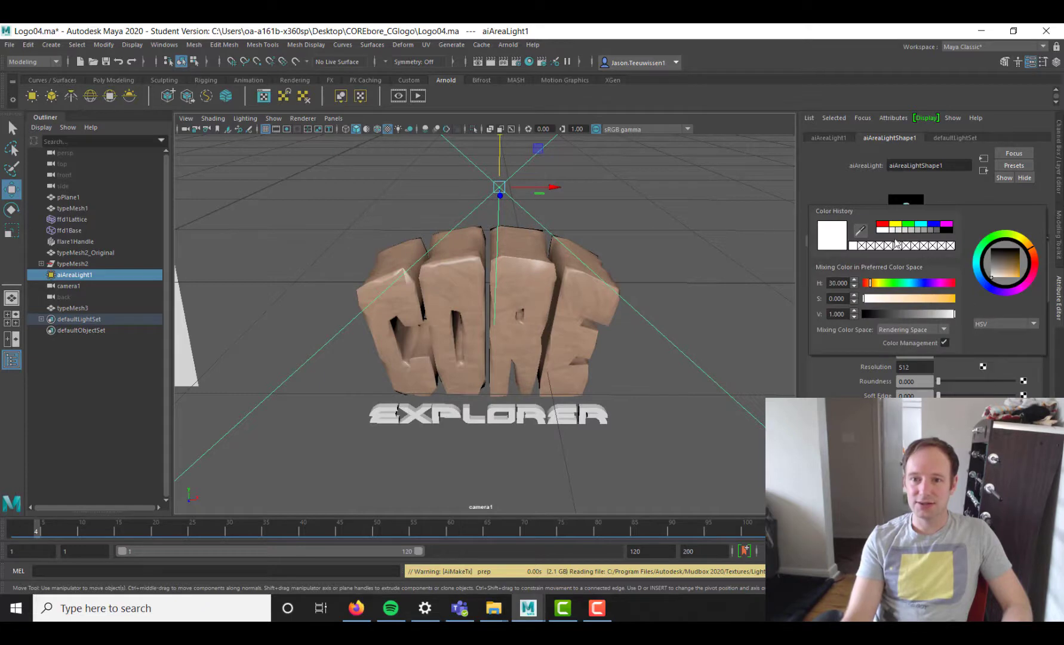
drag(939, 302, 964, 300)
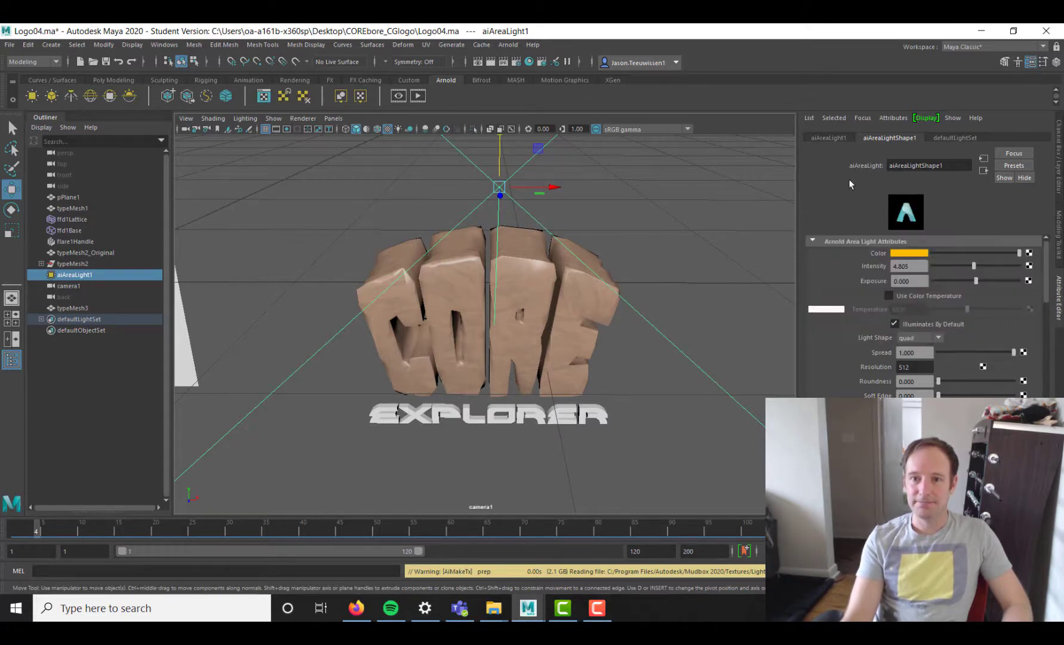
Step: Raise the orange area light's intensity to 10 and exposure to 1.776 while previewing the Arnold render
click(419, 97)
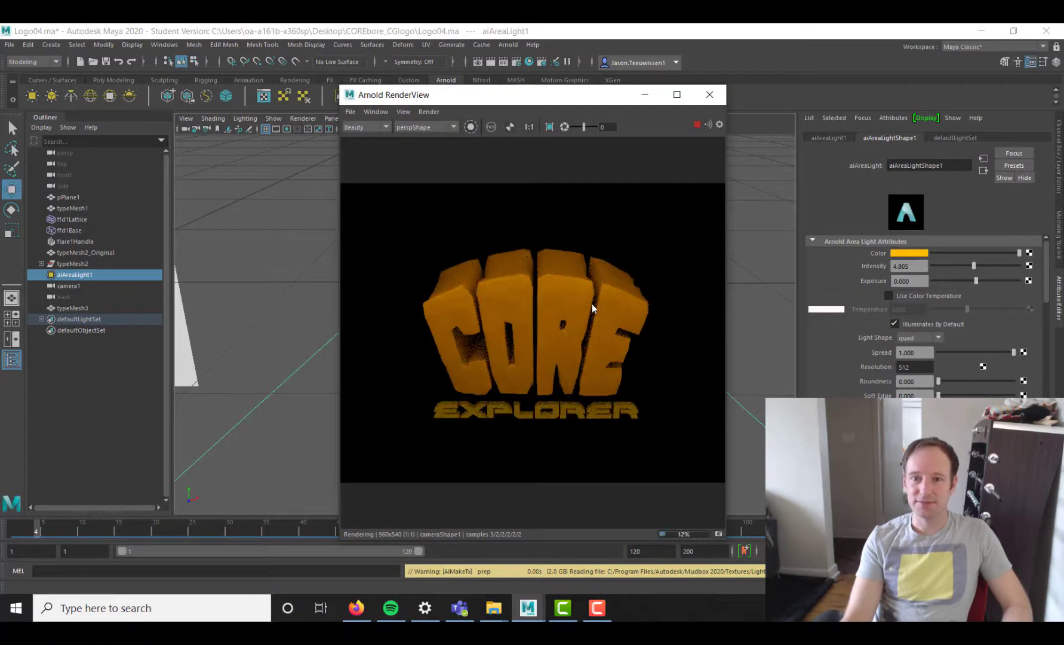
drag(976, 265, 990, 283)
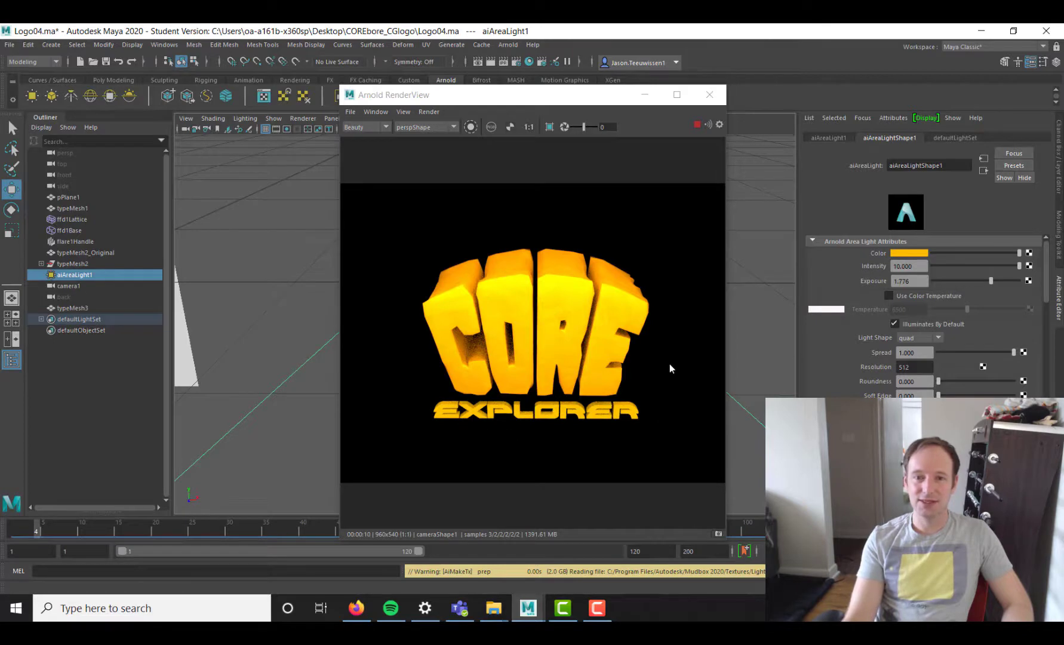
click(710, 96)
Step: Select the orange area light and open the Relationship Editor for light-centric light linking
click(577, 413)
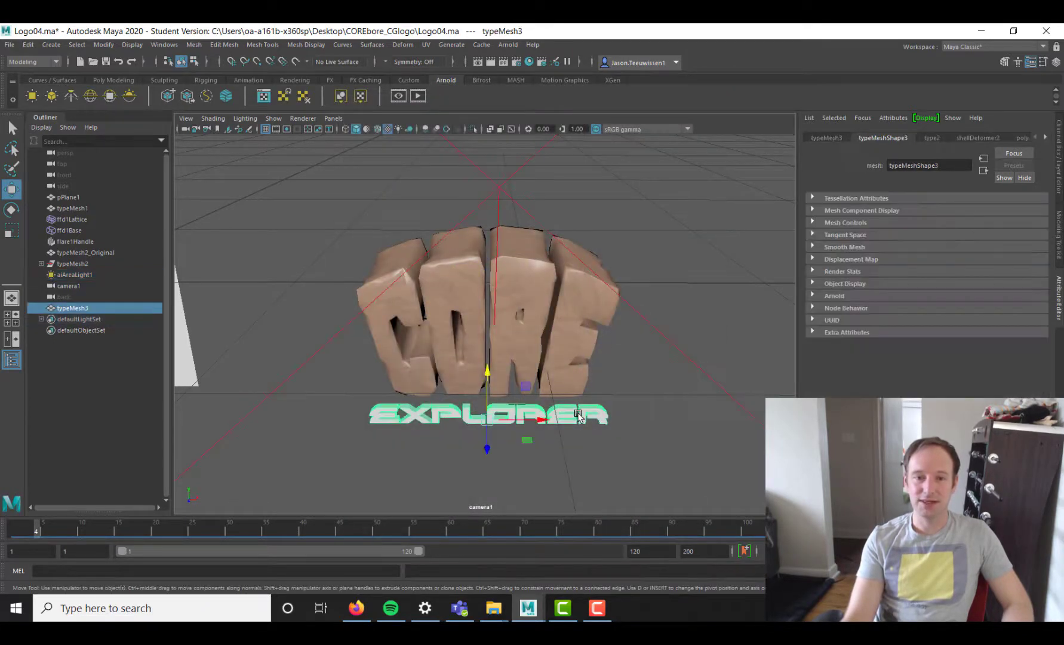
click(516, 173)
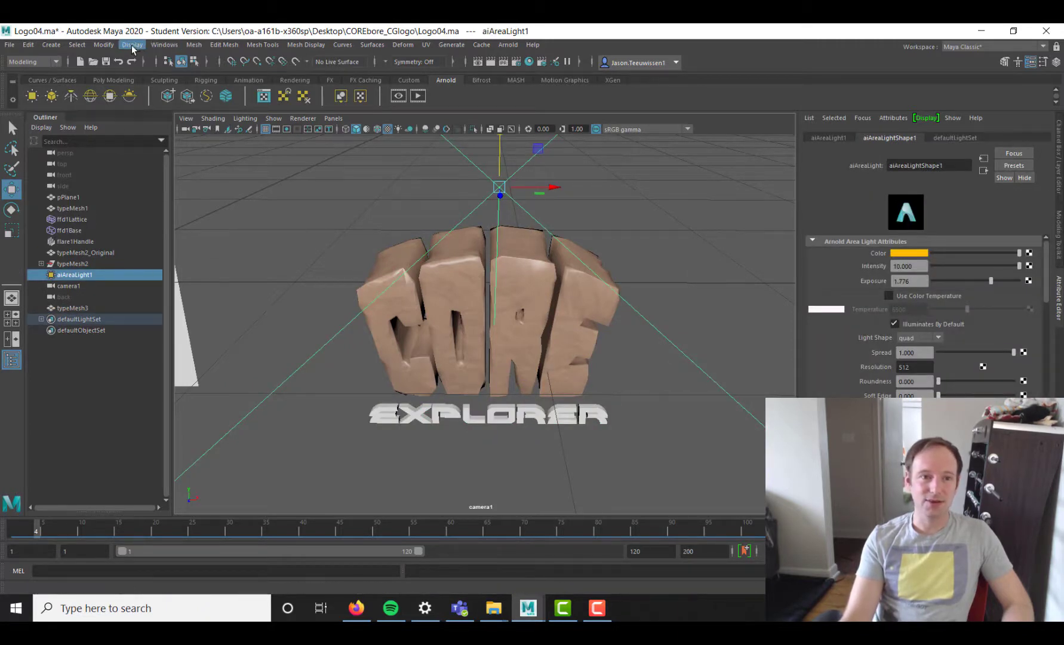
click(164, 45)
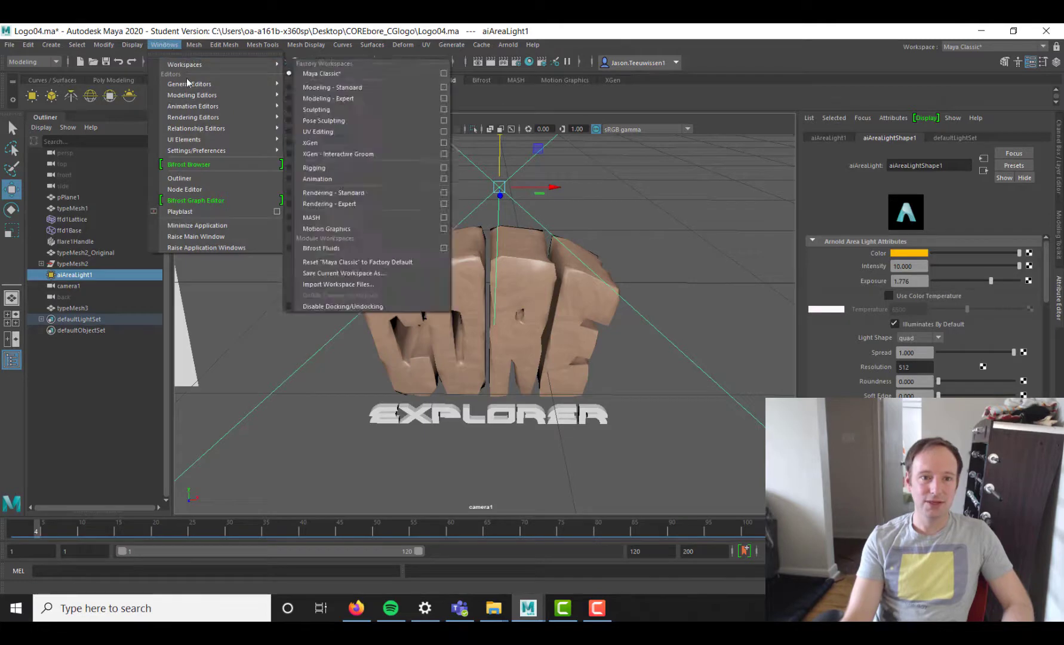
mouse_move(208, 119)
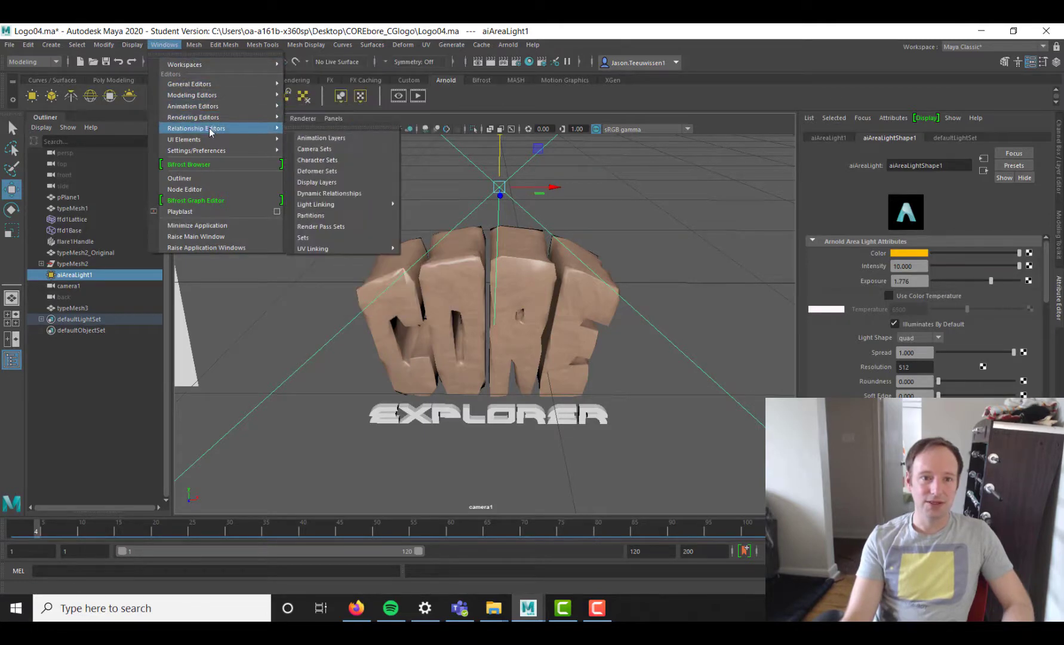
mouse_move(353, 204)
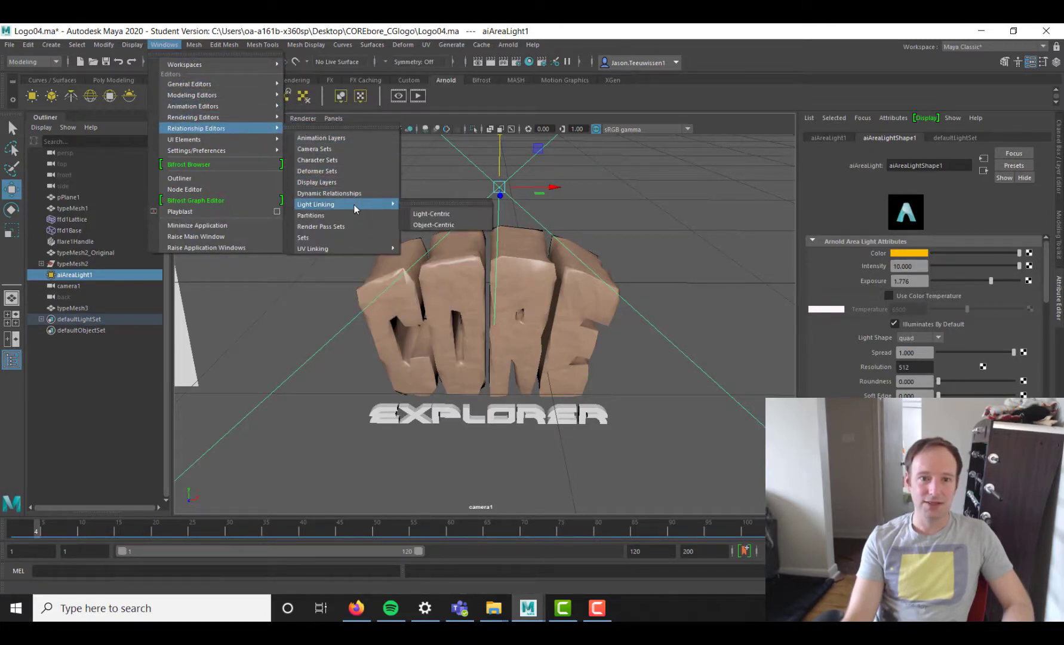
click(447, 214)
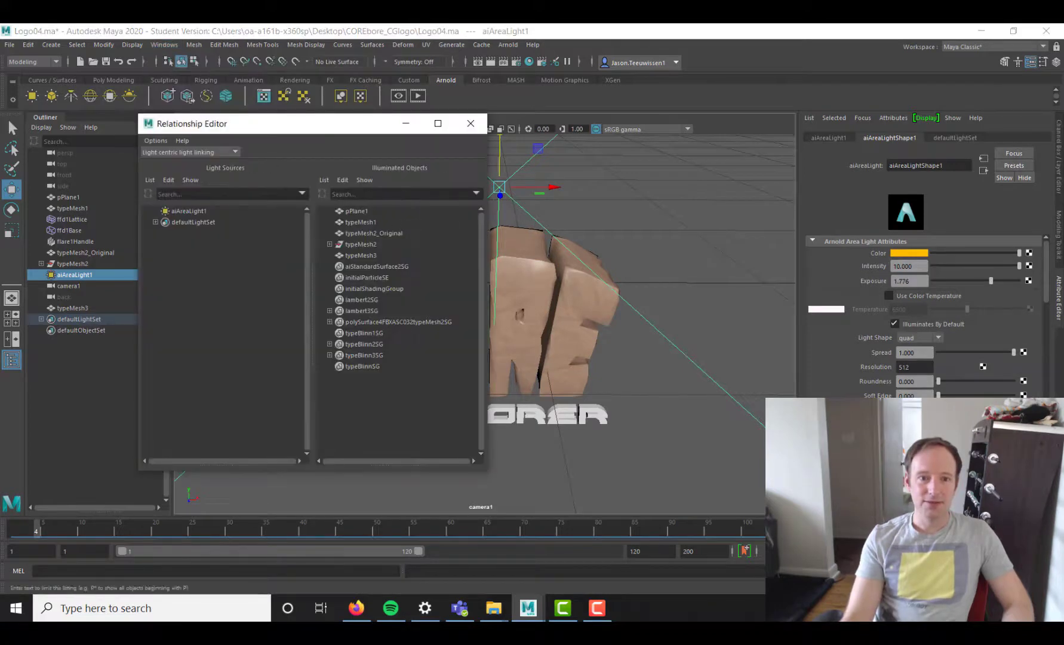
drag(305, 127, 208, 112)
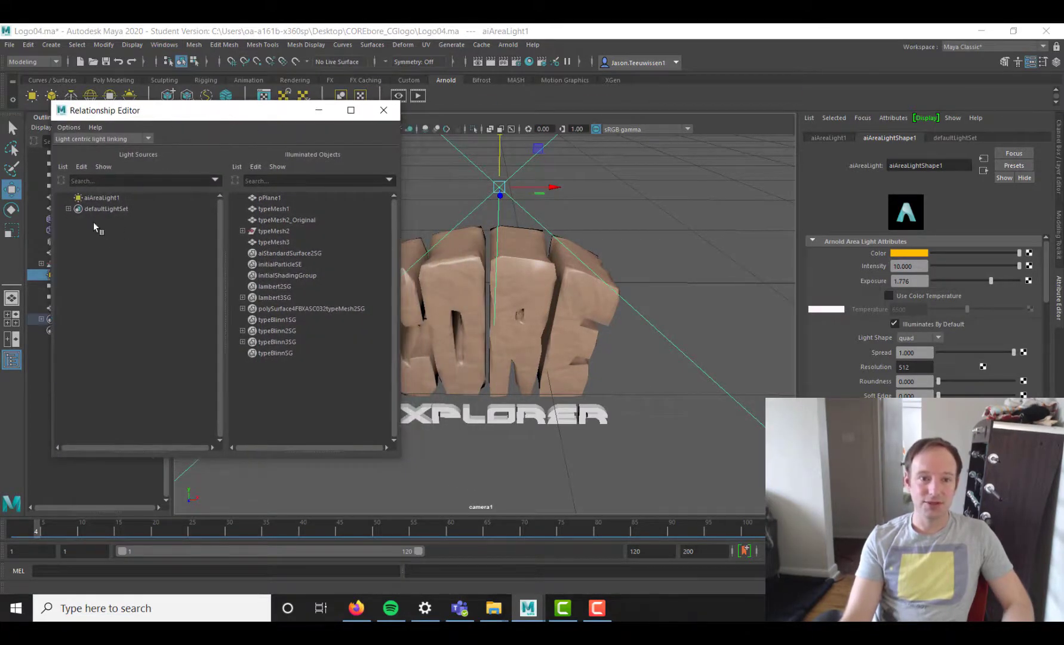
Step: Unlink the EXPLORER text (typeMesh3) from aiAreaLight1 and test-render the logo
click(102, 197)
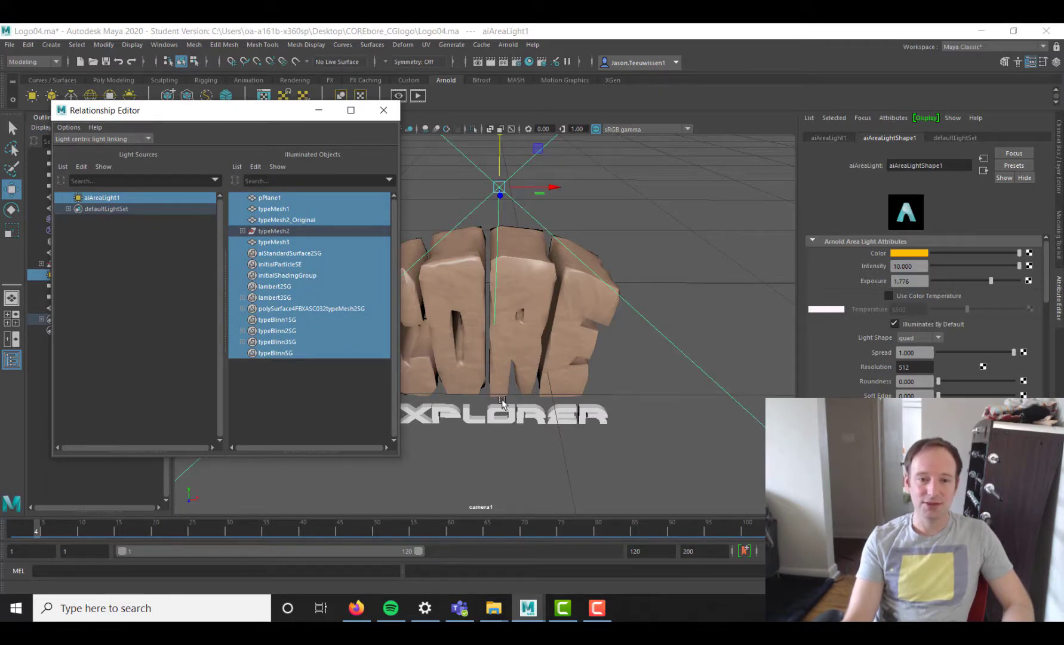
click(508, 419)
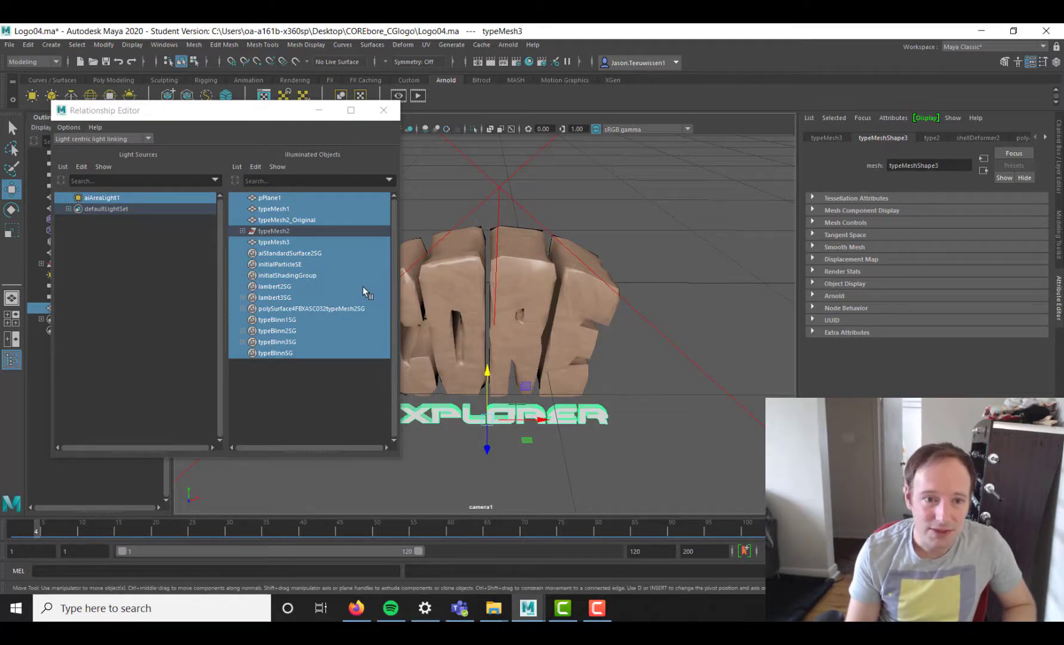
click(286, 245)
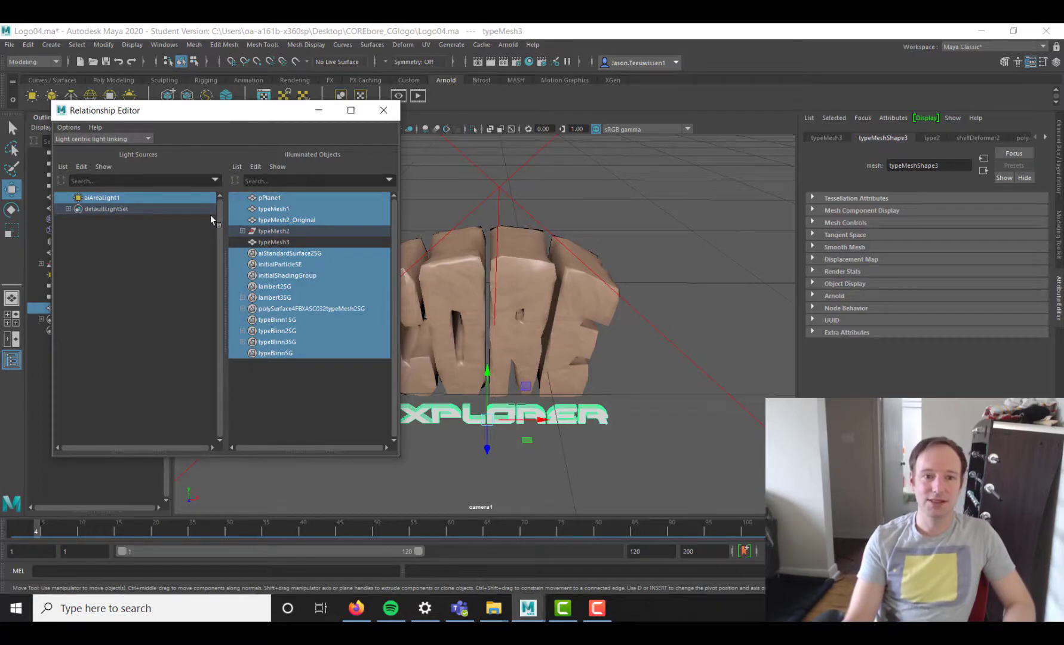
click(384, 109)
click(420, 96)
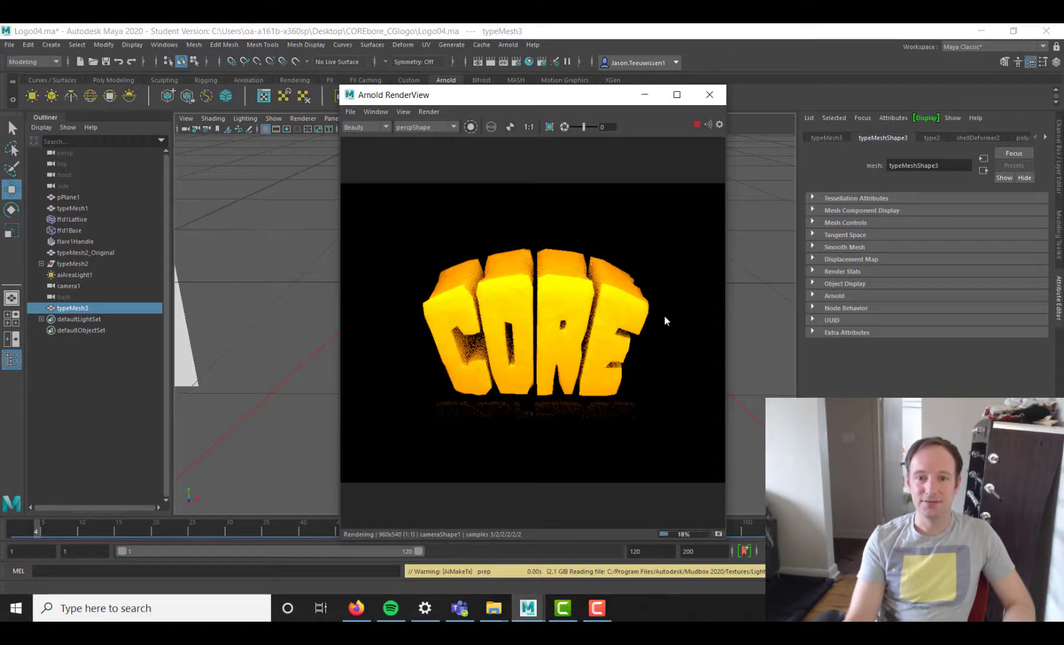
click(710, 94)
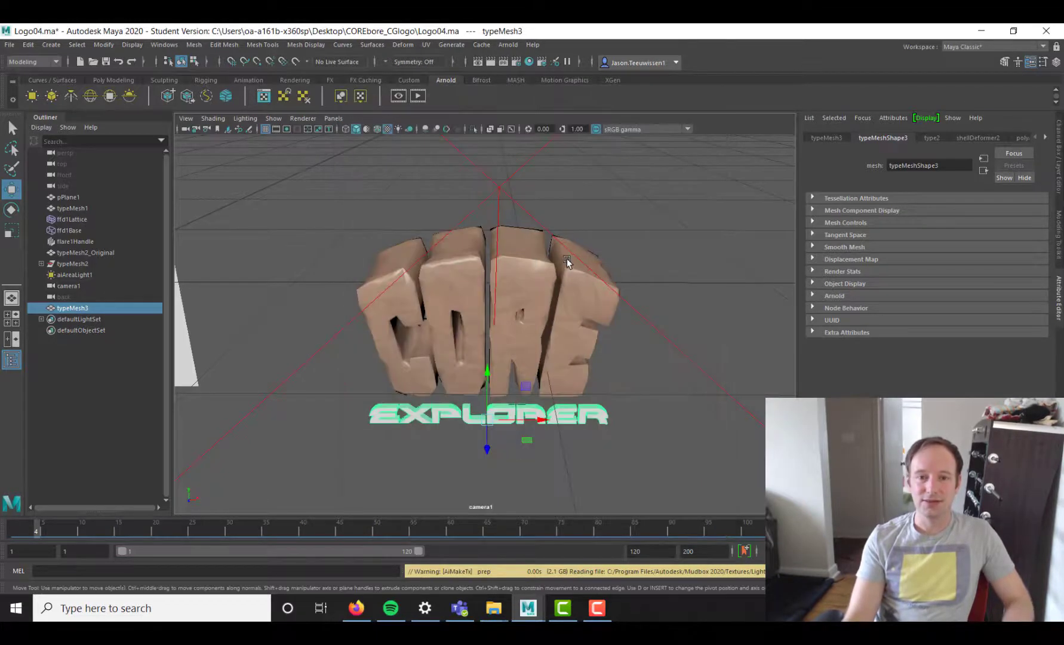
Step: Duplicate the orange area light and move the copy down in front of the CORE letters
click(498, 194)
key(ctrl+d)
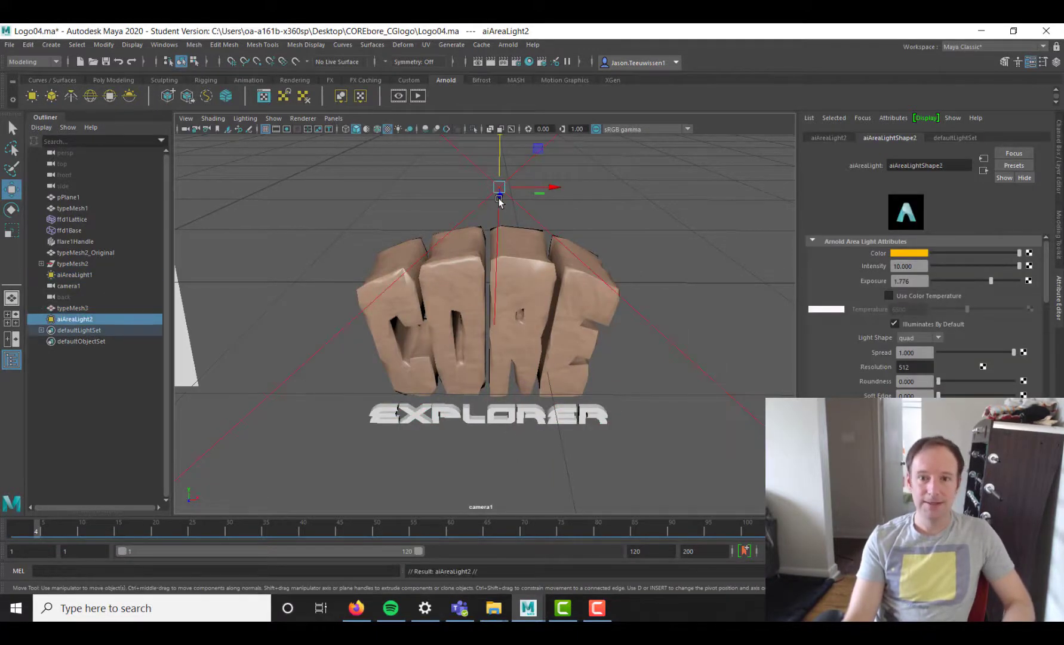
drag(562, 188, 497, 304)
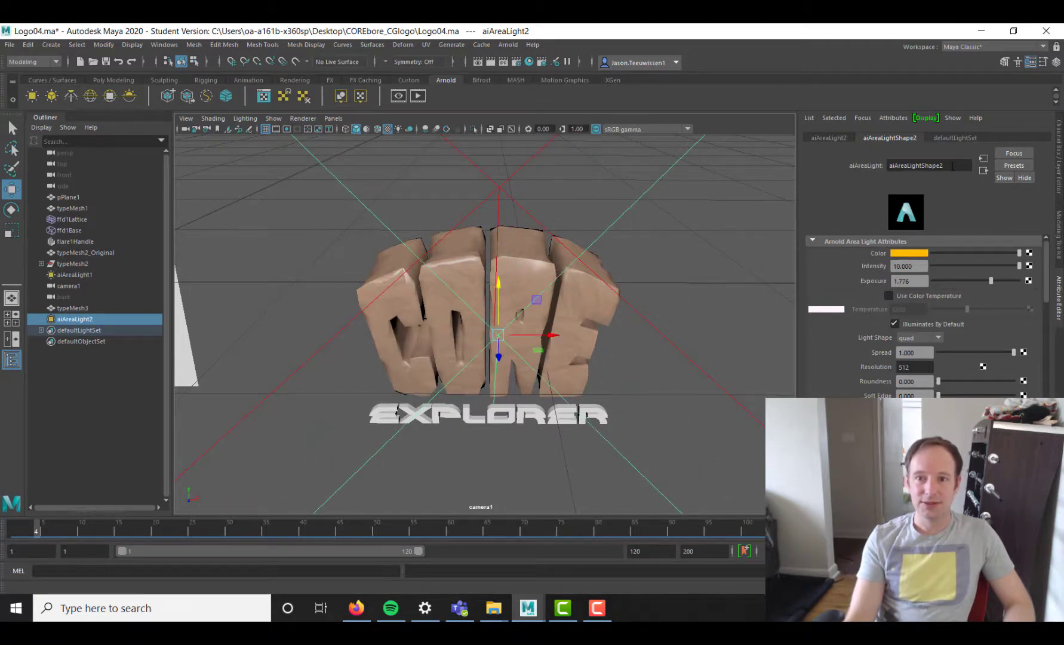
Step: Change the duplicated area light's colour to white and test-render the logo
drag(953, 165, 940, 165)
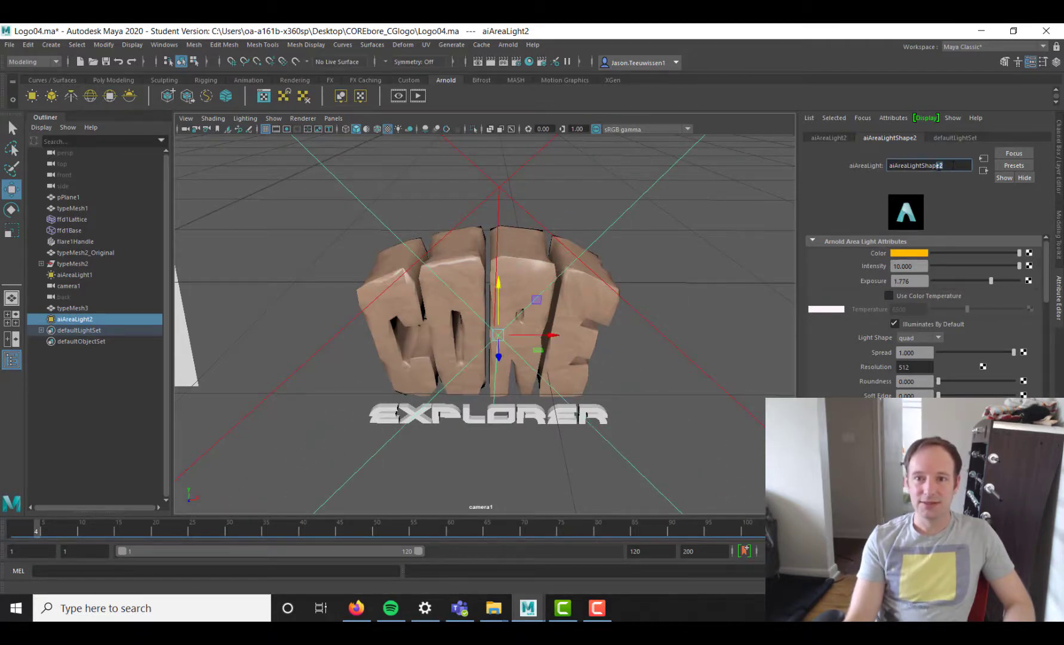
click(915, 253)
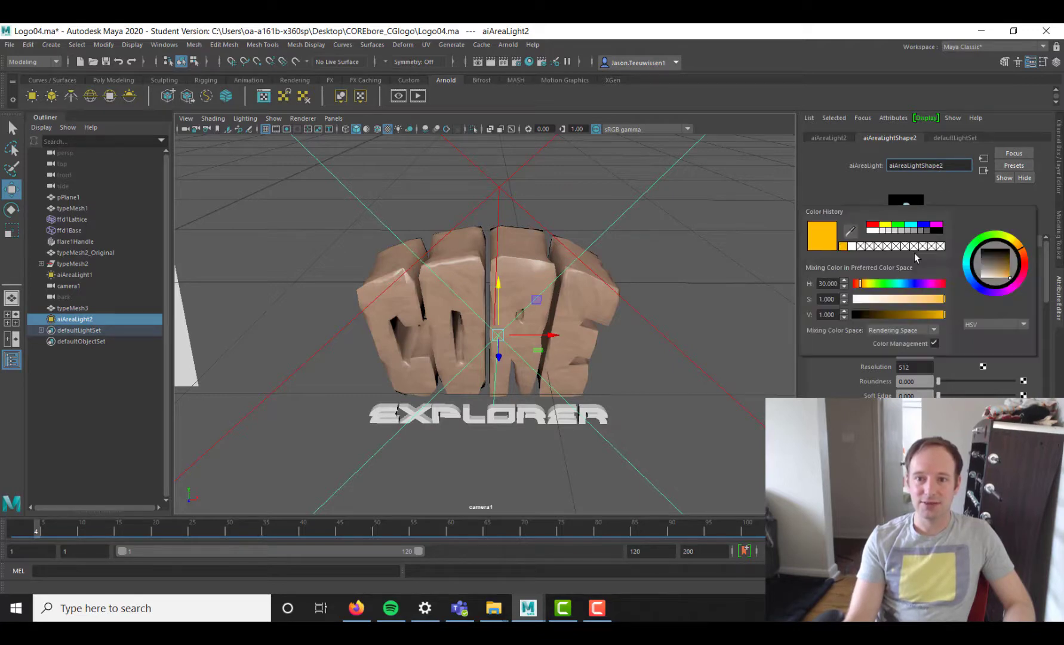
drag(896, 300, 801, 320)
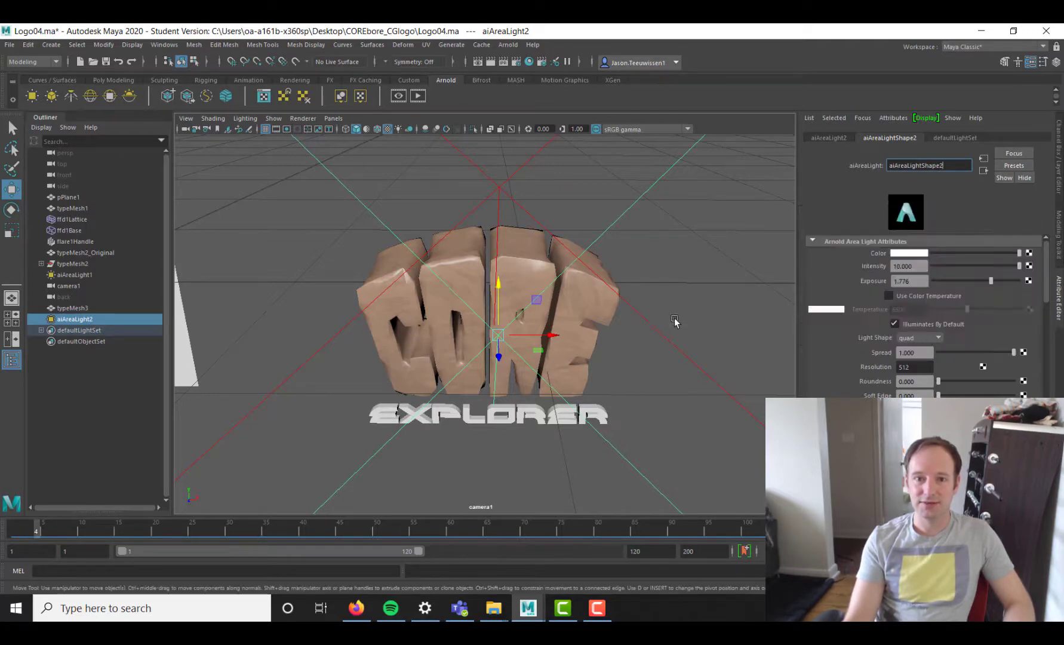
click(729, 305)
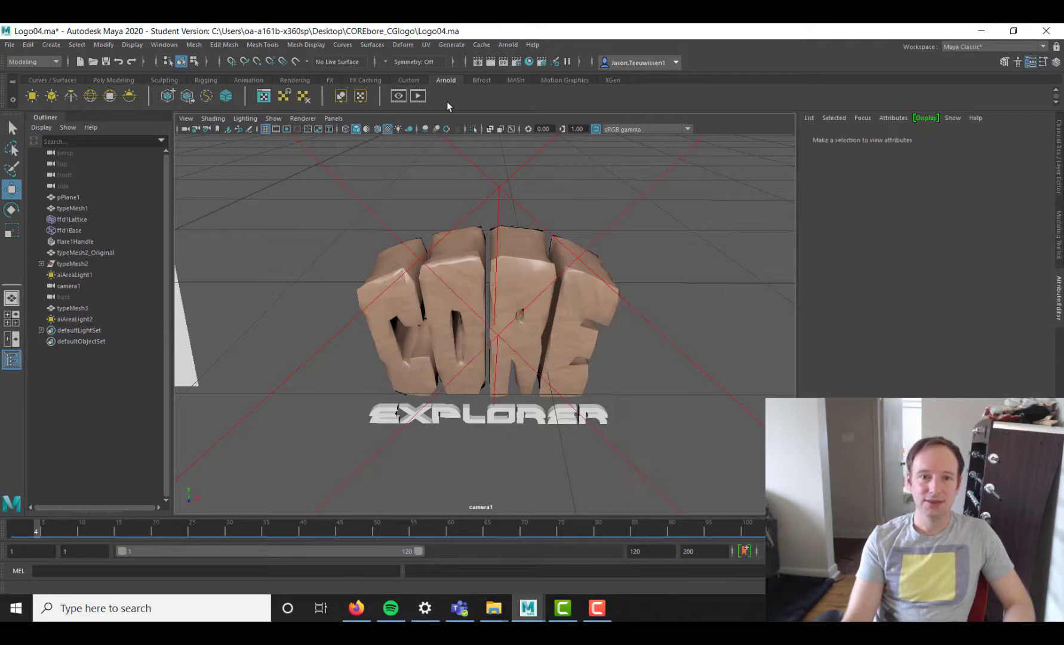
click(418, 97)
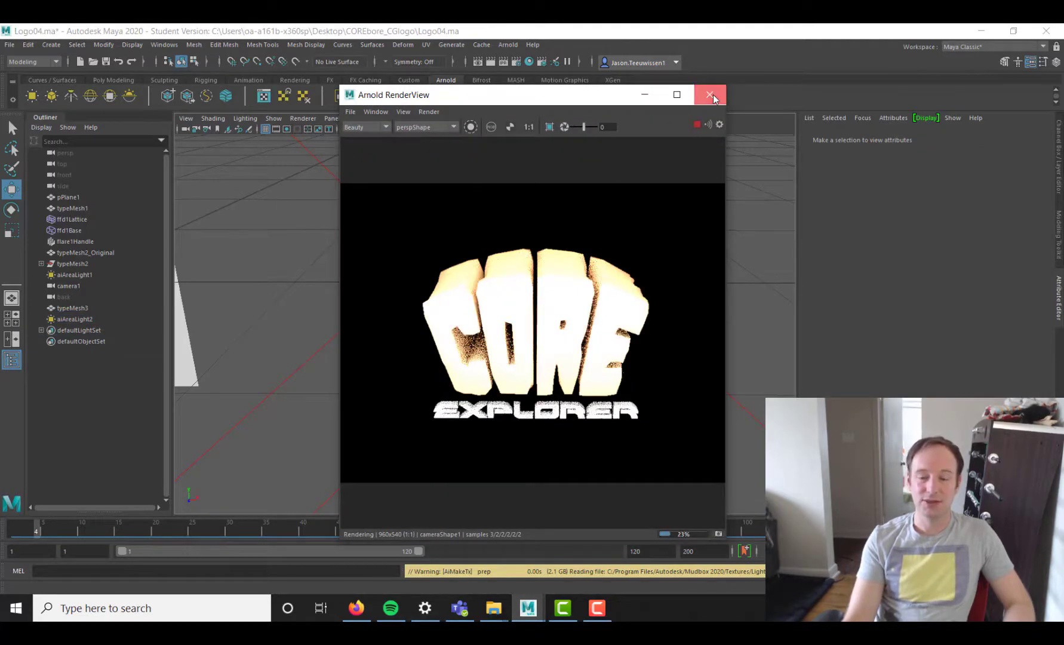
click(709, 94)
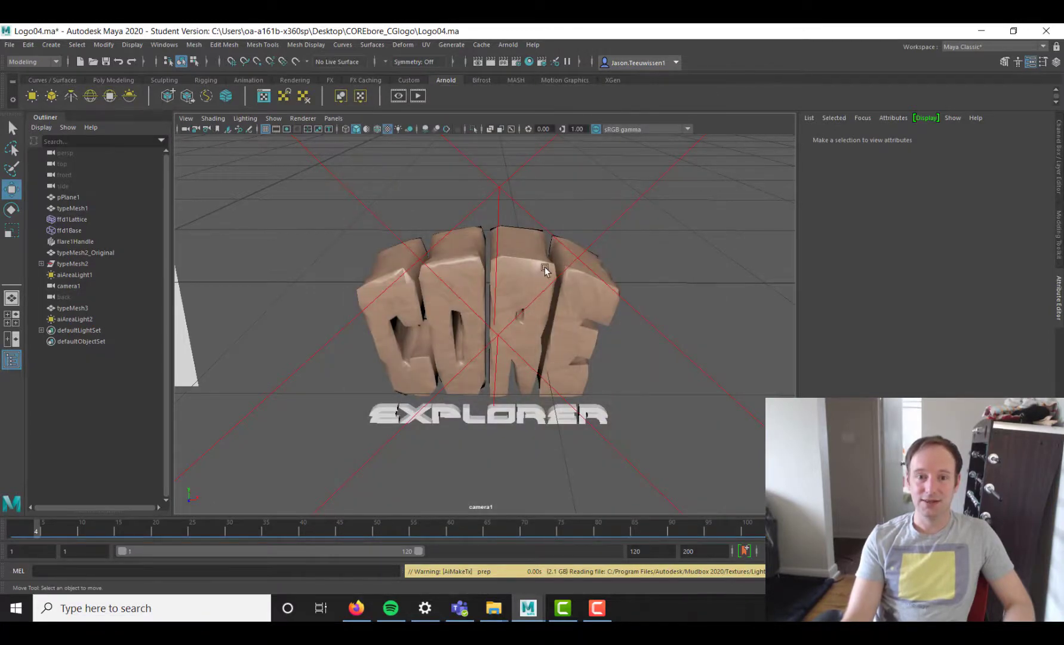
Step: Unlink the CORE letter meshes polySurface1 to polySurface4 from aiAreaLight2 with light-centric light linking, and render the logo
click(649, 454)
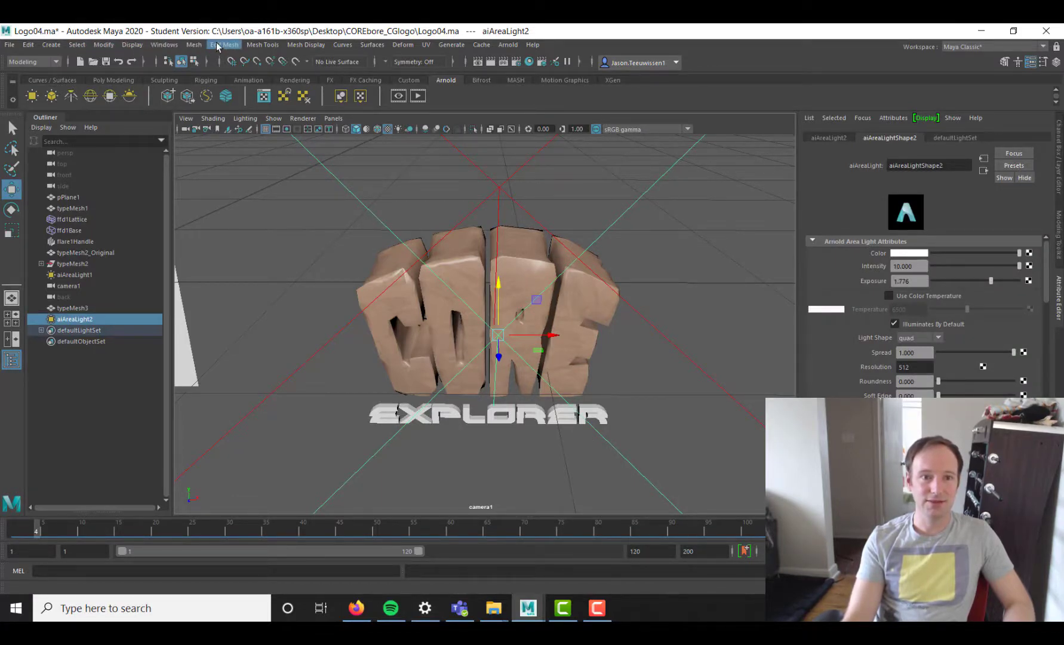
click(164, 44)
mouse_move(217, 118)
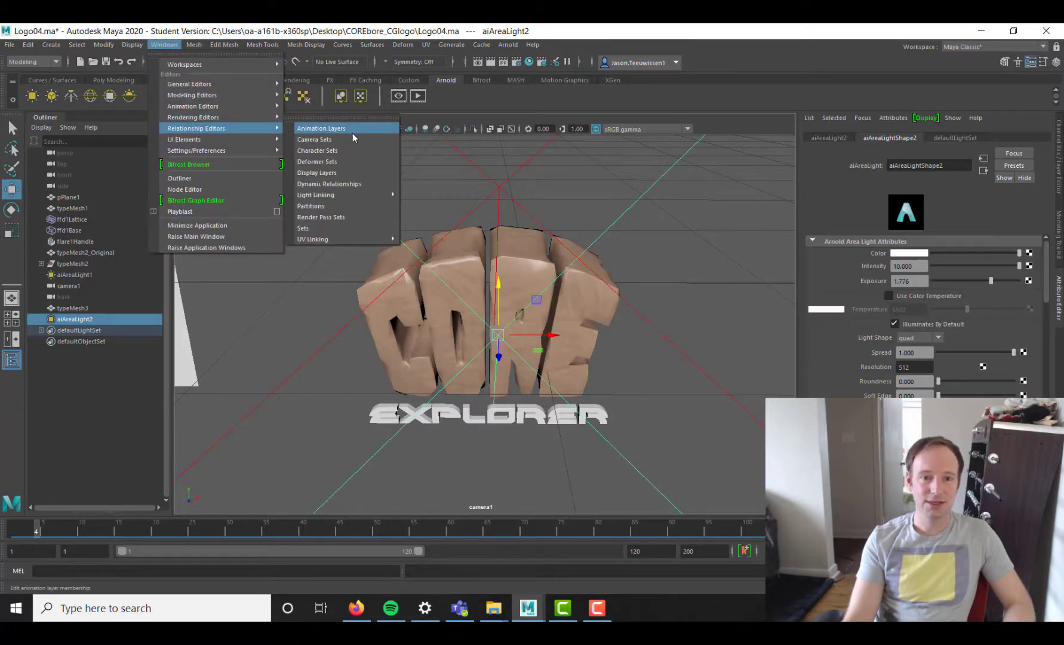
mouse_move(355, 195)
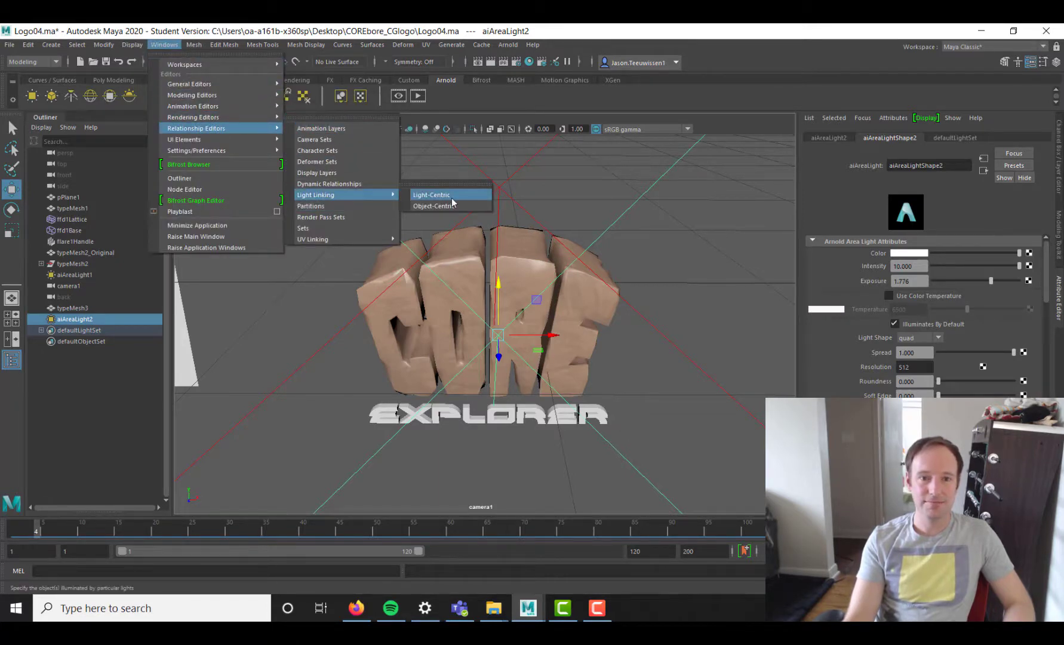
click(421, 195)
click(115, 209)
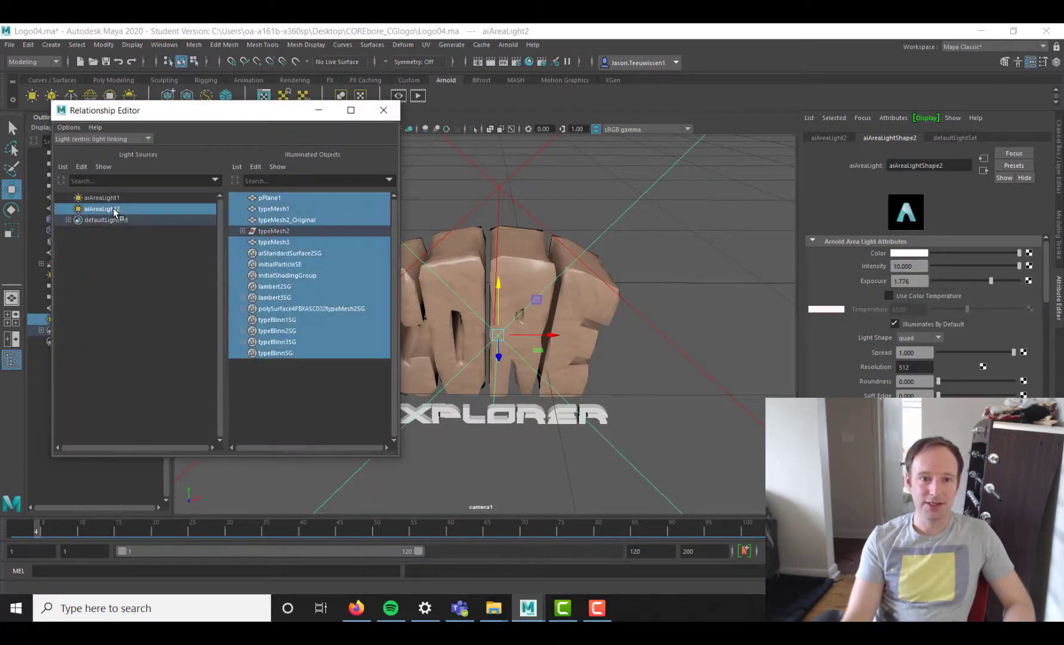
click(242, 232)
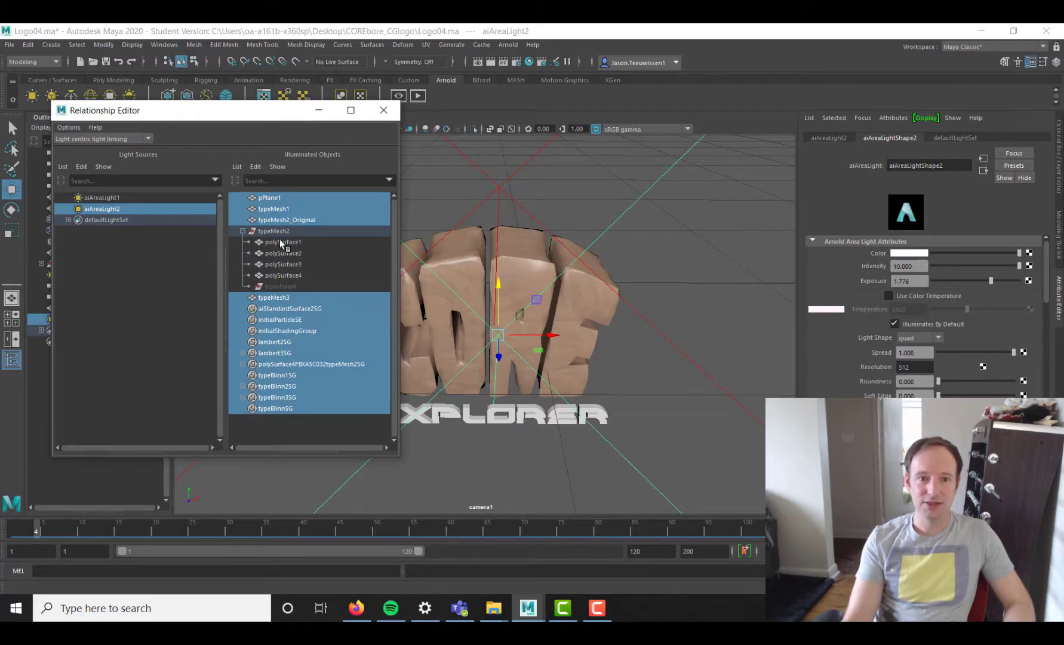
click(418, 97)
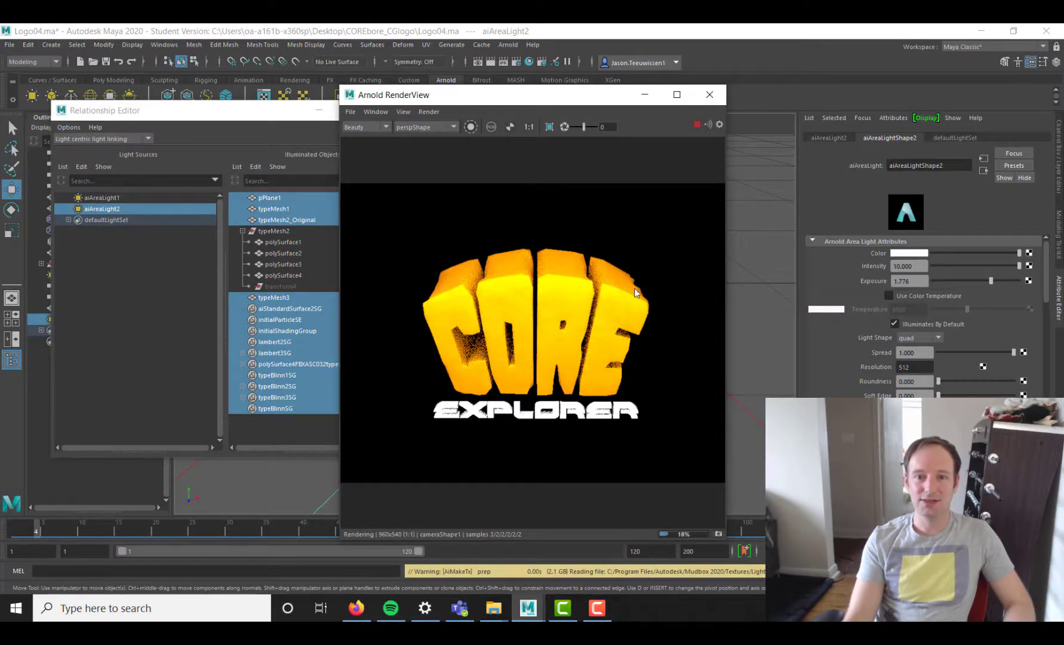
Step: Close the light linking editor, rotate the EXPLORER text (typeMesh3) slightly and test-render the logo
click(709, 95)
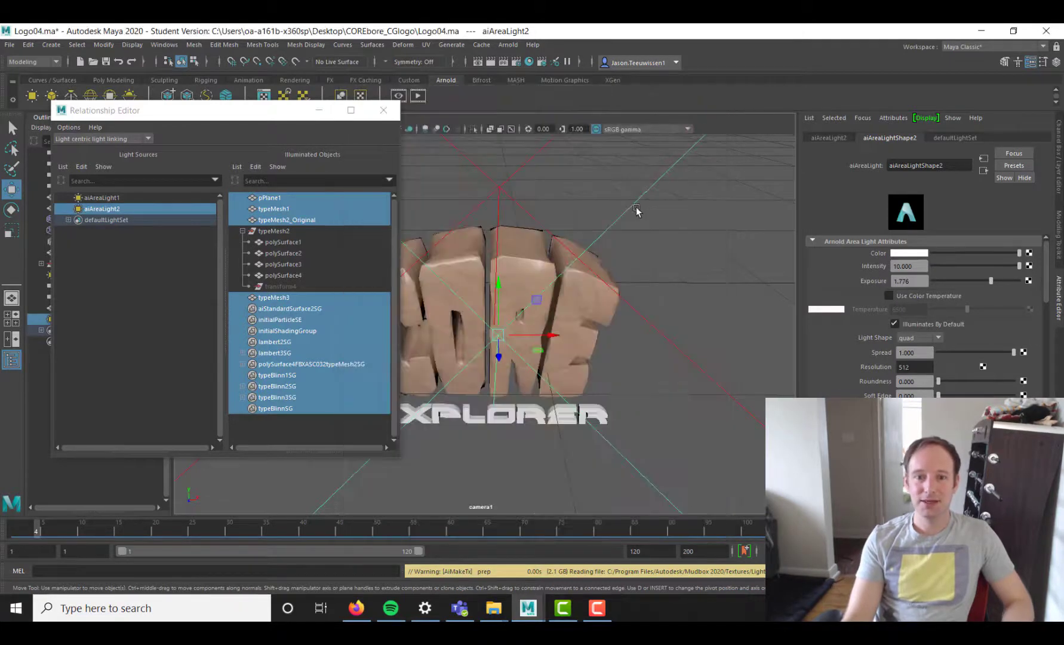
click(387, 111)
click(510, 413)
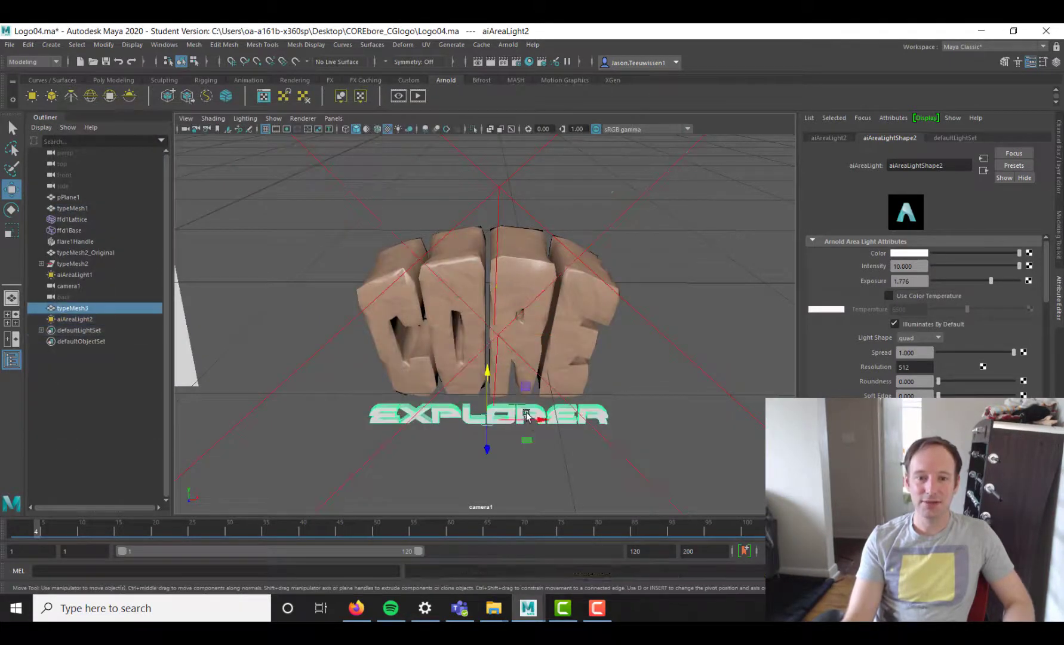
key(e)
click(419, 96)
click(709, 96)
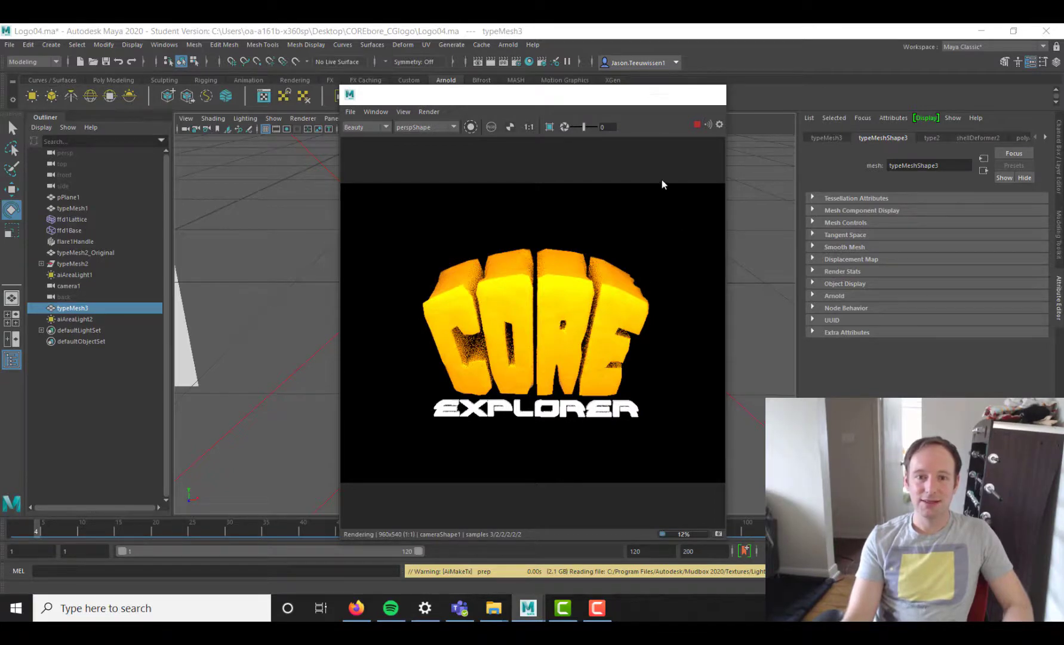
Step: Move the EXPLORER text slightly down, away from the CORE letters, deselect it and render the logo
key(w)
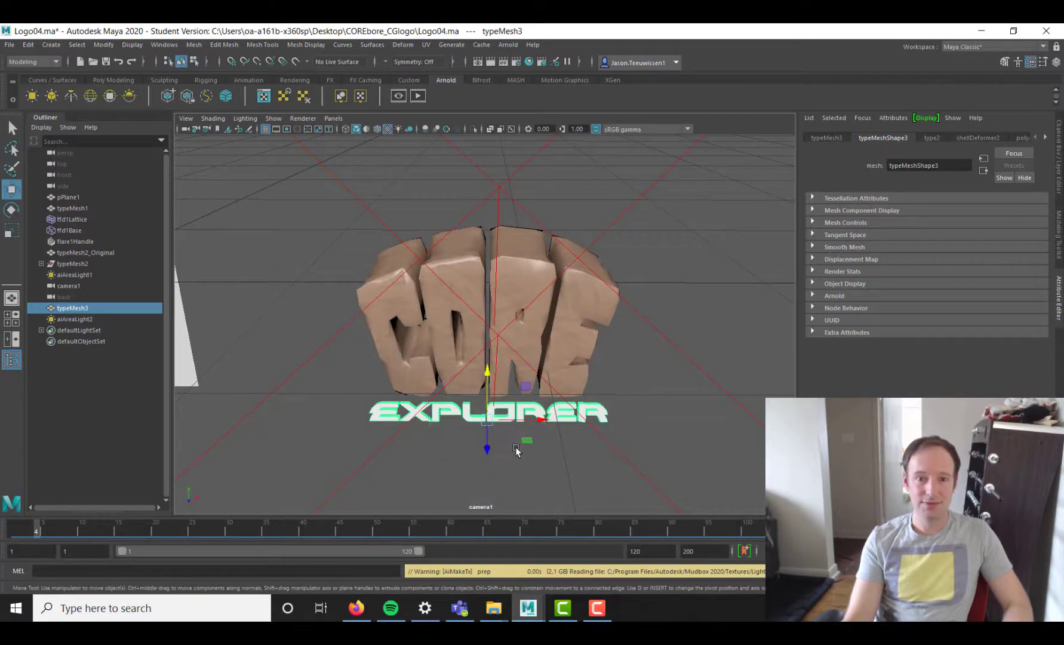
drag(529, 421, 528, 423)
click(580, 389)
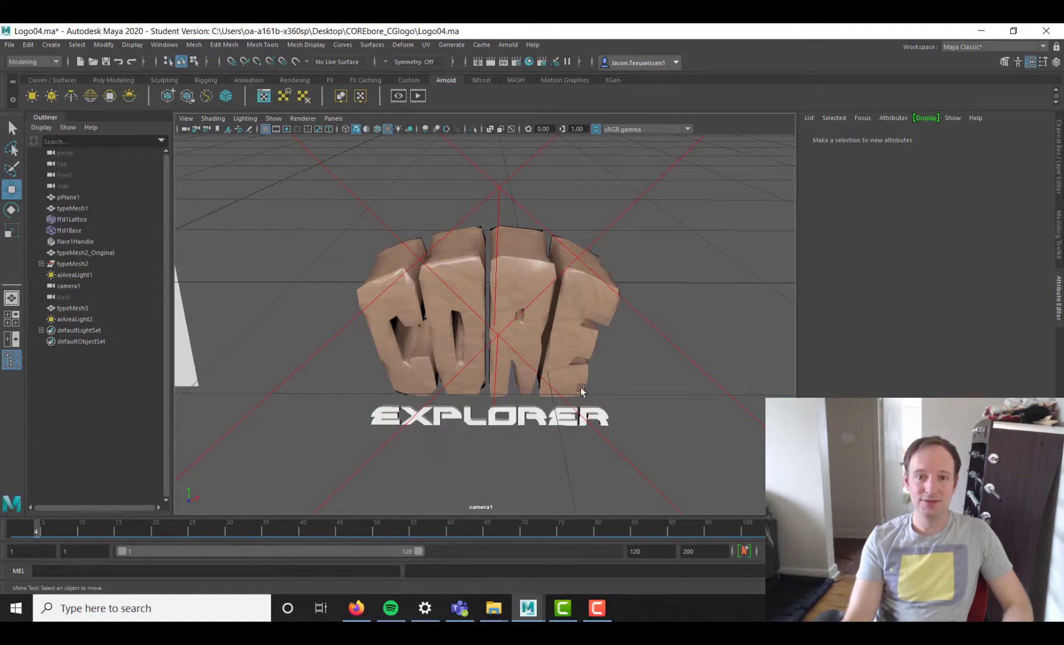
click(418, 96)
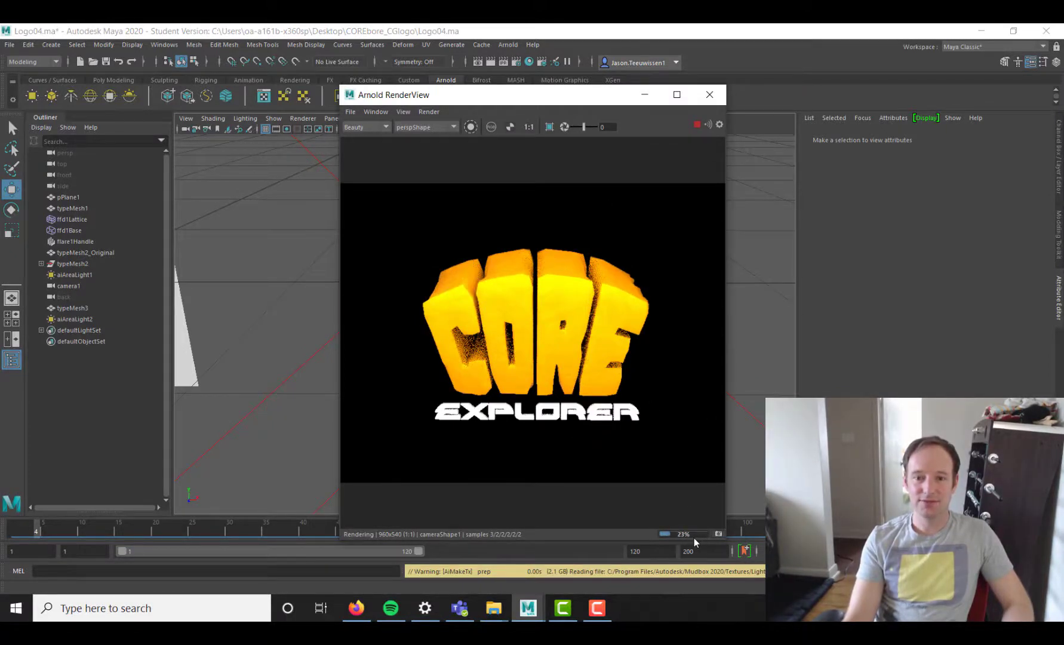
Step: Save the rendered image as logo.exr in the project's images folder and close the render view
click(351, 112)
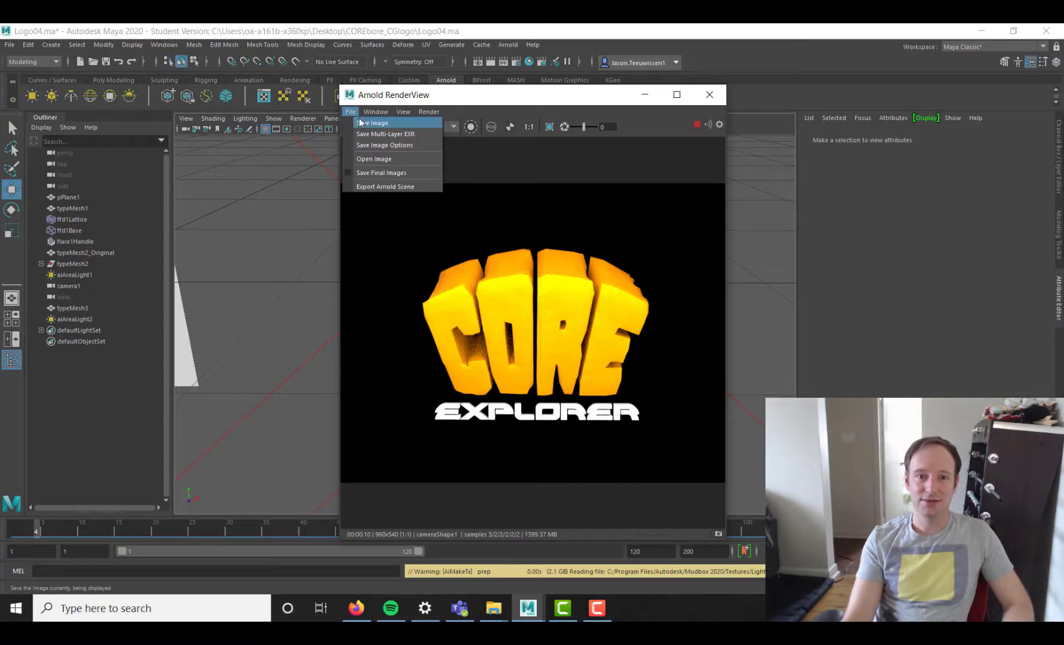
click(371, 125)
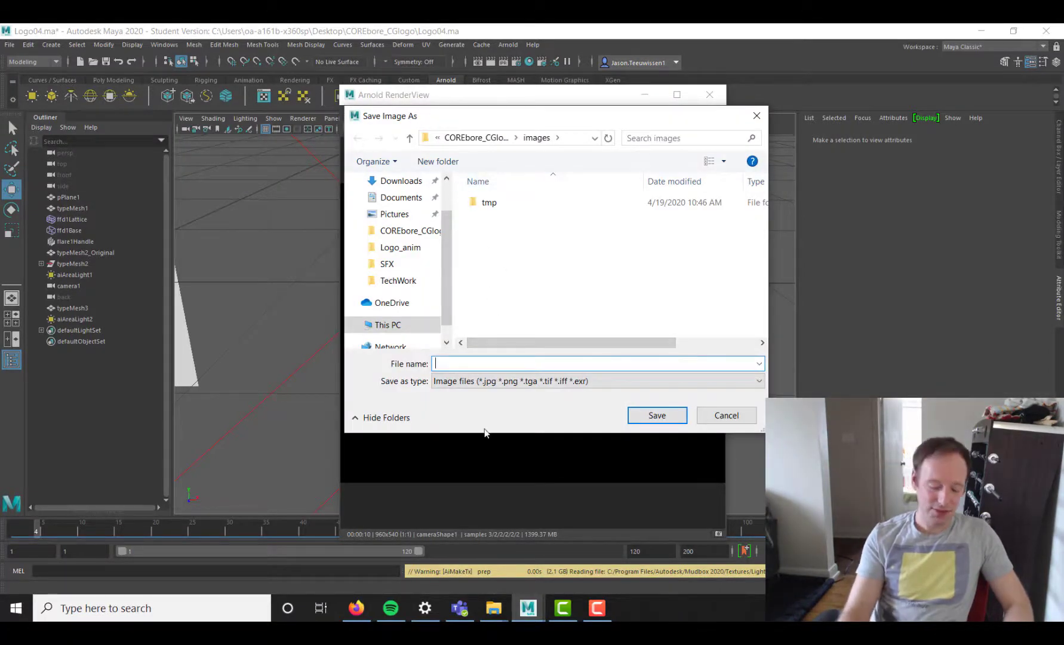
text(logo)
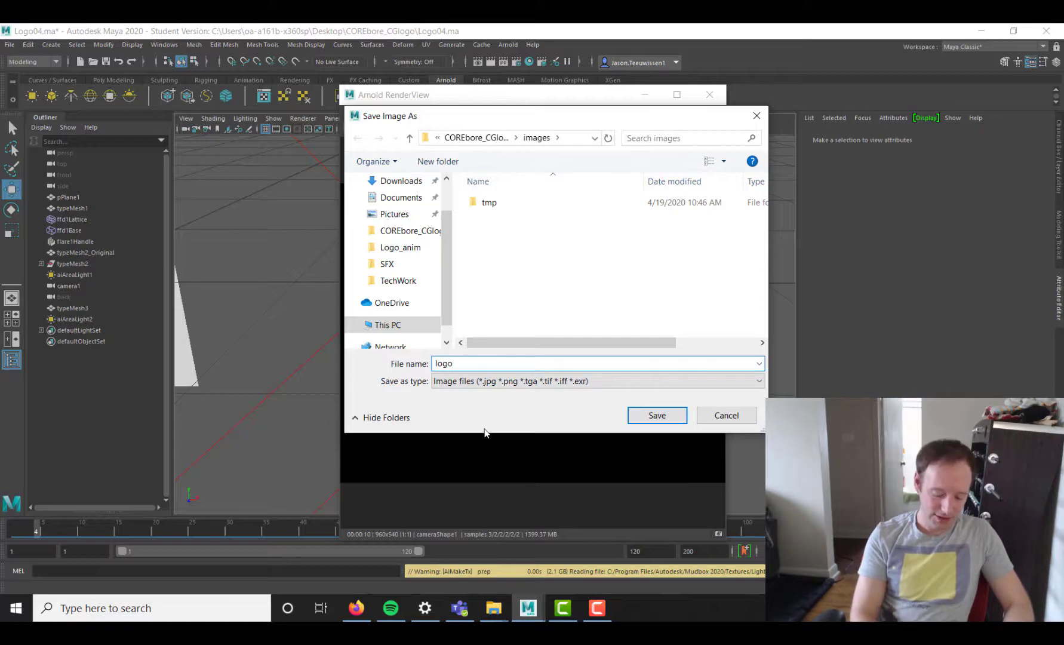
text(.png)
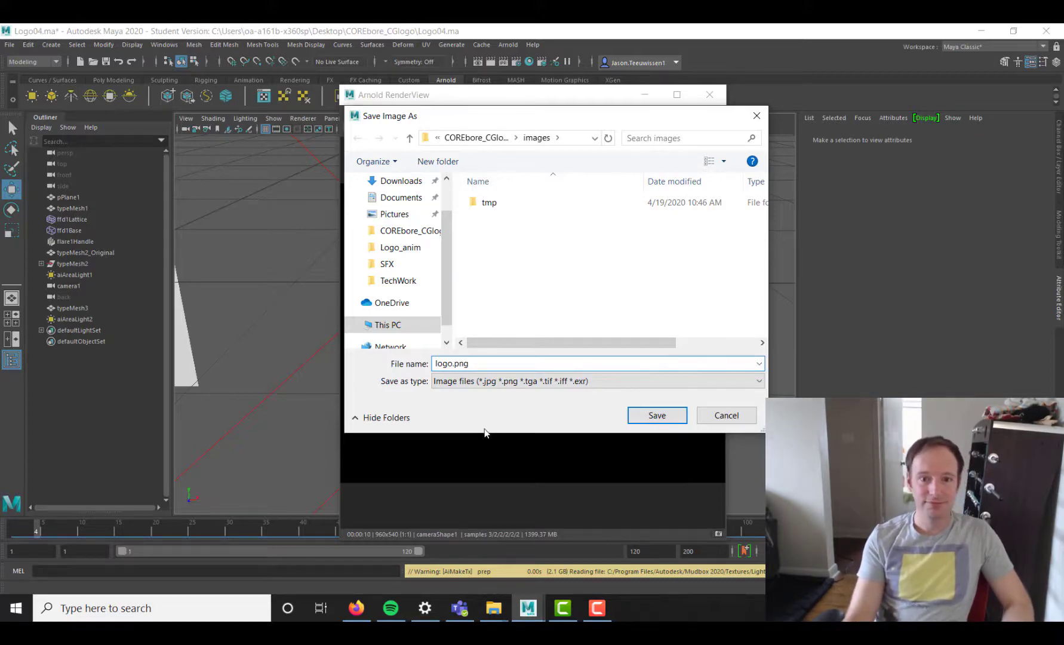
key(BackSpace)
key(BackSpace)
key(BackSpace)
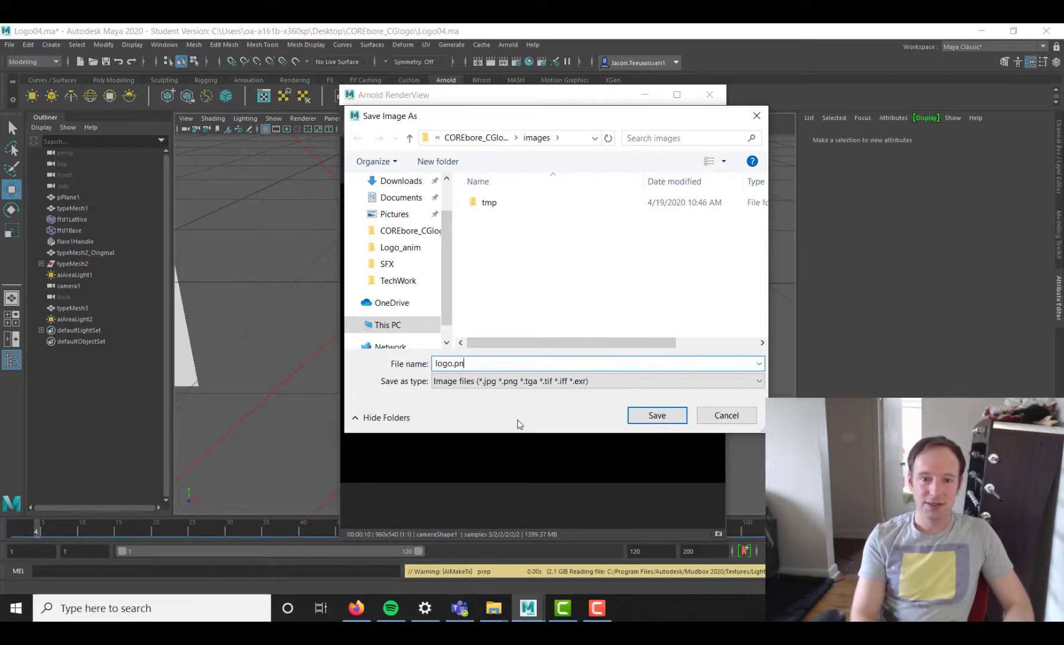
text(exr)
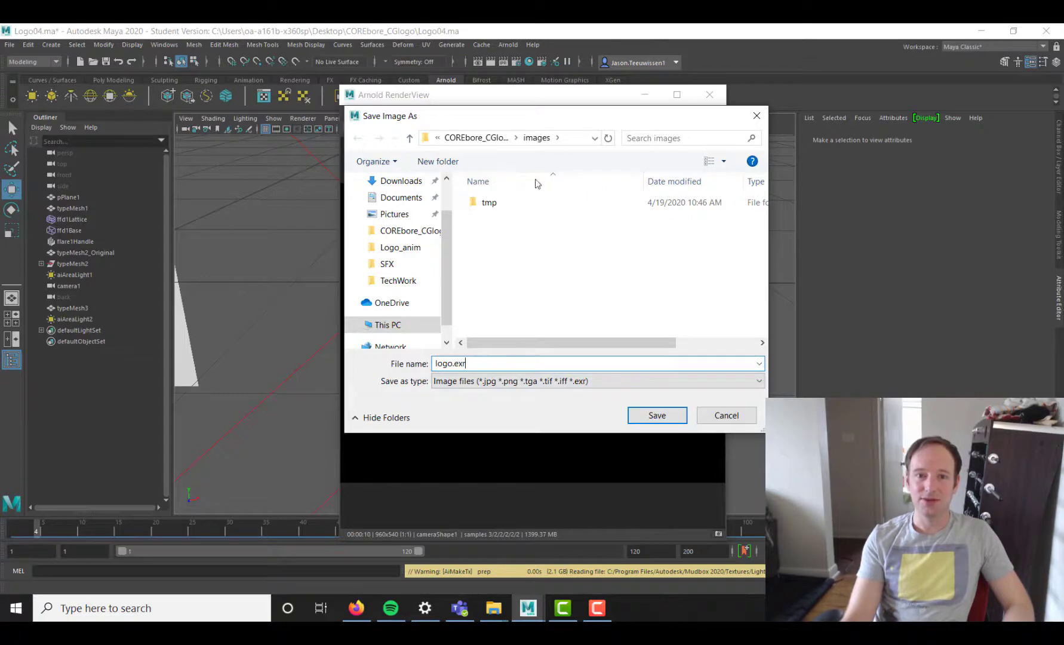
click(664, 418)
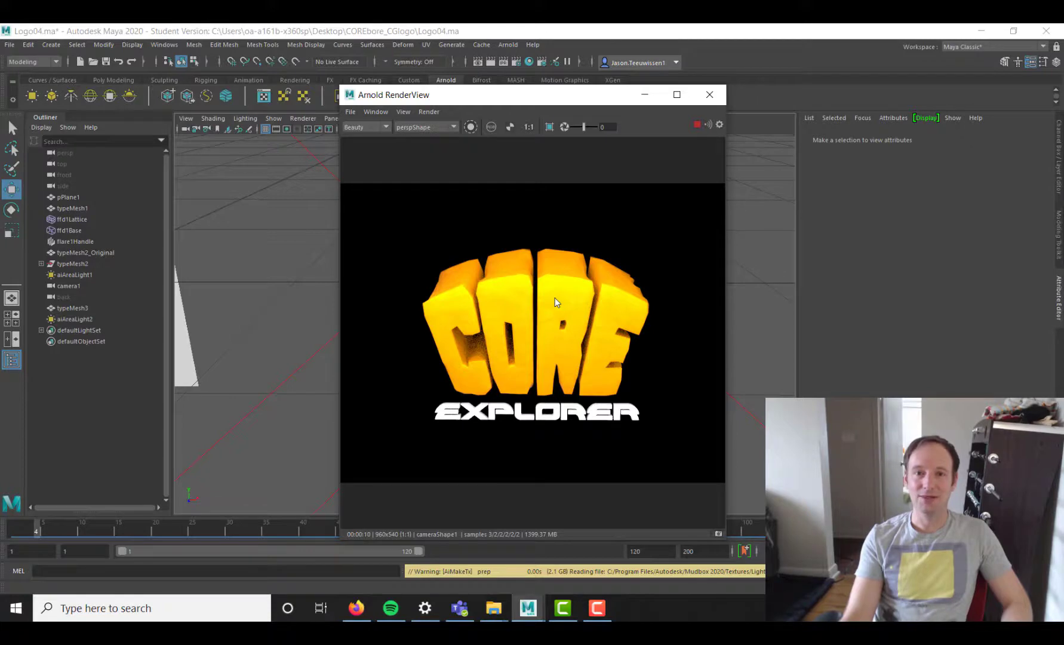
click(710, 94)
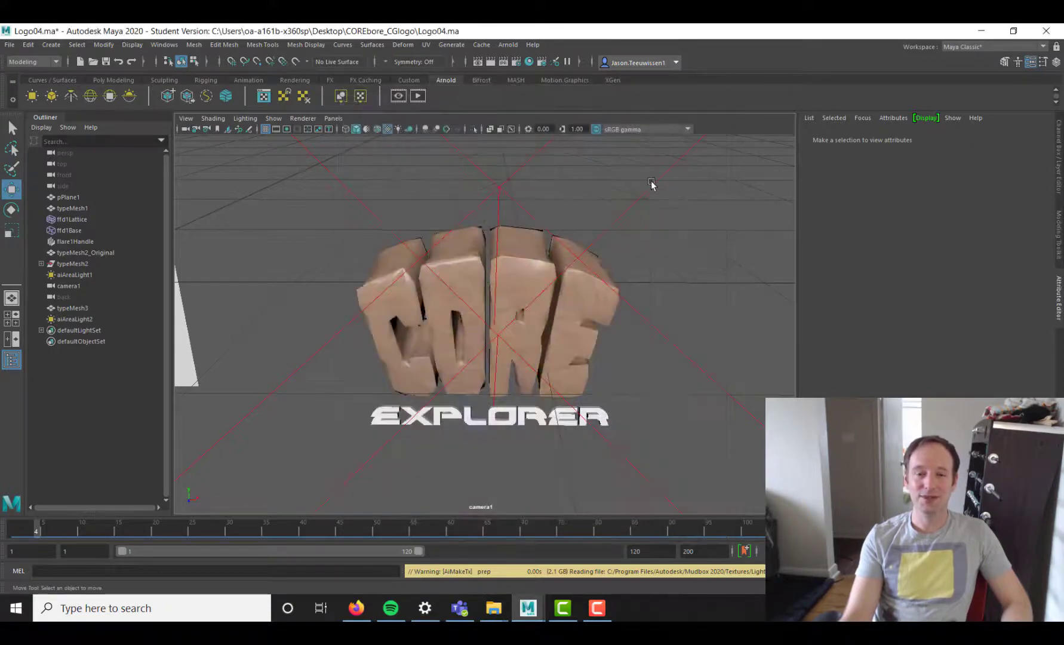